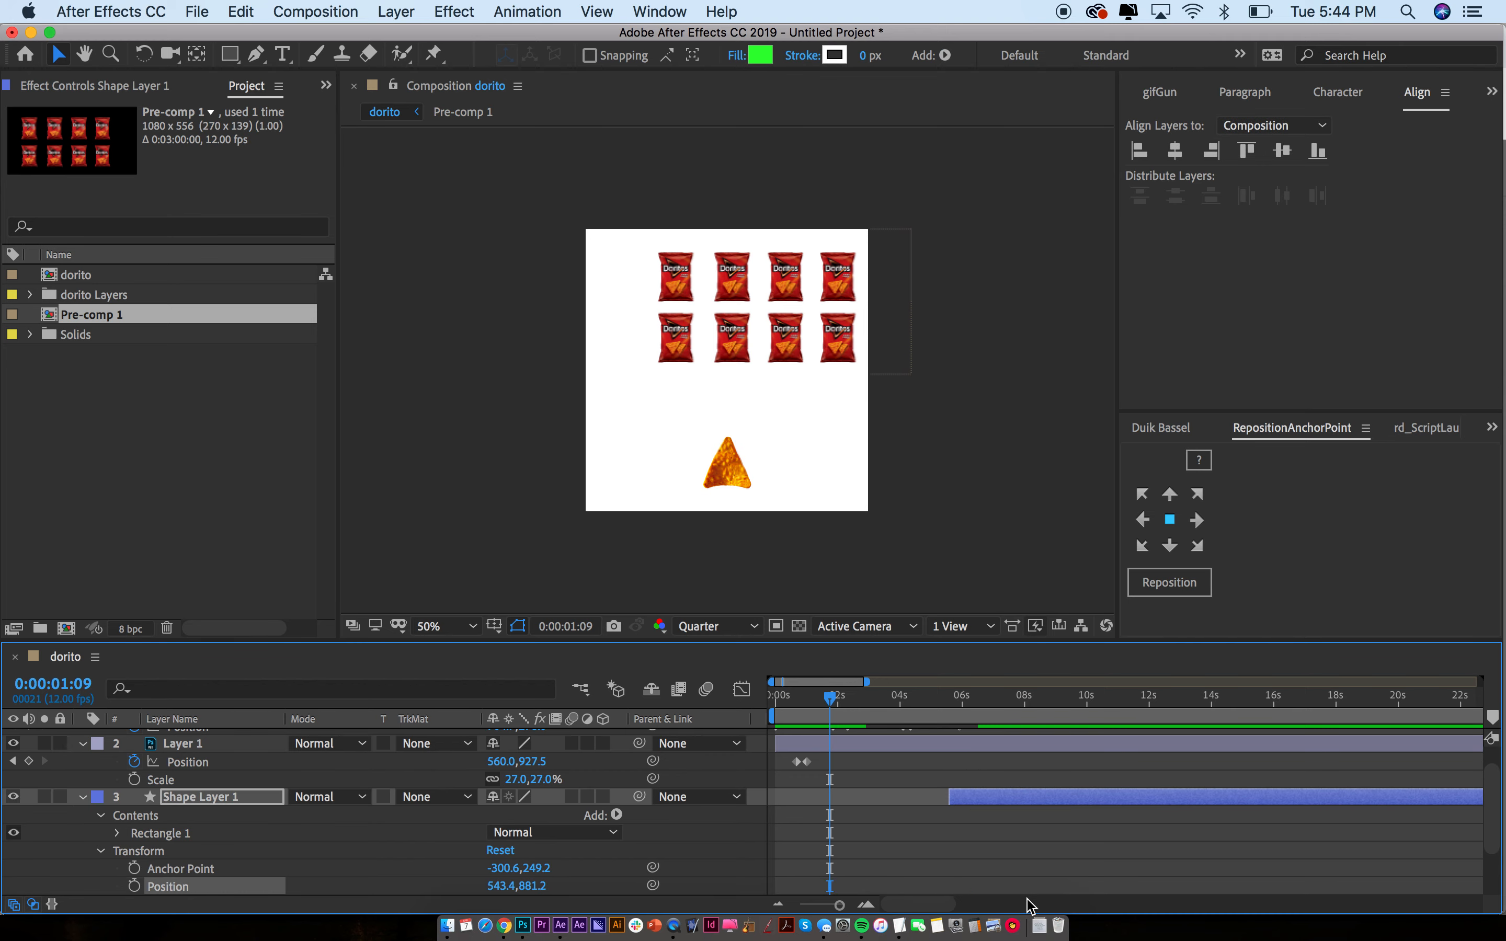
Scroll up to Pre-comp 1's keyframes in the timeline, then switch over to Photoshop
{"action": "scroll", "coordinate": [887, 810], "scroll_direction": "up", "scroll_amount": 2}
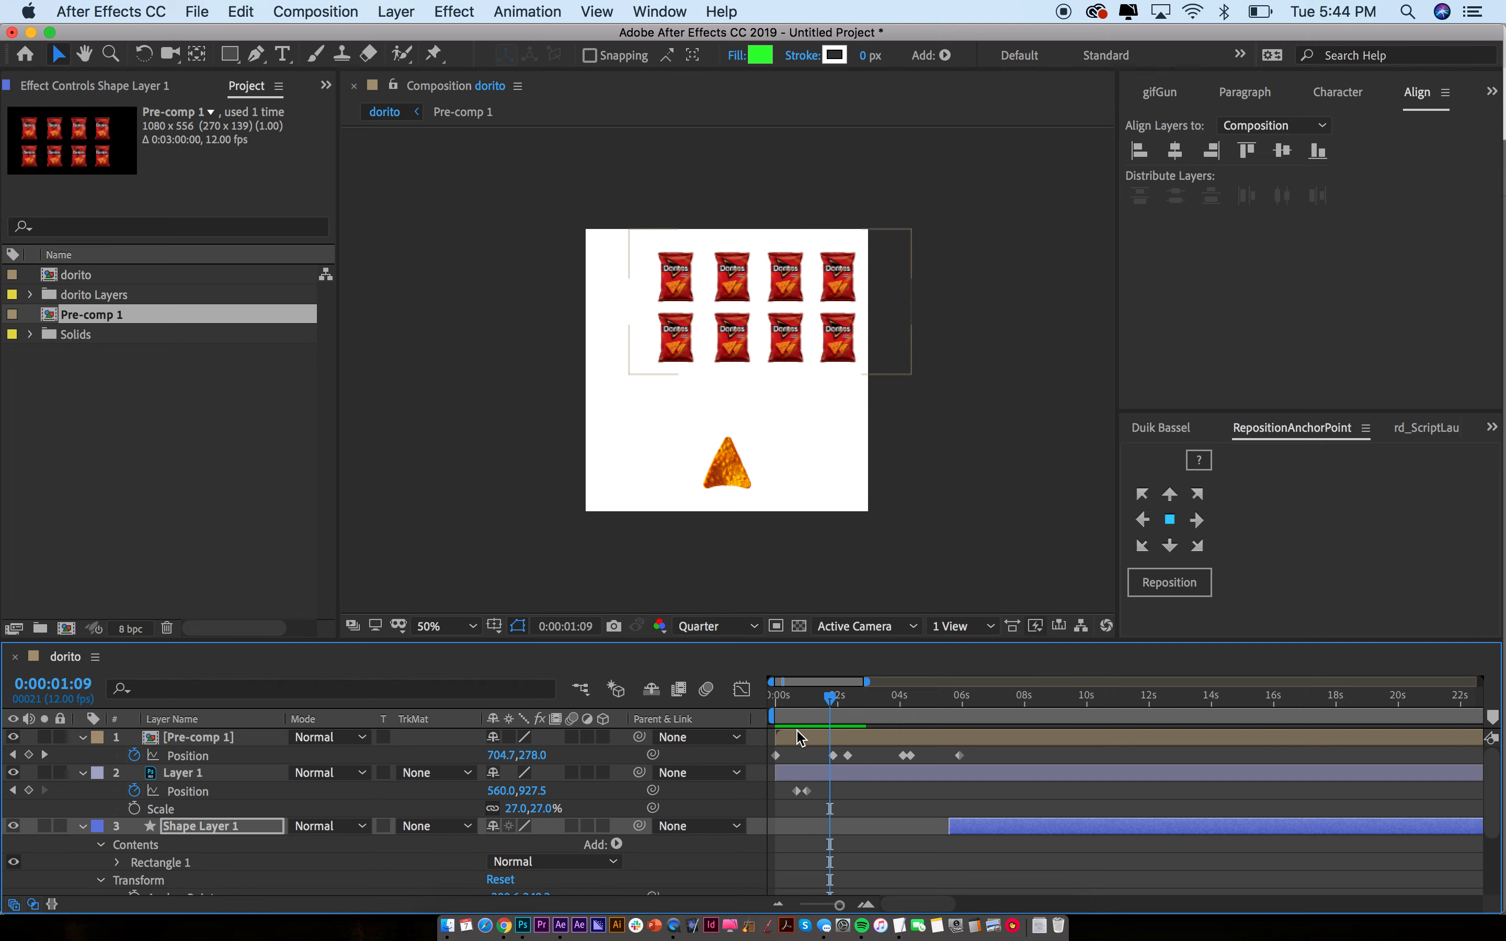
{"action": "key", "text": "super+Tab"}
{"action": "key", "text": "super+Tab"}
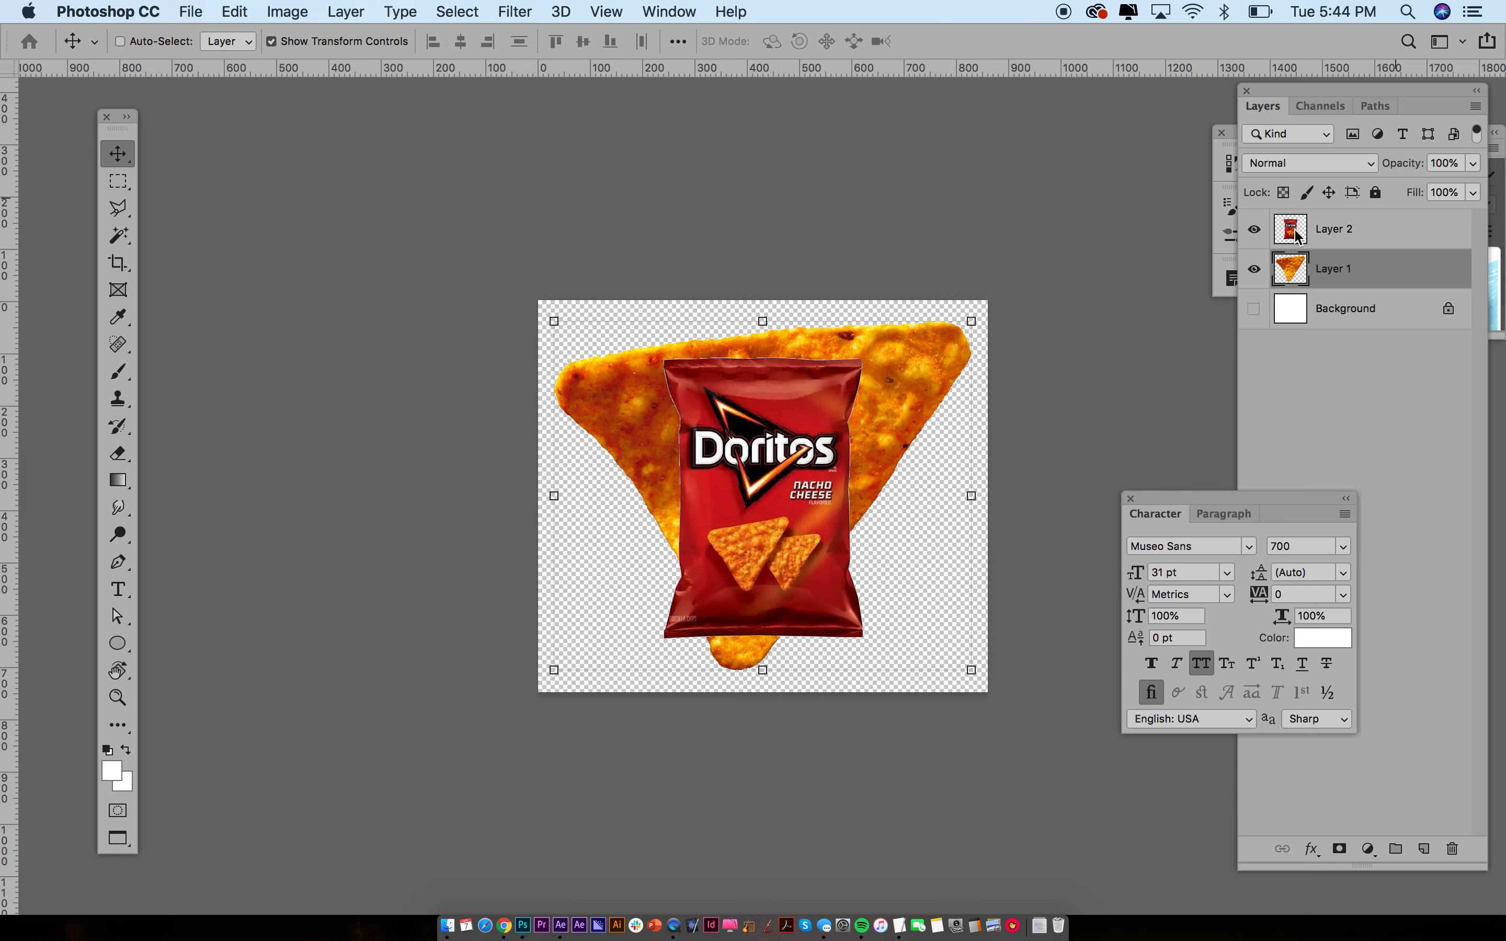
Nudge the Doritos bag layer slightly right over the chip, then return to After Effects
{"action": "left_click", "coordinate": [1273, 230]}
{"action": "mouse_move", "coordinate": [733, 492]}
{"action": "left_mouse_down"}
{"action": "mouse_move", "coordinate": [648, 522]}
{"action": "mouse_move", "coordinate": [741, 491]}
{"action": "left_mouse_up"}
{"action": "left_click", "coordinate": [1290, 271]}
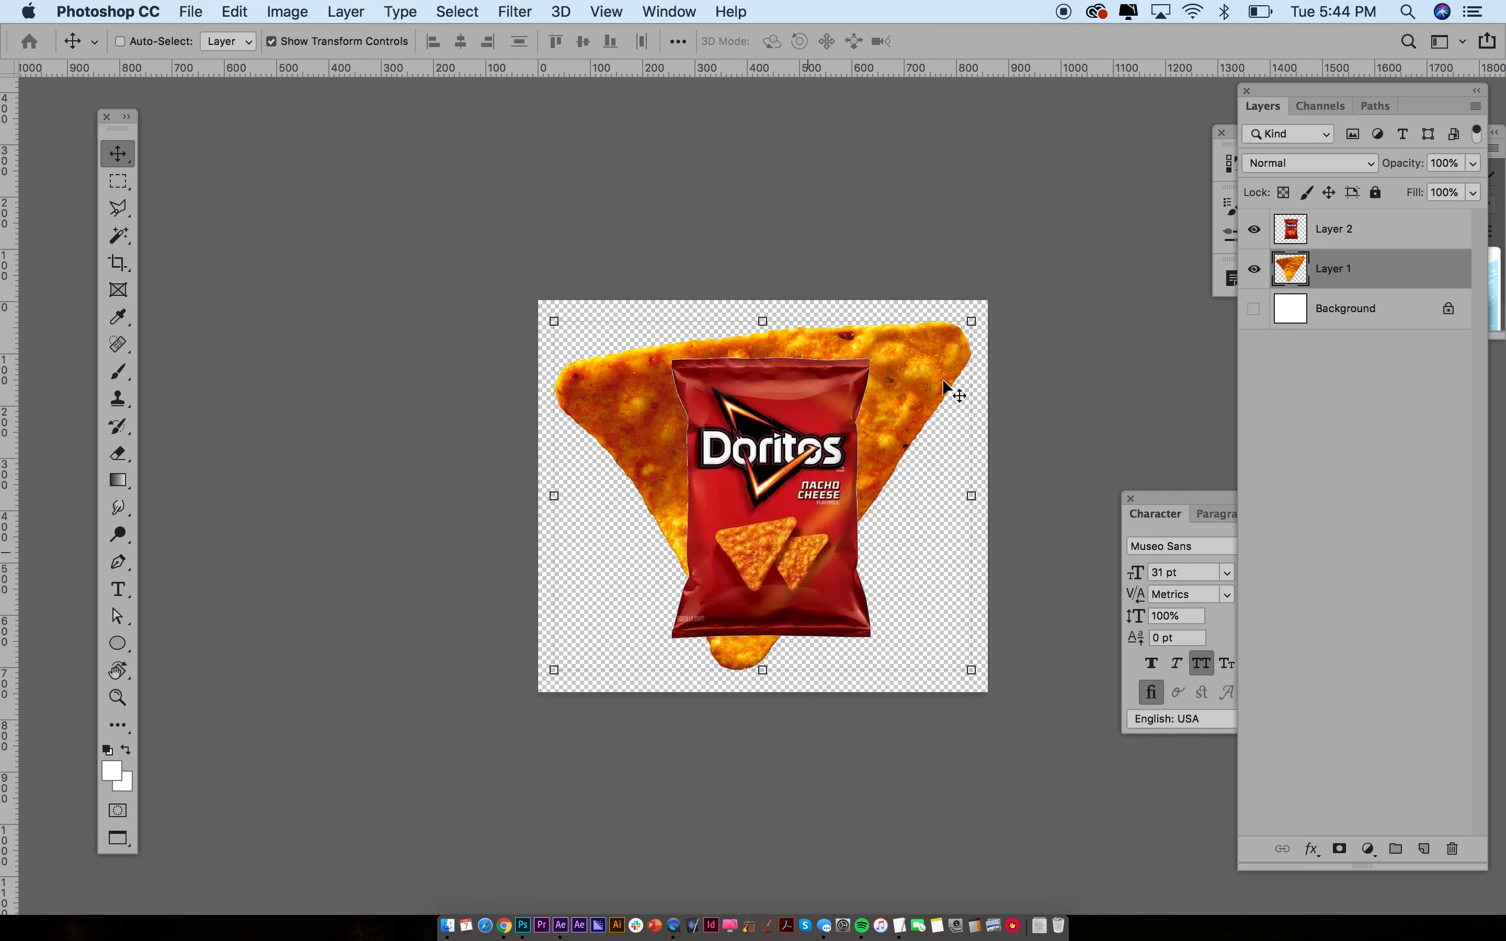
{"action": "left_click", "coordinate": [1297, 233]}
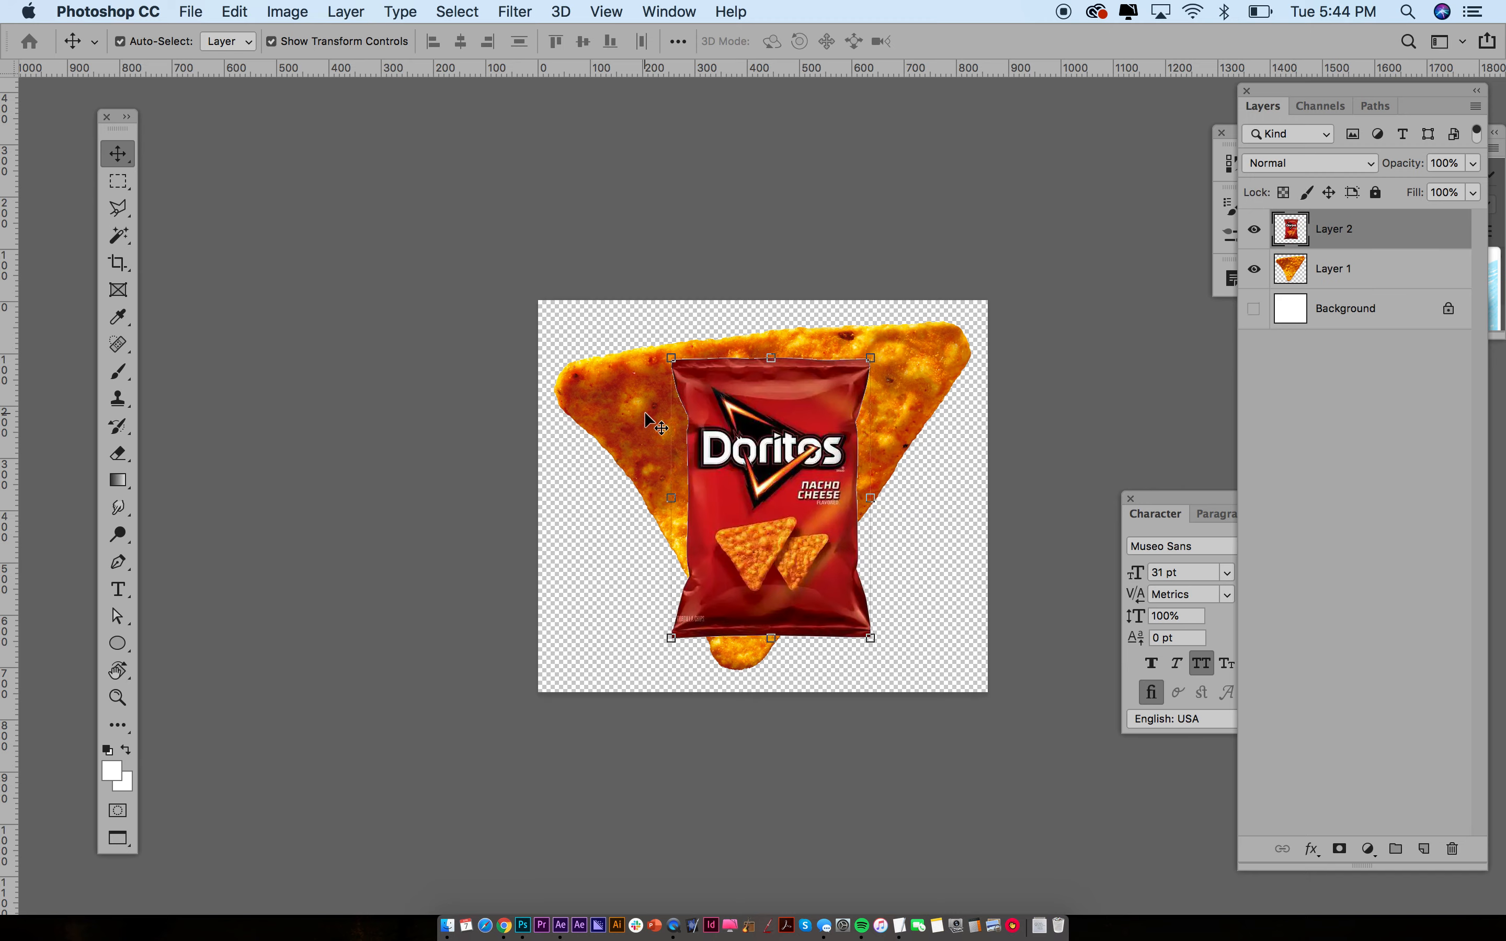
{"action": "key", "text": "super+Tab"}
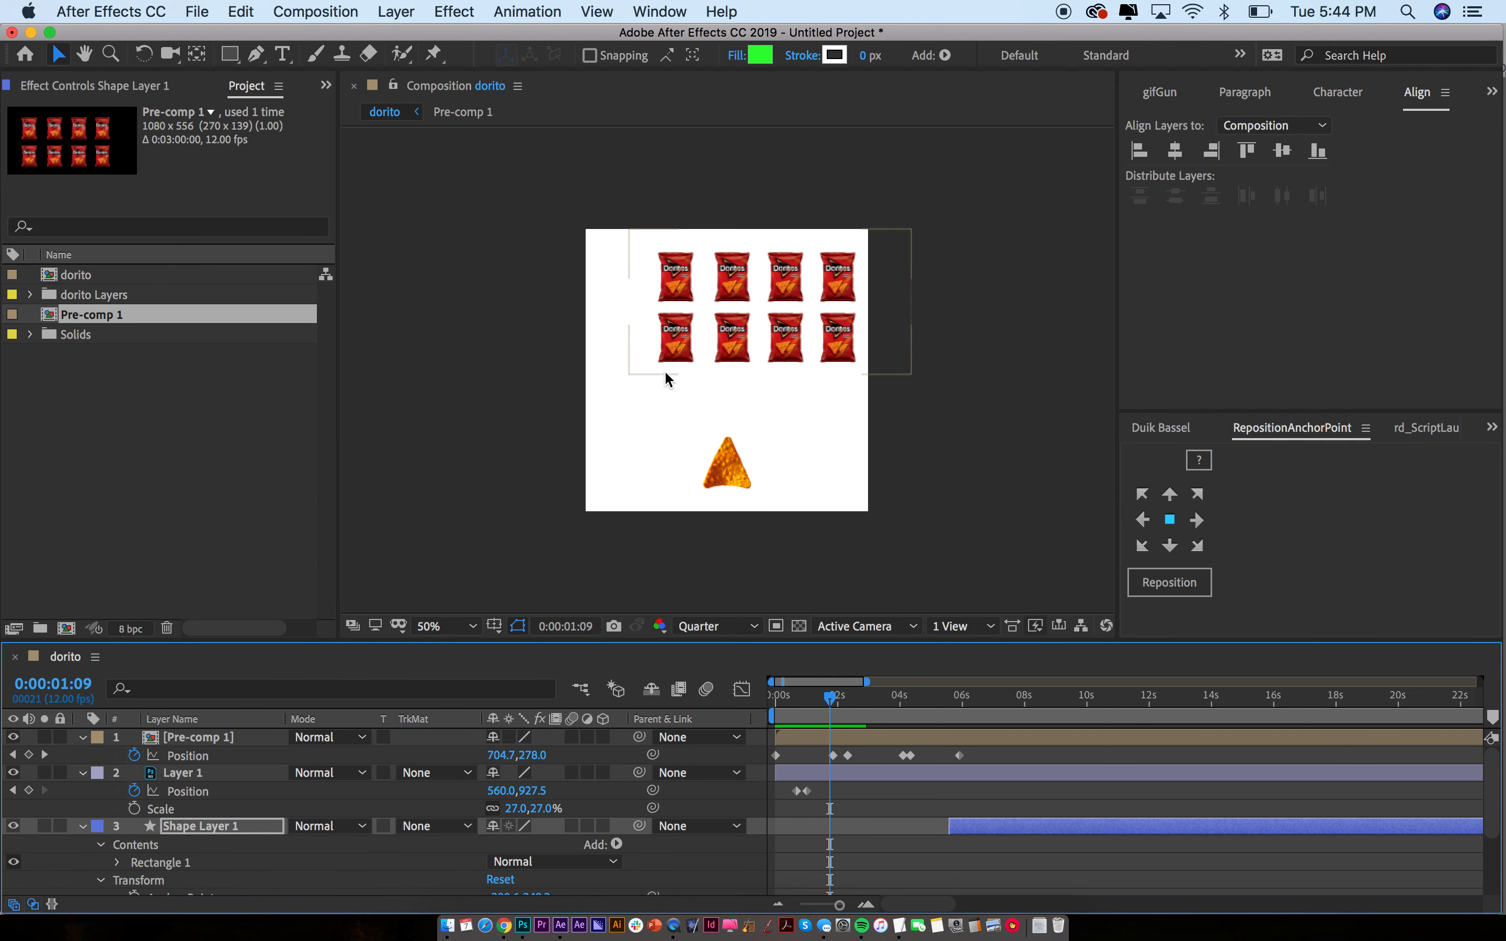
{"action": "left_click", "coordinate": [691, 353]}
Delete the Position keyframes from both the bag-rows pre-comp and the chip layer
{"action": "left_click_drag", "start_coordinate": [975, 742], "coordinate": [764, 766]}
{"action": "key", "text": "Delete"}
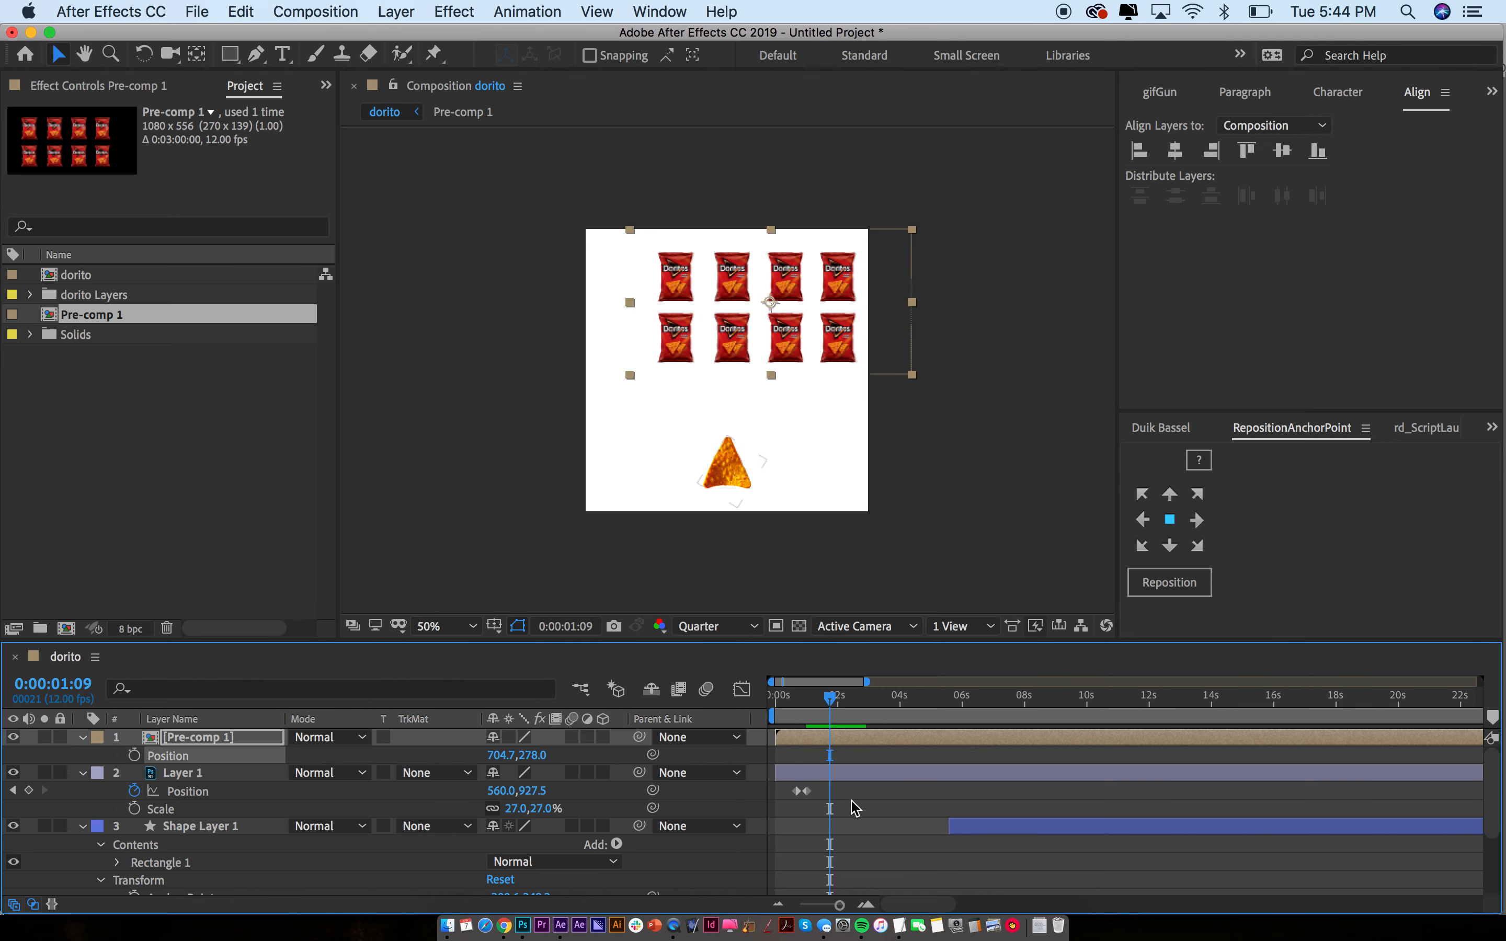
{"action": "left_click_drag", "start_coordinate": [850, 808], "coordinate": [767, 781]}
{"action": "key", "text": "Delete"}
At time 0, shift the bag rows left to the comp edge (position 464.7,278.0)
{"action": "left_click_drag", "start_coordinate": [793, 694], "coordinate": [764, 697]}
{"action": "left_click", "coordinate": [762, 692]}
{"action": "left_click_drag", "start_coordinate": [679, 332], "coordinate": [616, 330]}
{"action": "left_click", "coordinate": [973, 511]}
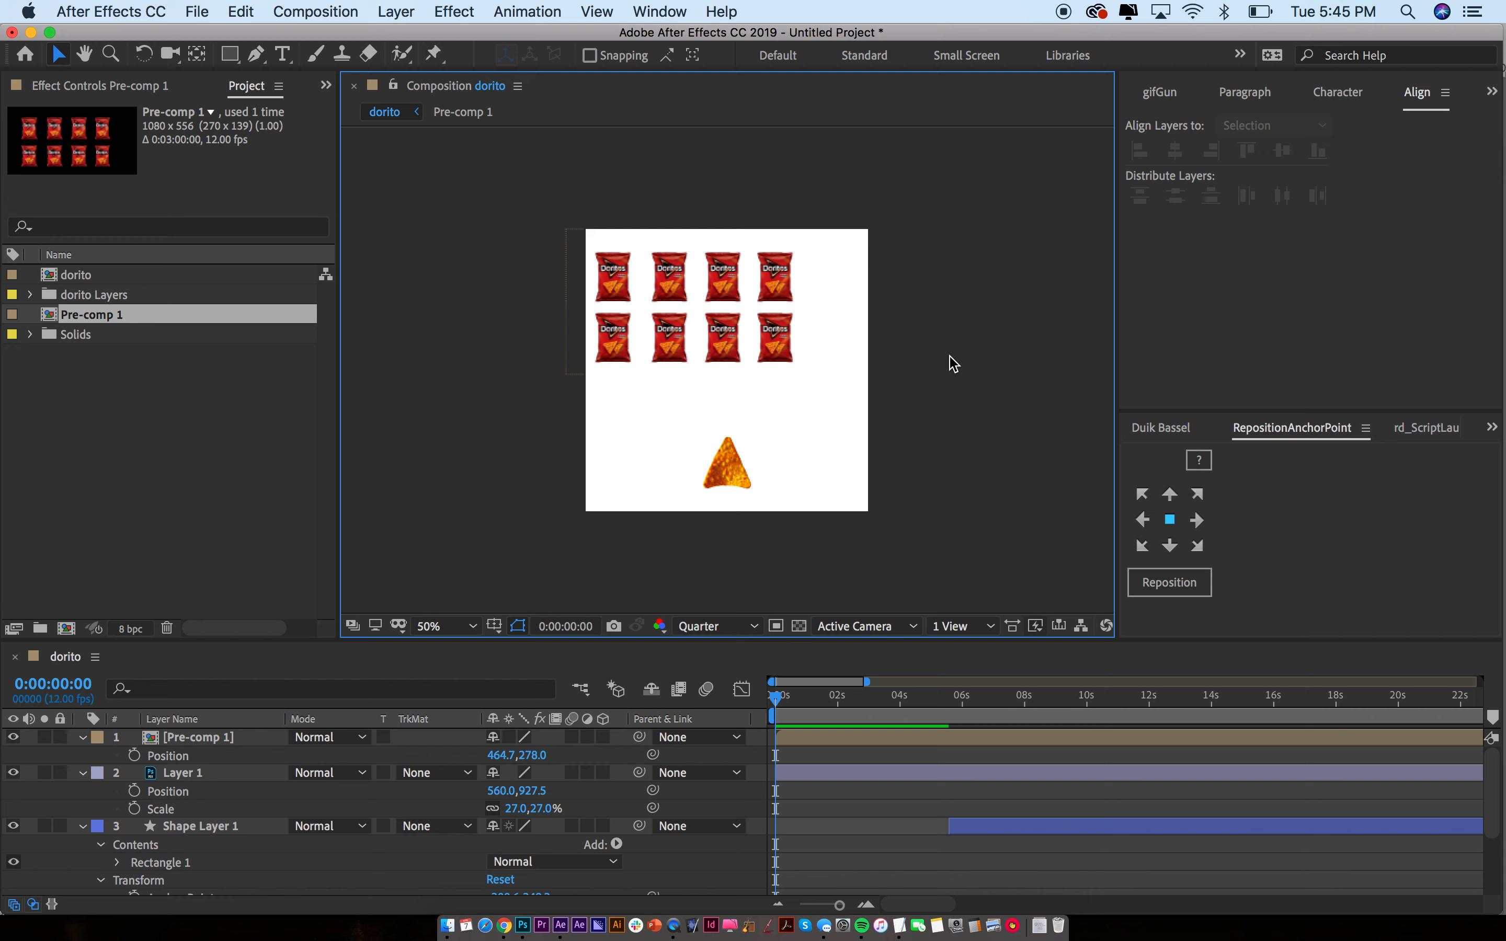
Create a new composition named Comp 1 at 1080×1080 px and 12 fps
{"action": "left_click_drag", "start_coordinate": [724, 417], "coordinate": [833, 489]}
{"action": "left_click_drag", "start_coordinate": [510, 251], "coordinate": [787, 480]}
{"action": "key", "text": "super+n"}
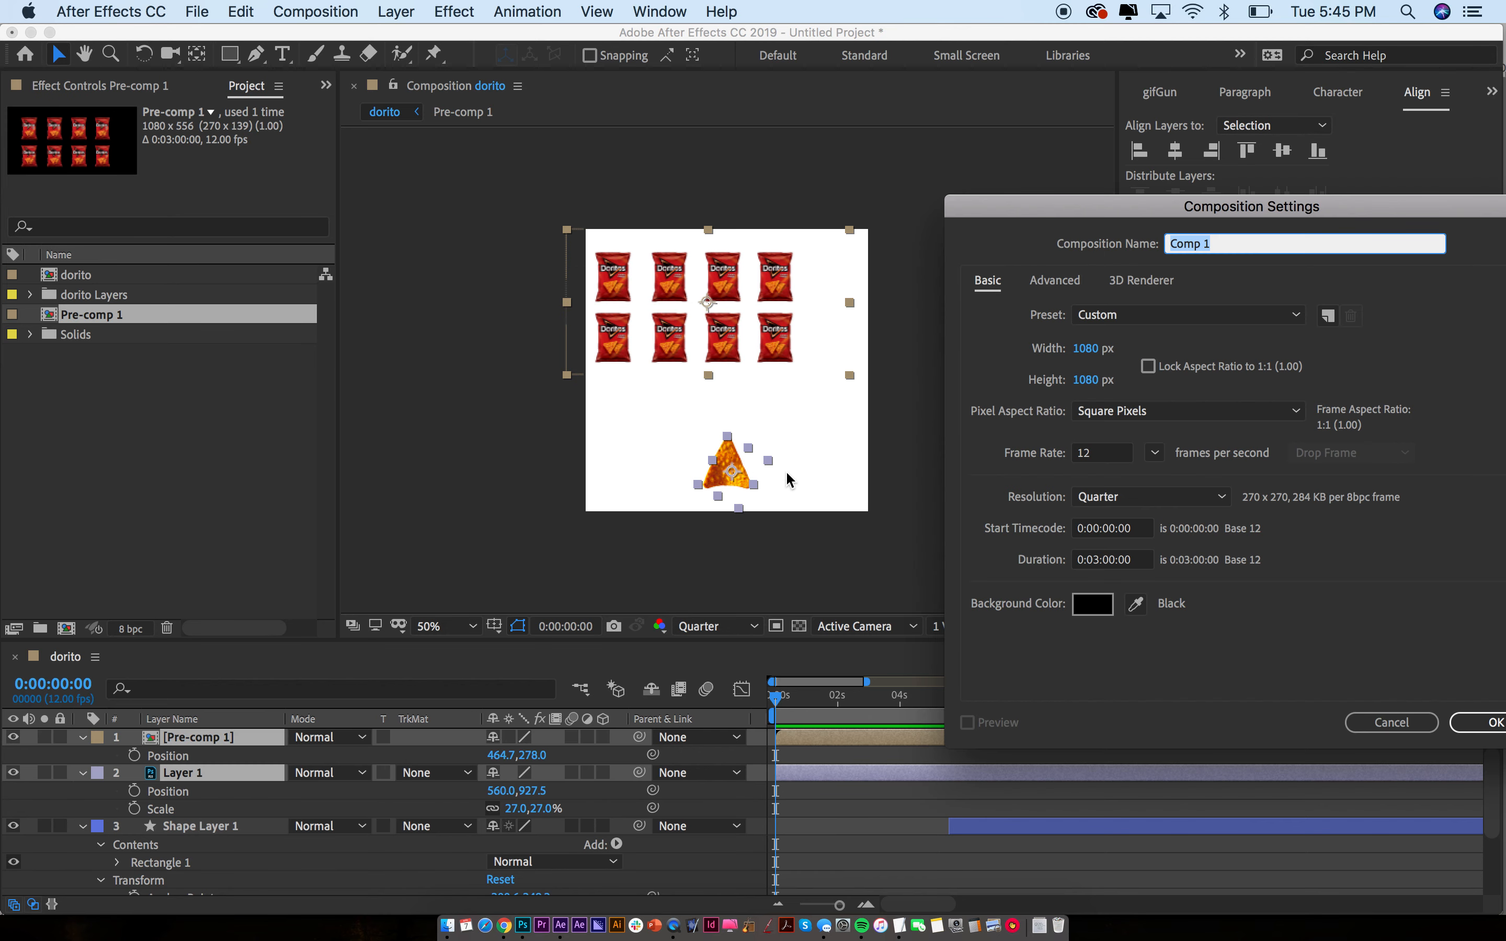
{"action": "left_click_drag", "start_coordinate": [1110, 212], "coordinate": [735, 178]}
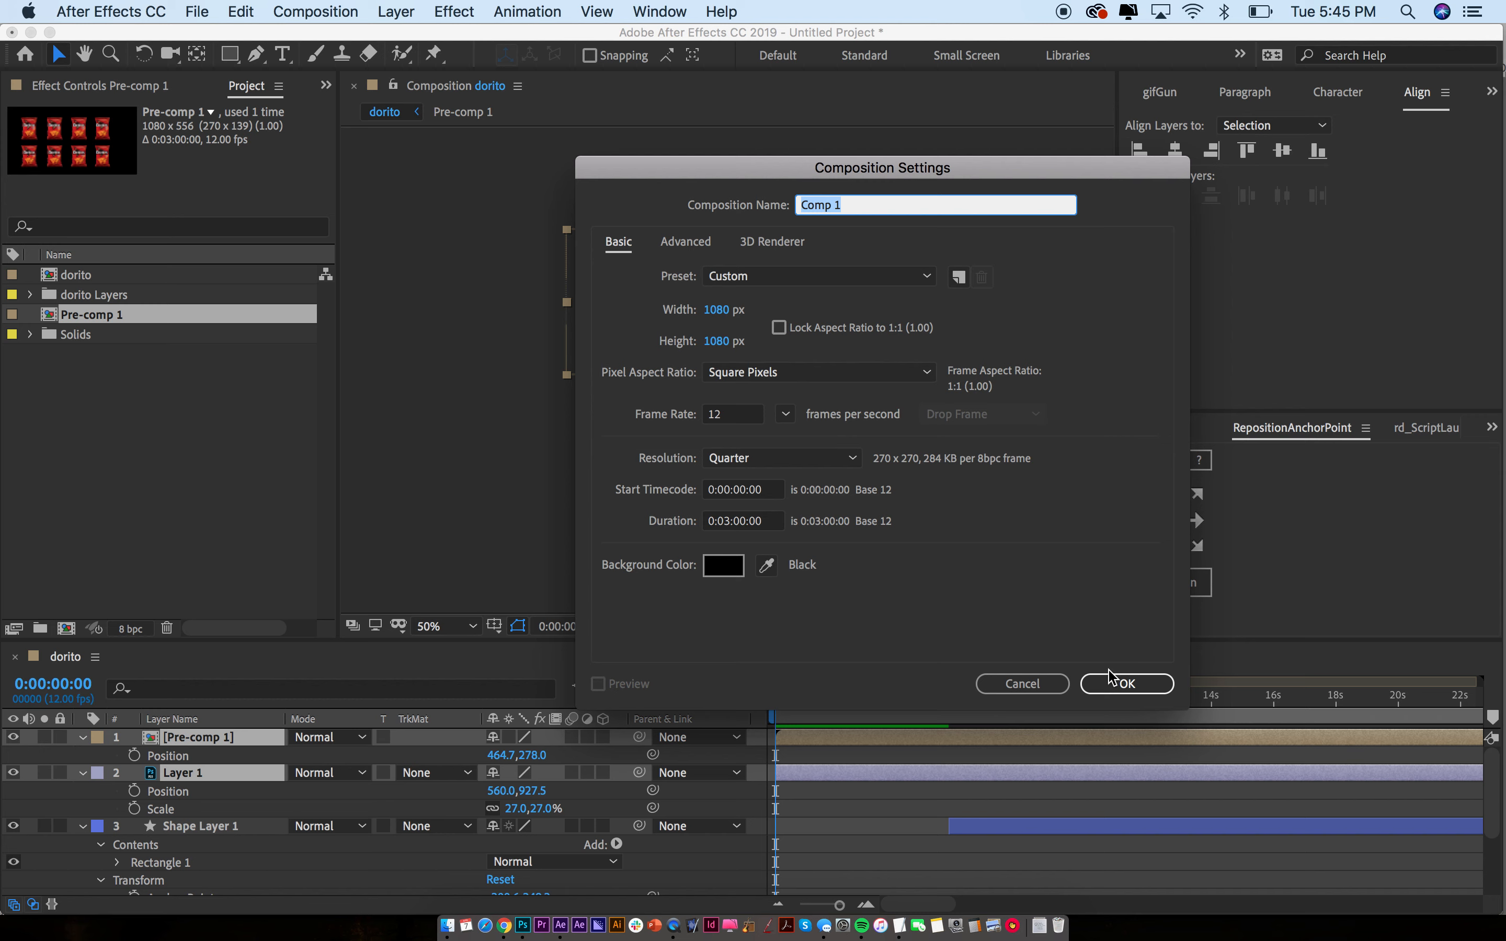
{"action": "left_click", "coordinate": [1120, 687]}
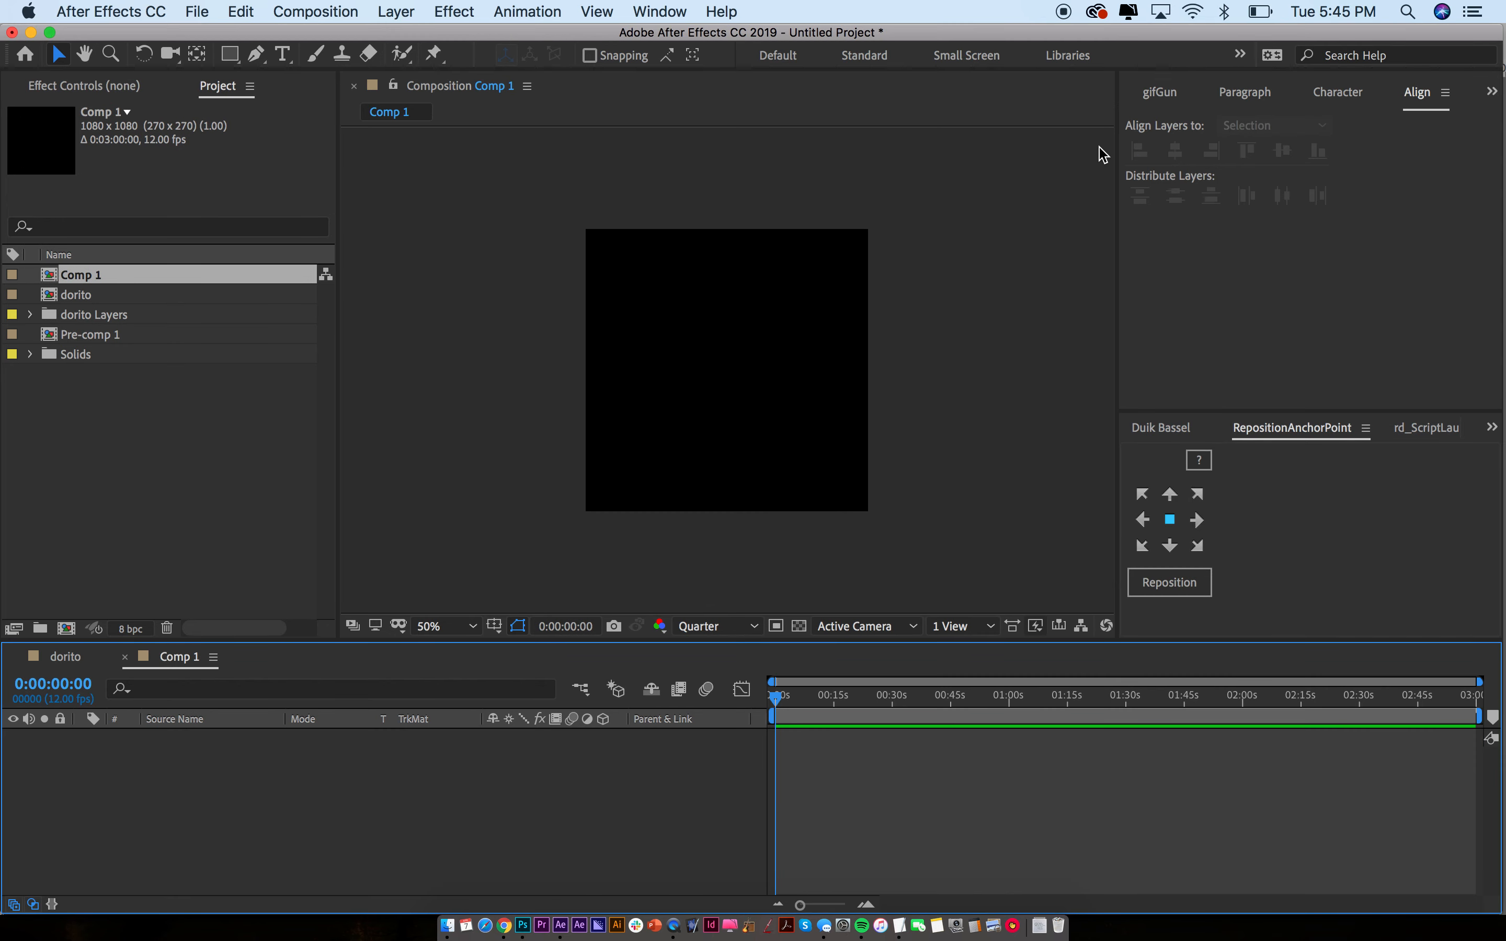
Add a locked white solid background and draw a small green square near the top left
{"action": "key", "text": "super+y"}
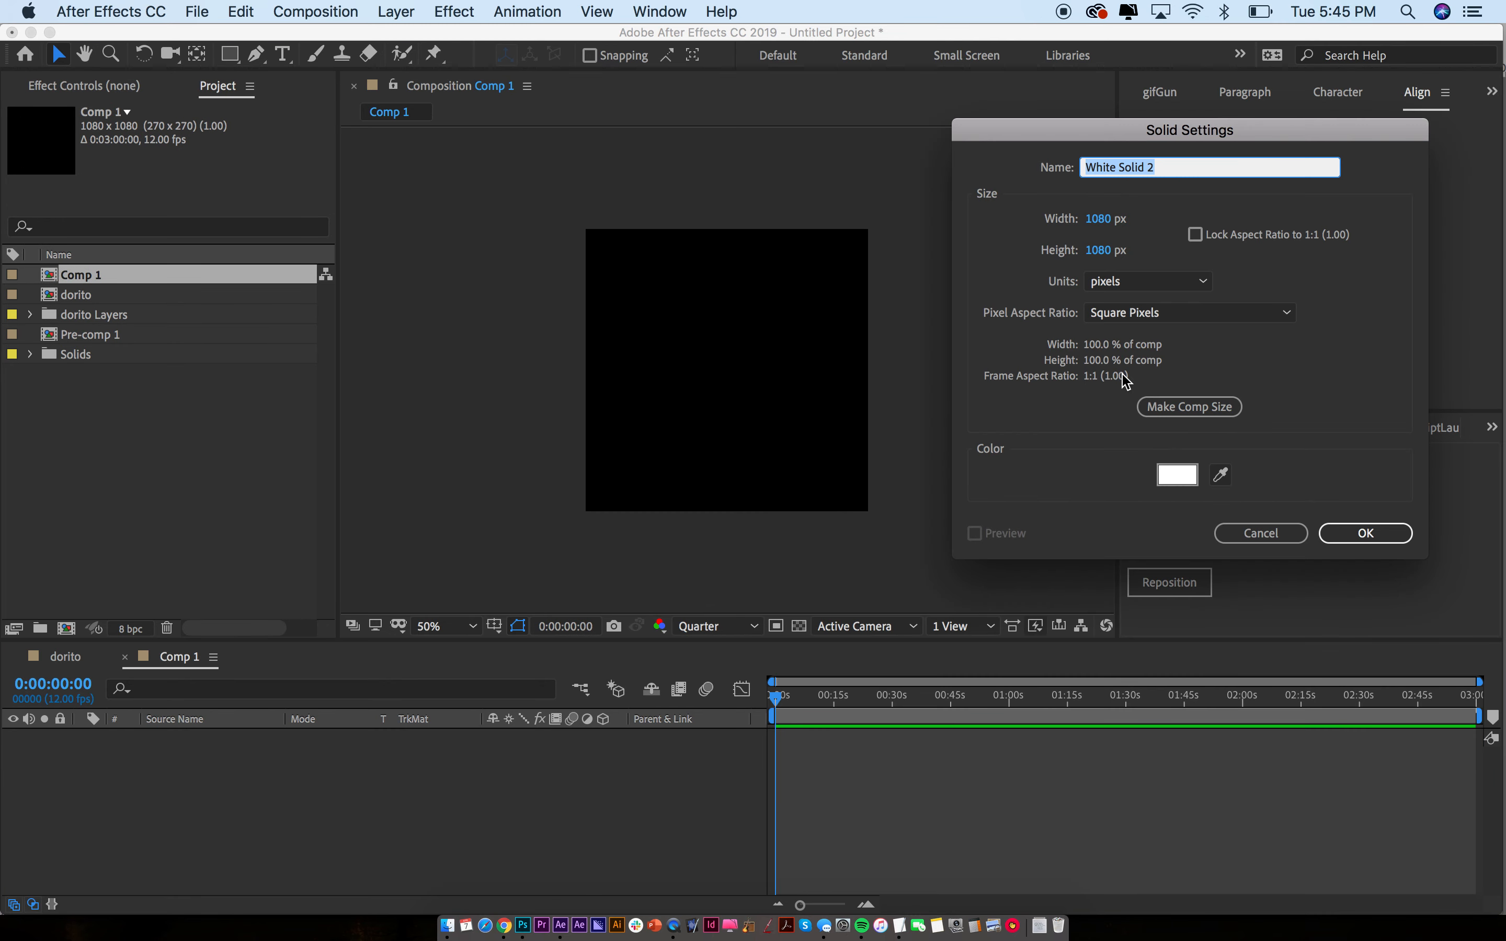
{"action": "key", "text": "Return"}
{"action": "key", "text": "super+l"}
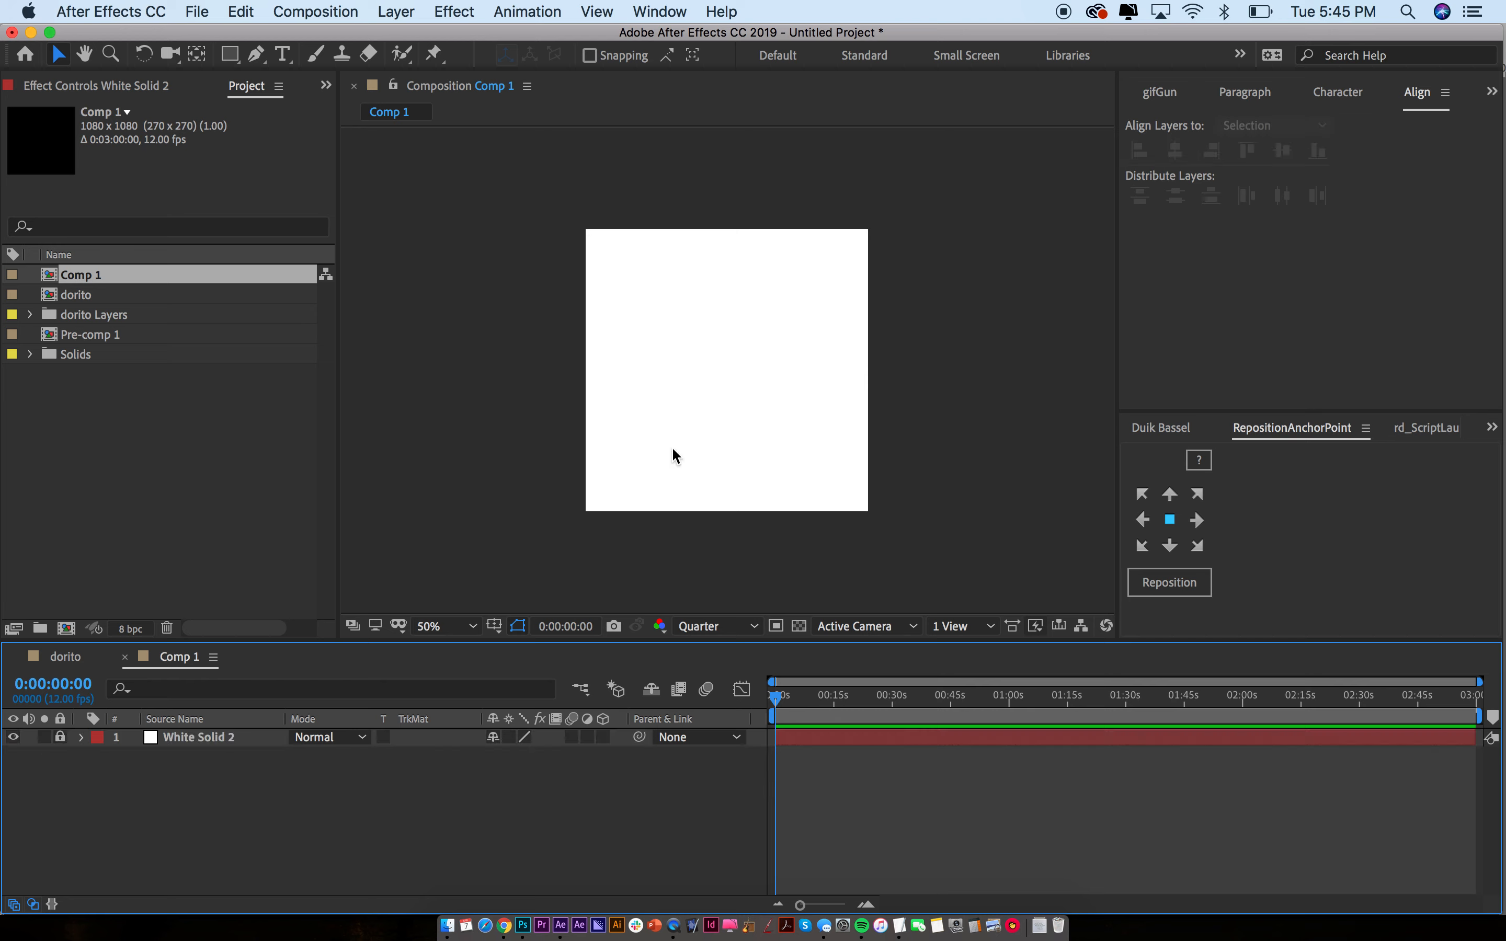
{"action": "key", "text": "q"}
{"action": "left_click_drag", "start_coordinate": [621, 288], "coordinate": [669, 334]}
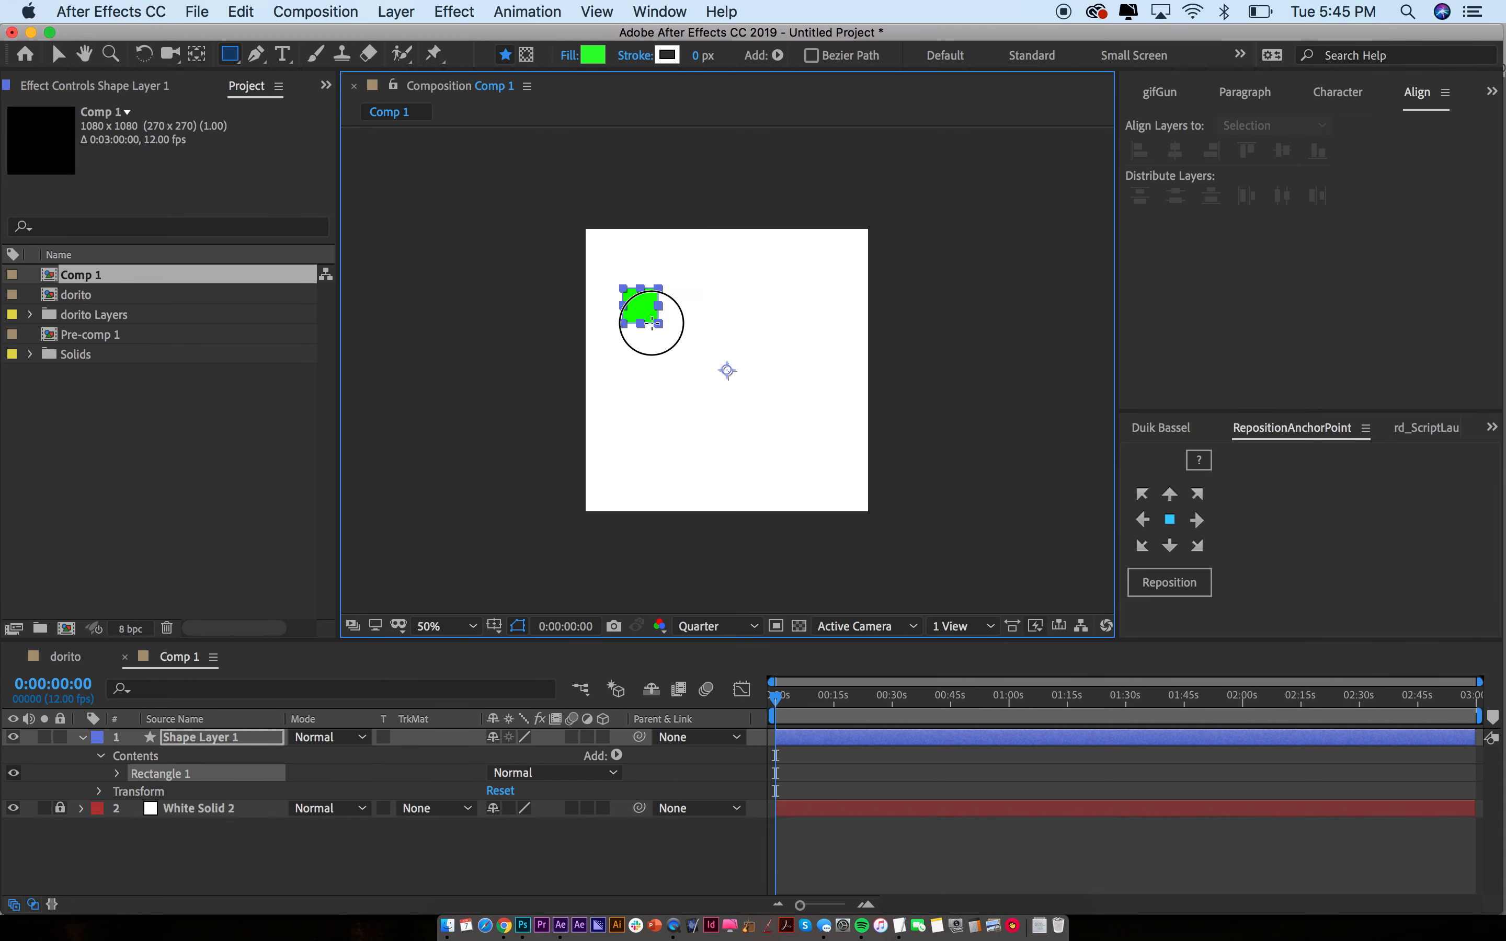
{"action": "key", "text": "v"}
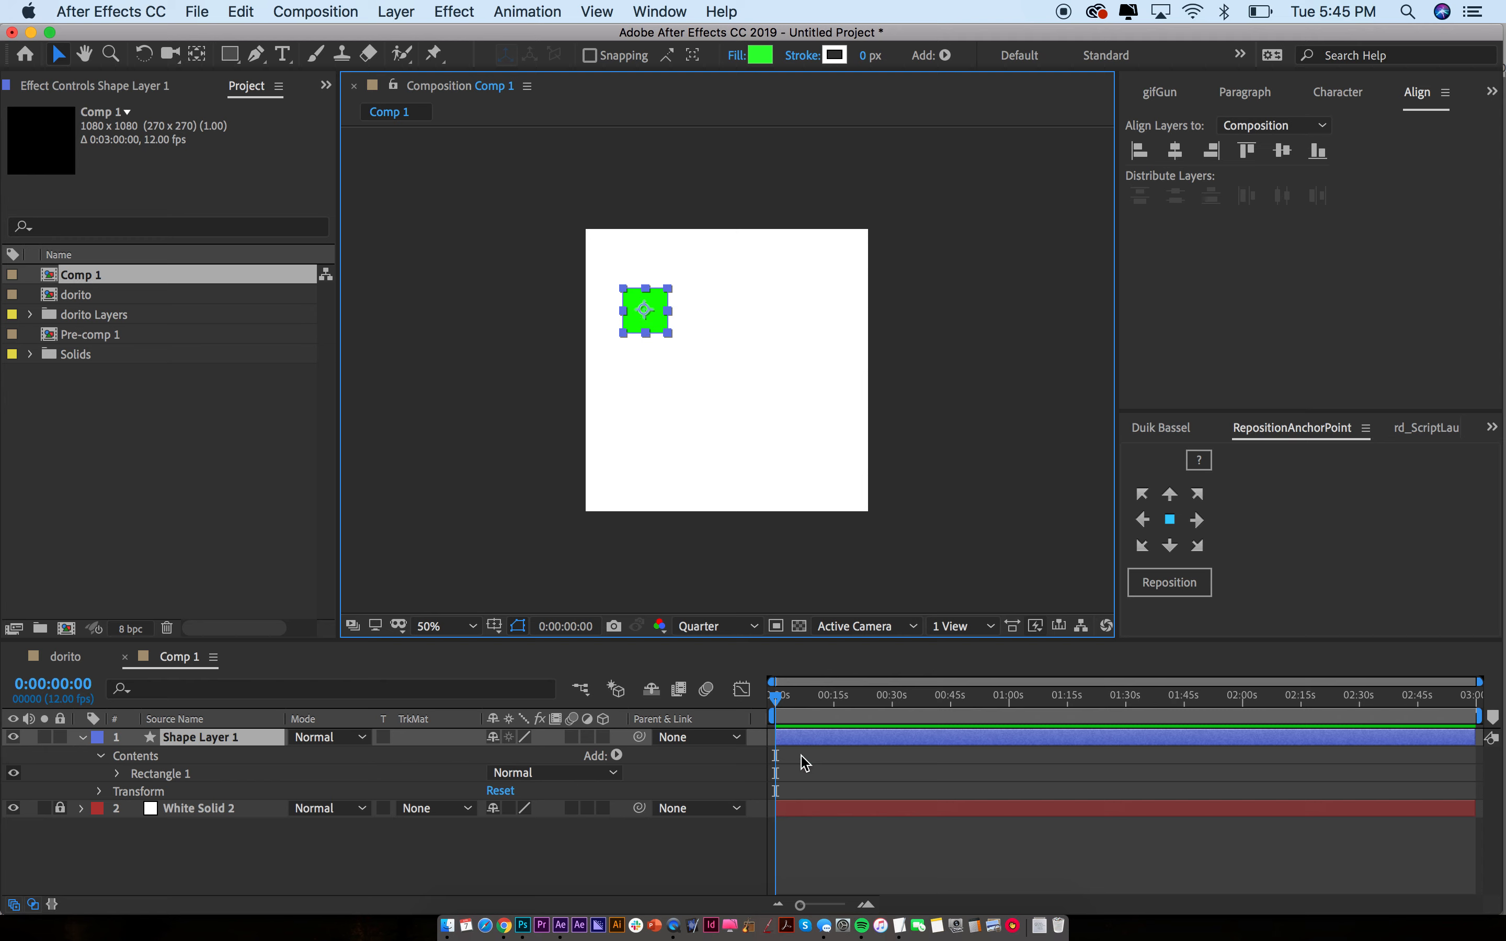
Set a starting Position keyframe on the square and move to the 1-second mark
{"action": "key", "text": "alt+shift+p"}
{"action": "key", "text": "semicolon"}
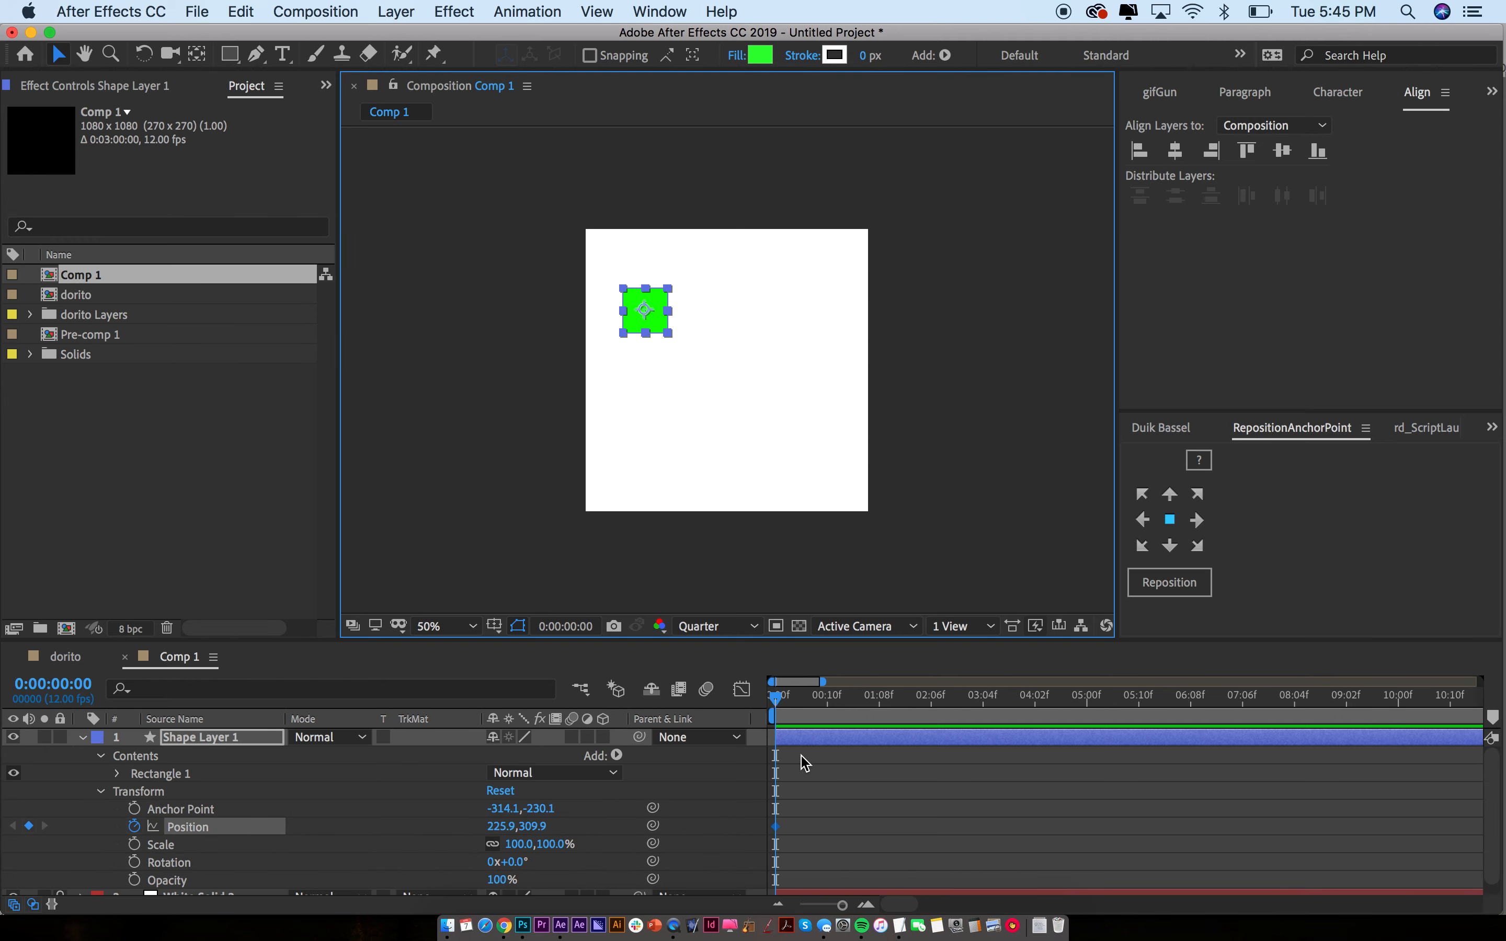
{"action": "key", "text": "semicolon"}
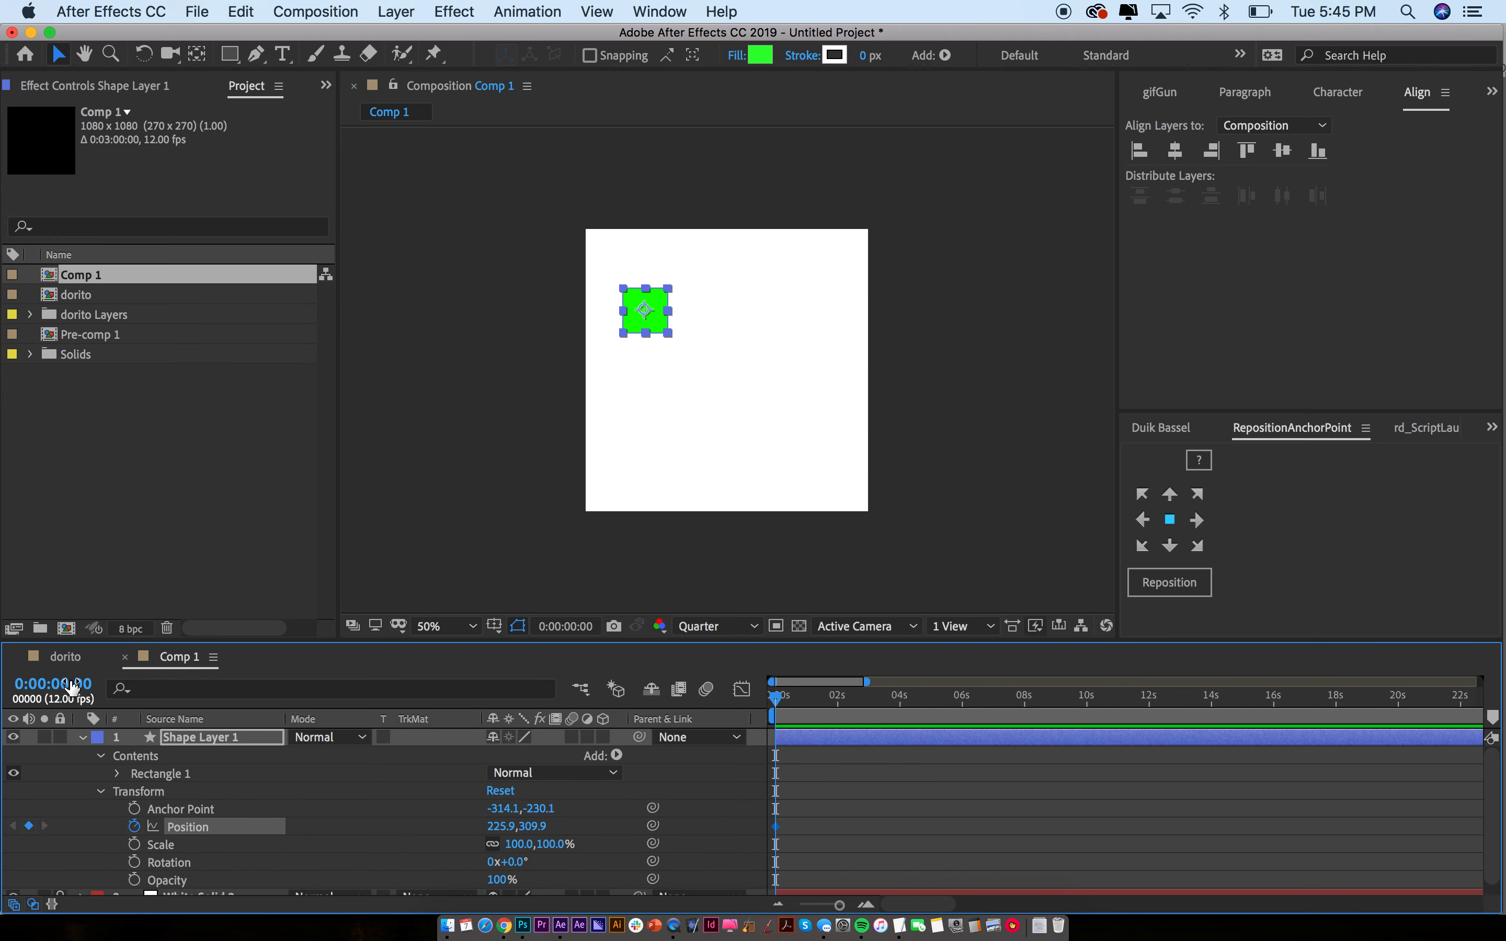
{"action": "left_click", "coordinate": [73, 687]}
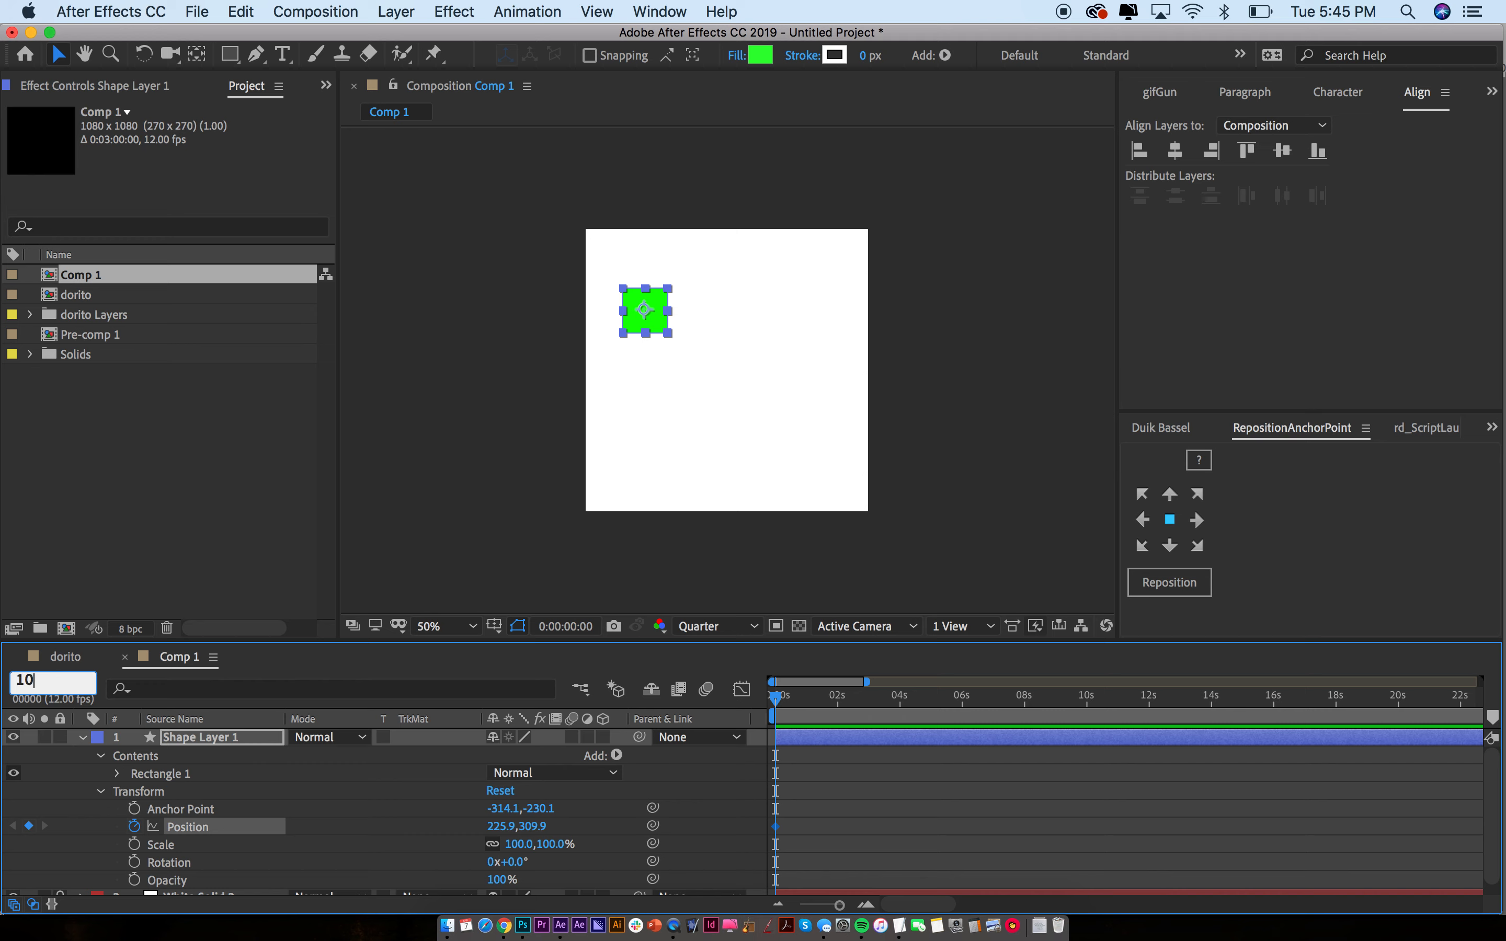
{"action": "type", "text": "100"}
{"action": "key", "text": "Return"}
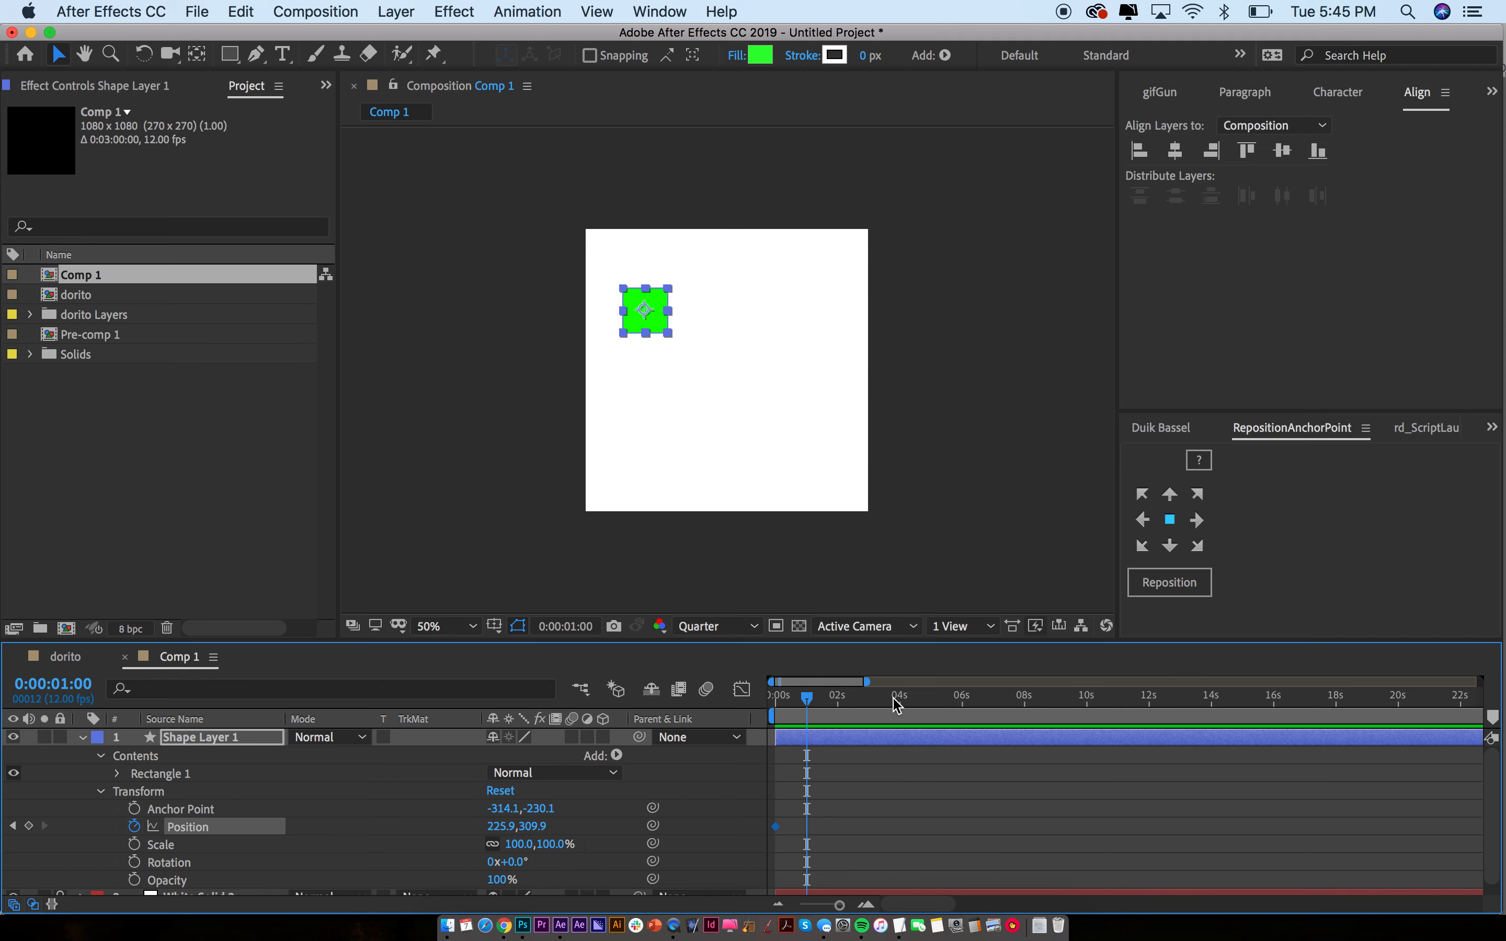
Slide the square right to 865.9,309.9 at 1 second and end the work area there
{"action": "left_click_drag", "start_coordinate": [653, 339], "coordinate": [815, 339]}
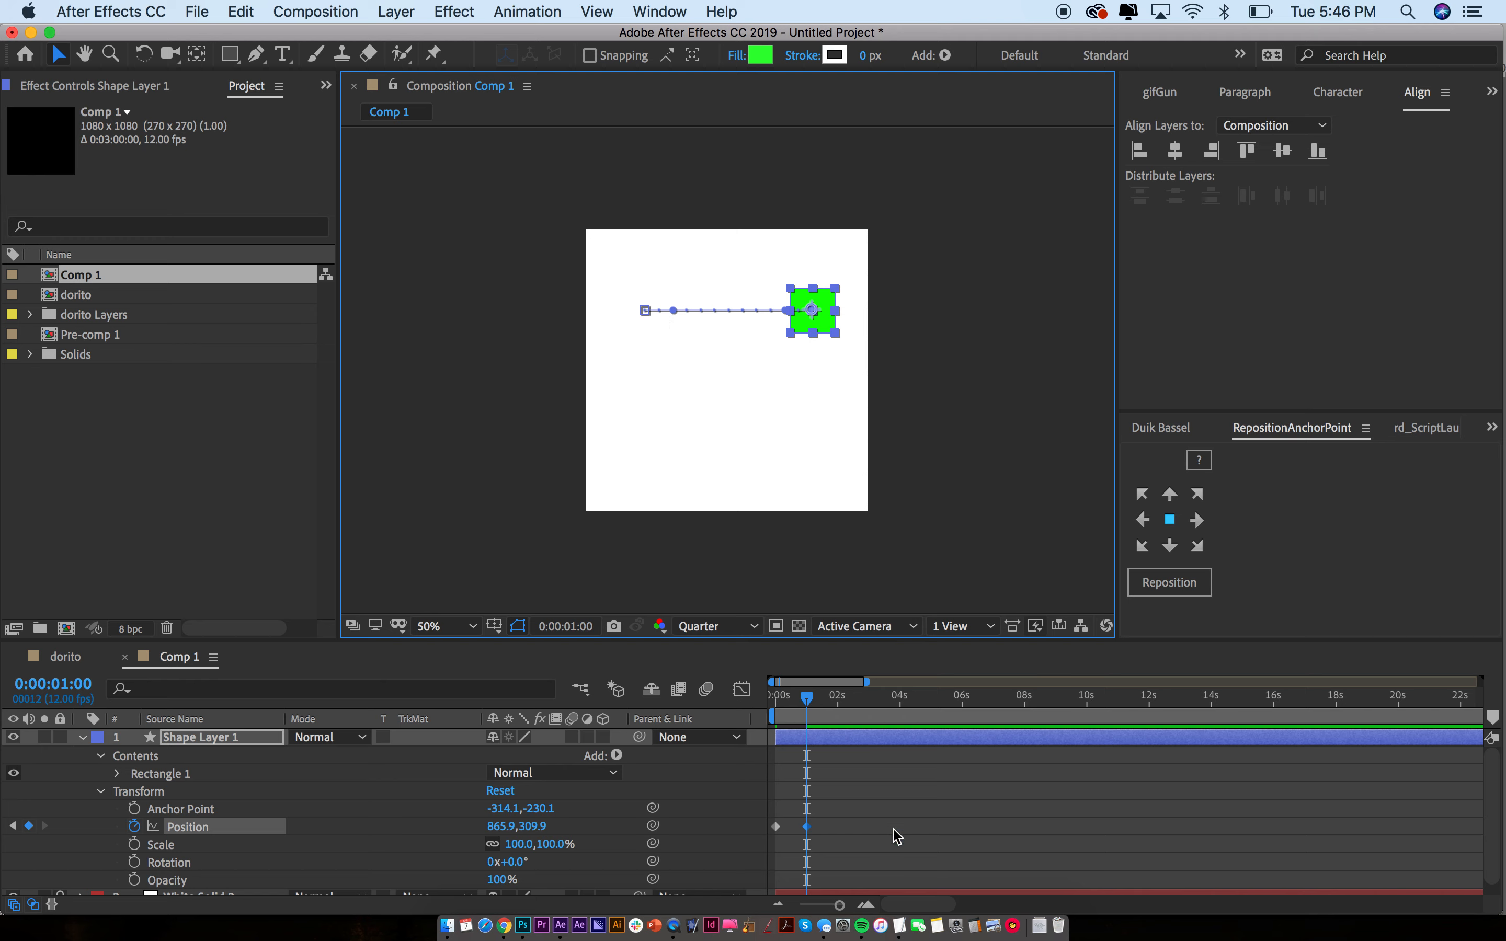
{"action": "mouse_move", "coordinate": [782, 704]}
{"action": "left_mouse_down"}
{"action": "mouse_move", "coordinate": [813, 703]}
{"action": "mouse_move", "coordinate": [775, 703]}
{"action": "left_mouse_up"}
{"action": "key", "text": "n"}
{"action": "key", "text": "period"}
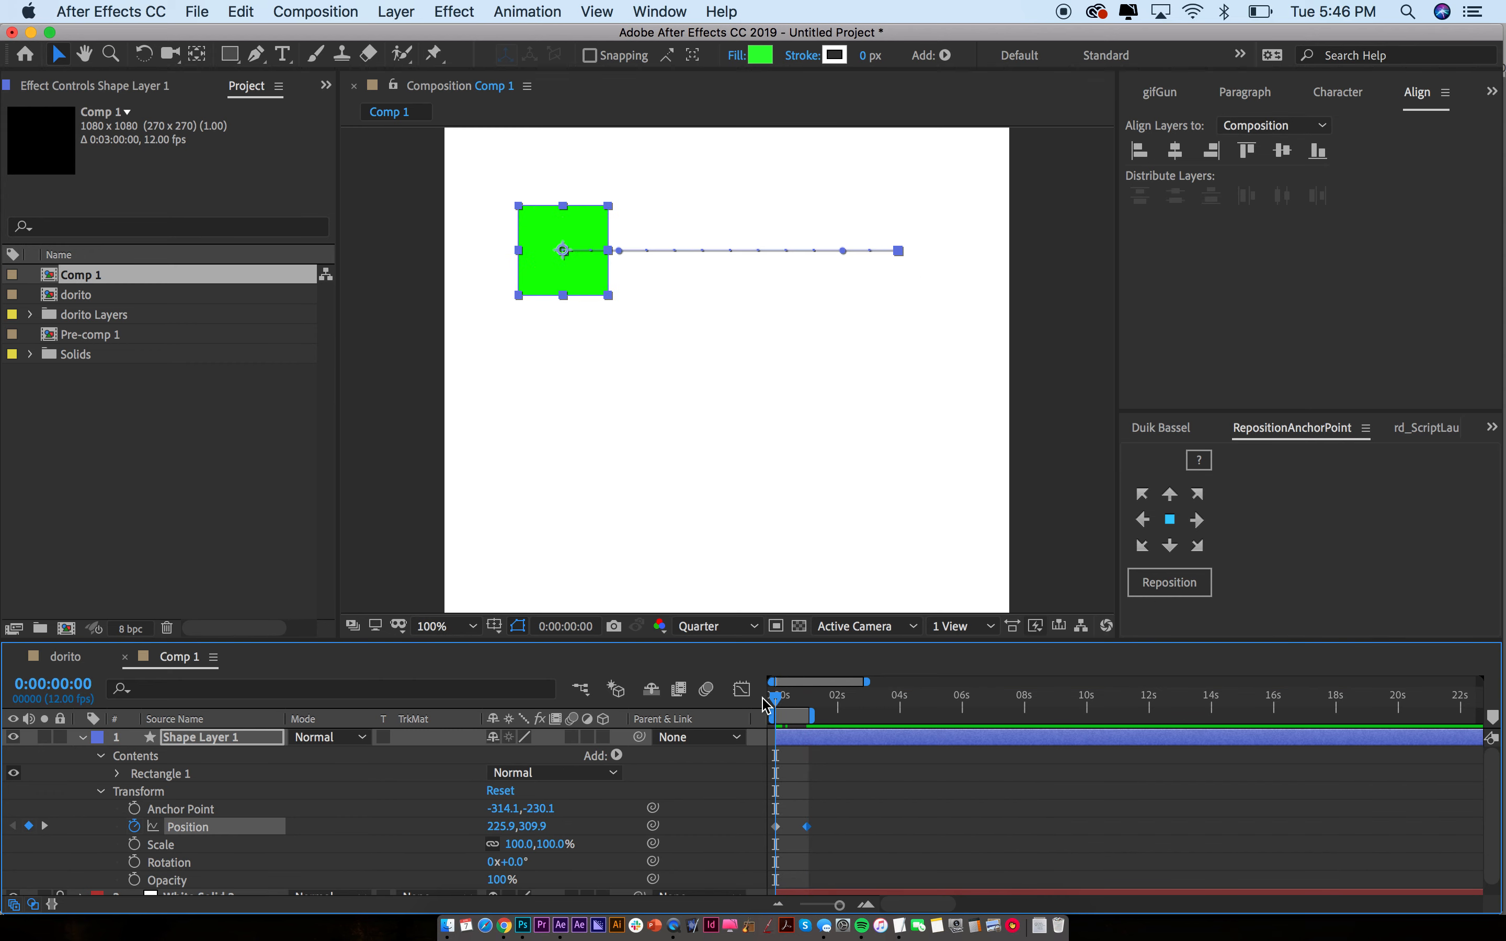
{"action": "left_click", "coordinate": [793, 511]}
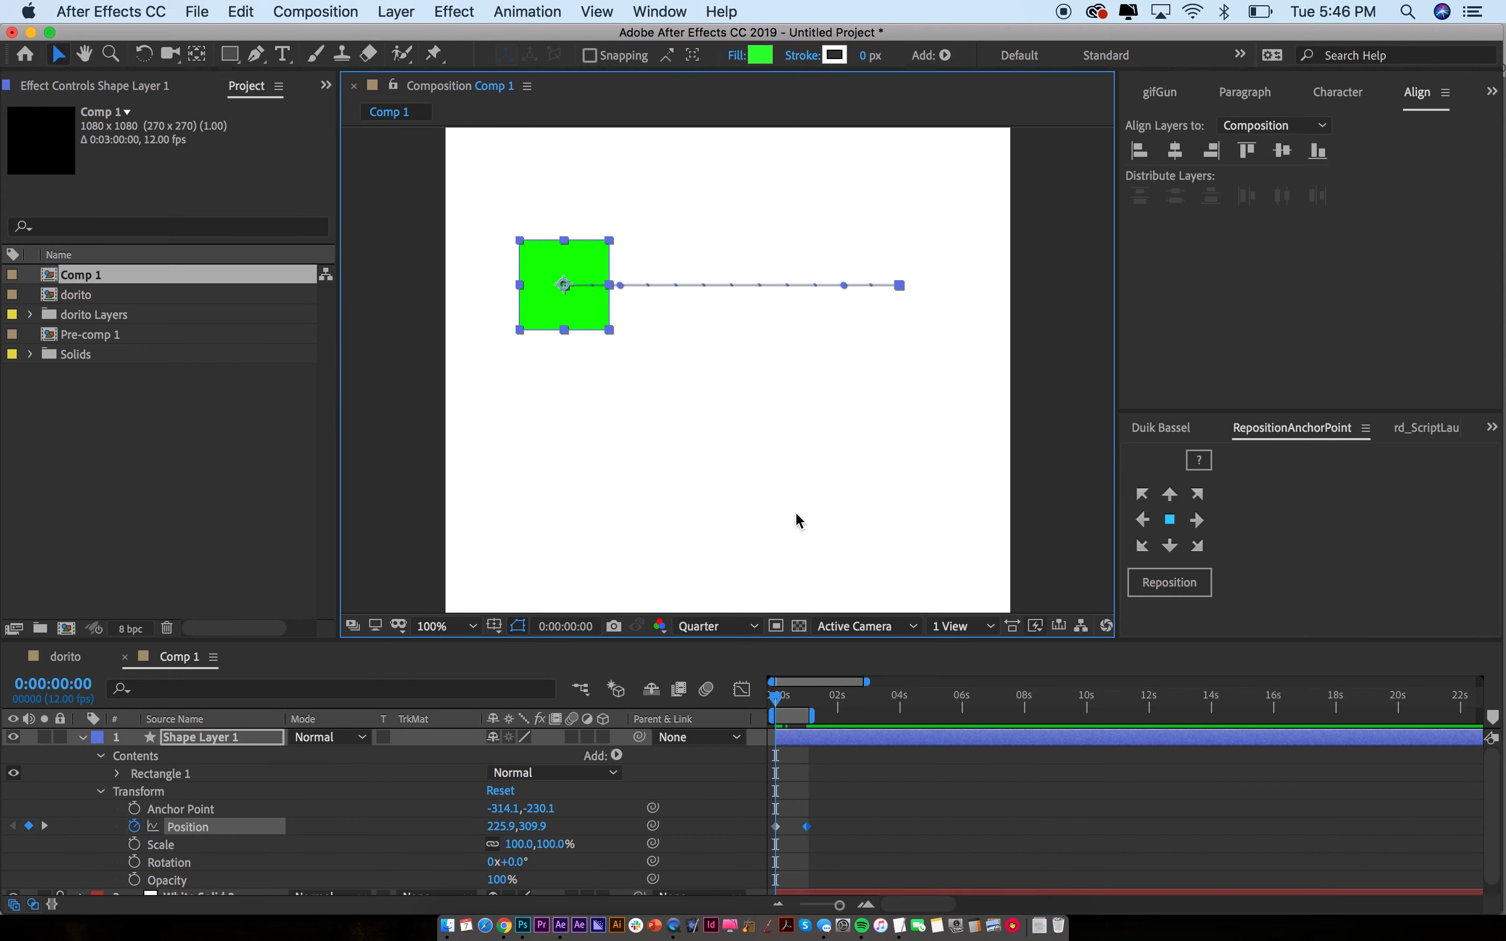
{"action": "key", "text": "Page_Down"}
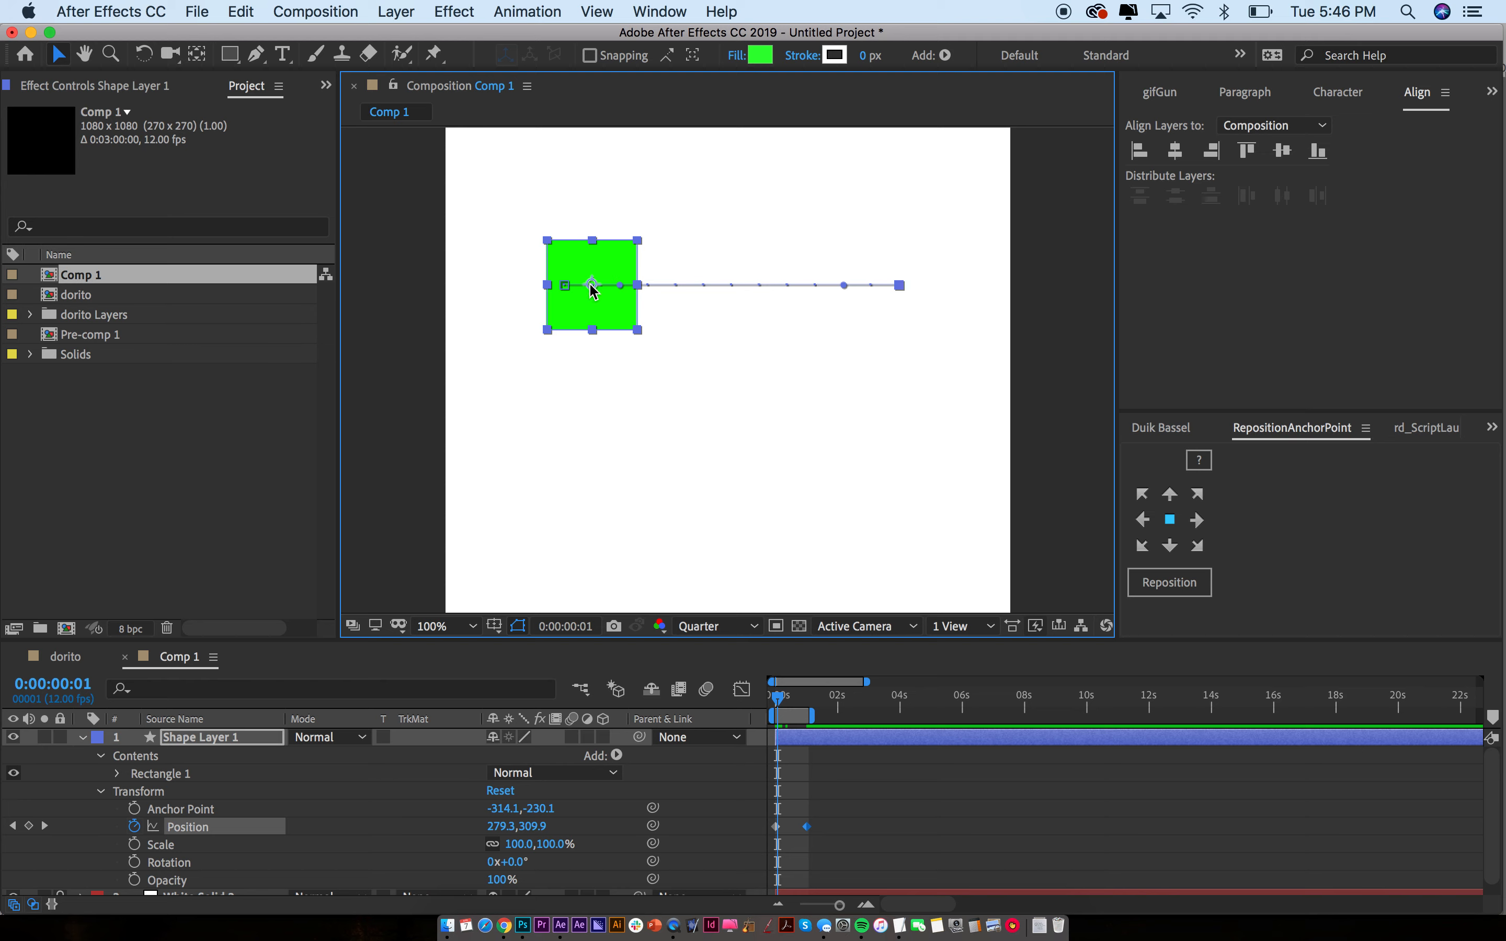
{"action": "key", "text": "Page_Down"}
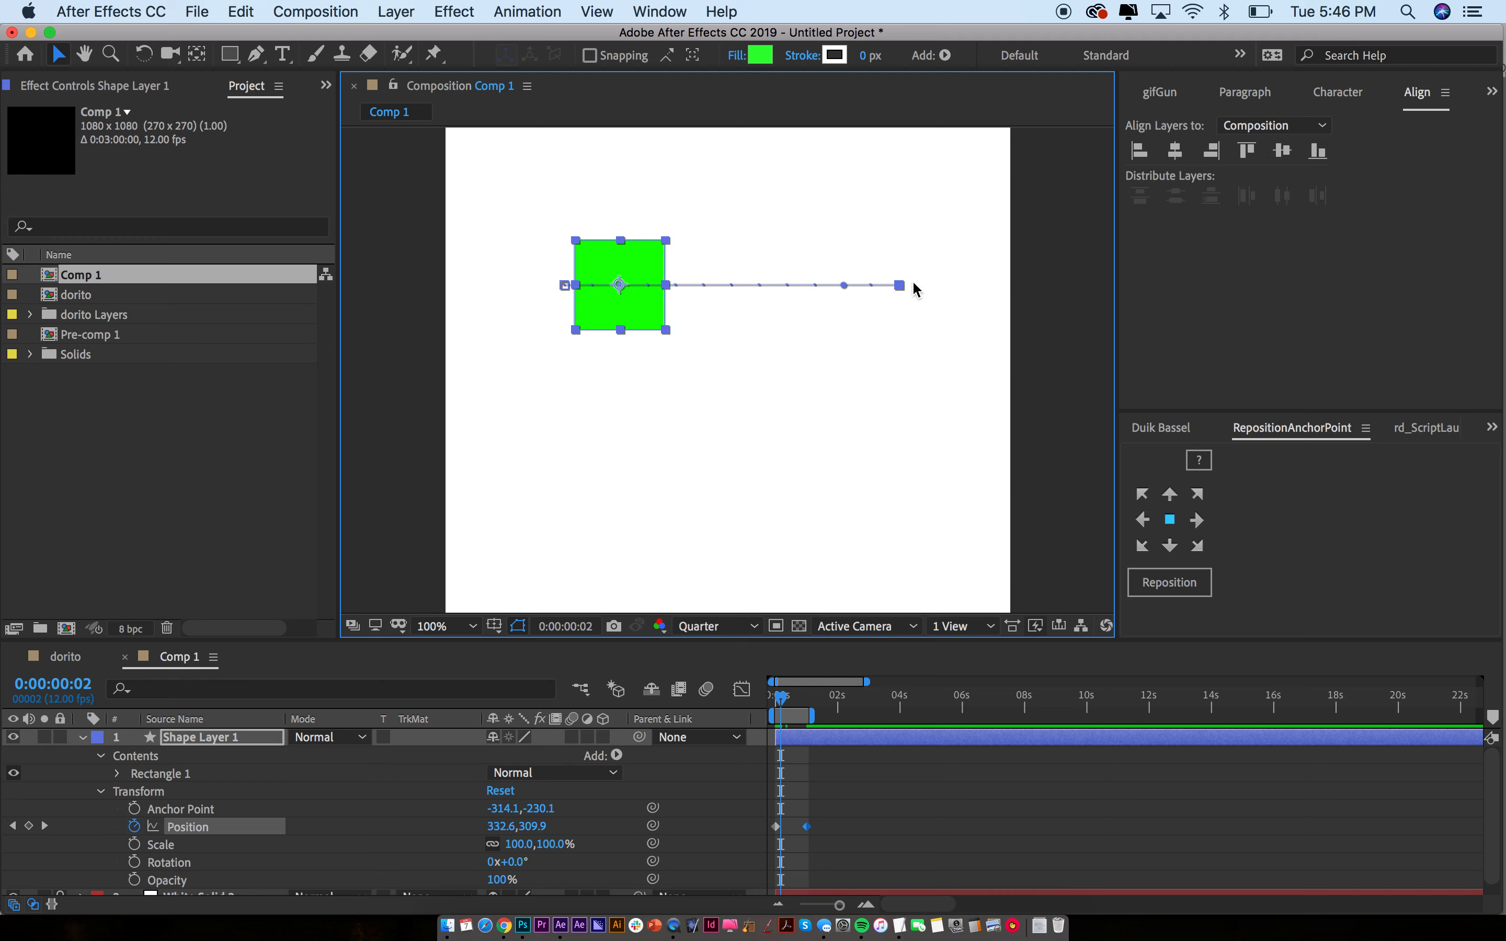
{"action": "key", "text": "space"}
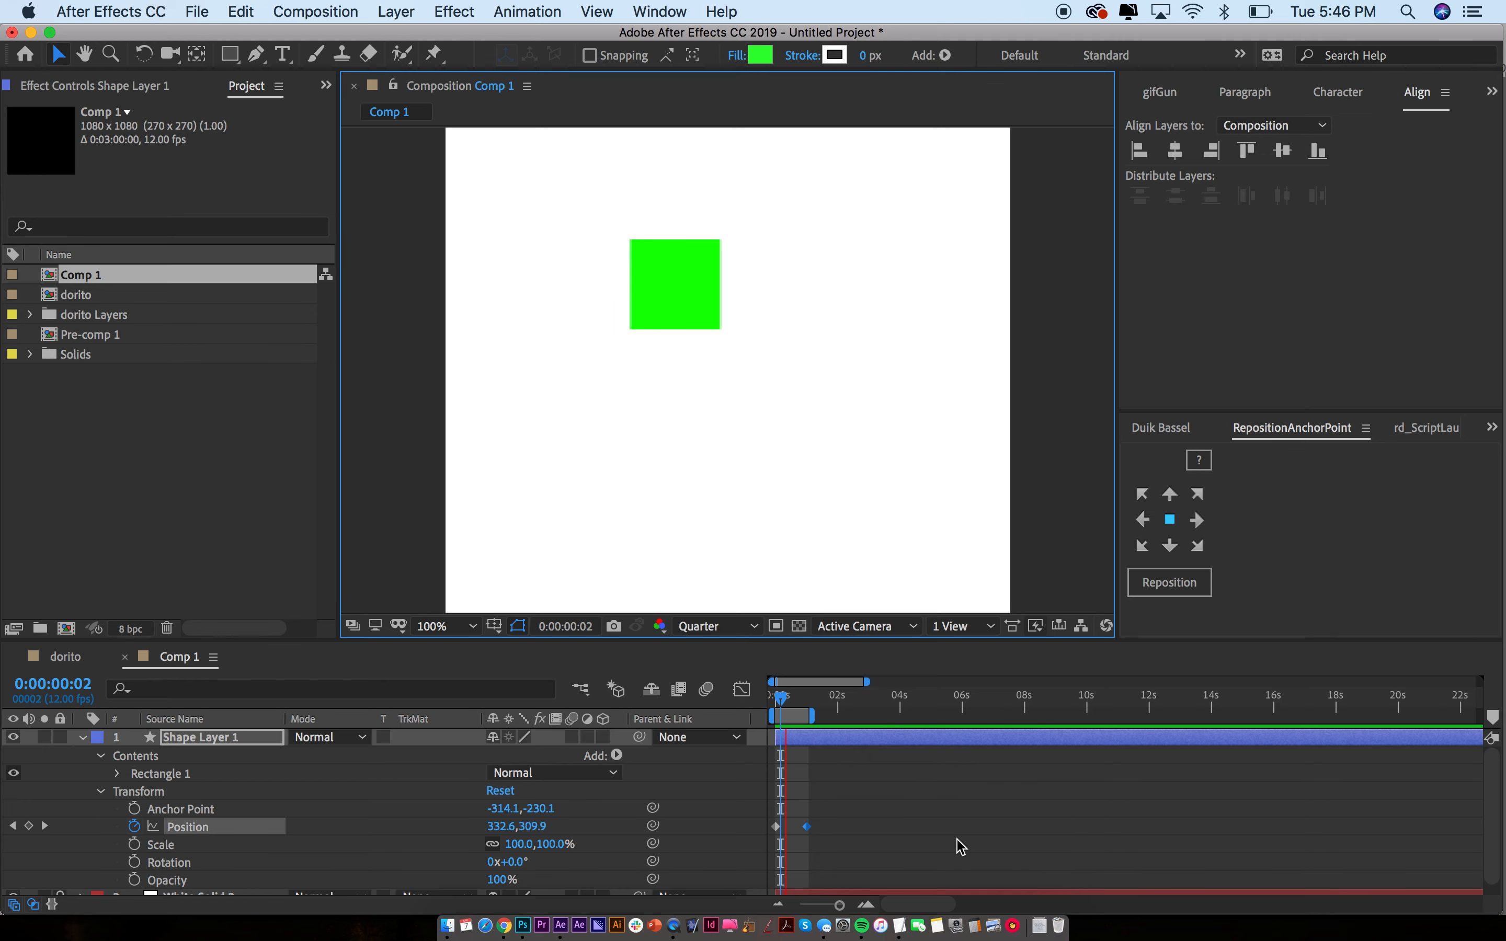
{"action": "key", "text": "space"}
{"action": "mouse_move", "coordinate": [816, 710]}
{"action": "left_mouse_down"}
{"action": "mouse_move", "coordinate": [907, 713]}
{"action": "mouse_move", "coordinate": [807, 714]}
{"action": "left_mouse_up"}
{"action": "key", "text": "n"}
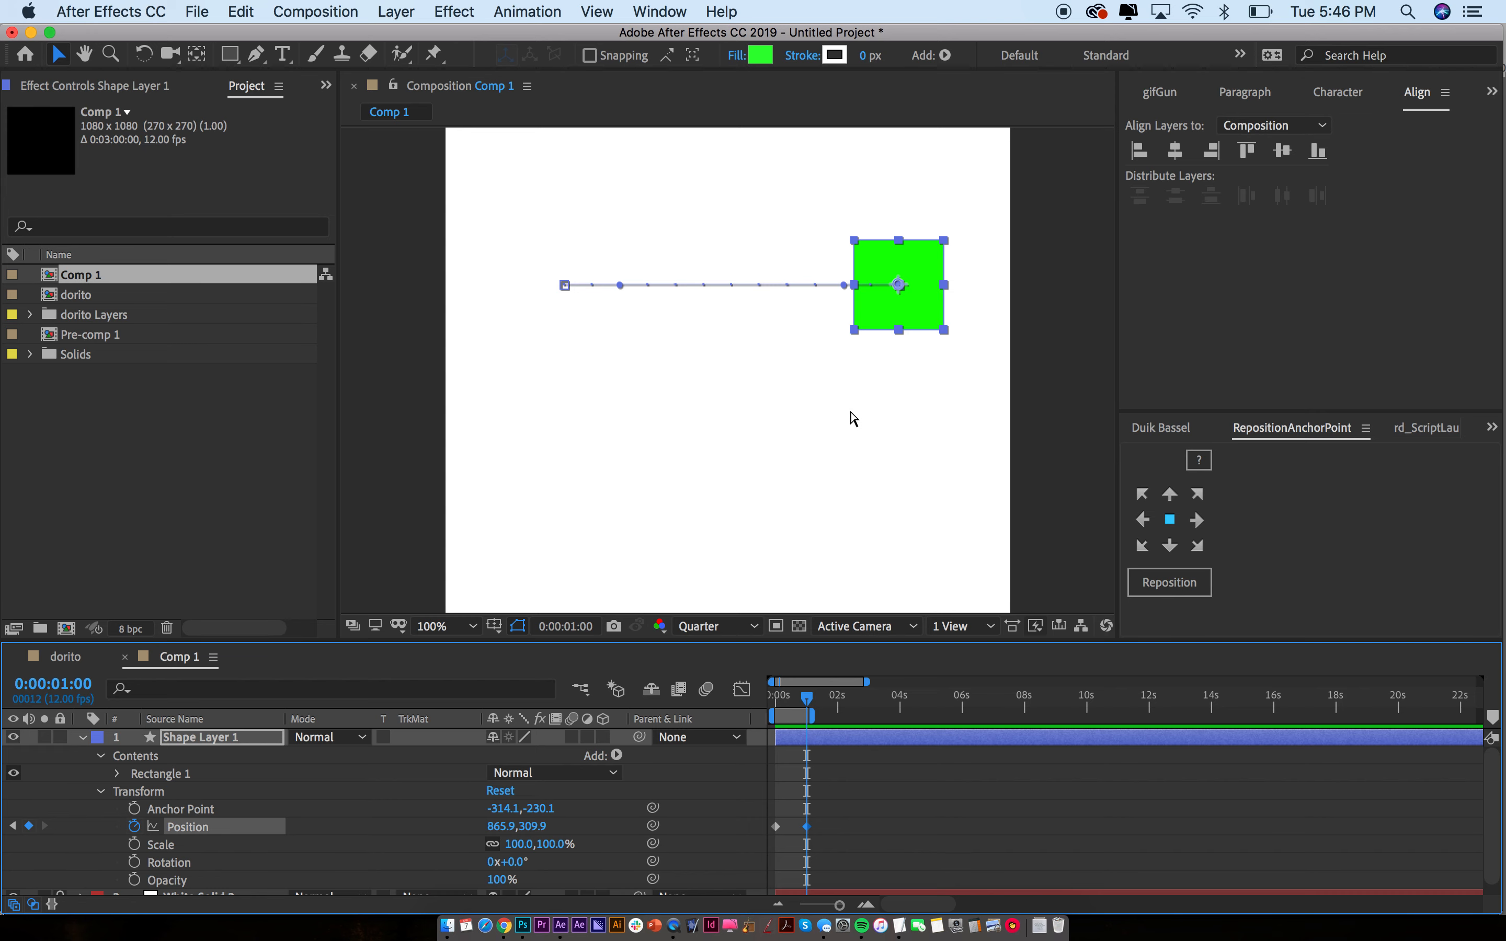
Change the Comp 1 frame rate to 60 fps
{"action": "key", "text": "super+k"}
{"action": "left_click", "coordinate": [734, 416]}
{"action": "type", "text": "60"}
{"action": "key", "text": "Return"}
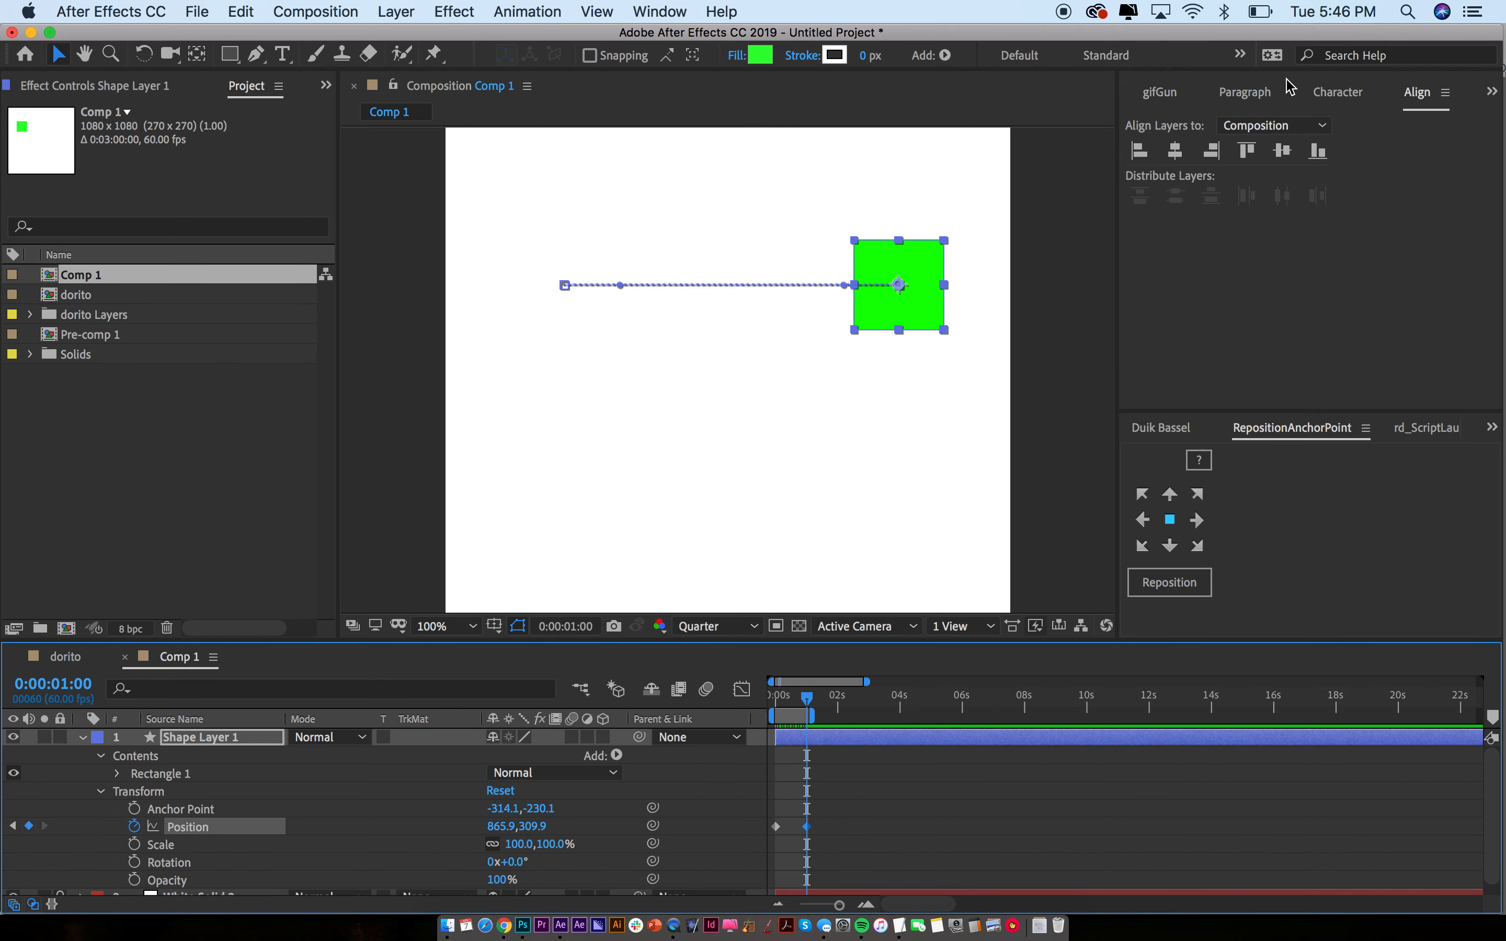
Set the Preview panel frame rate to 60 fps
{"action": "scroll", "coordinate": [1288, 88], "scroll_direction": "up", "scroll_amount": 5}
{"action": "left_click", "coordinate": [1271, 92]}
{"action": "left_click", "coordinate": [1149, 91]}
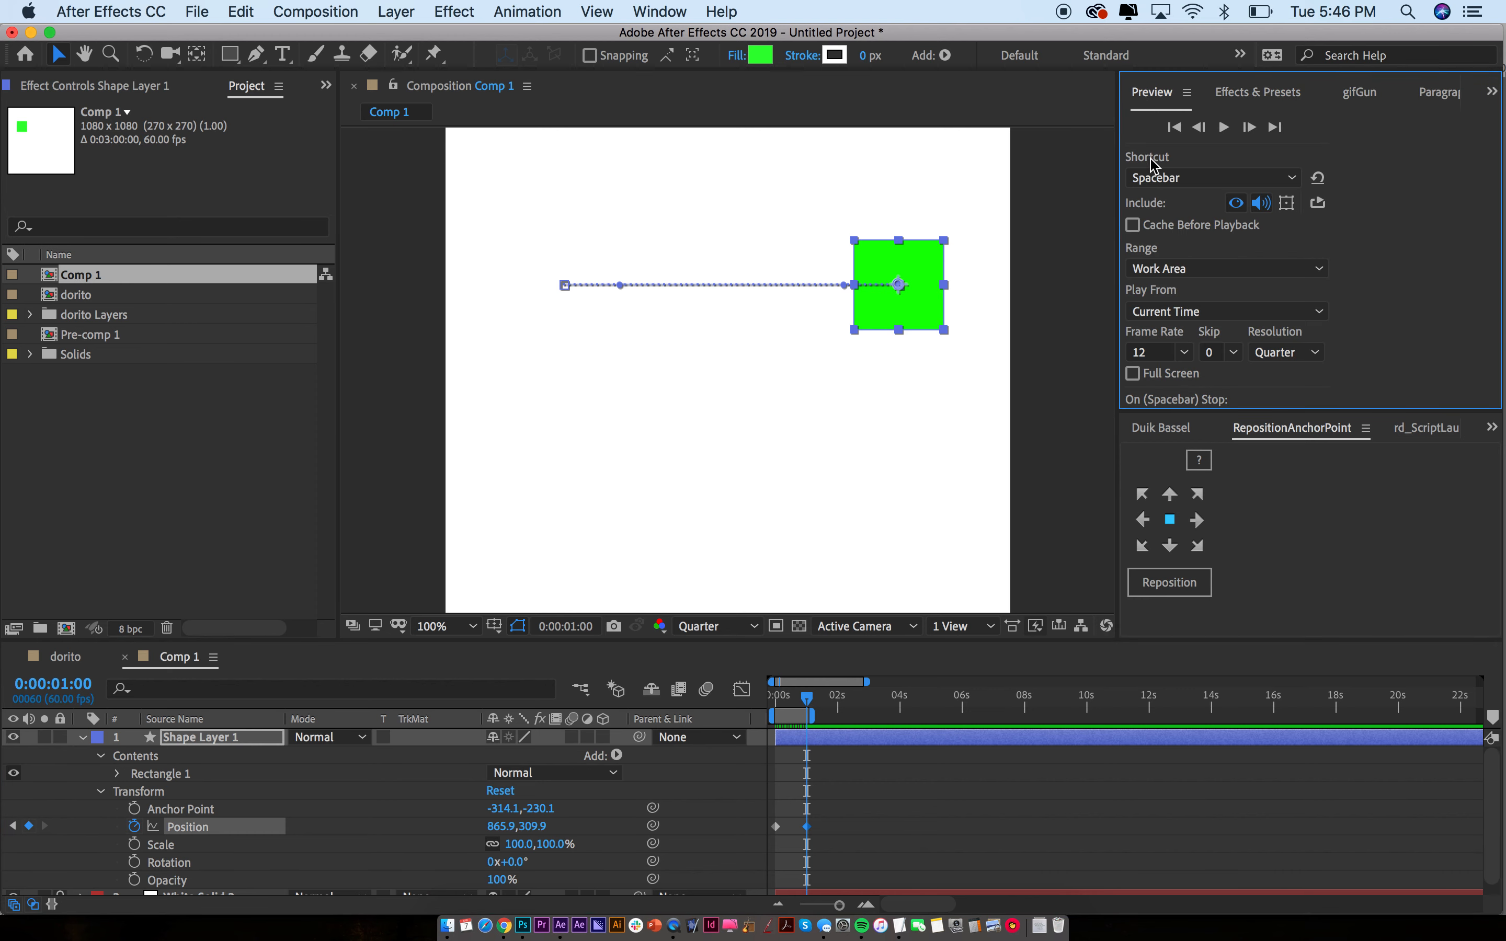
{"action": "left_click", "coordinate": [1139, 352]}
{"action": "type", "text": "60"}
{"action": "key", "text": "Return"}
Preview the square's slide at Full resolution and step through it frame by frame
{"action": "key", "text": "space"}
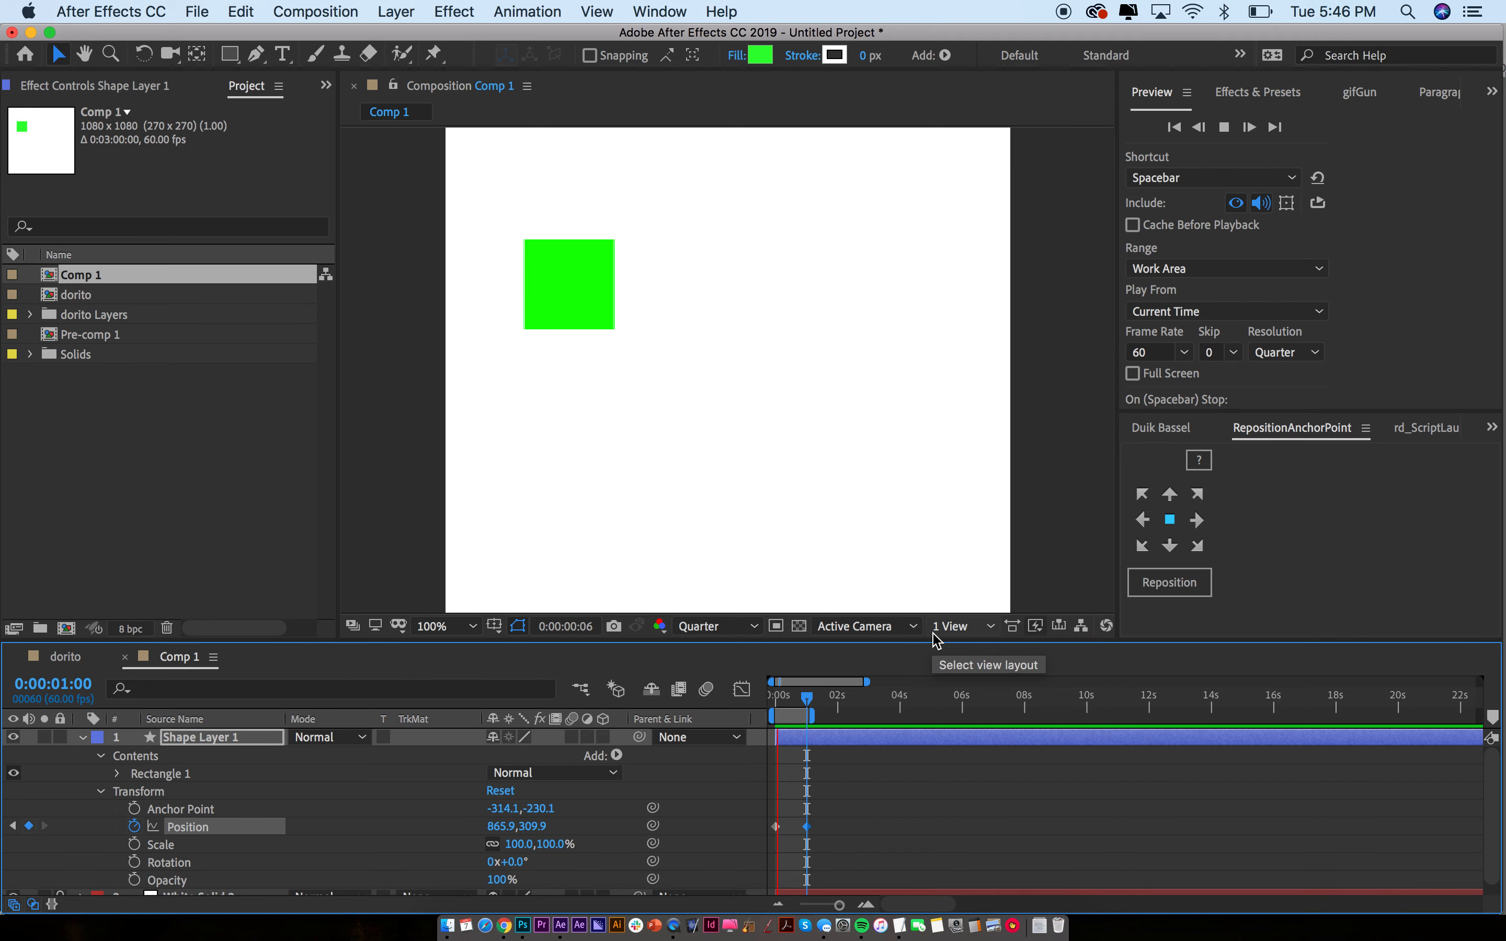
{"action": "left_click", "coordinate": [709, 626]}
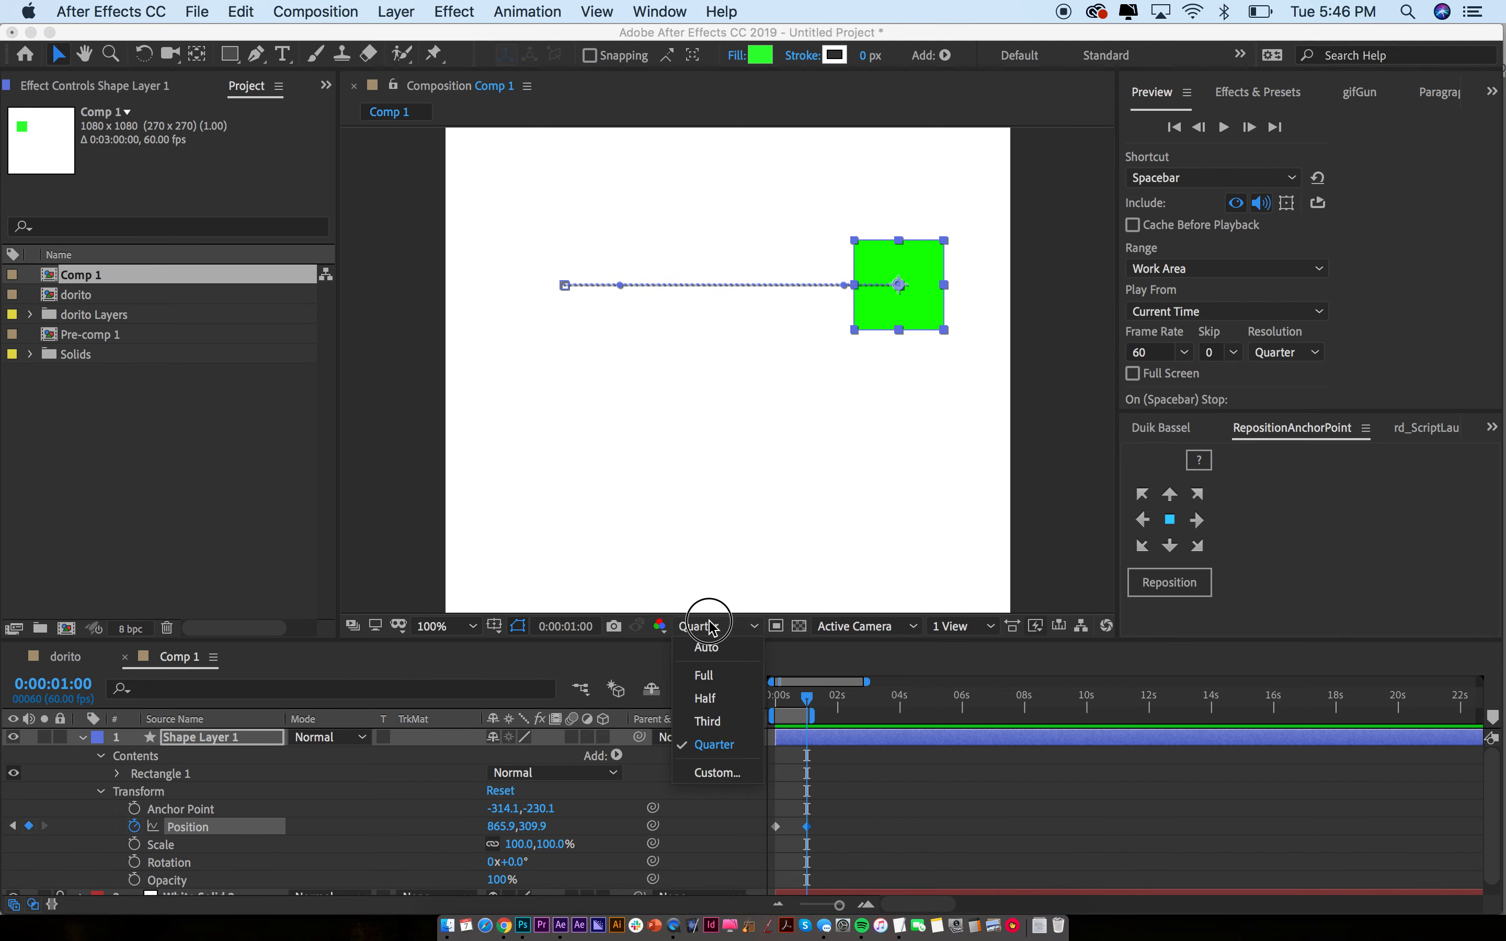
{"action": "left_click", "coordinate": [704, 676]}
{"action": "key", "text": "space"}
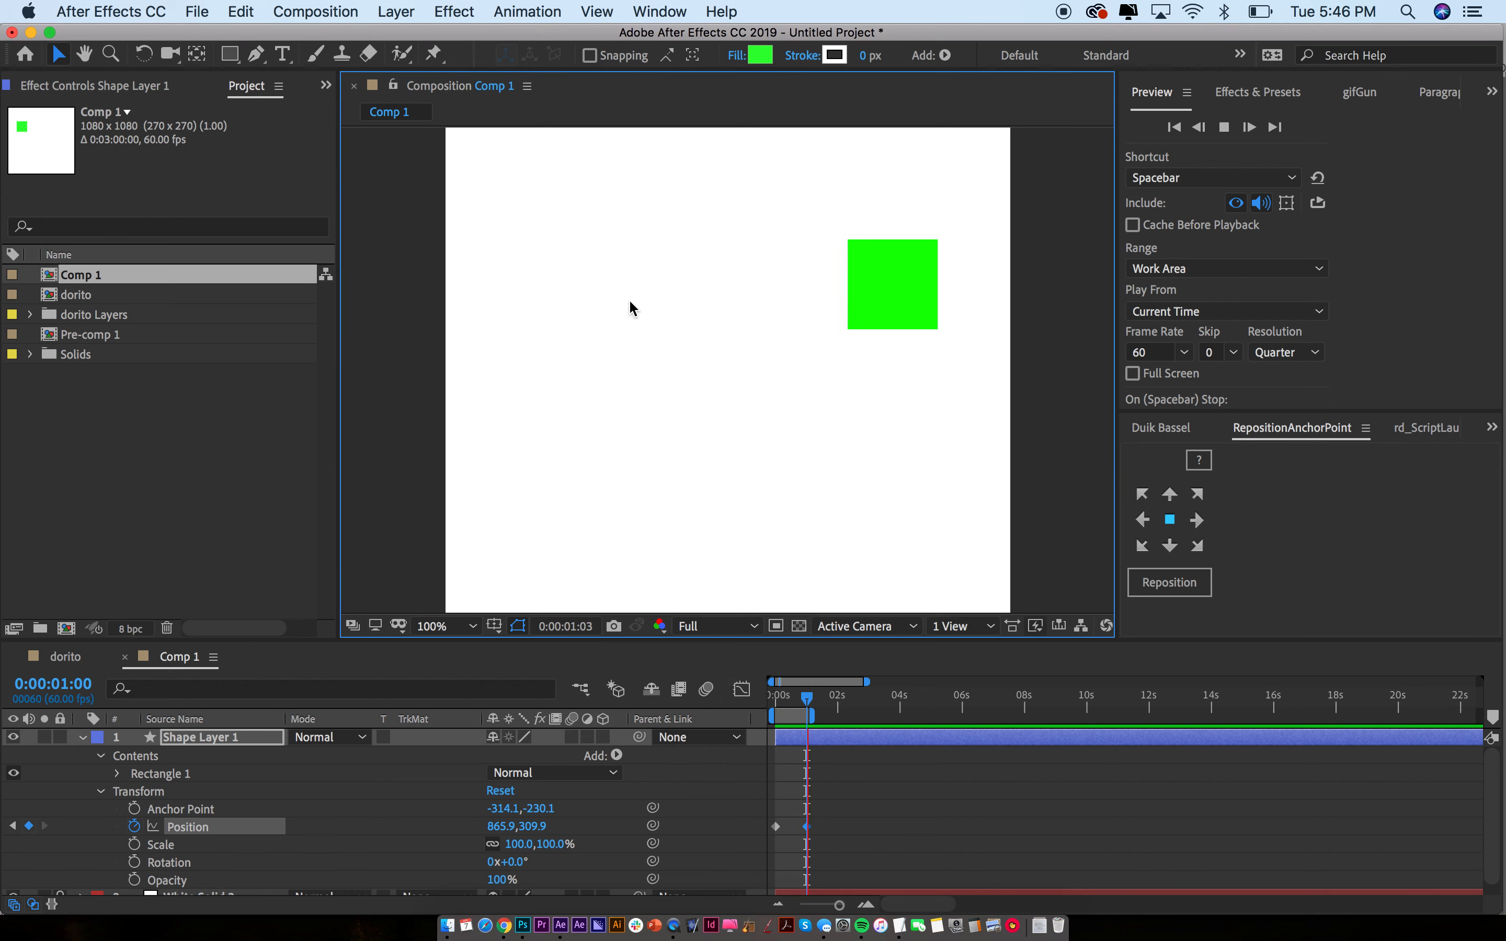
{"action": "key", "text": "space"}
{"action": "left_click_drag", "start_coordinate": [786, 699], "coordinate": [756, 699]}
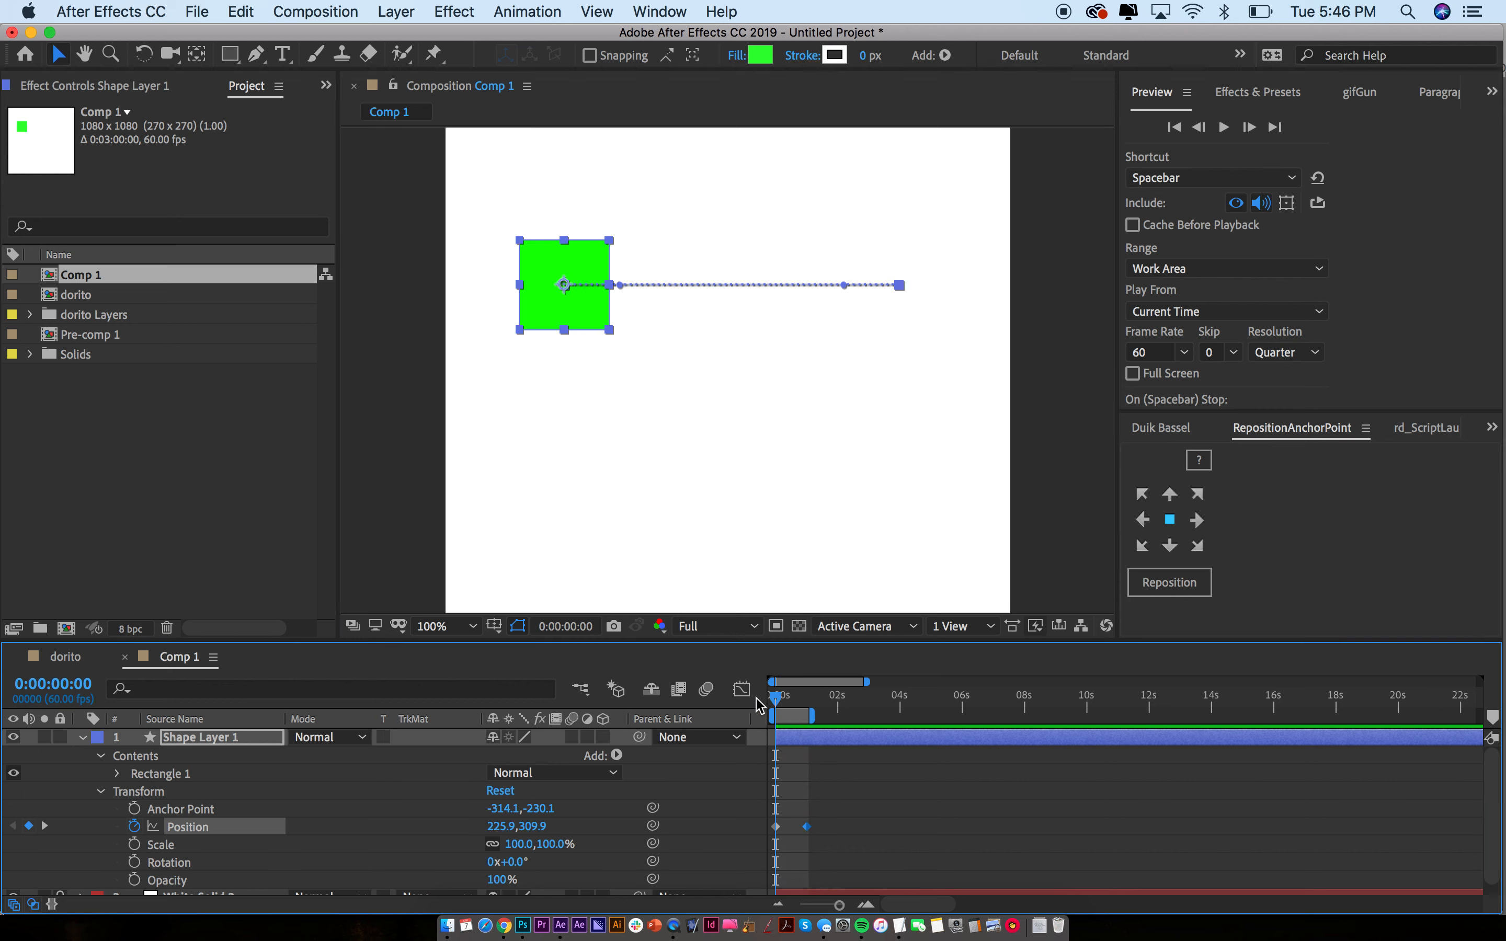
{"action": "key", "text": "super+Right"}
{"action": "key", "text": "super+Right"}
{"action": "key", "text": "super+Right"}
{"action": "key", "text": "super+Right"}
{"action": "key", "text": "super+Right"}
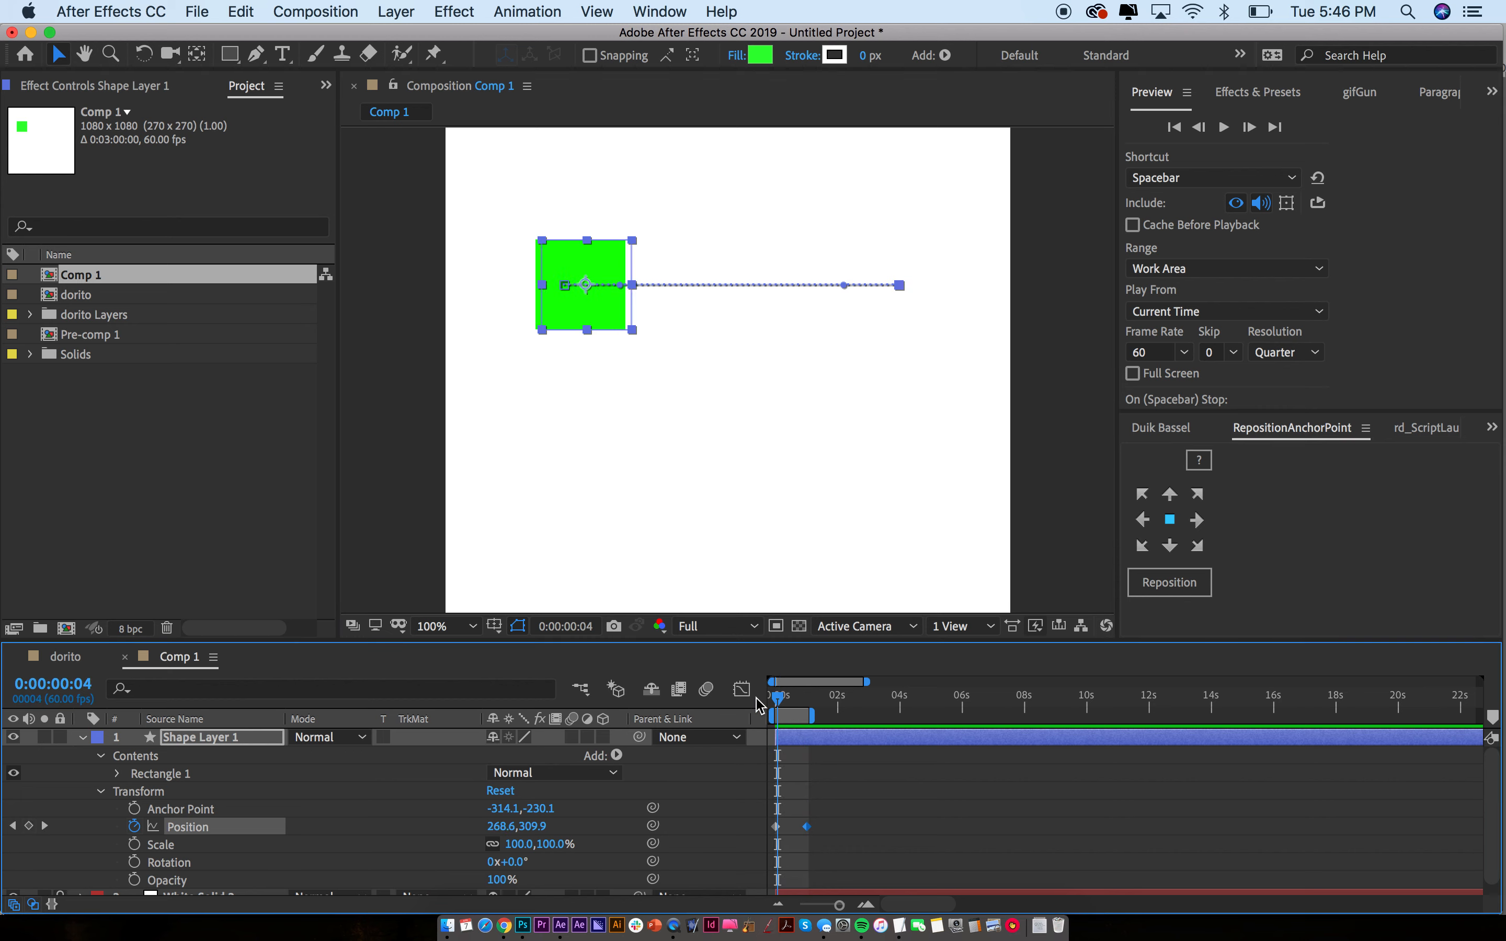
{"action": "key", "text": "super+Right"}
{"action": "key", "text": "super+Right"}
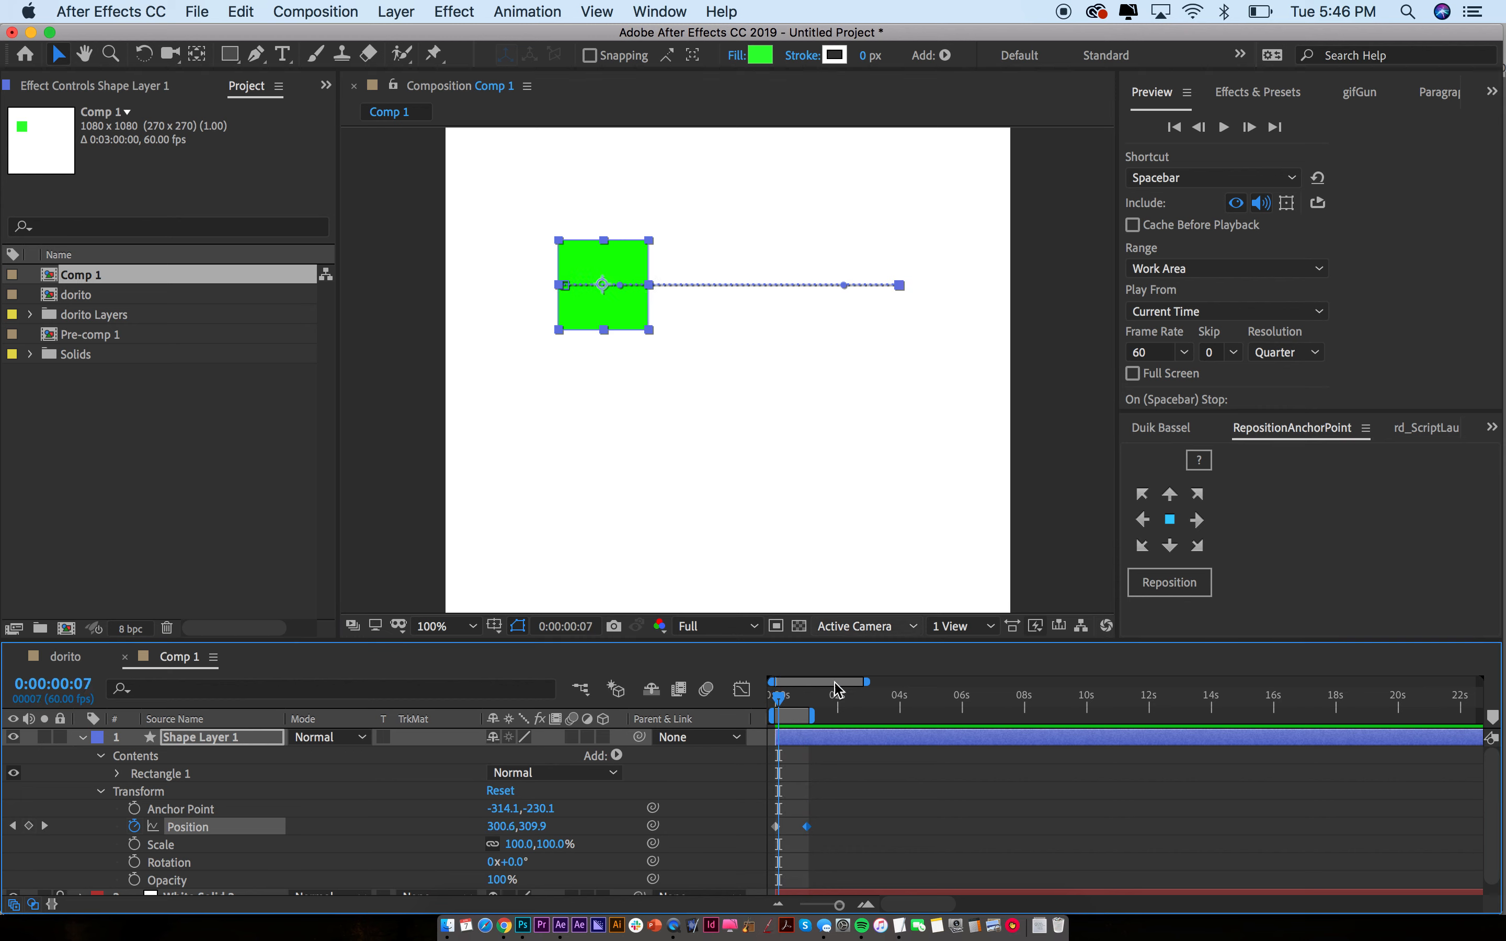
{"action": "left_click", "coordinate": [881, 521]}
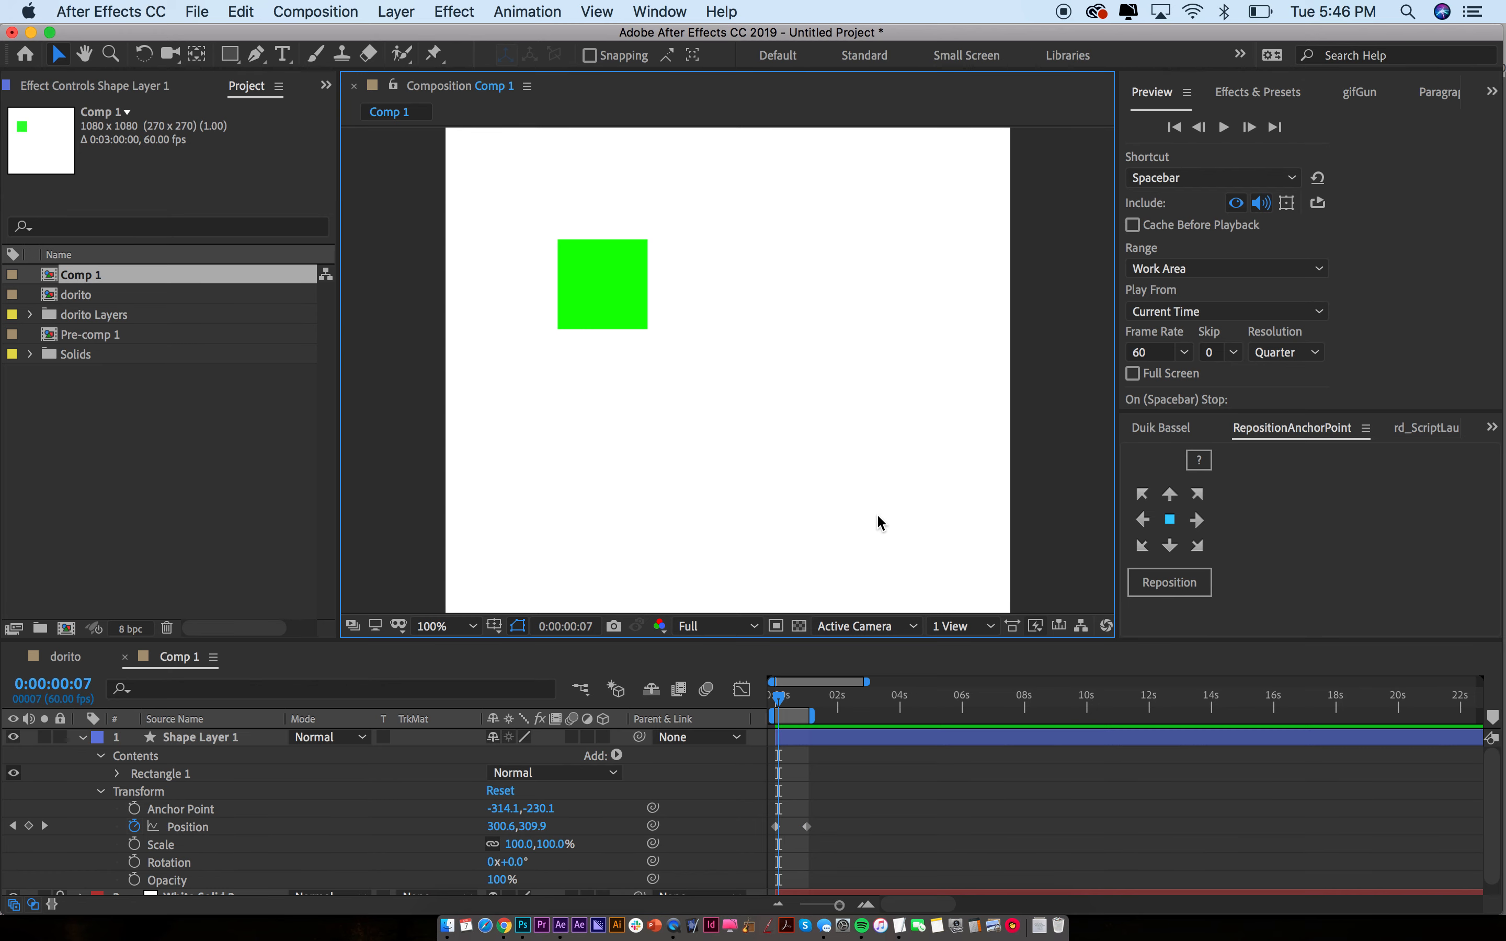
Set both Comp 1 and the preview frame rate to 12 fps, then go back to the dorito comp
{"action": "key", "text": "super+k"}
{"action": "double_click", "coordinate": [737, 418]}
{"action": "type", "text": "12"}
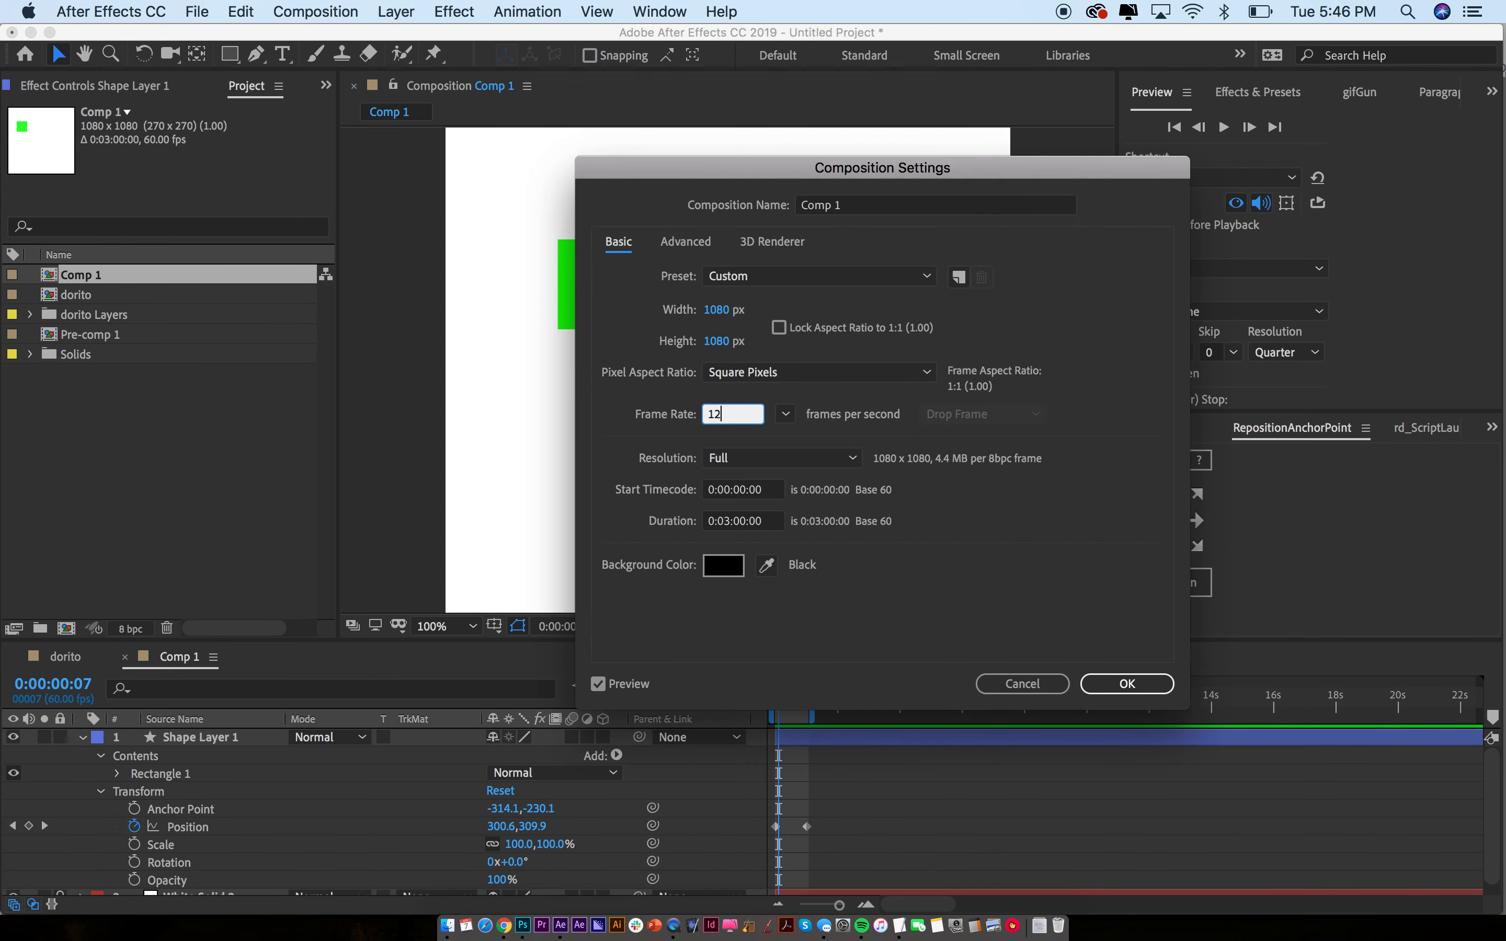
{"action": "key", "text": "Return"}
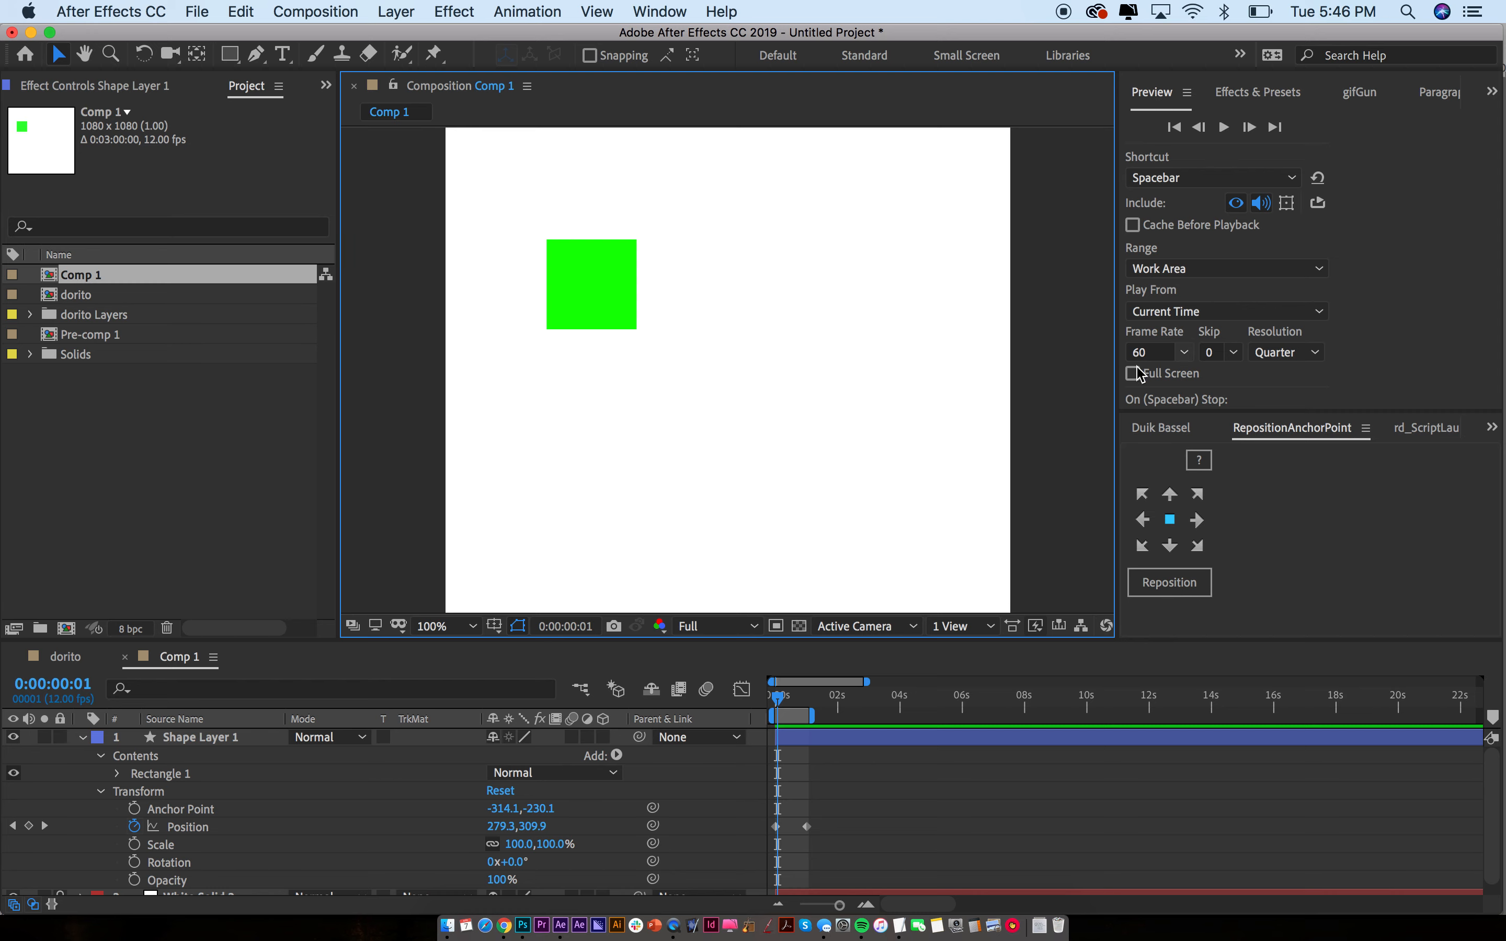
{"action": "left_click", "coordinate": [1145, 352]}
{"action": "type", "text": "12"}
{"action": "key", "text": "Return"}
{"action": "left_click", "coordinate": [421, 383]}
{"action": "left_click", "coordinate": [79, 656]}
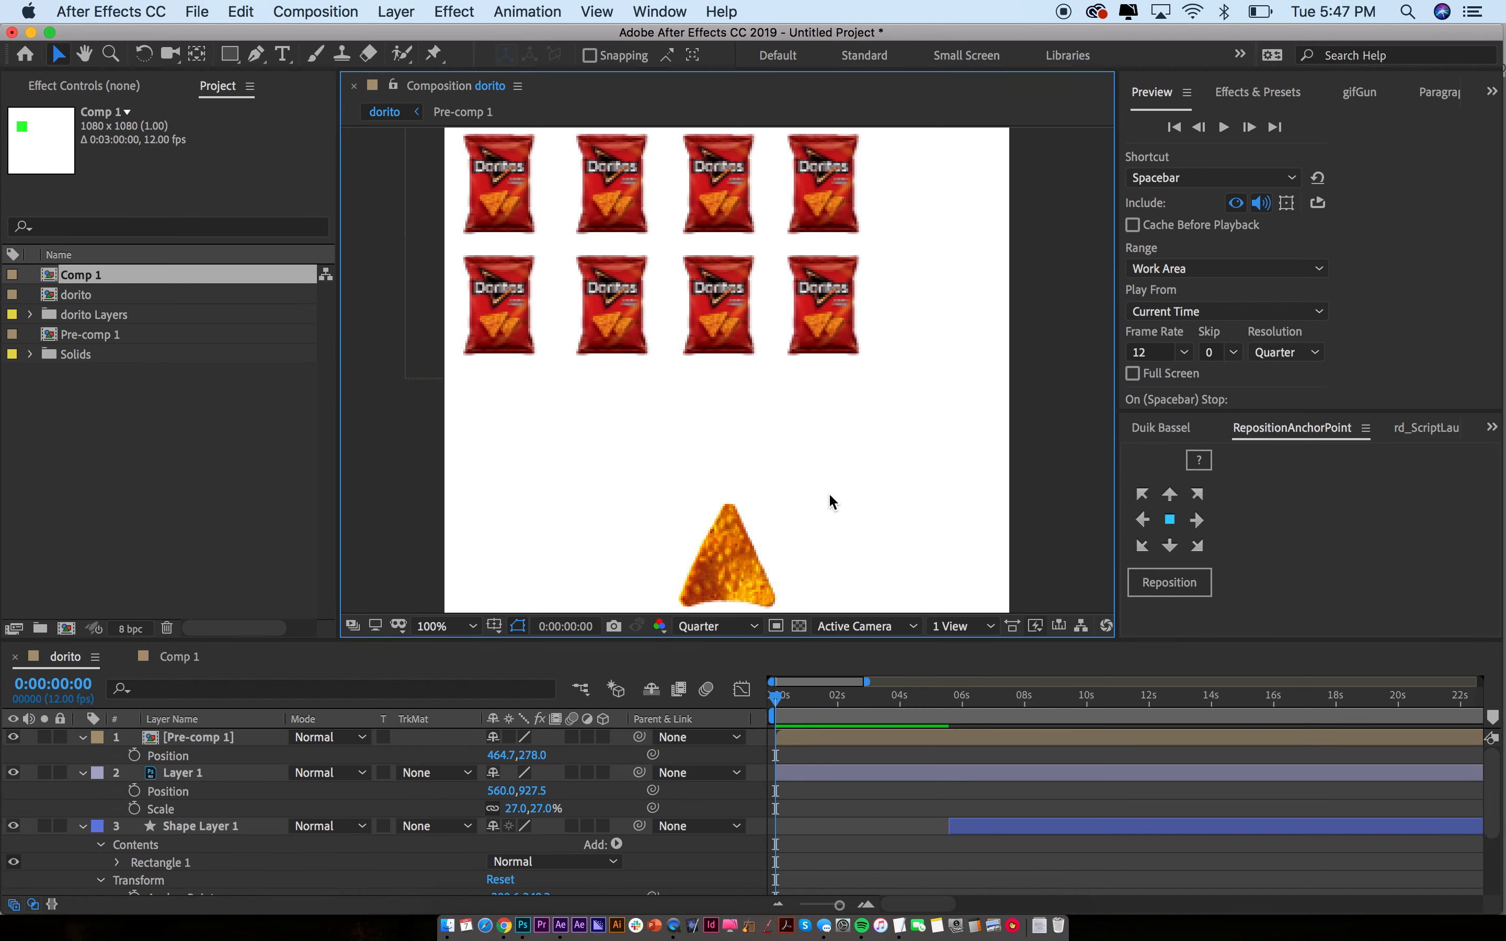
Keyframe the bag rows' Position at the start and slide them right about two seconds in
{"action": "left_click", "coordinate": [609, 287]}
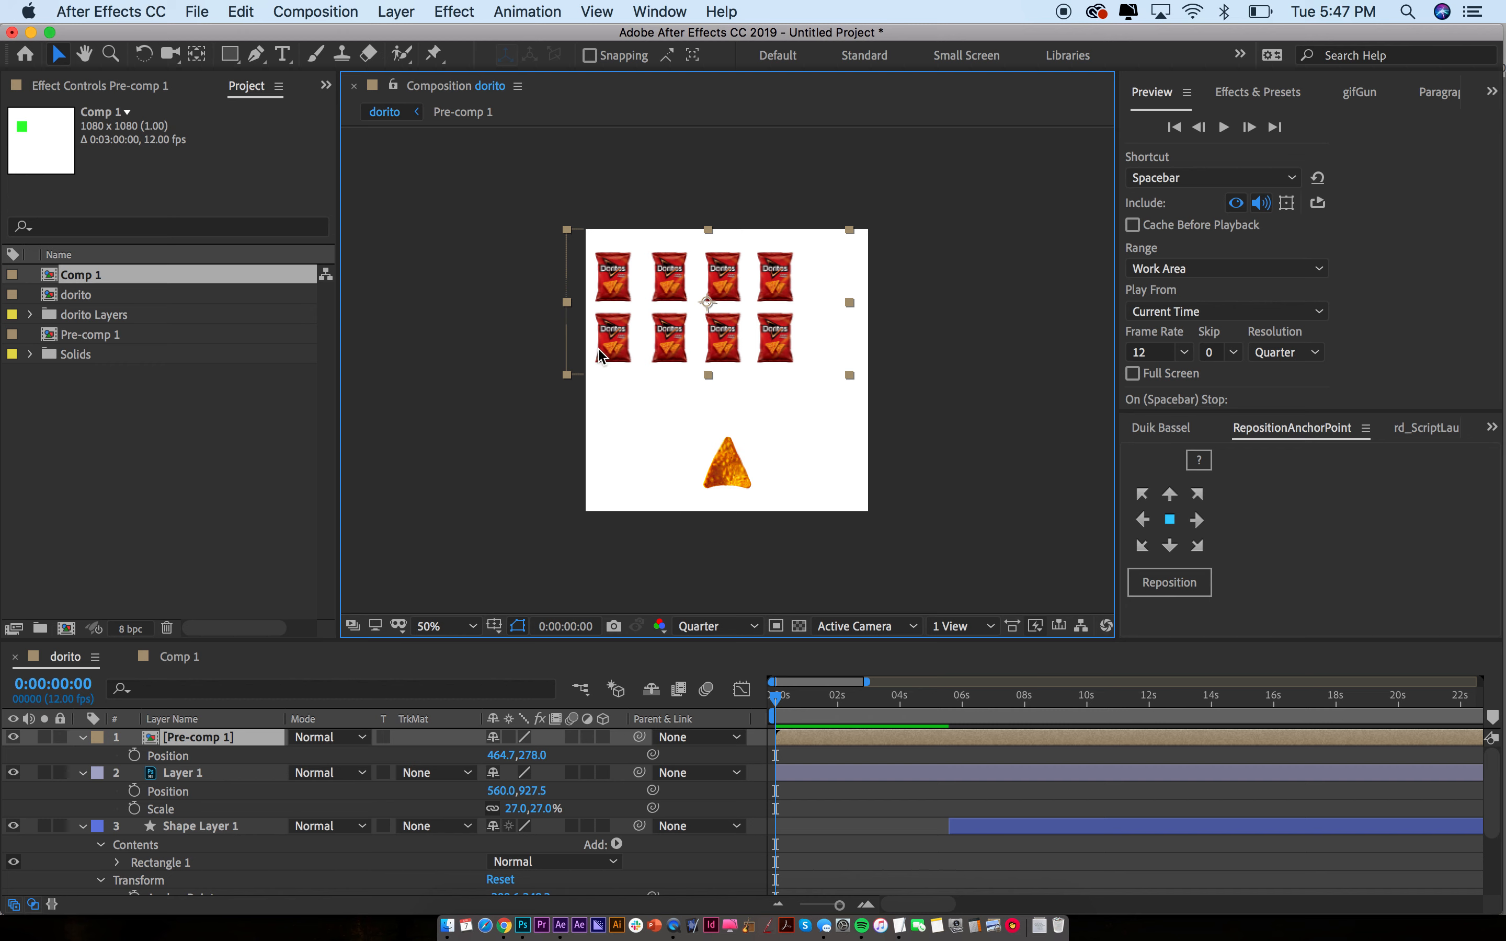
{"action": "key", "text": ";"}
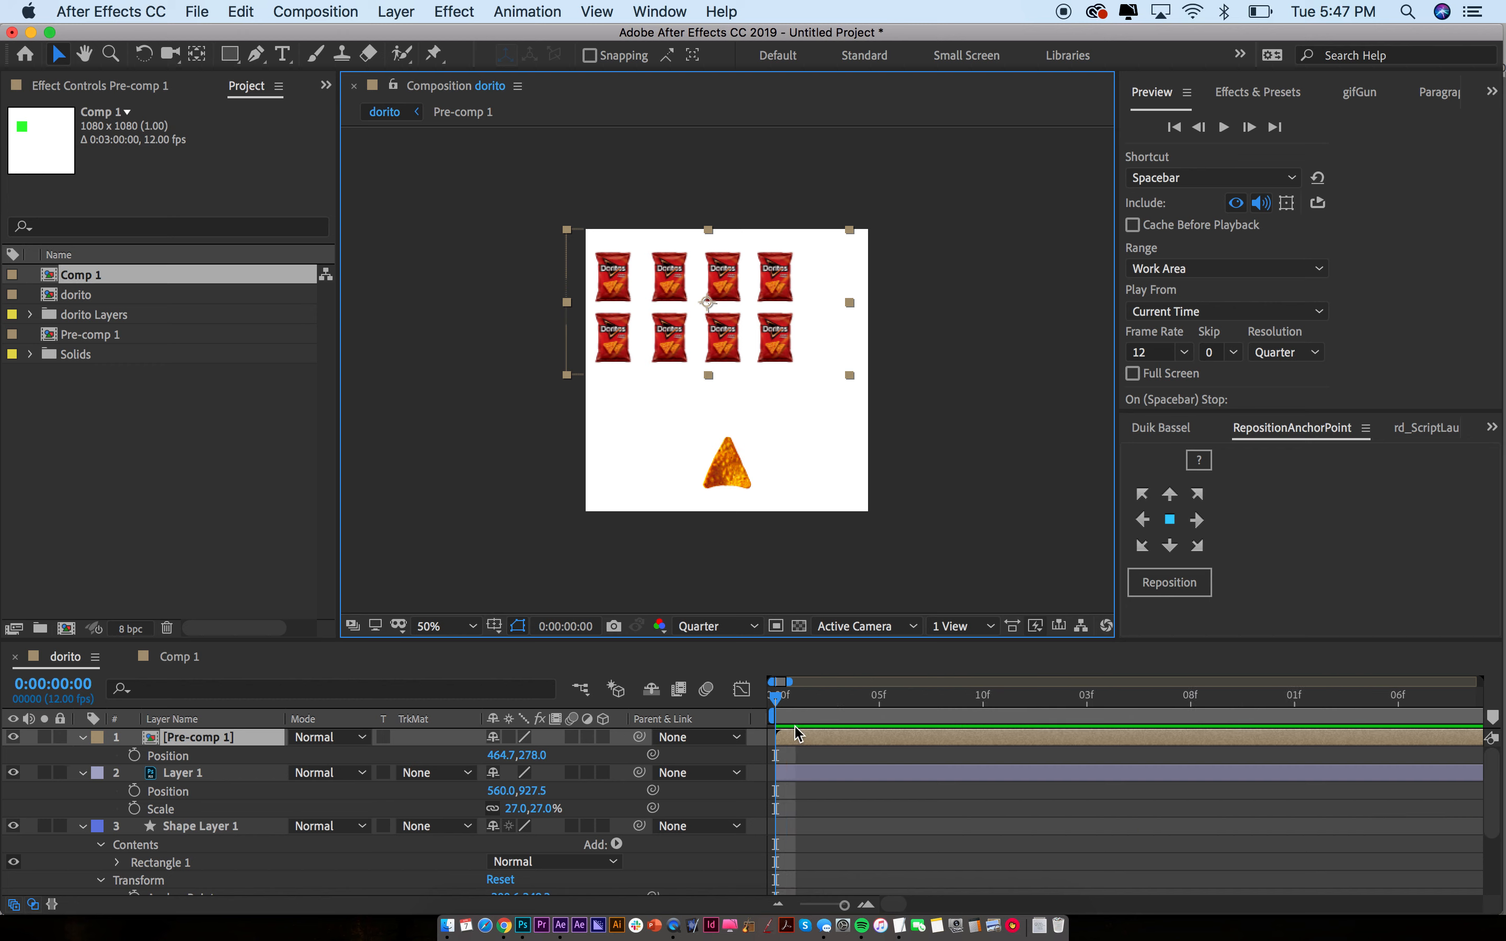
{"action": "key", "text": "alt+shift+p"}
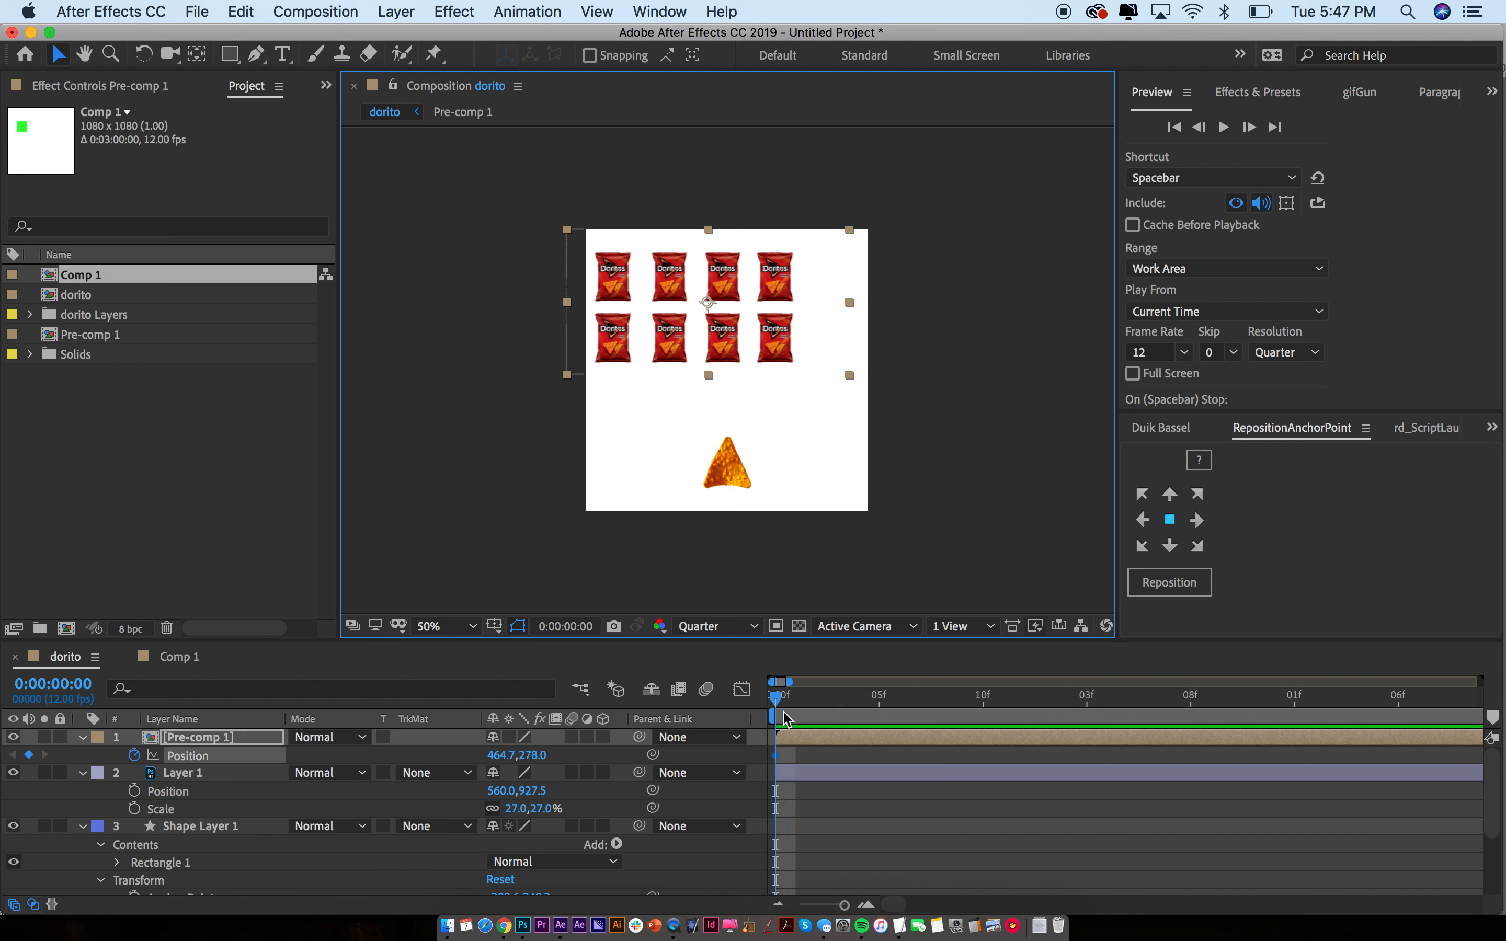
{"action": "key", "text": "minus"}
{"action": "key", "text": "minus"}
{"action": "left_click_drag", "start_coordinate": [782, 701], "coordinate": [910, 705]}
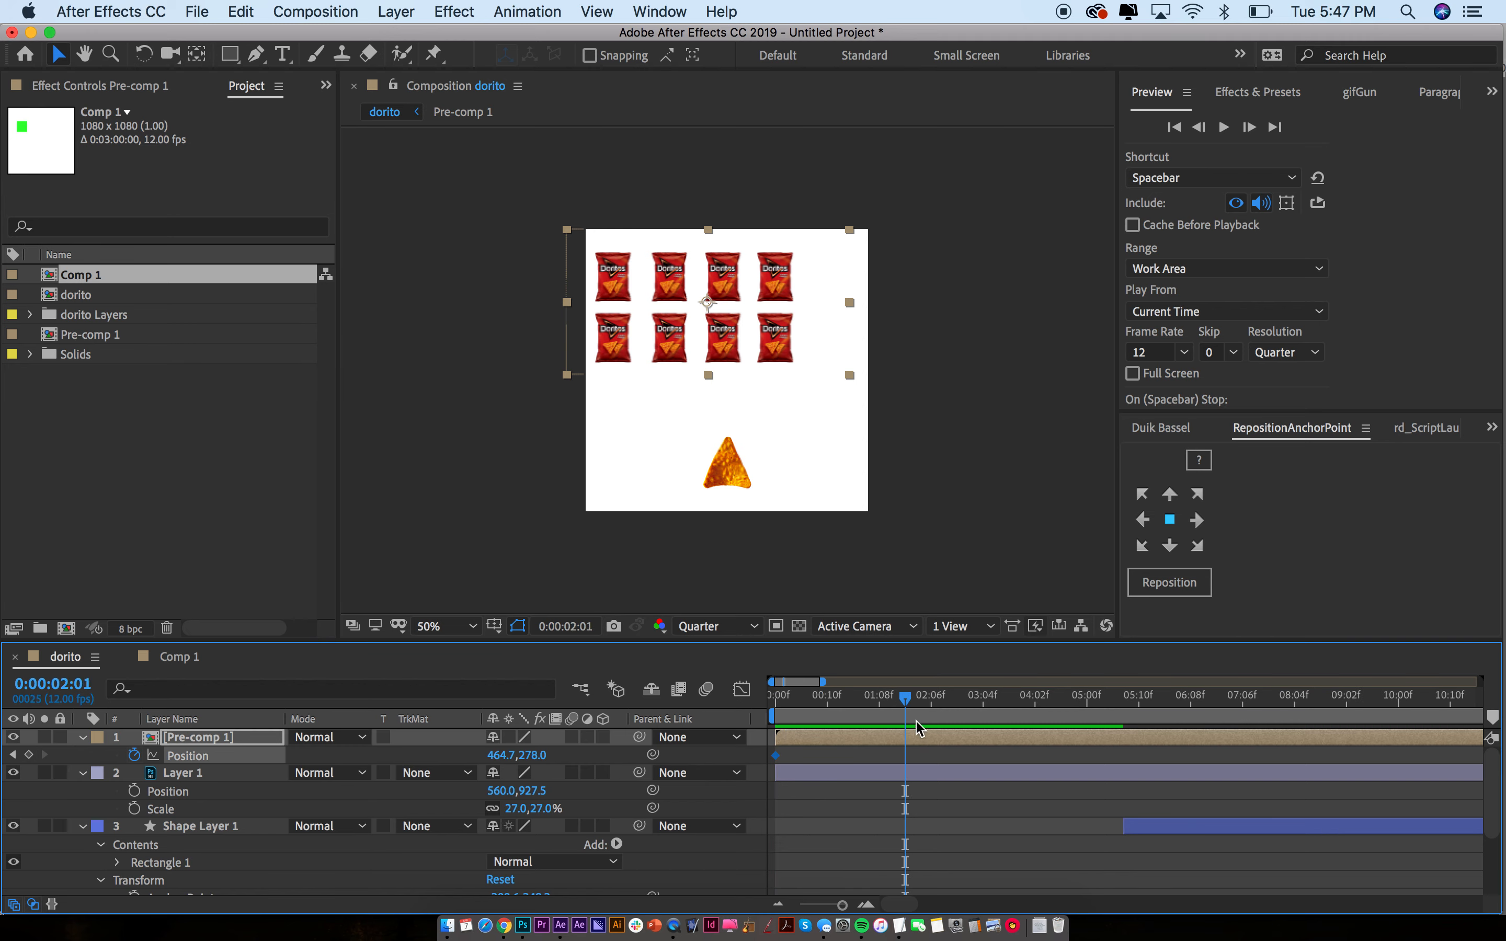
{"action": "key", "text": "minus"}
{"action": "left_click_drag", "start_coordinate": [678, 346], "coordinate": [747, 349]}
Retime the slide's end keyframe, settling near 3 seconds at 720.7,278.0
{"action": "key", "text": "space"}
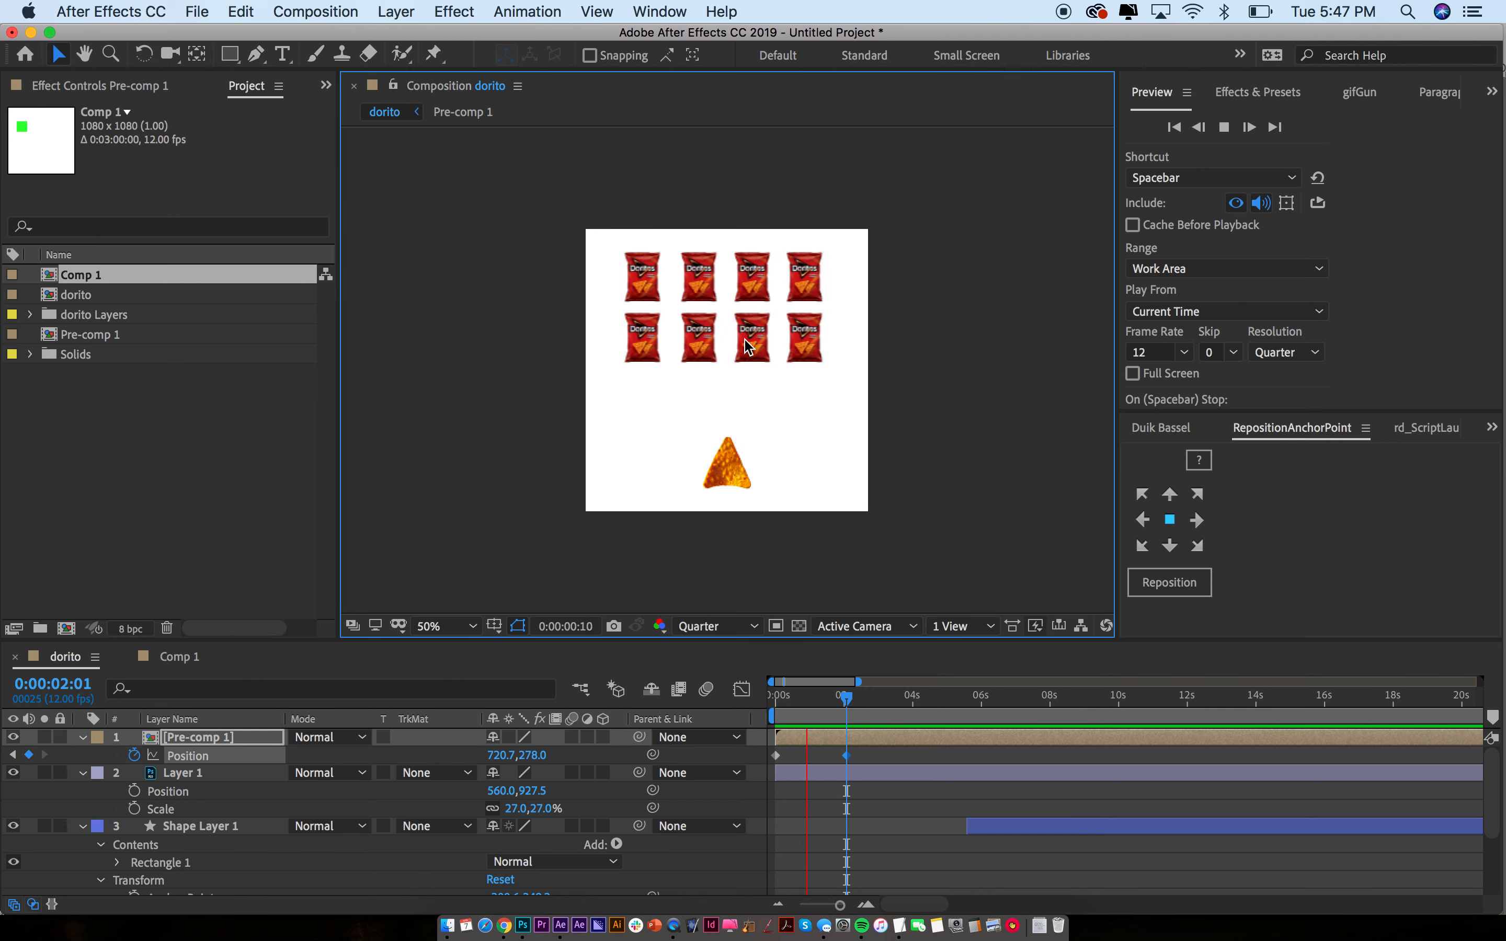
{"action": "key", "text": "space"}
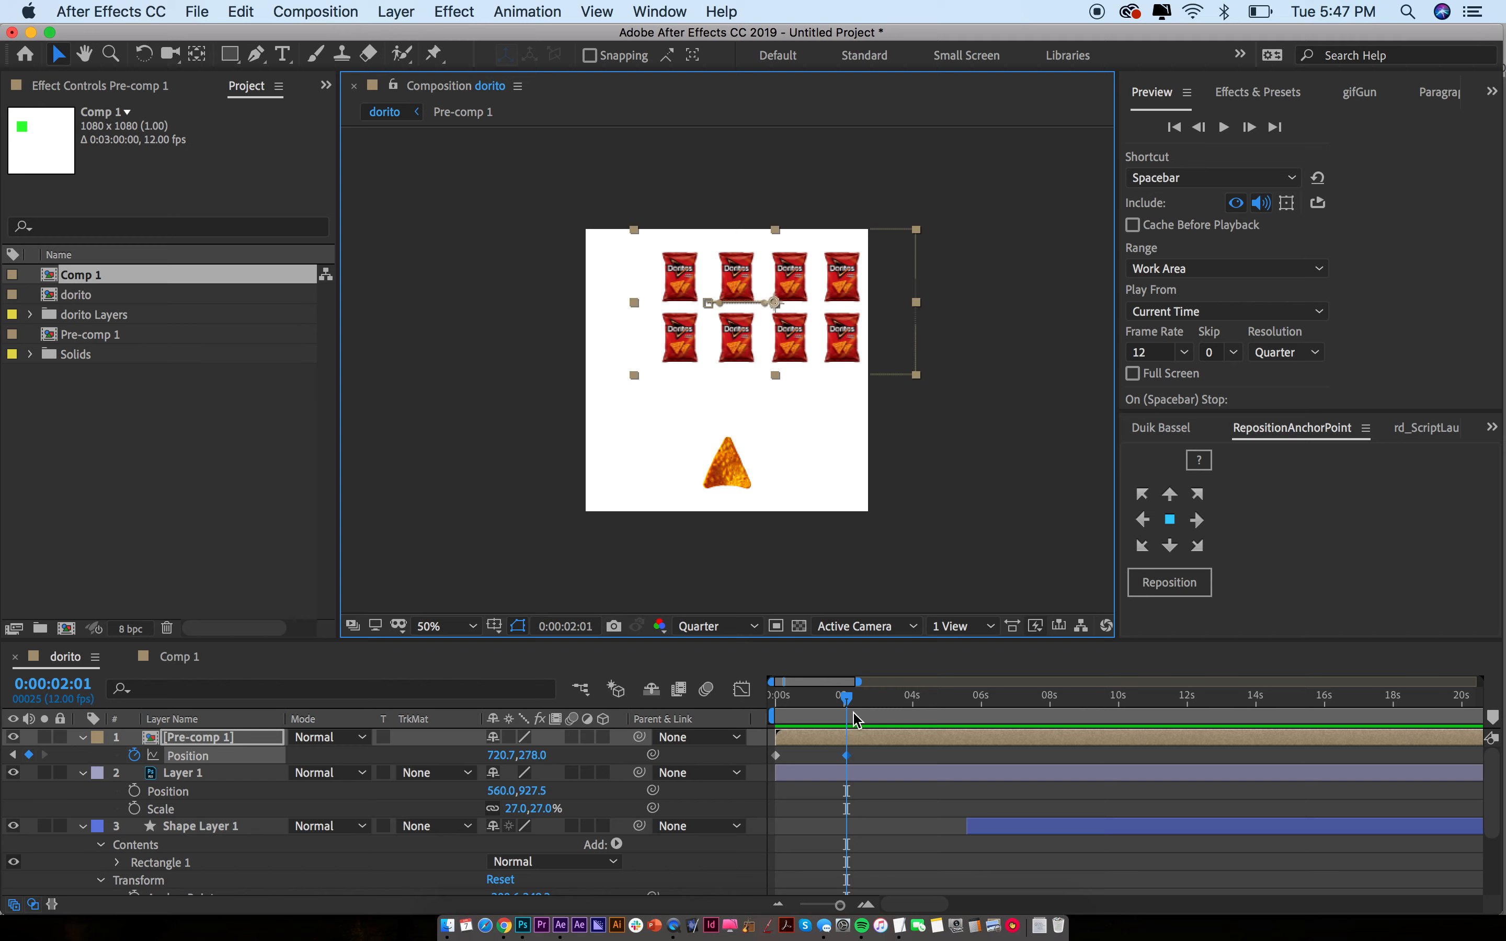
{"action": "left_click_drag", "start_coordinate": [848, 756], "coordinate": [828, 756]}
{"action": "key", "text": "space"}
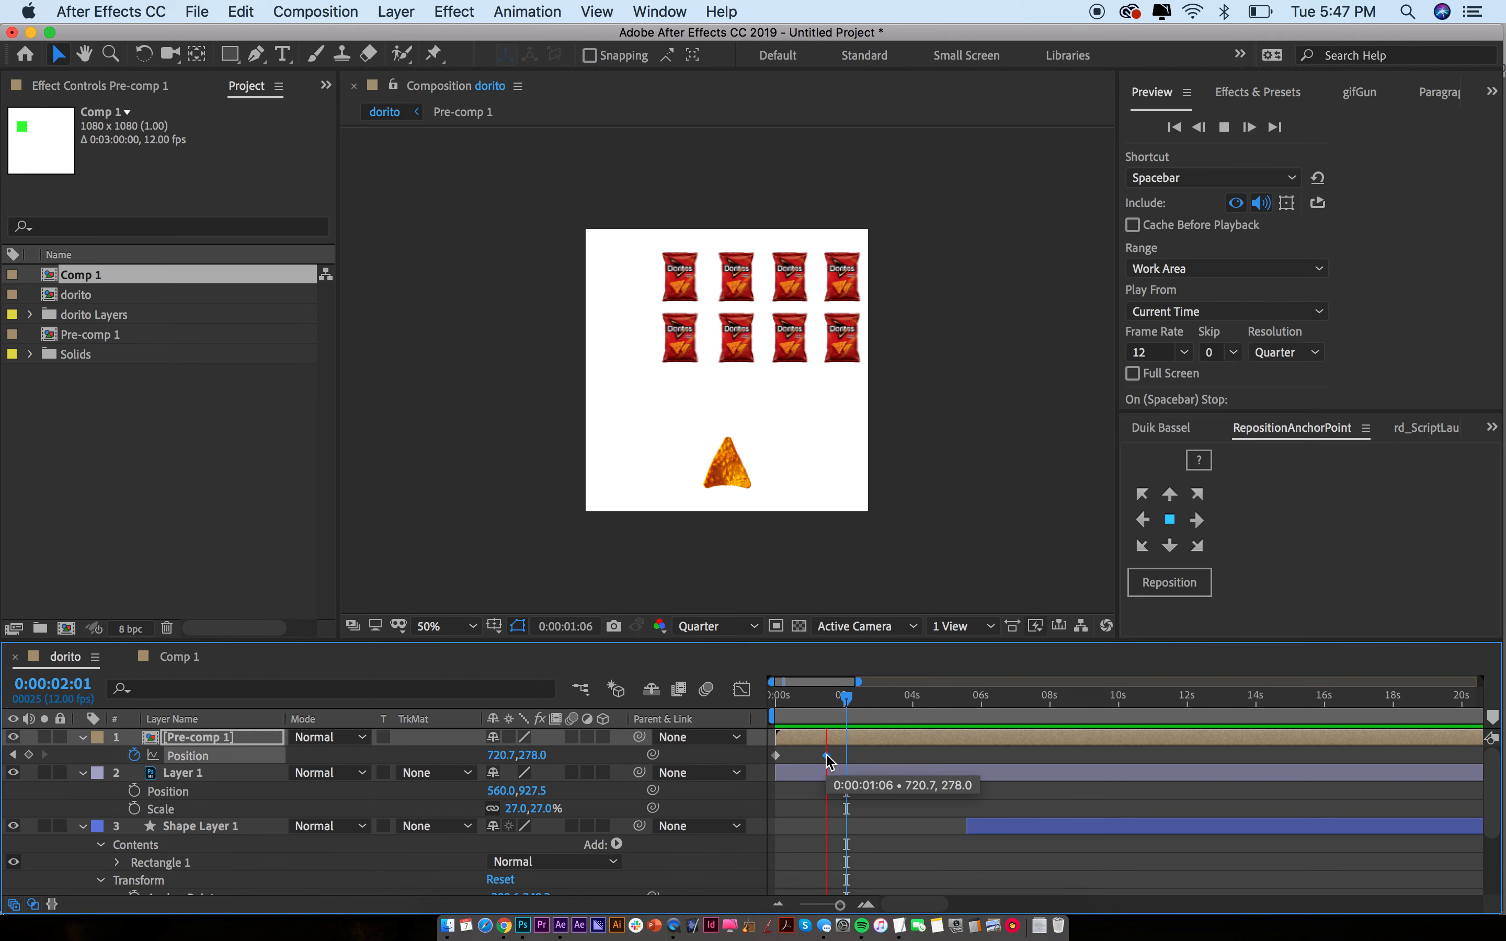
{"action": "left_click_drag", "start_coordinate": [828, 757], "coordinate": [916, 756]}
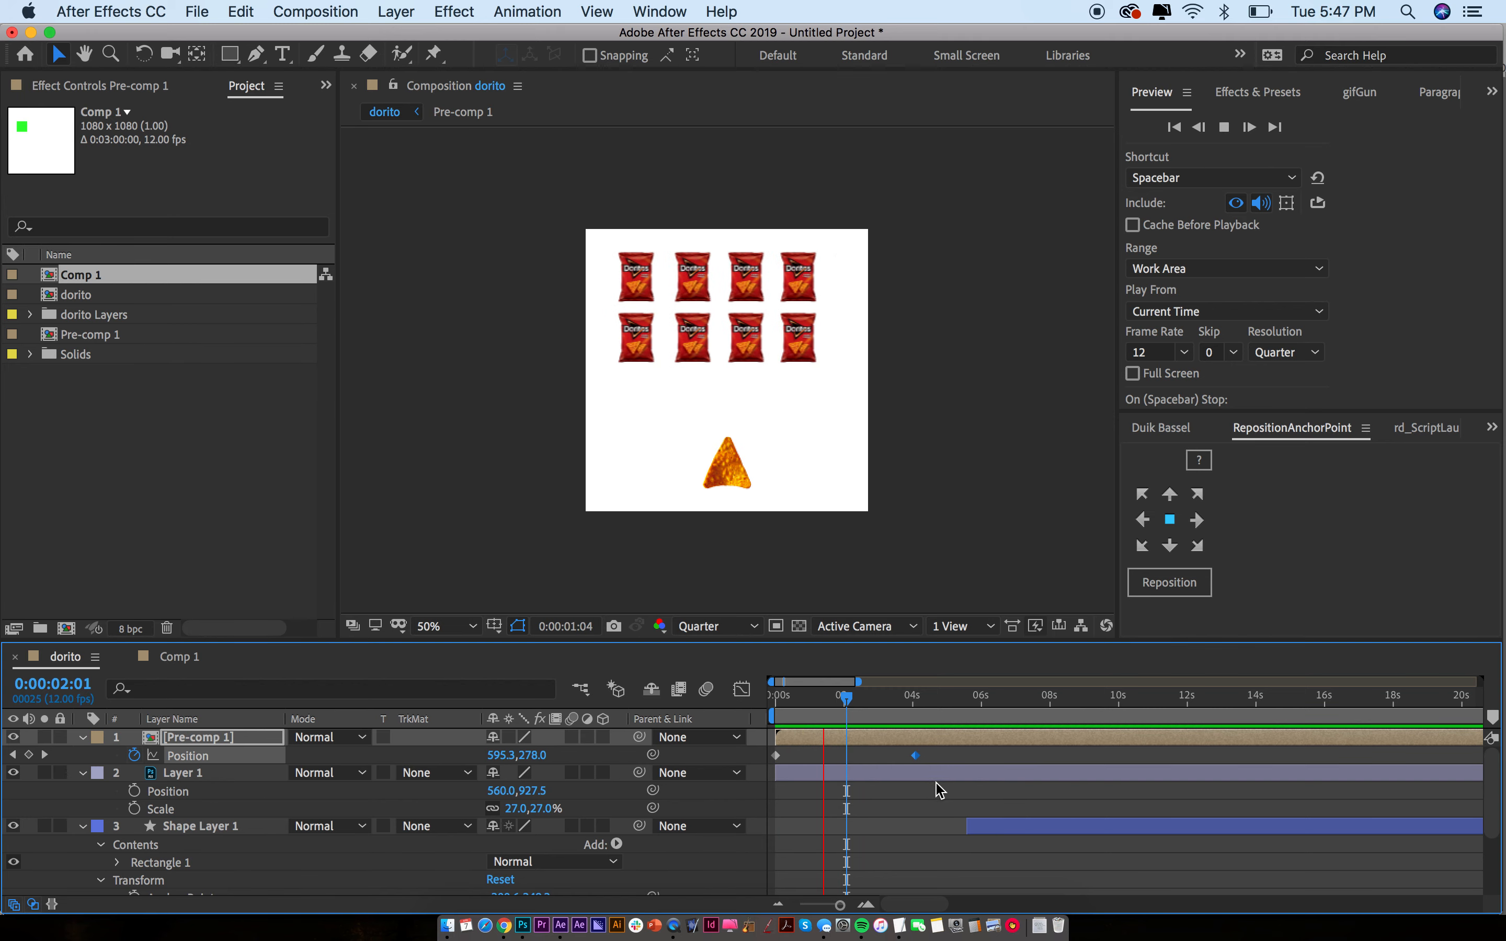
{"action": "left_click_drag", "start_coordinate": [915, 756], "coordinate": [880, 760]}
Try moving the chip left, undo it, and preview the current animation
{"action": "left_click", "coordinate": [872, 775]}
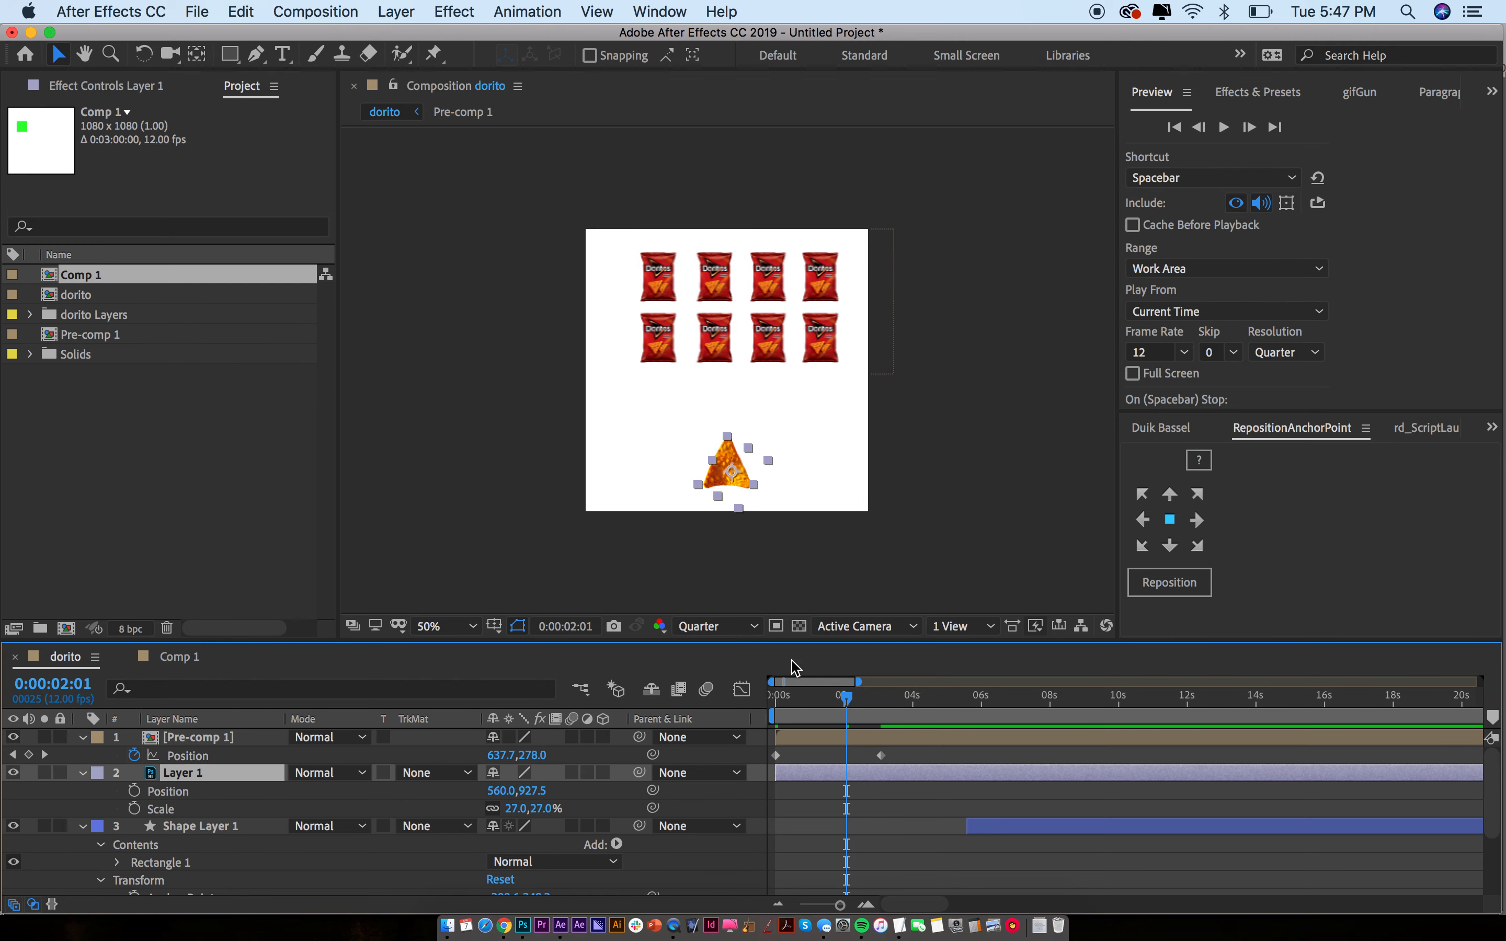
{"action": "left_click_drag", "start_coordinate": [746, 467], "coordinate": [658, 461]}
{"action": "key", "text": "cmd+z"}
{"action": "key", "text": "space"}
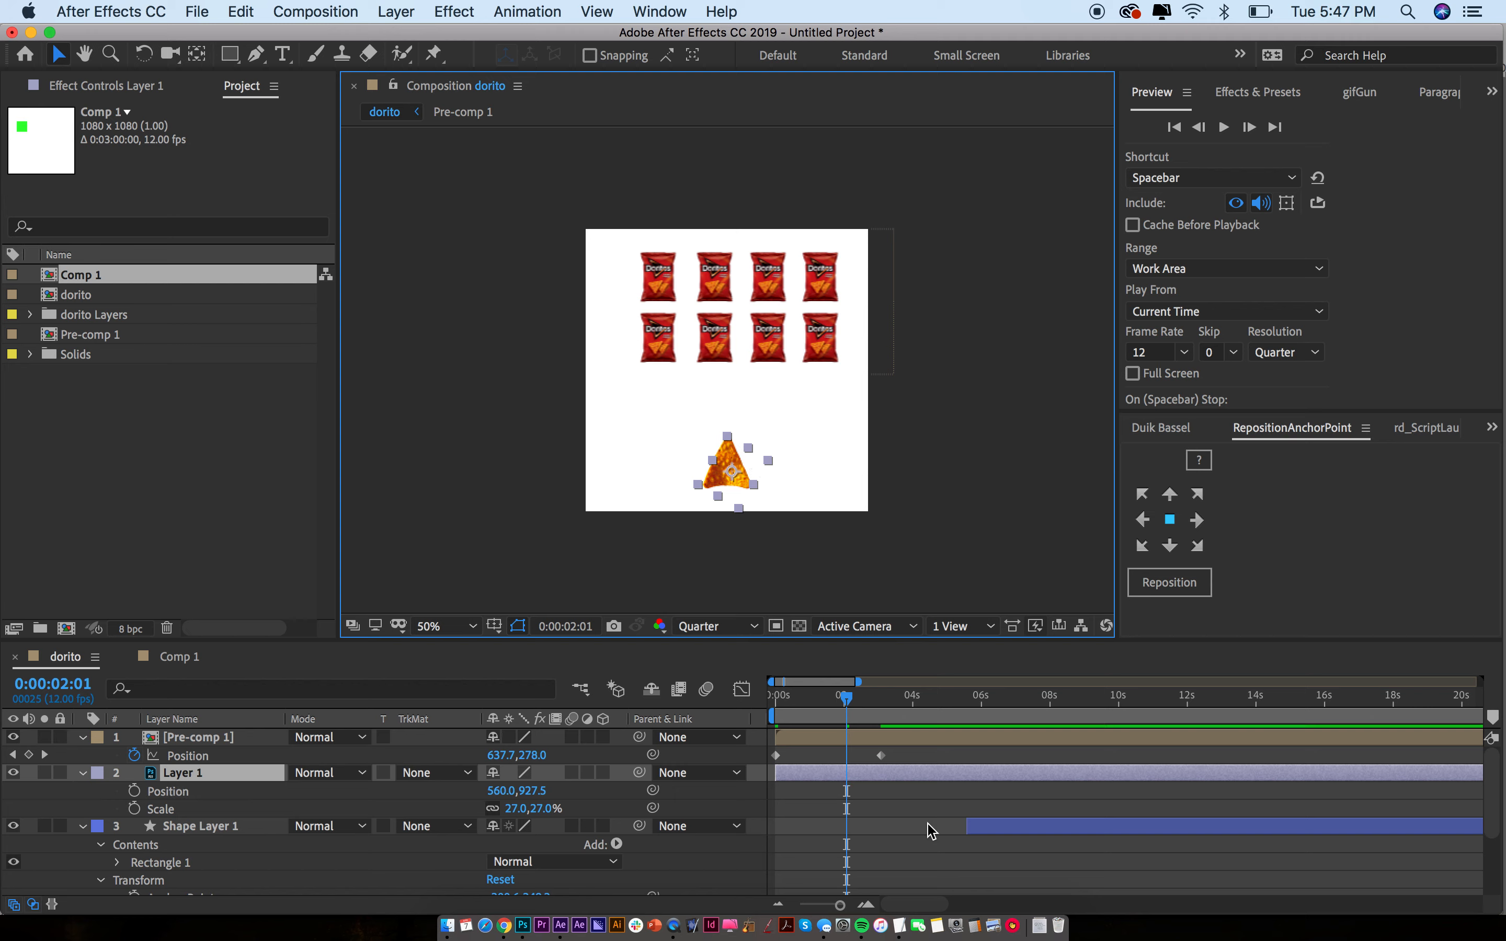
{"action": "key", "text": "space"}
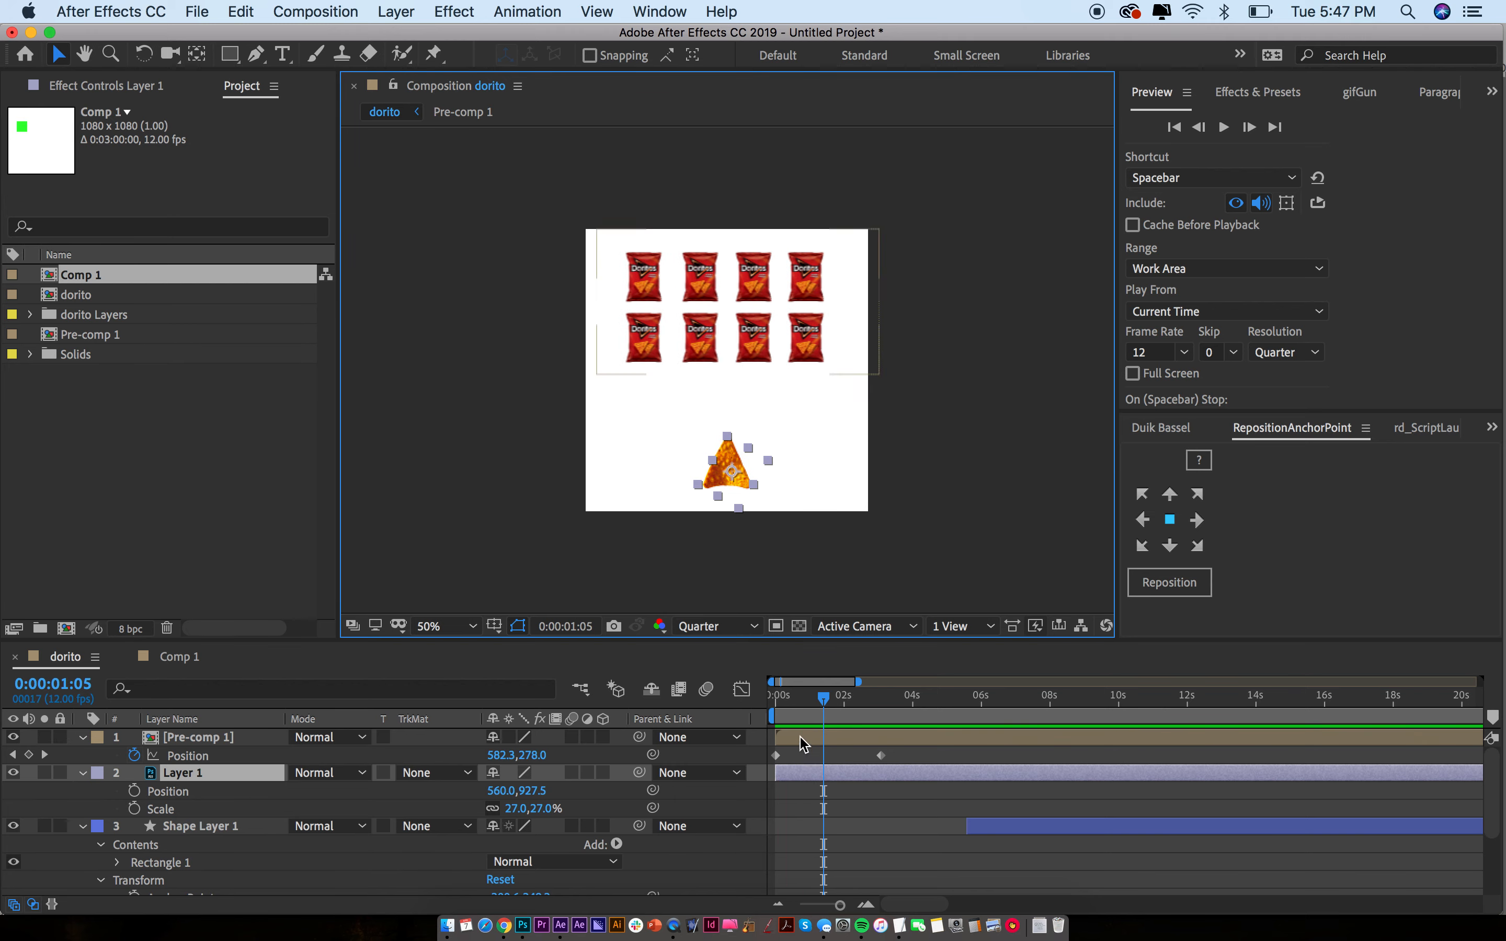
{"action": "left_click", "coordinate": [825, 778]}
{"action": "key", "text": "super+shift+a"}
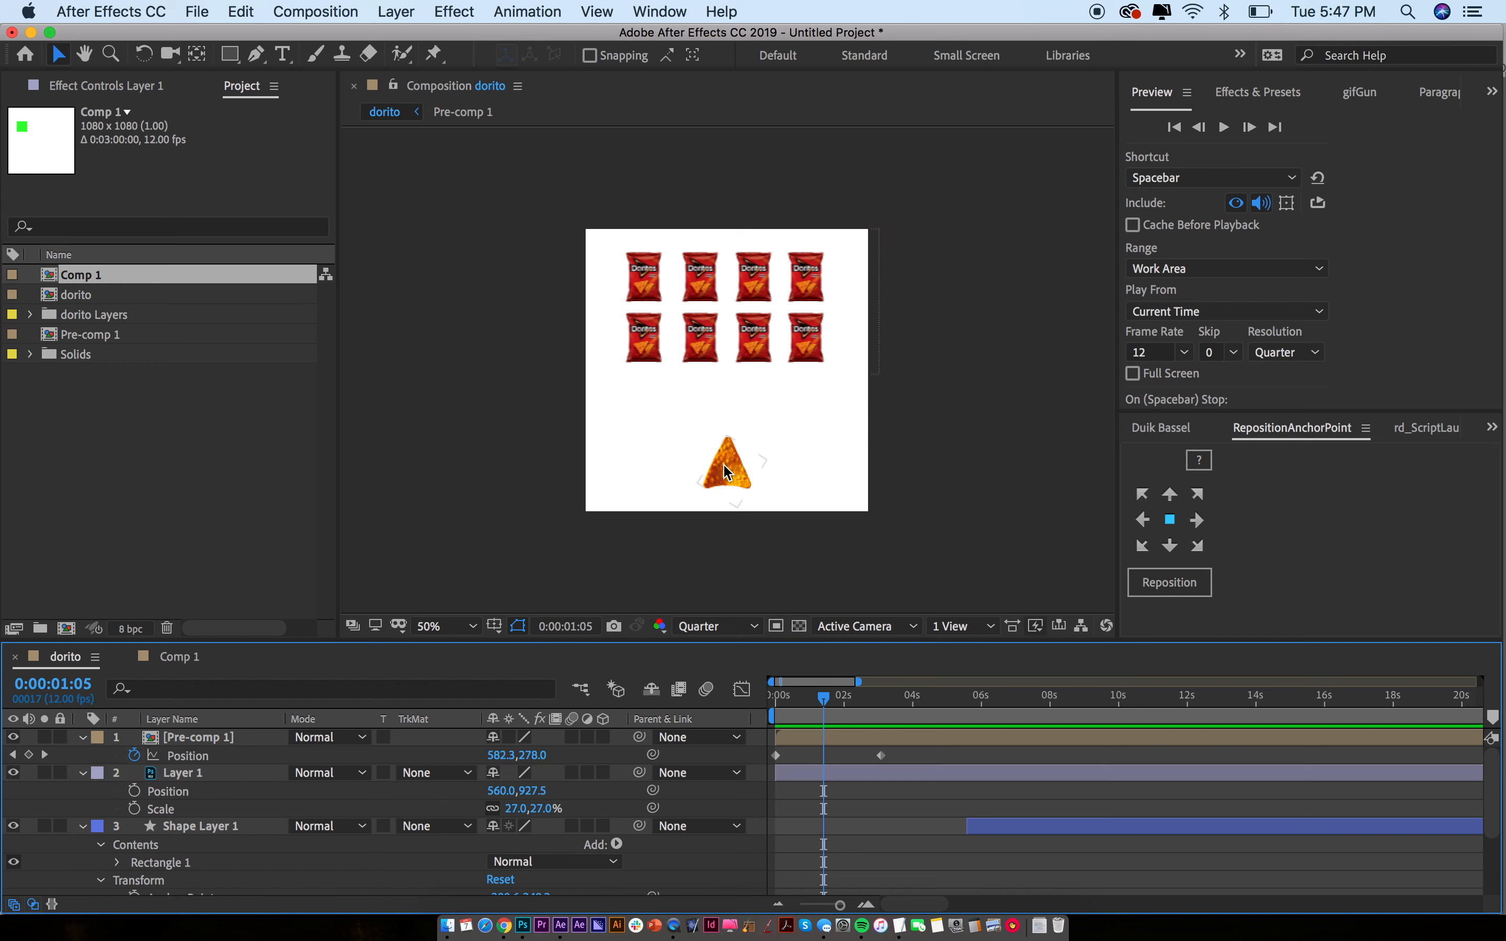
Keyframe the chip's Position and slide it right from 560.0,927.5 to 732.0,927.5
{"action": "left_click", "coordinate": [733, 462]}
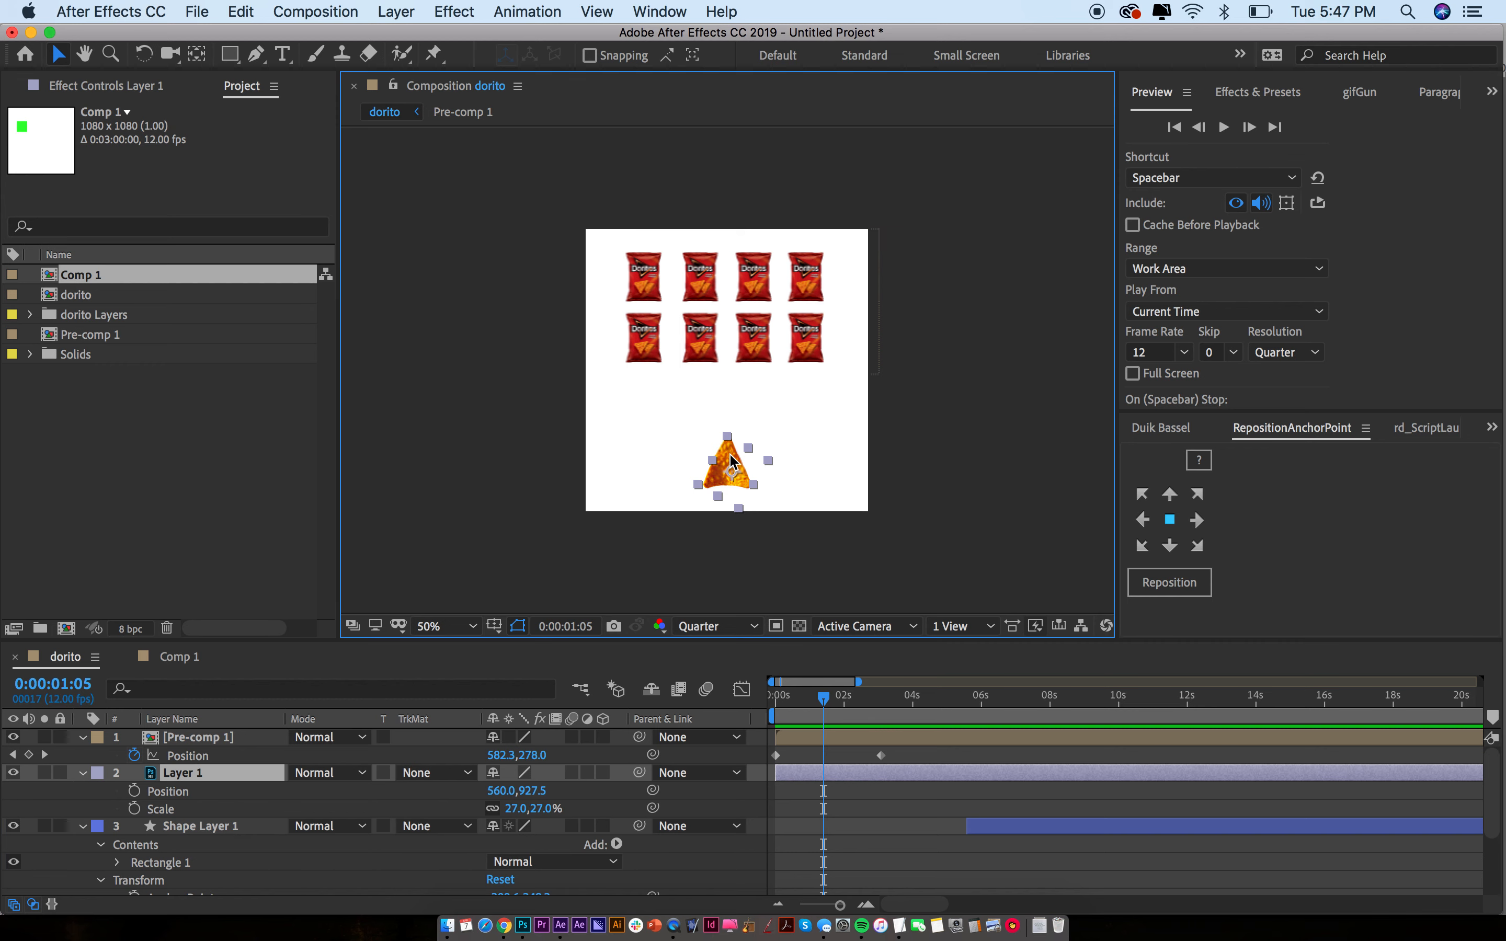
{"action": "key", "text": "alt+shift+p"}
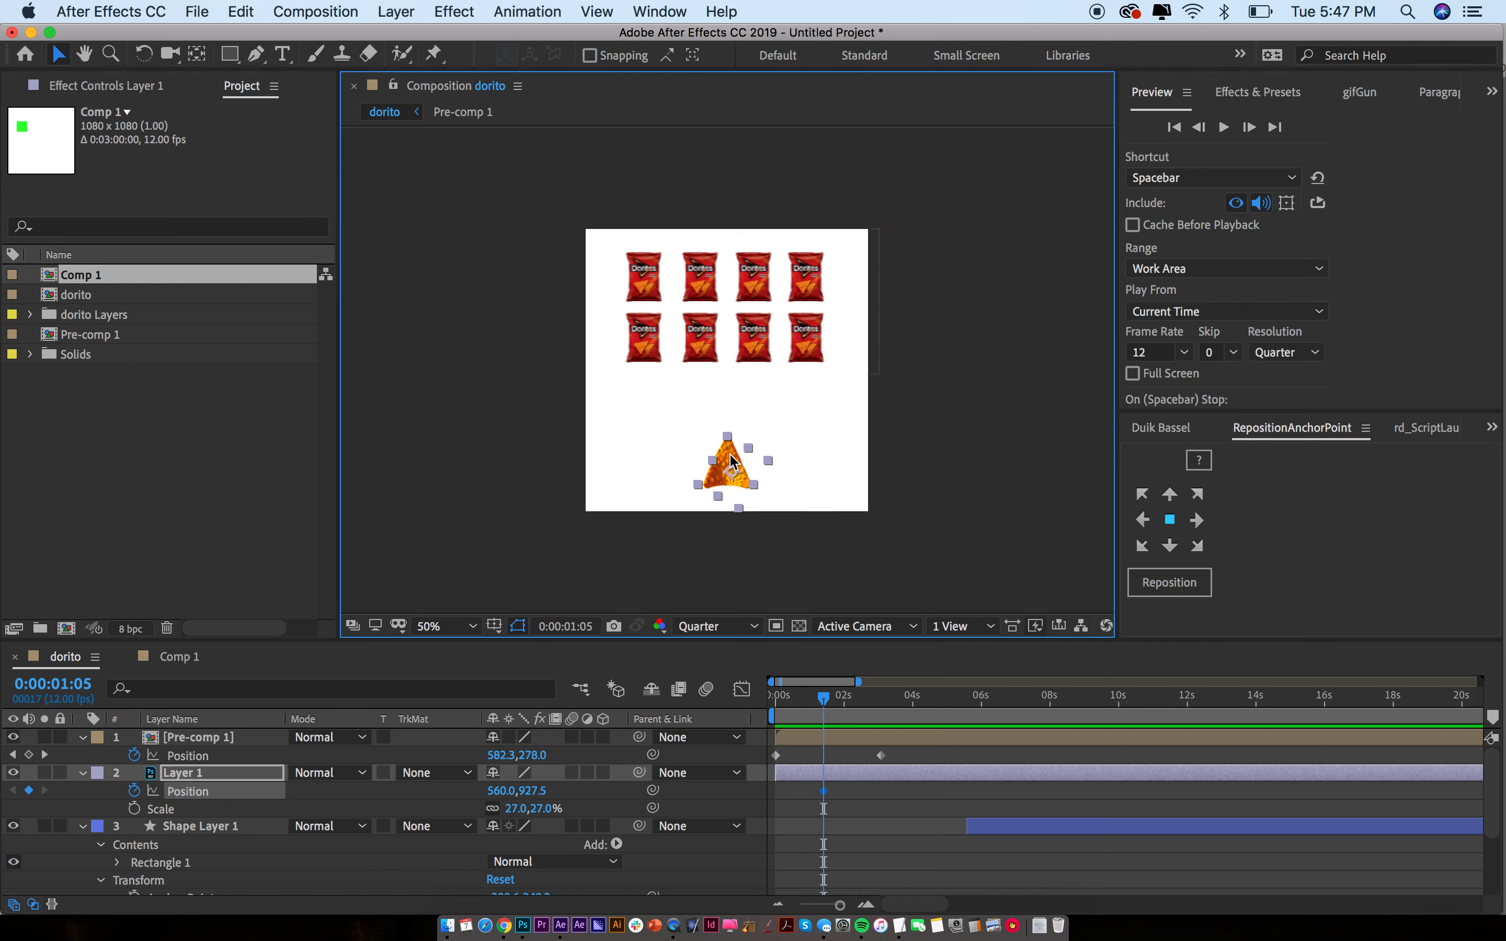
{"action": "left_click_drag", "start_coordinate": [824, 699], "coordinate": [845, 698]}
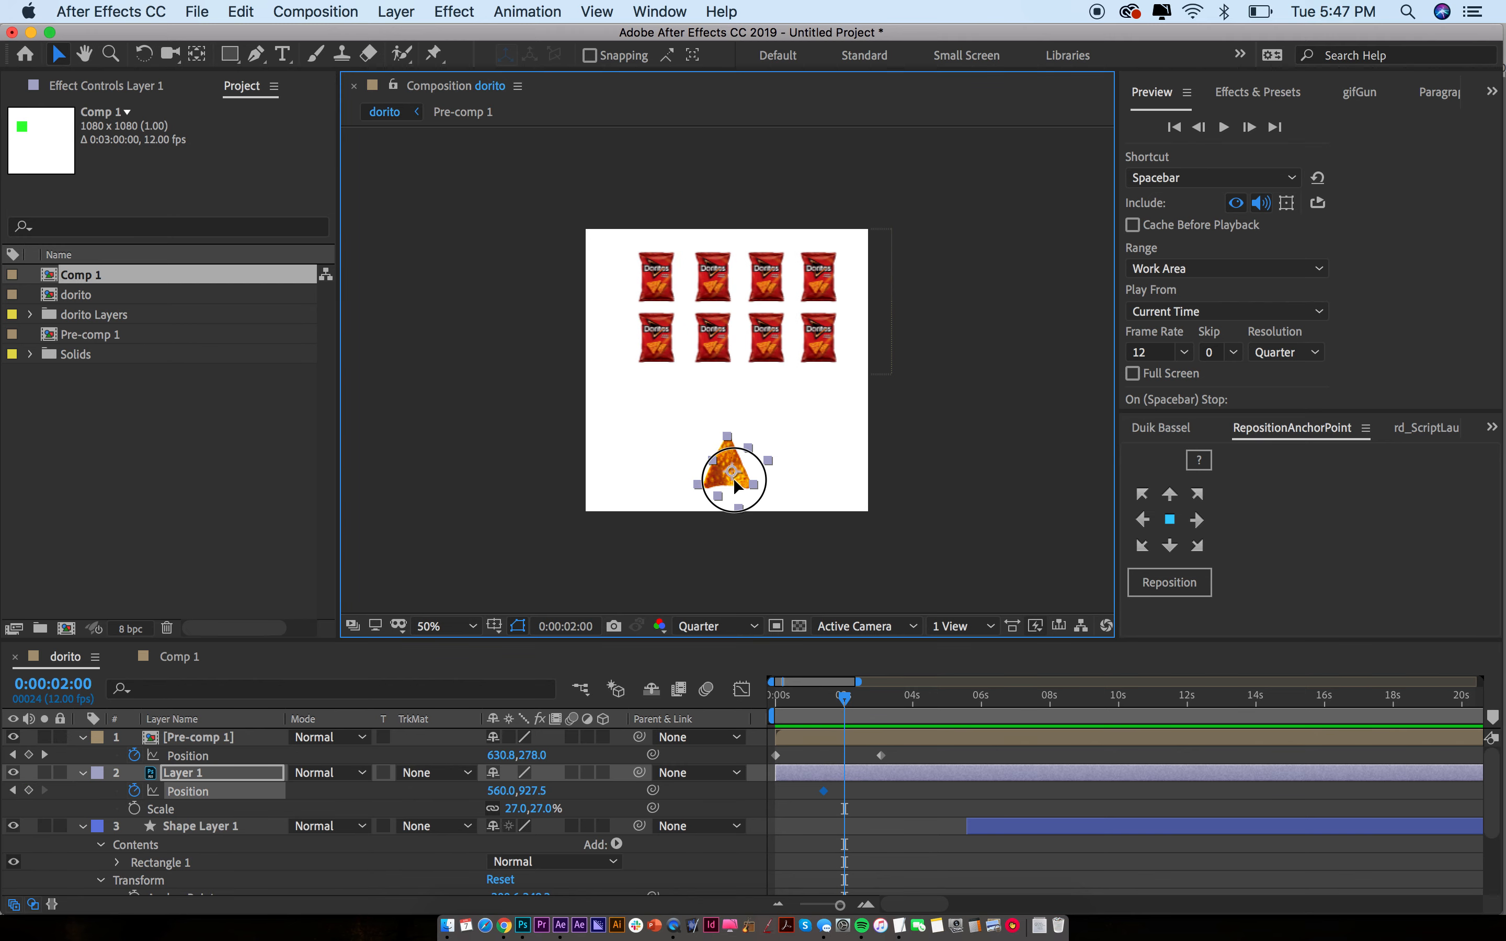
{"action": "left_click_drag", "start_coordinate": [733, 481], "coordinate": [759, 483]}
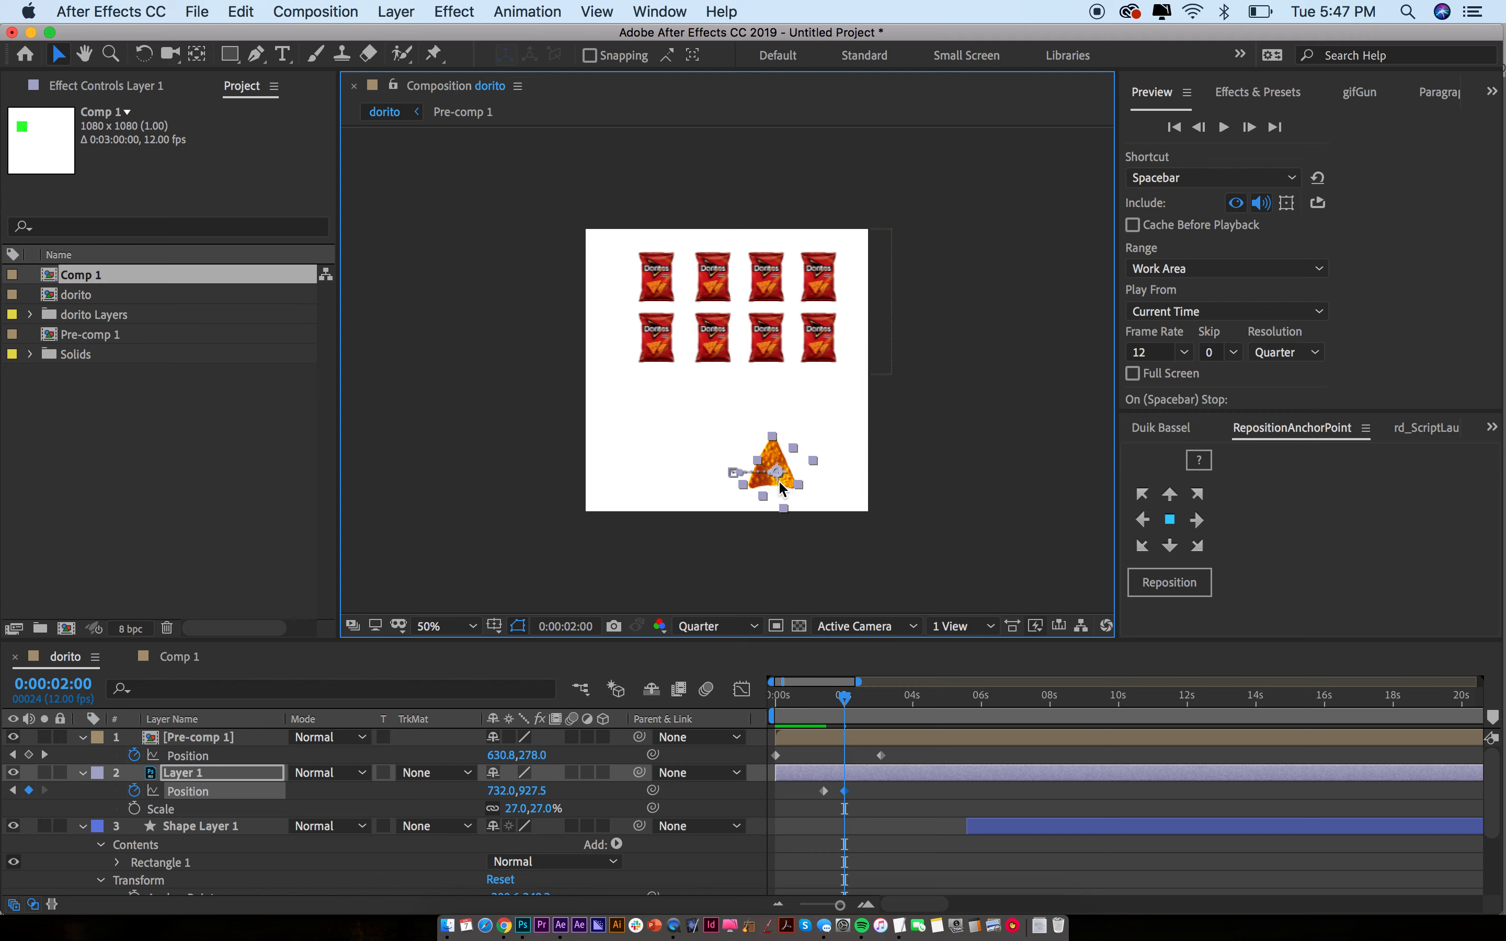
{"action": "key", "text": "space"}
{"action": "key", "text": "space"}
Shift the chip's keyframes earlier, previewing until its move lines up with the bags
{"action": "left_click_drag", "start_coordinate": [877, 818], "coordinate": [801, 800]}
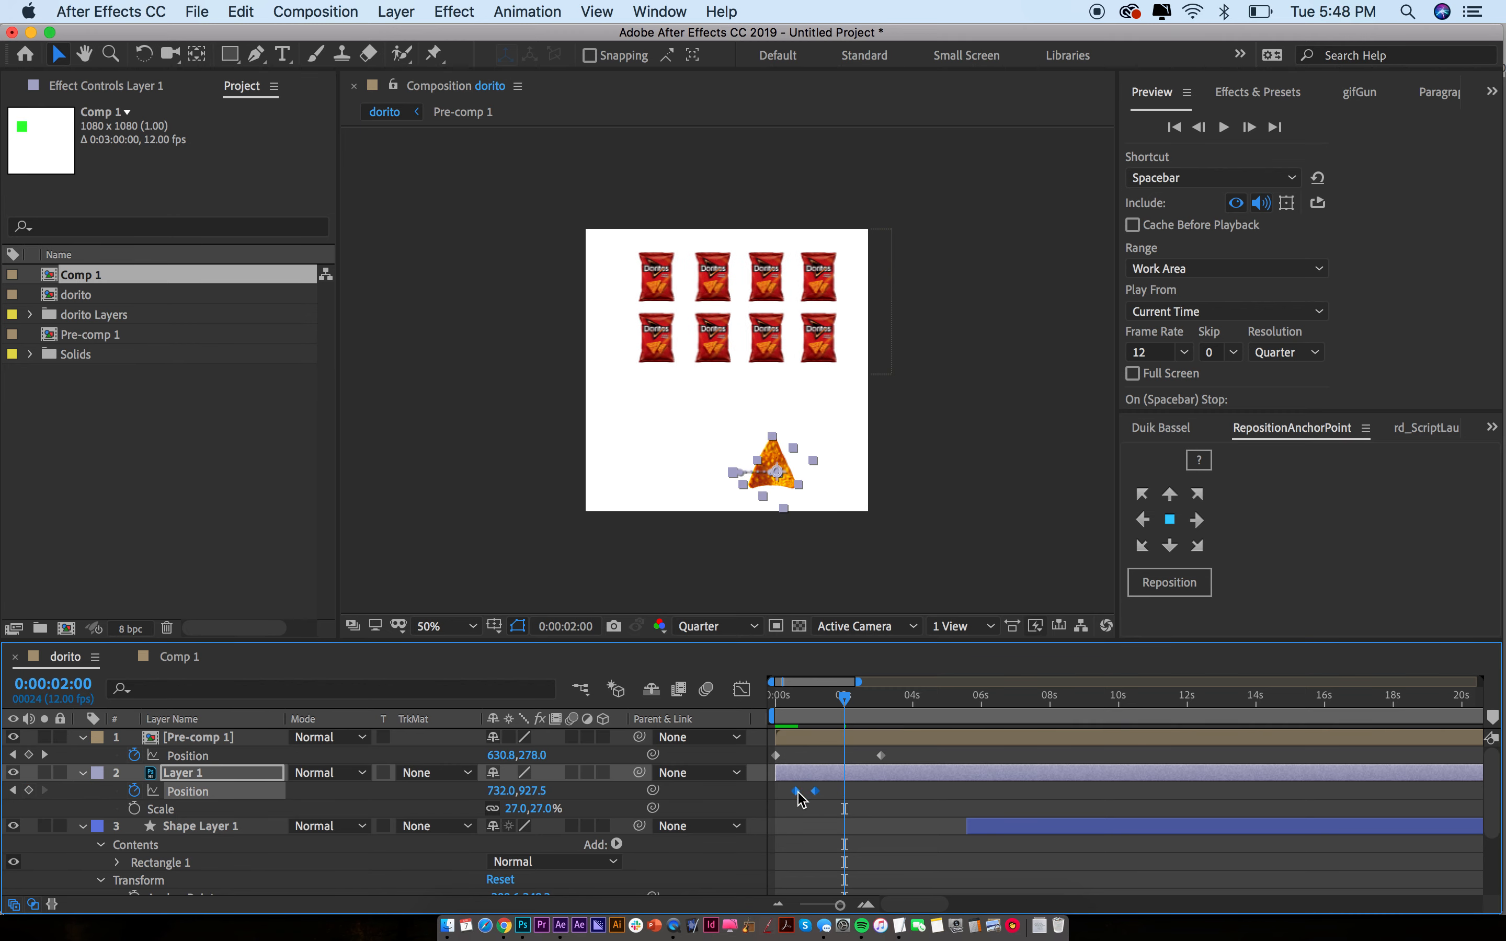
{"action": "key", "text": "space"}
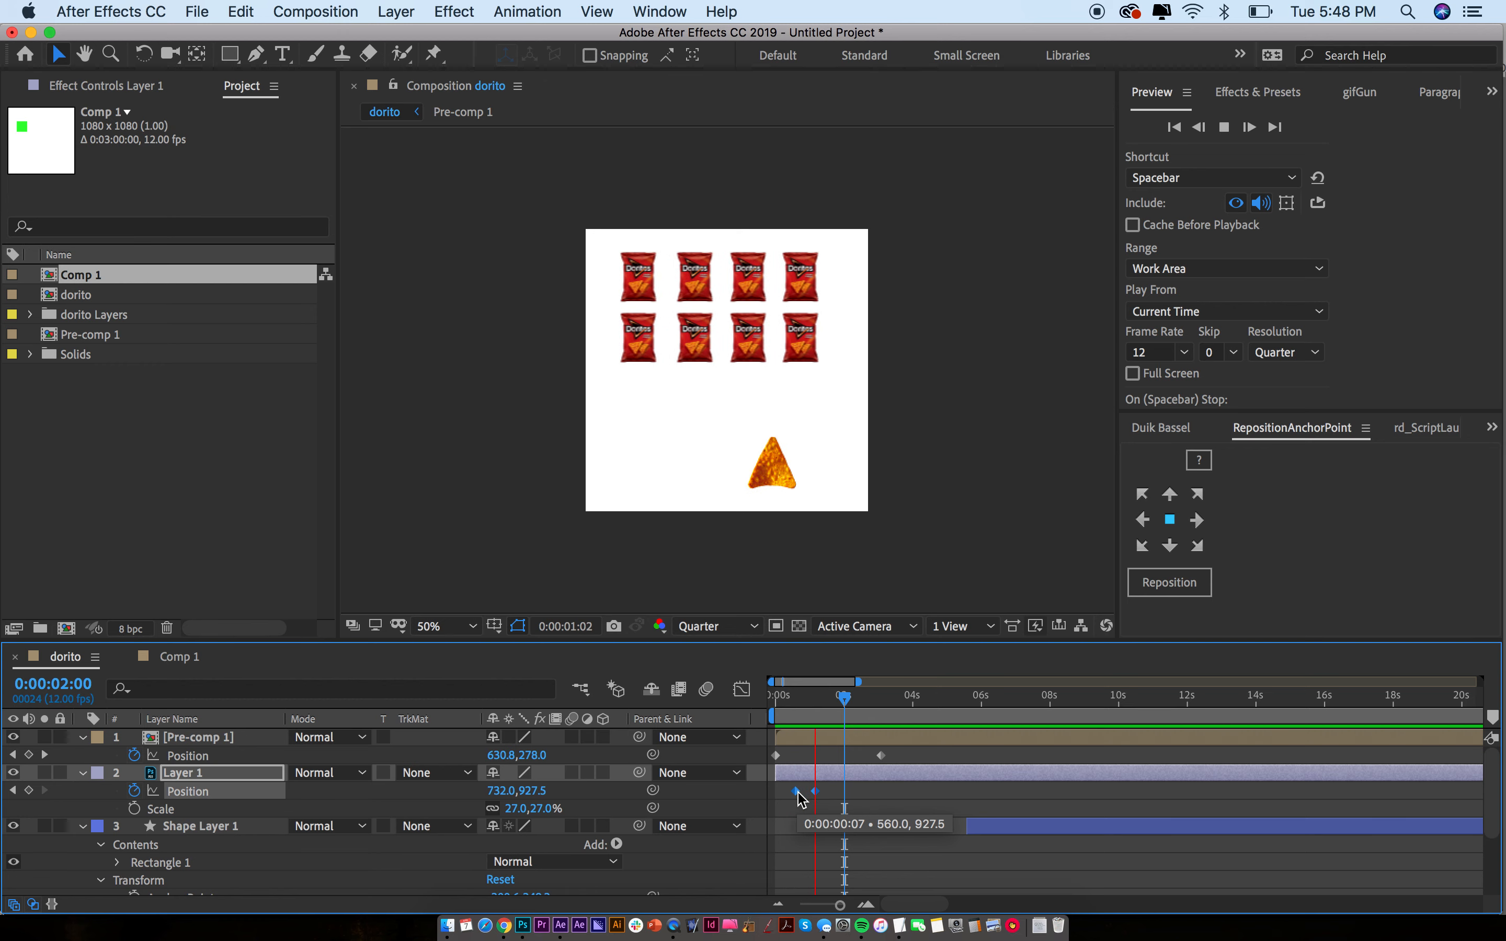
{"action": "key", "text": "space"}
{"action": "left_click_drag", "start_coordinate": [800, 794], "coordinate": [788, 797]}
{"action": "key", "text": "space"}
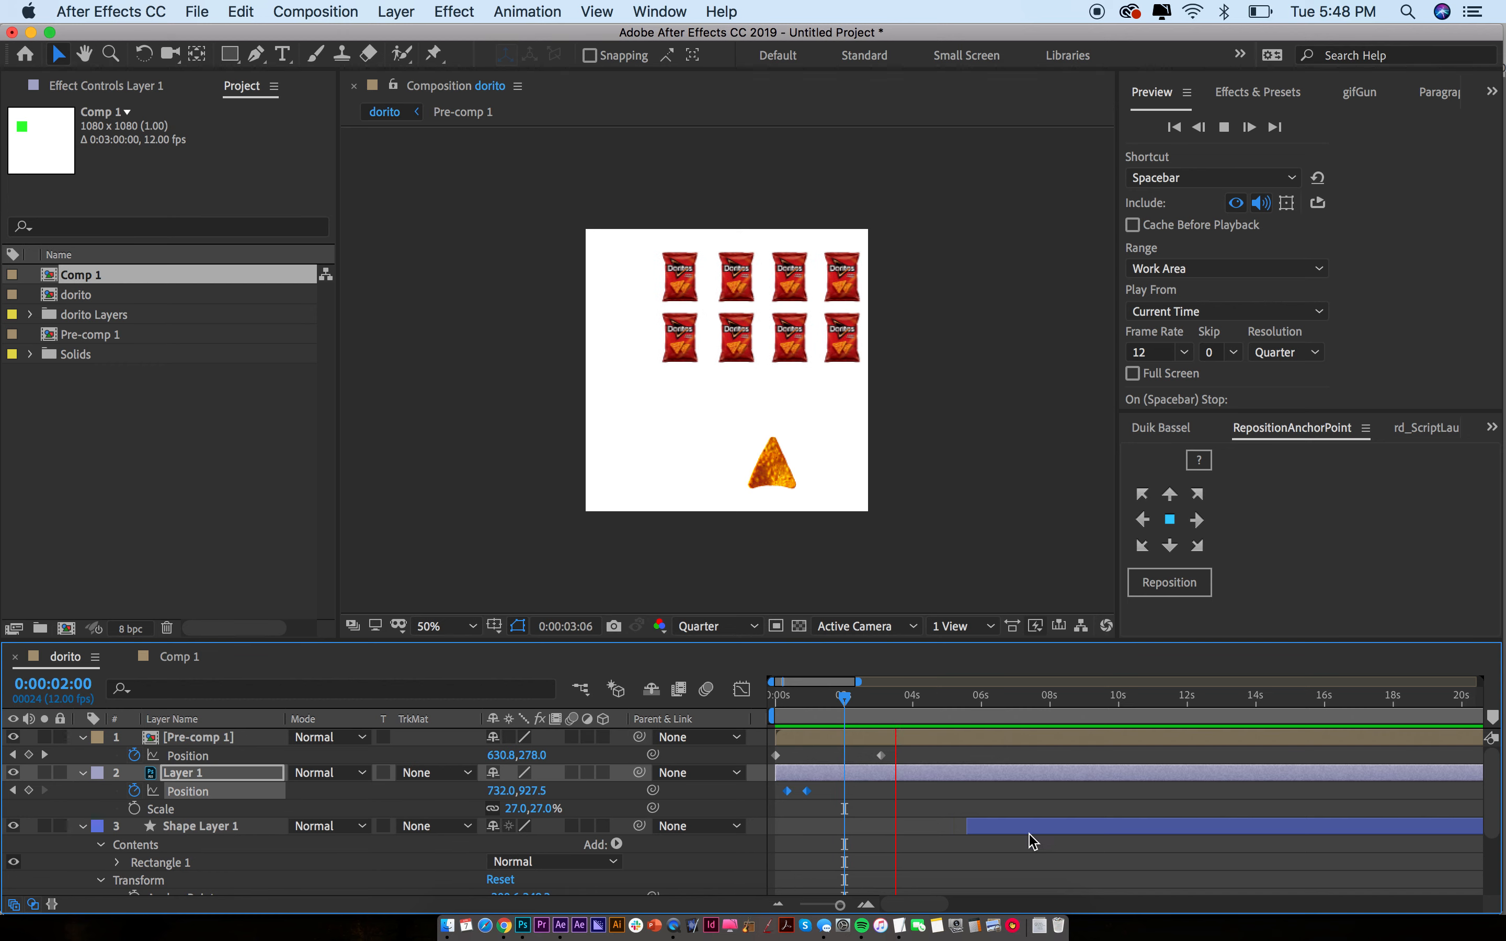
{"action": "key", "text": "space"}
Try placing the green square layer at one second over the chip, then delete it
{"action": "left_click_drag", "start_coordinate": [796, 702], "coordinate": [830, 704]}
{"action": "left_click_drag", "start_coordinate": [995, 826], "coordinate": [867, 833]}
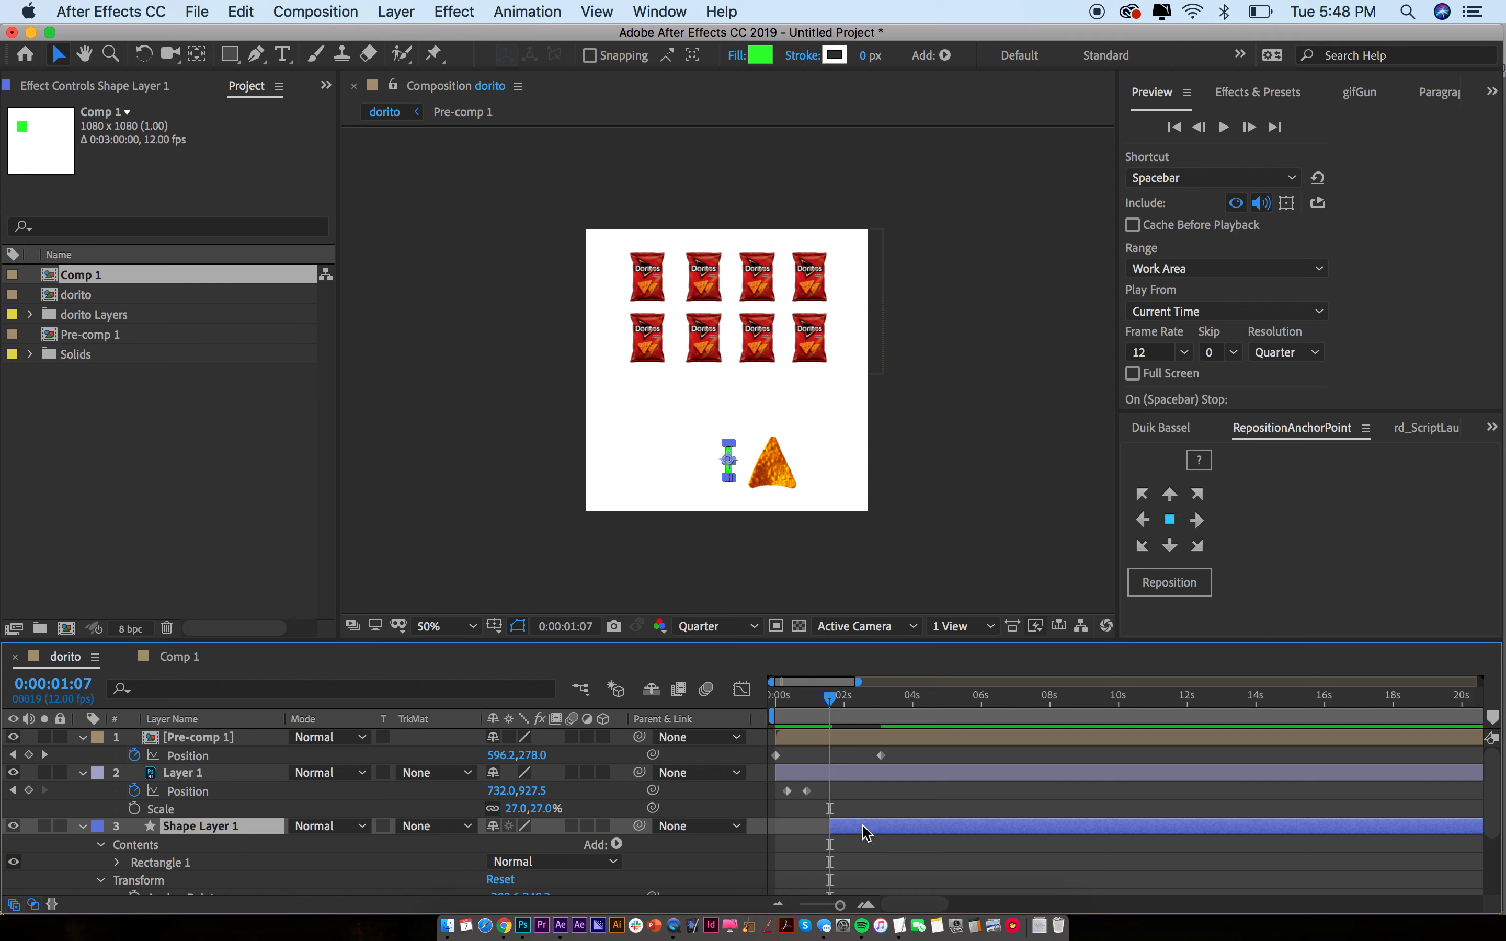
{"action": "key", "text": "shift+Right"}
{"action": "key", "text": "shift+Right"}
{"action": "key", "text": "shift+Right"}
{"action": "key", "text": "shift+Right"}
{"action": "key", "text": "shift+Right"}
{"action": "key", "text": "shift+Right"}
{"action": "key", "text": "shift+Right"}
{"action": "key", "text": "shift+Right"}
{"action": "key", "text": "shift+Right"}
{"action": "key", "text": "shift+Right"}
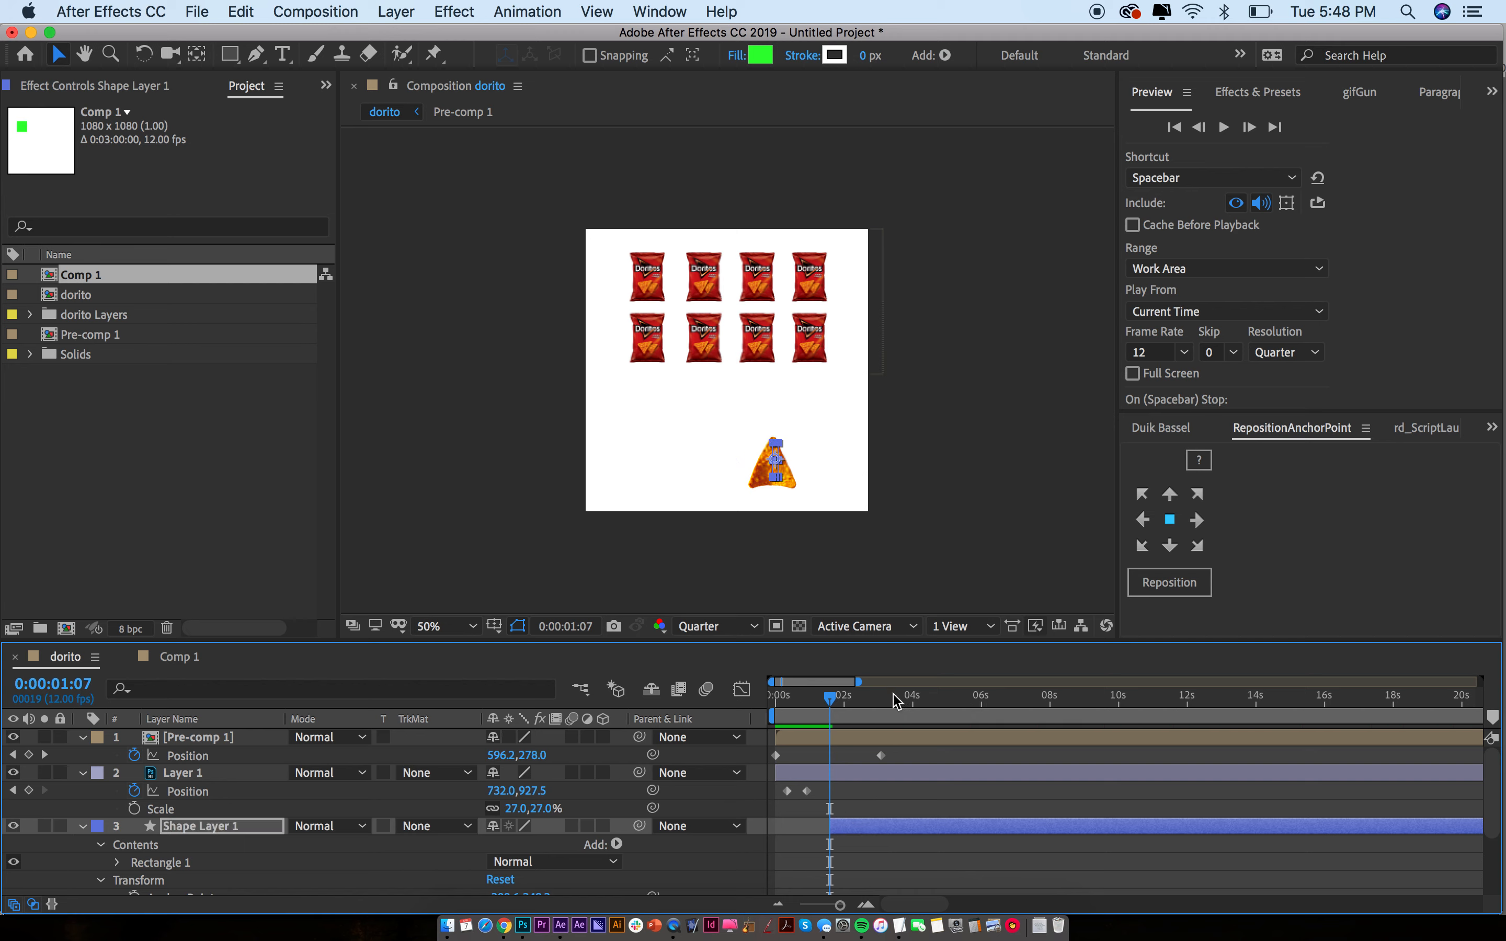
{"action": "key", "text": "Delete"}
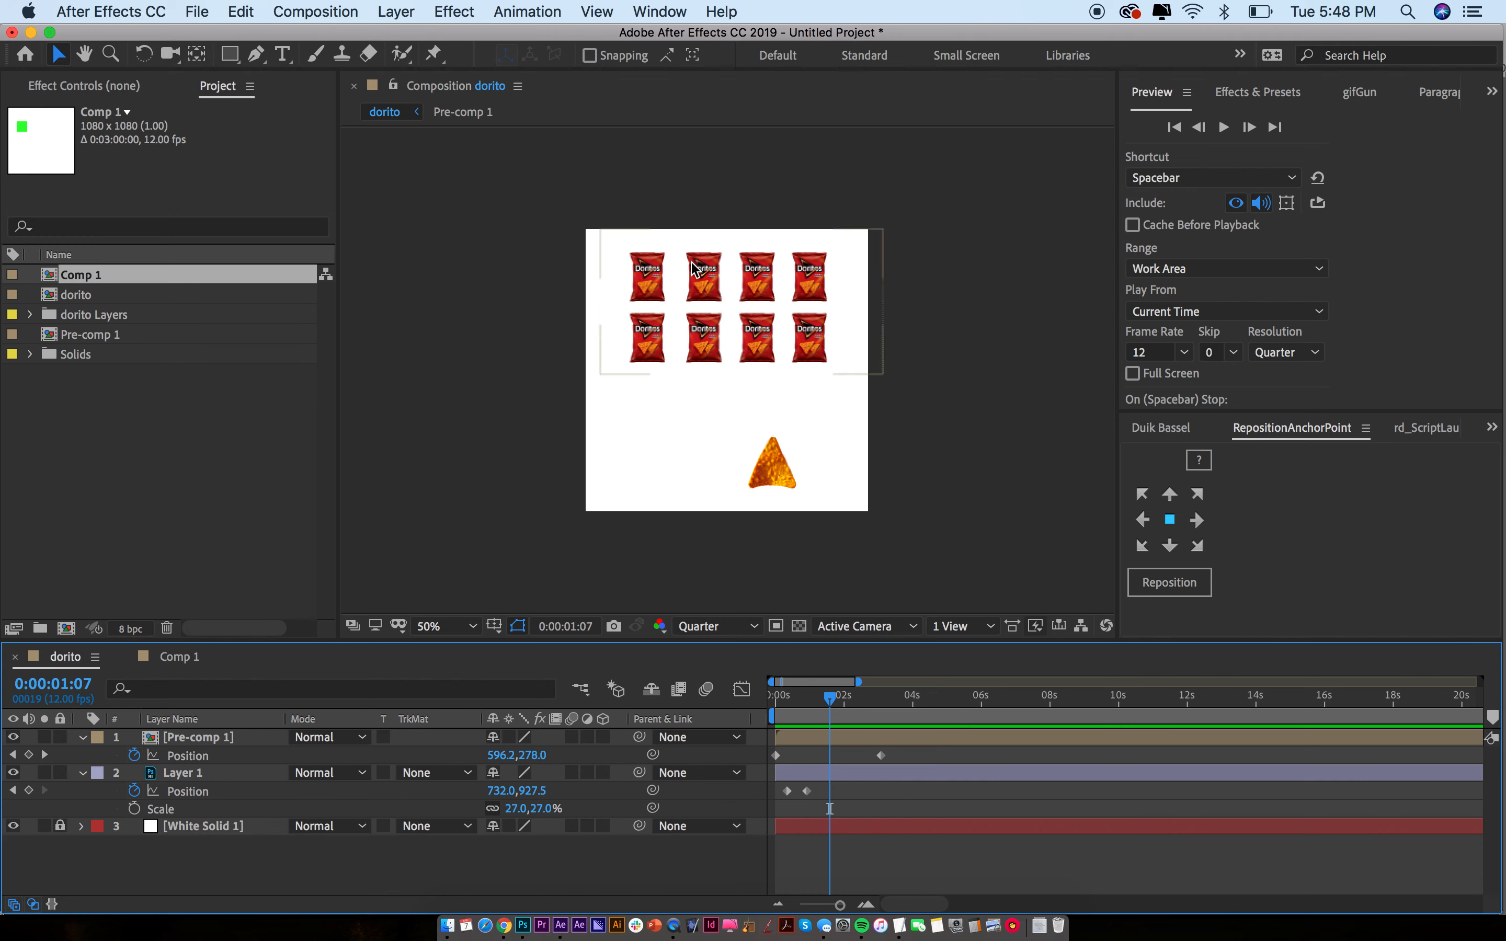
Draw a thin green bar left of the chip and move its layer below the chip layer
{"action": "left_click", "coordinate": [234, 59]}
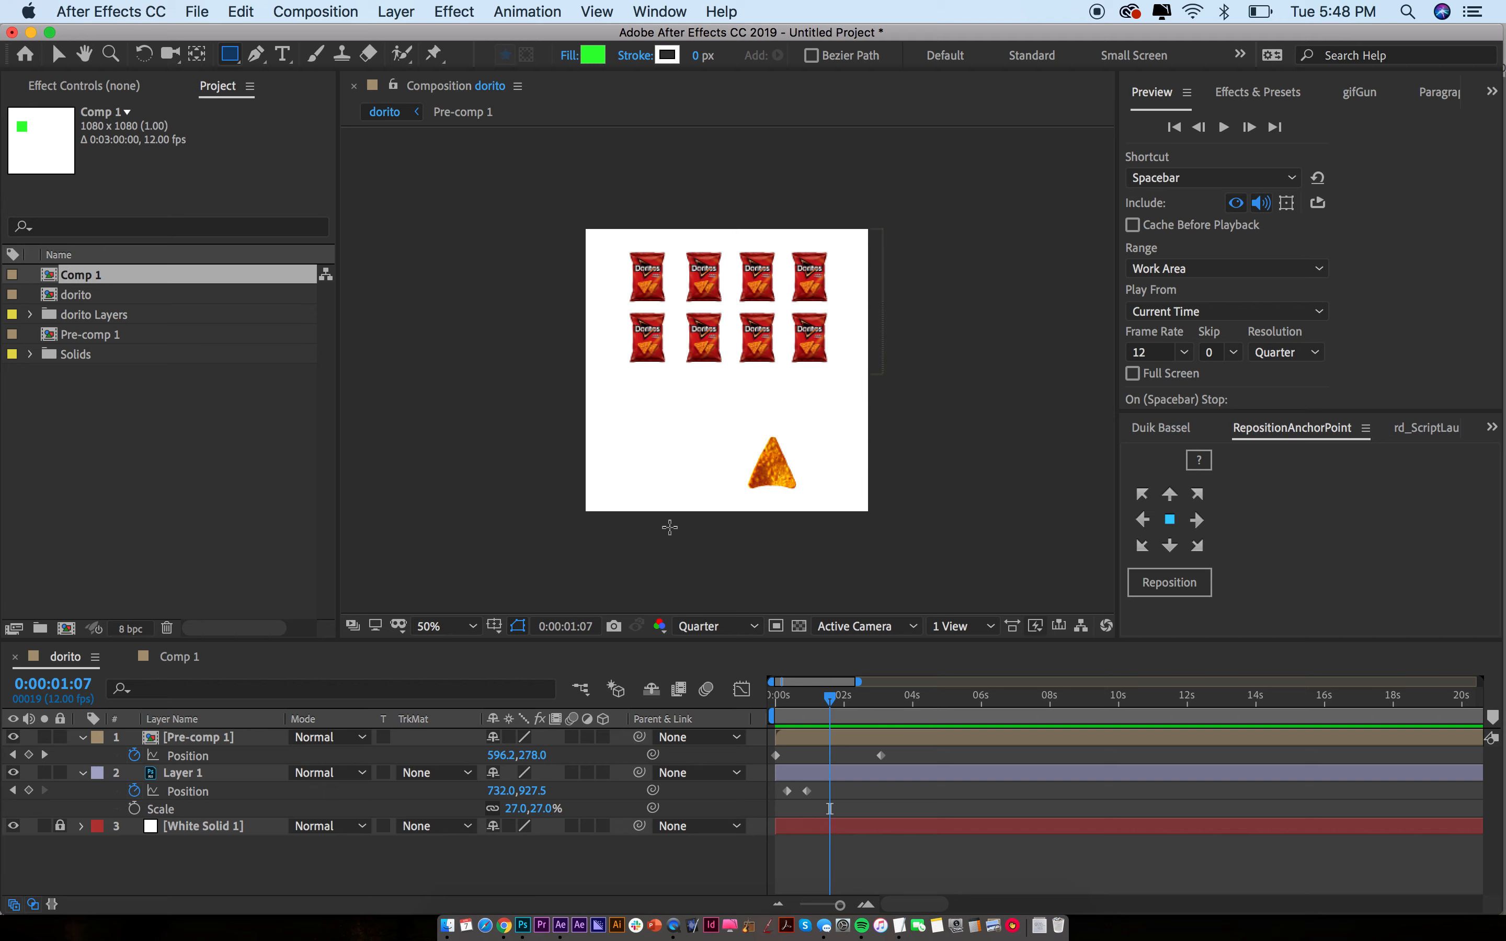
{"action": "key", "text": "q"}
{"action": "left_click_drag", "start_coordinate": [693, 427], "coordinate": [698, 453]}
{"action": "left_click", "coordinate": [919, 531]}
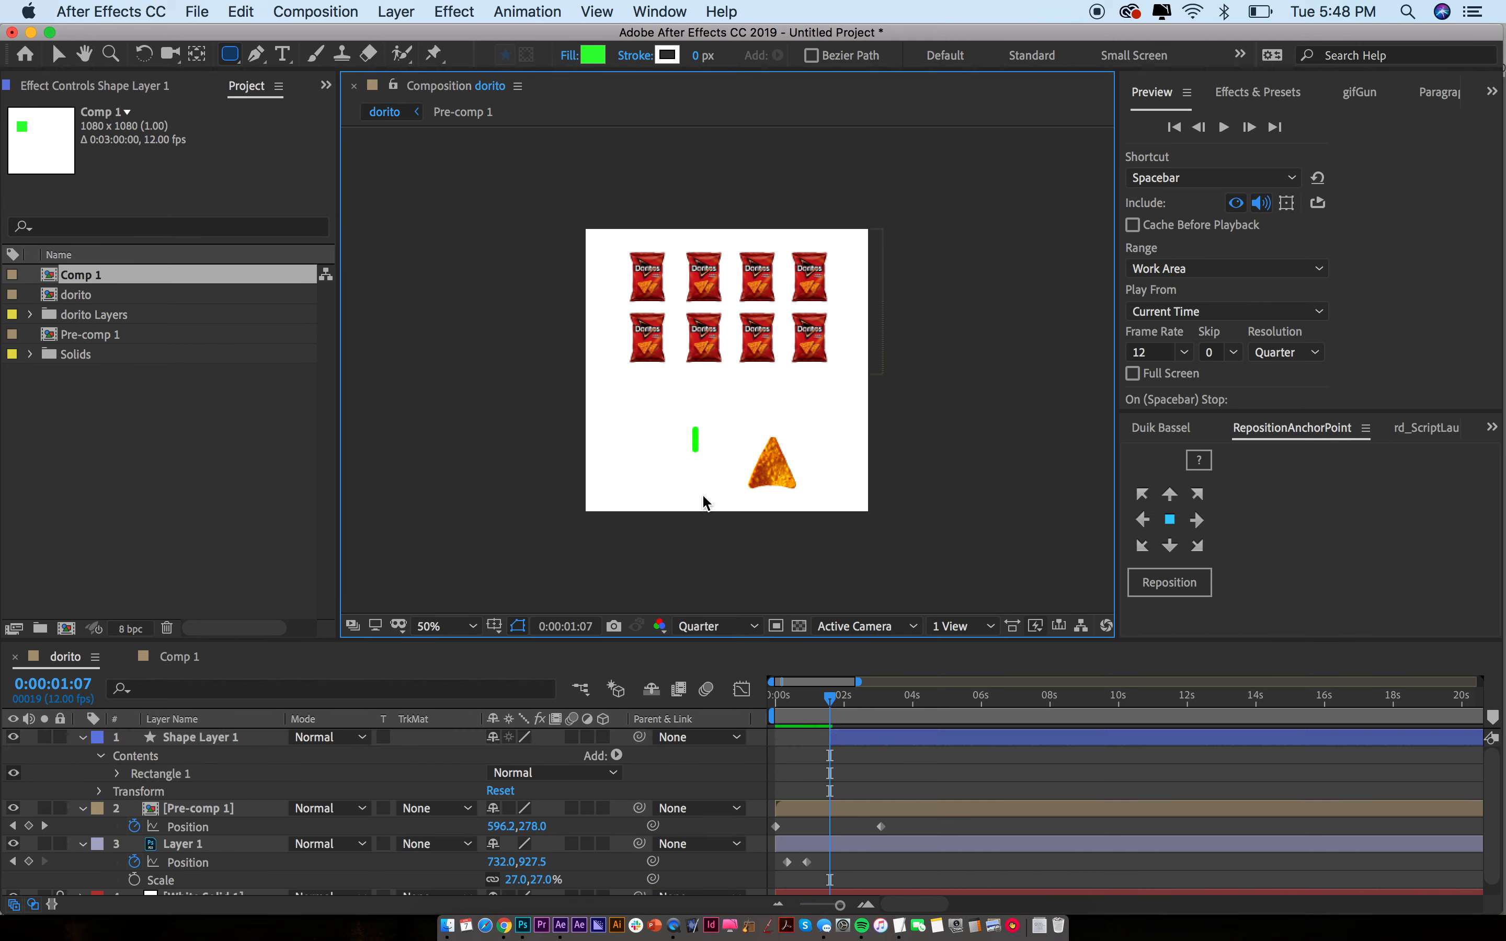
{"action": "key", "text": "v"}
{"action": "left_click", "coordinate": [693, 450]}
{"action": "left_click", "coordinate": [849, 739]}
{"action": "left_click_drag", "start_coordinate": [212, 751], "coordinate": [209, 878]}
{"action": "left_click", "coordinate": [196, 775]}
{"action": "key", "text": "Return"}
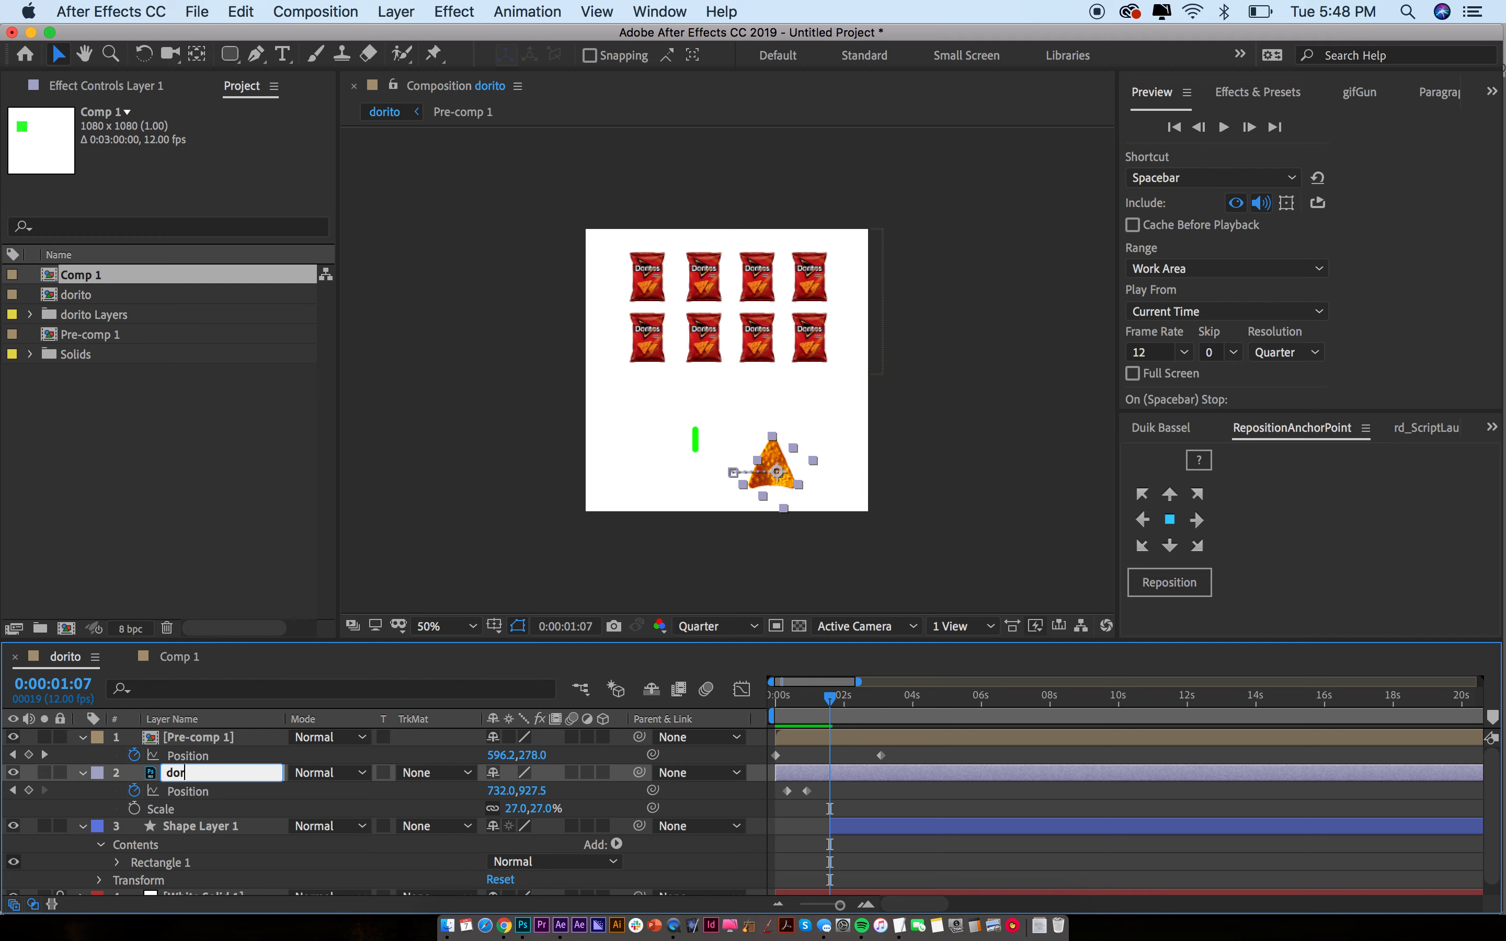
Confirm the chip layer name dorito and rename Pre-comp 1 to bags
{"action": "key", "text": "Return"}
{"action": "left_click", "coordinate": [194, 739]}
{"action": "key", "text": "Return"}
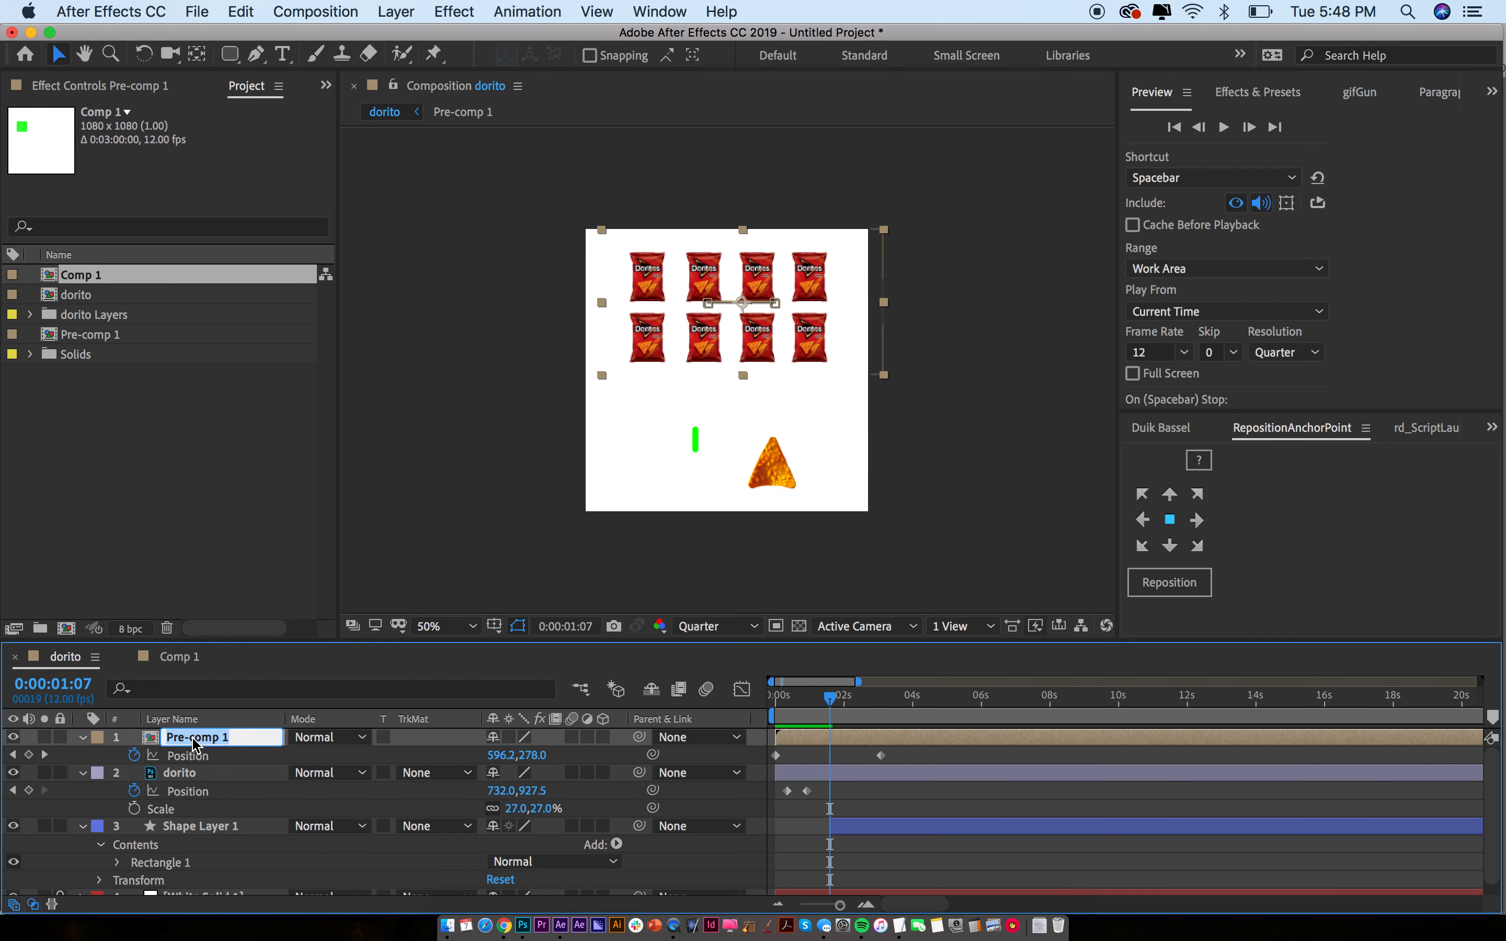
{"action": "type", "text": "bags"}
{"action": "key", "text": "Return"}
Collapse all layer properties and rename Shape Layer 1 to laser
{"action": "key", "text": "super+a"}
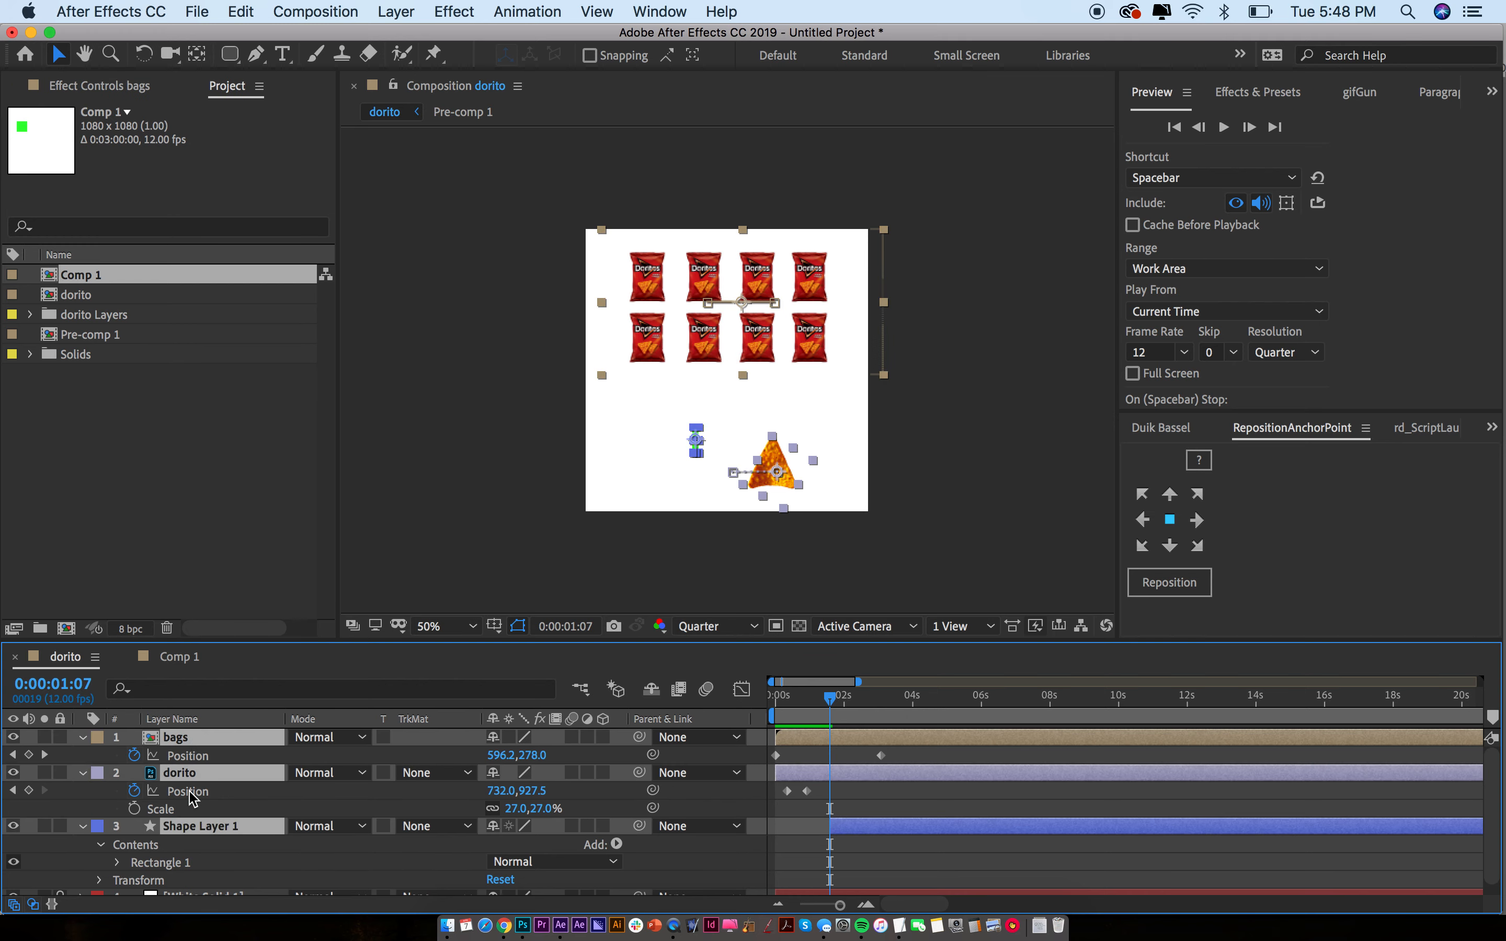
{"action": "key", "text": "u"}
{"action": "left_click", "coordinate": [193, 793]}
{"action": "left_click", "coordinate": [197, 771]}
{"action": "key", "text": "Return"}
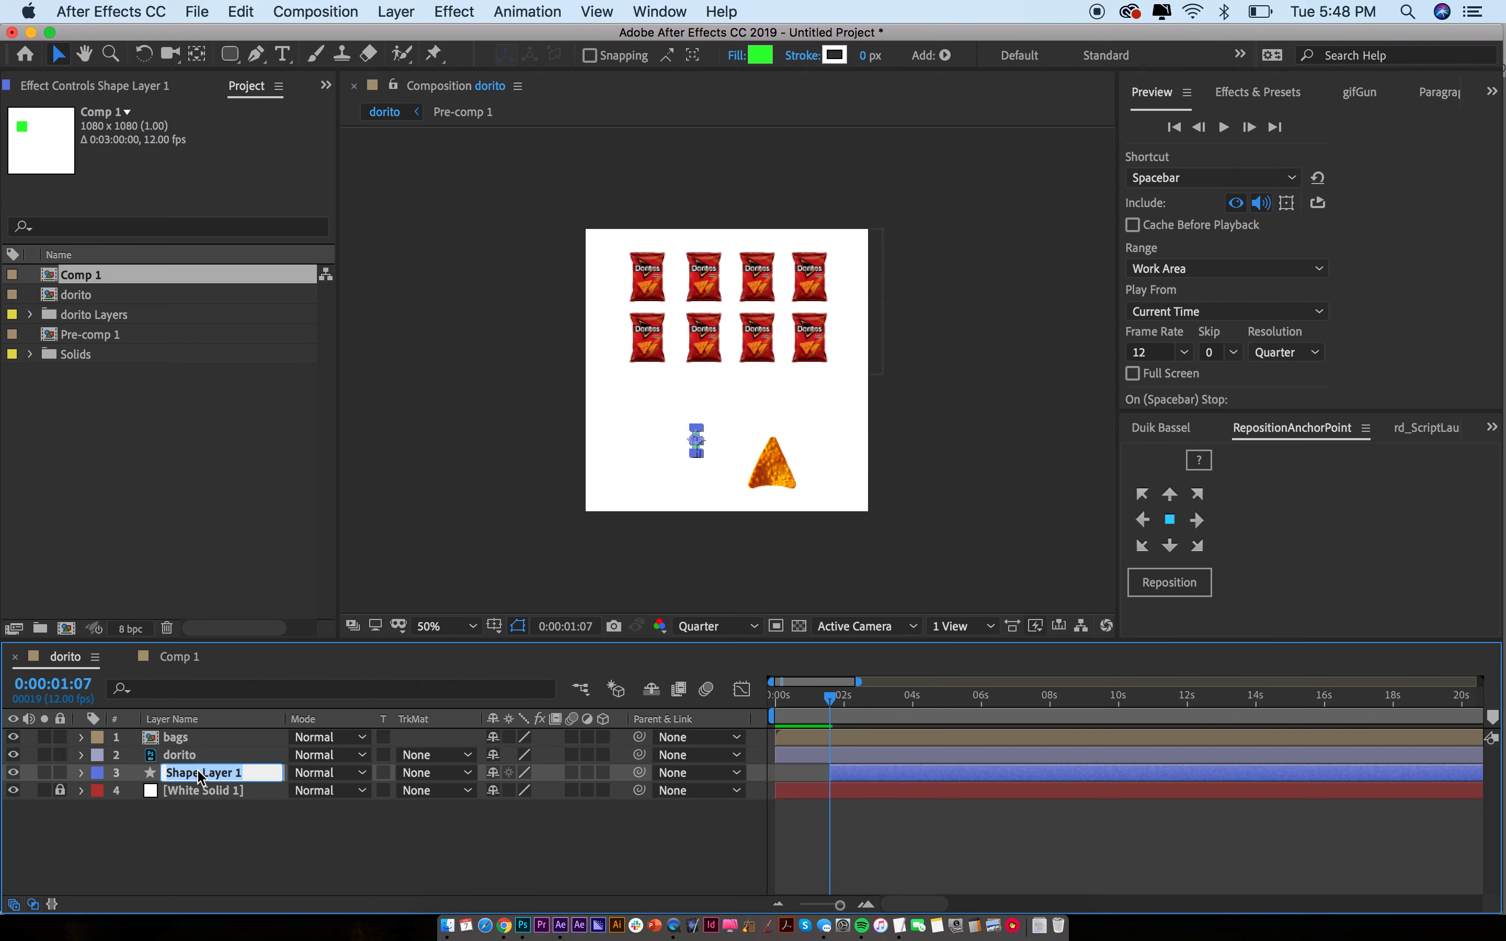
{"action": "type", "text": "laser"}
{"action": "key", "text": "Return"}
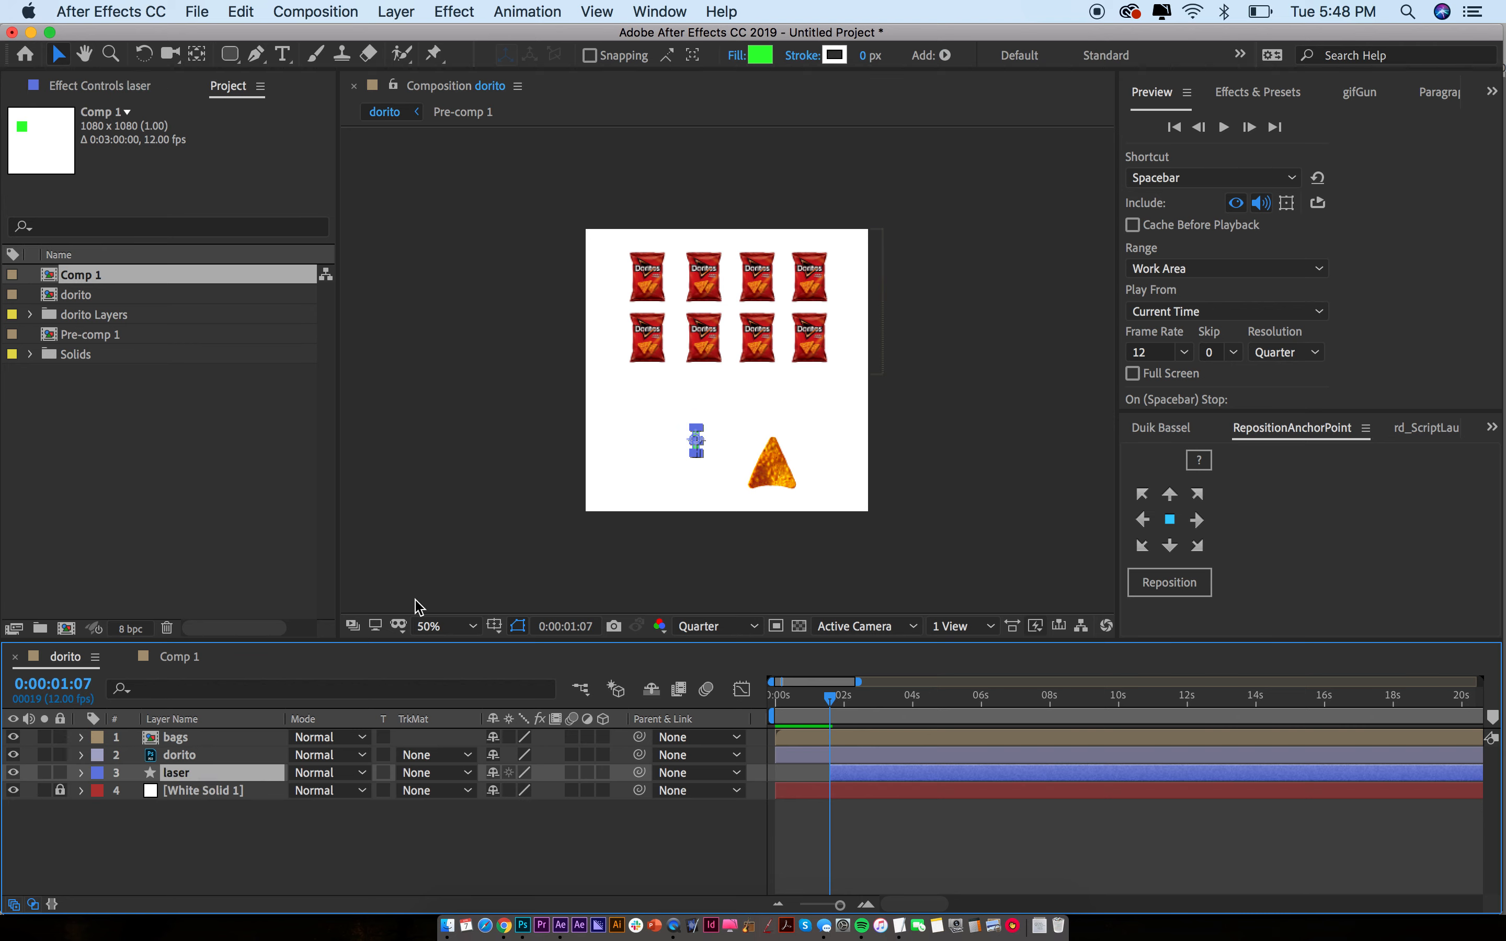
{"action": "left_click", "coordinate": [719, 520]}
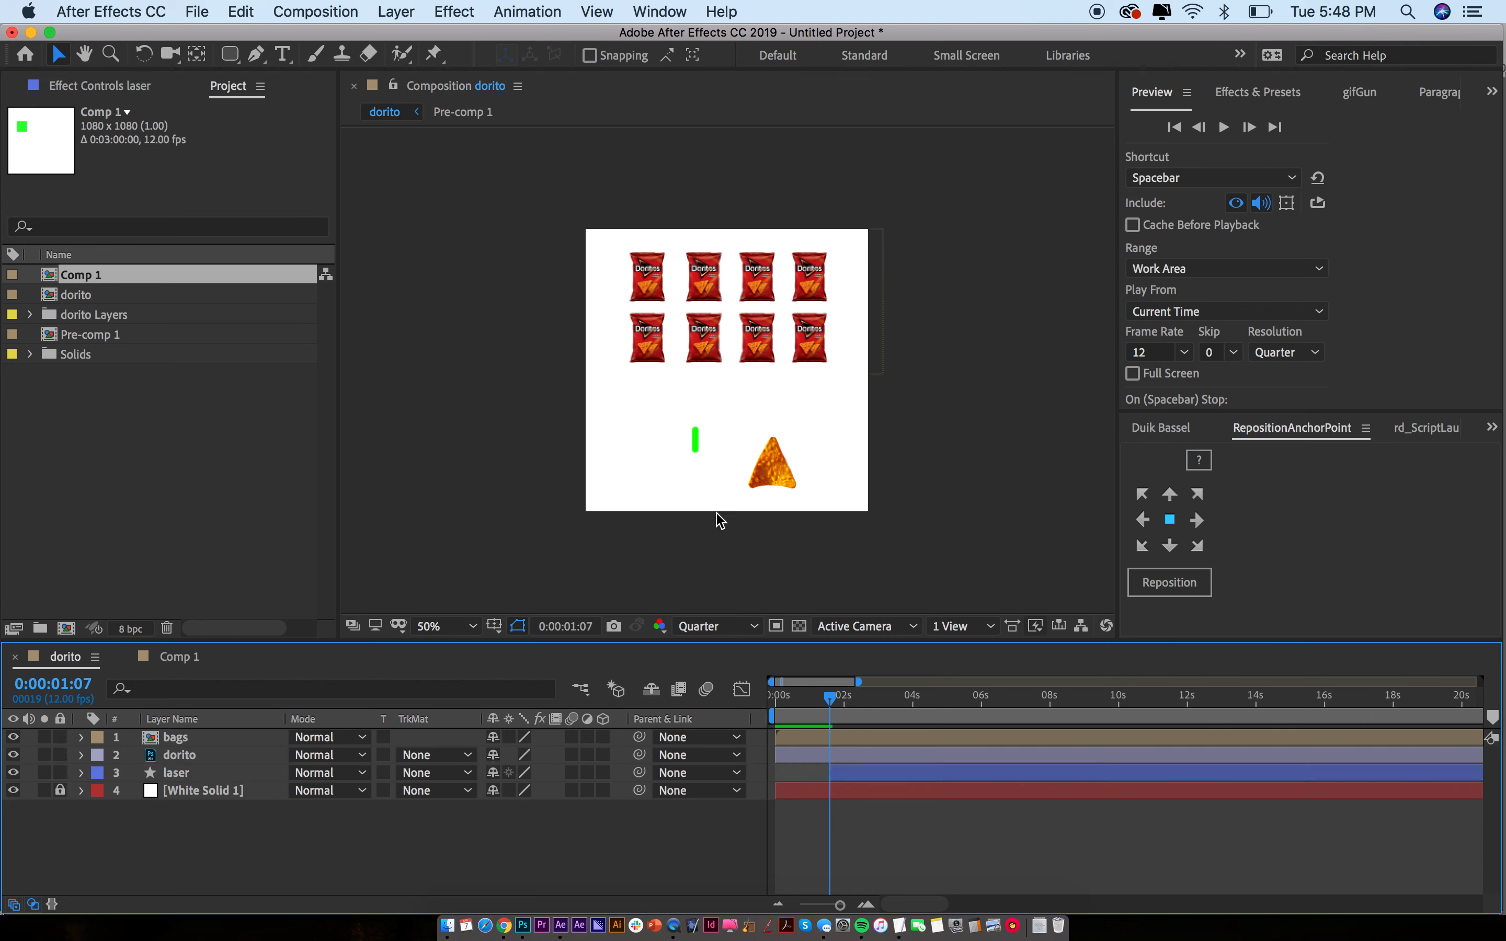
Move the laser's Position onto the dorito at 714.5, 873.2
{"action": "left_click", "coordinate": [855, 778]}
{"action": "key", "text": "p"}
{"action": "left_click_drag", "start_coordinate": [492, 801], "coordinate": [815, 801]}
{"action": "key", "text": "shift+Down"}
{"action": "key", "text": "shift+Down"}
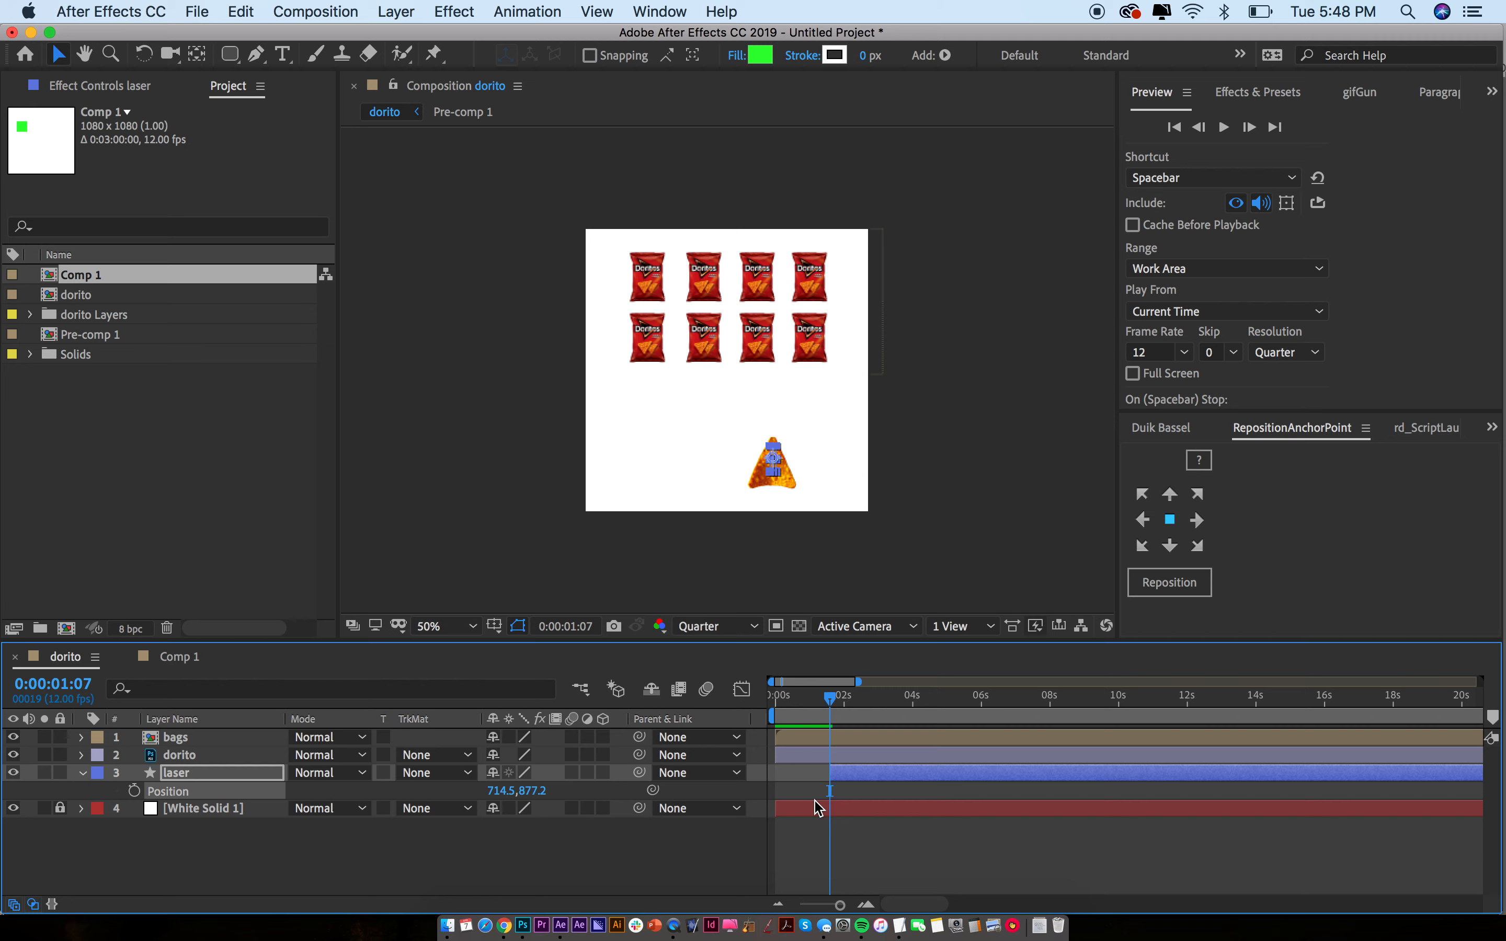
{"action": "key", "text": "Up"}
{"action": "key", "text": "Up"}
{"action": "left_click", "coordinate": [818, 807]}
Zoom the timeline in, check frame 3, then go to 0:00:01:11 with dorito selected
{"action": "key", "text": "="}
{"action": "key", "text": "="}
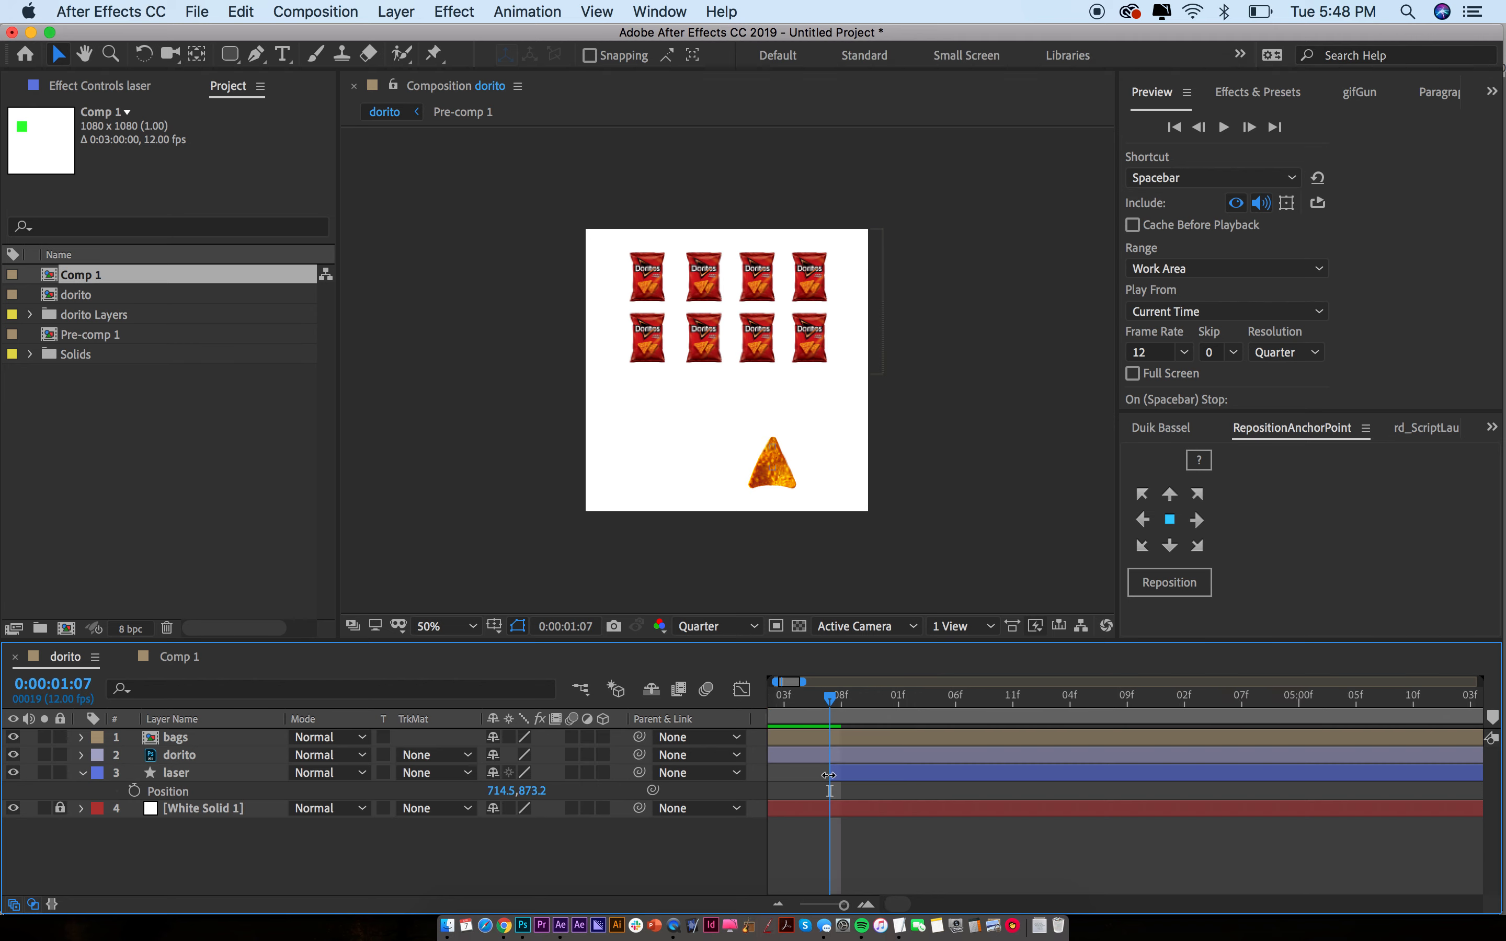
{"action": "scroll", "coordinate": [829, 775], "scroll_direction": "left", "scroll_amount": 5}
{"action": "left_click_drag", "start_coordinate": [983, 702], "coordinate": [810, 698]}
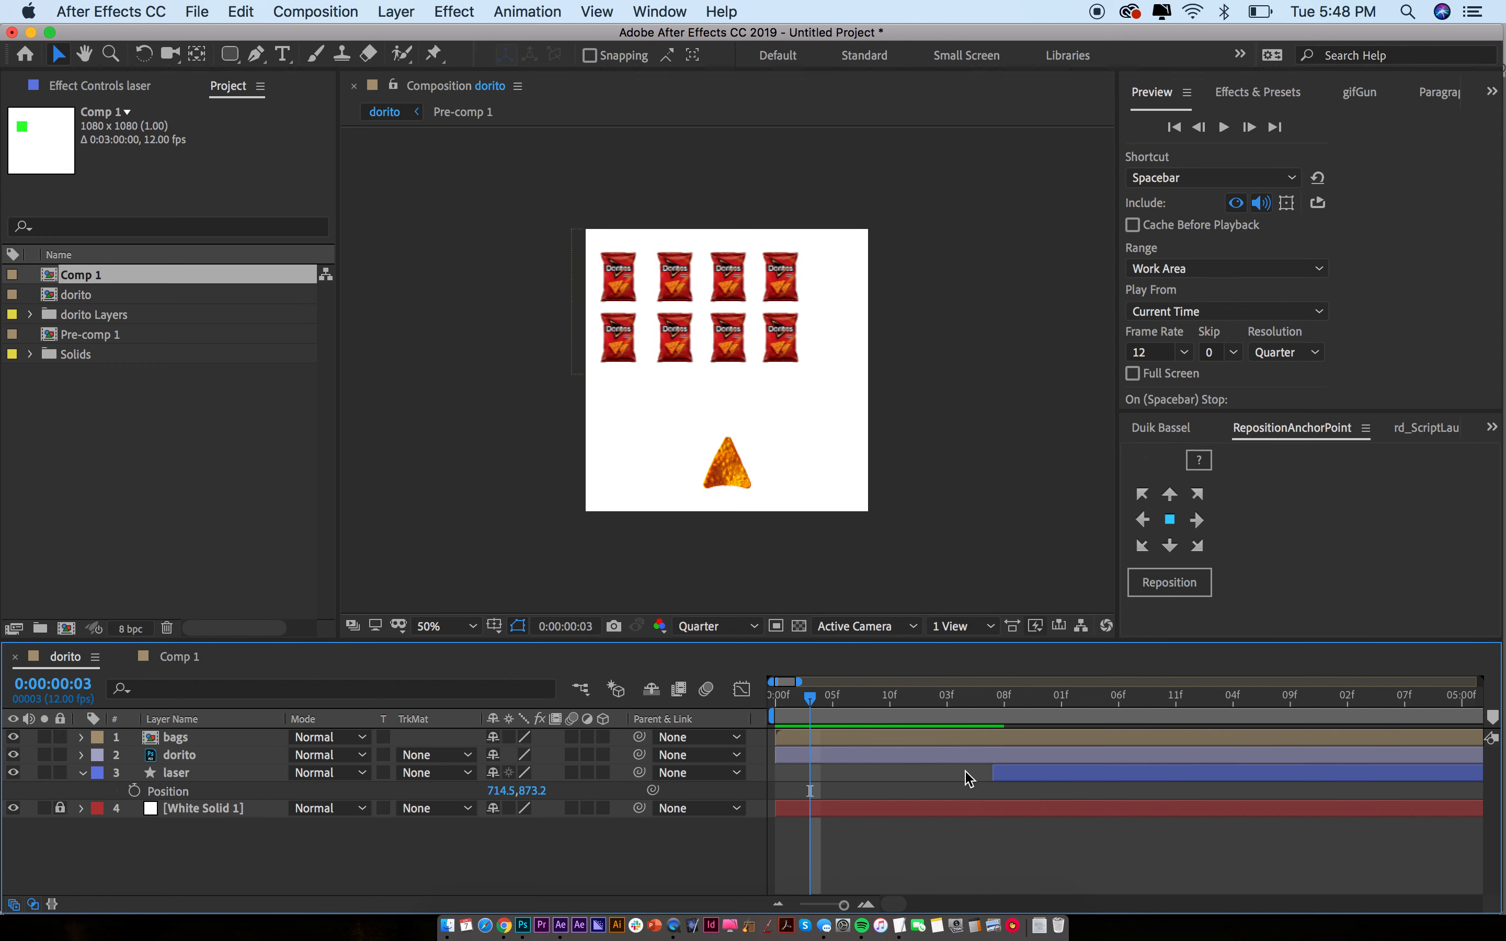
{"action": "left_click", "coordinate": [1003, 775]}
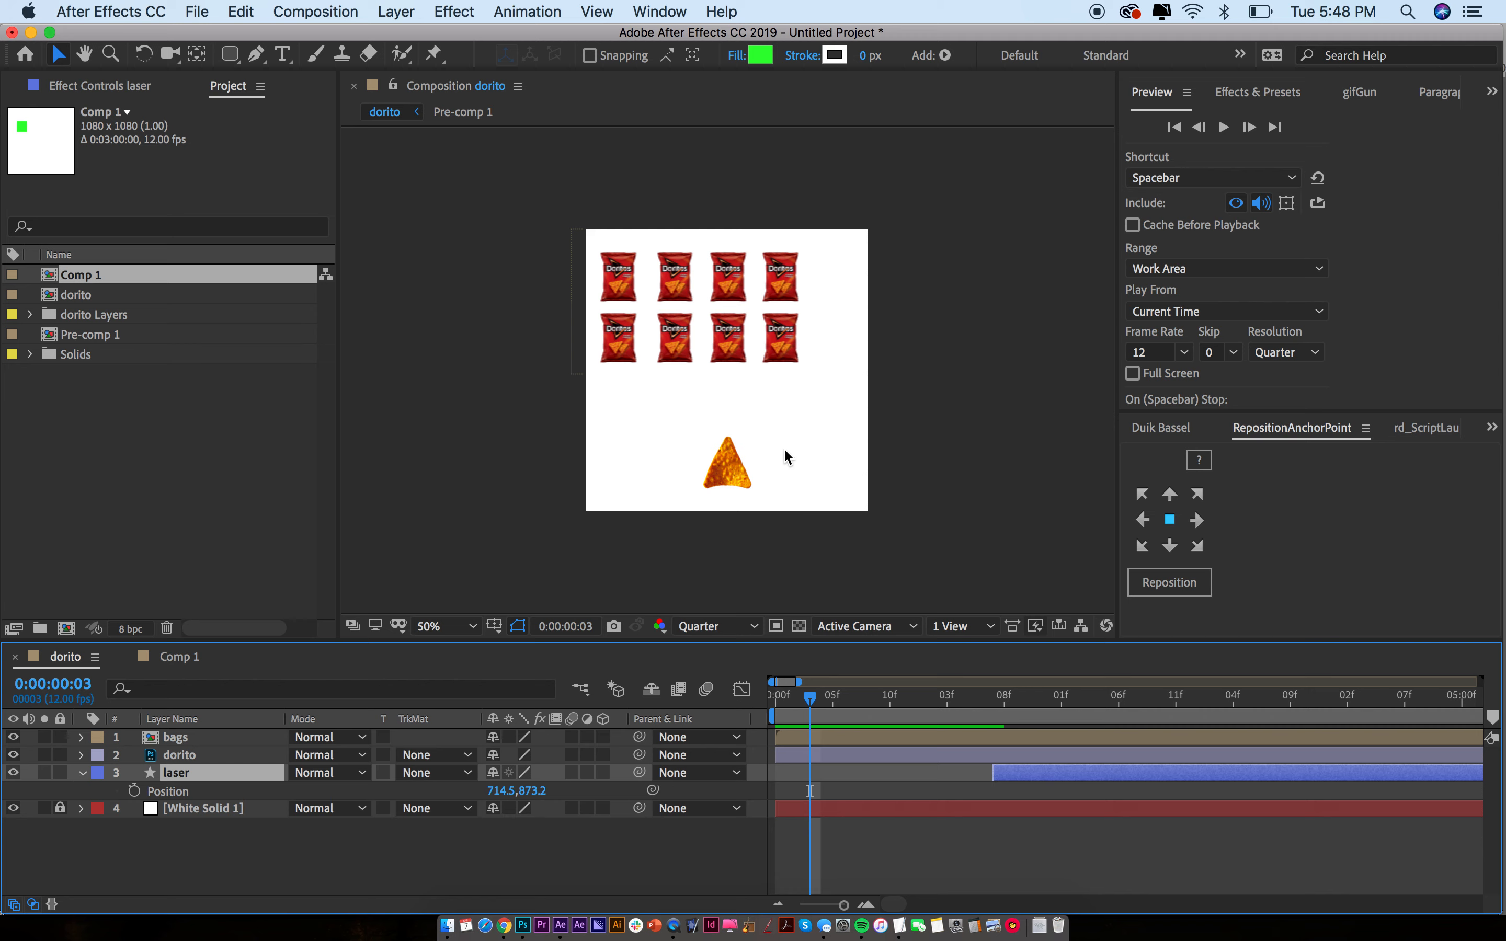
{"action": "left_click", "coordinate": [1039, 699]}
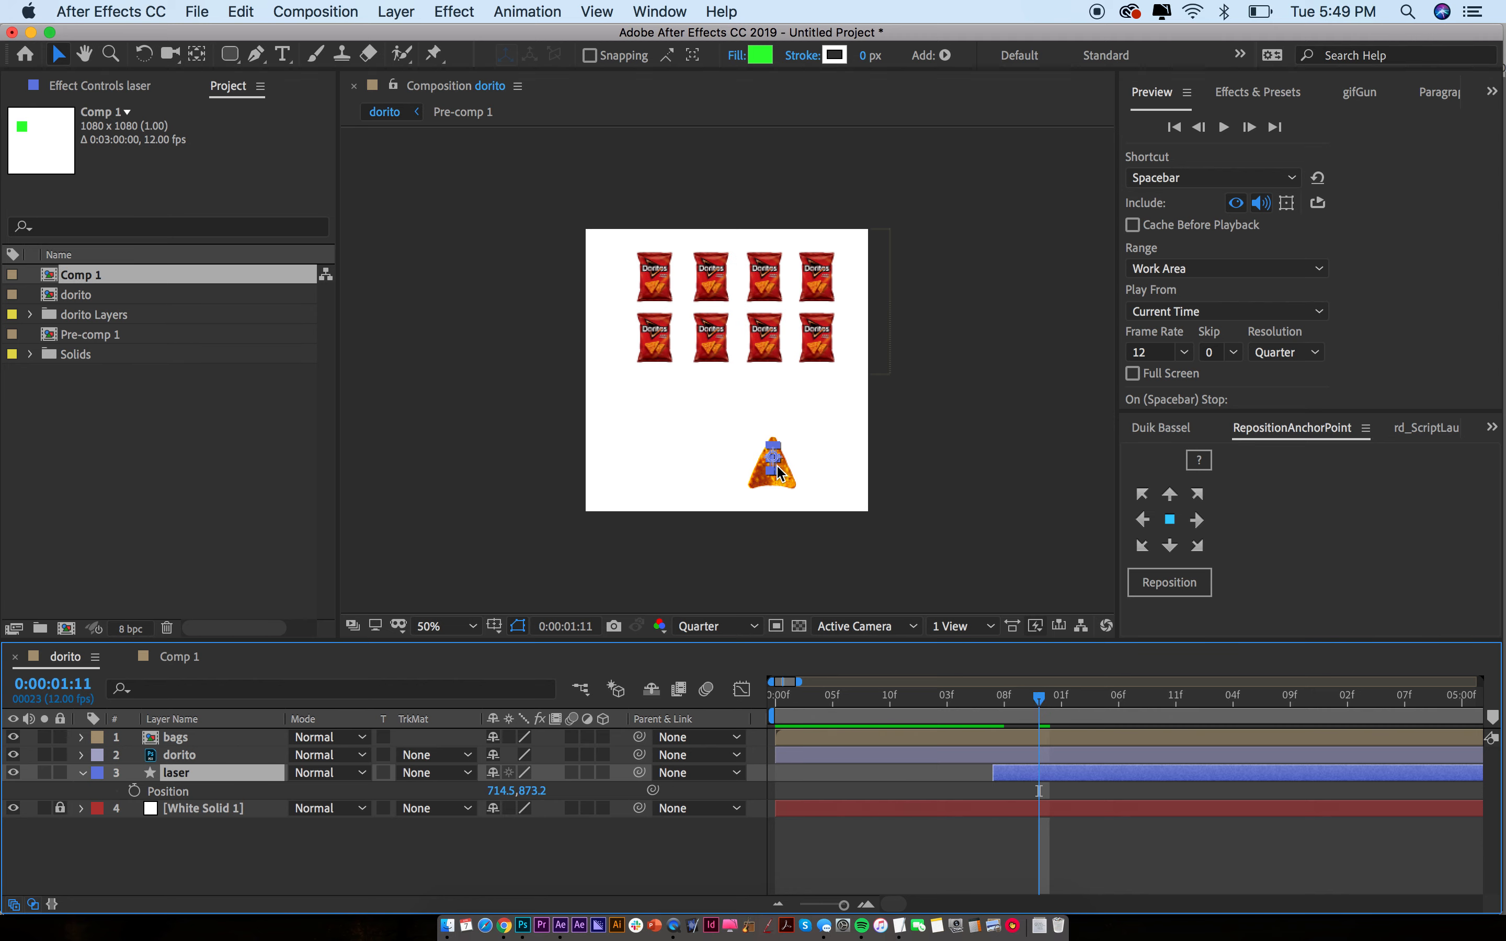
{"action": "left_click", "coordinate": [1015, 757]}
Keyframe the dorito sliding left to x 440 at 0:00:01:11
{"action": "key", "text": "p"}
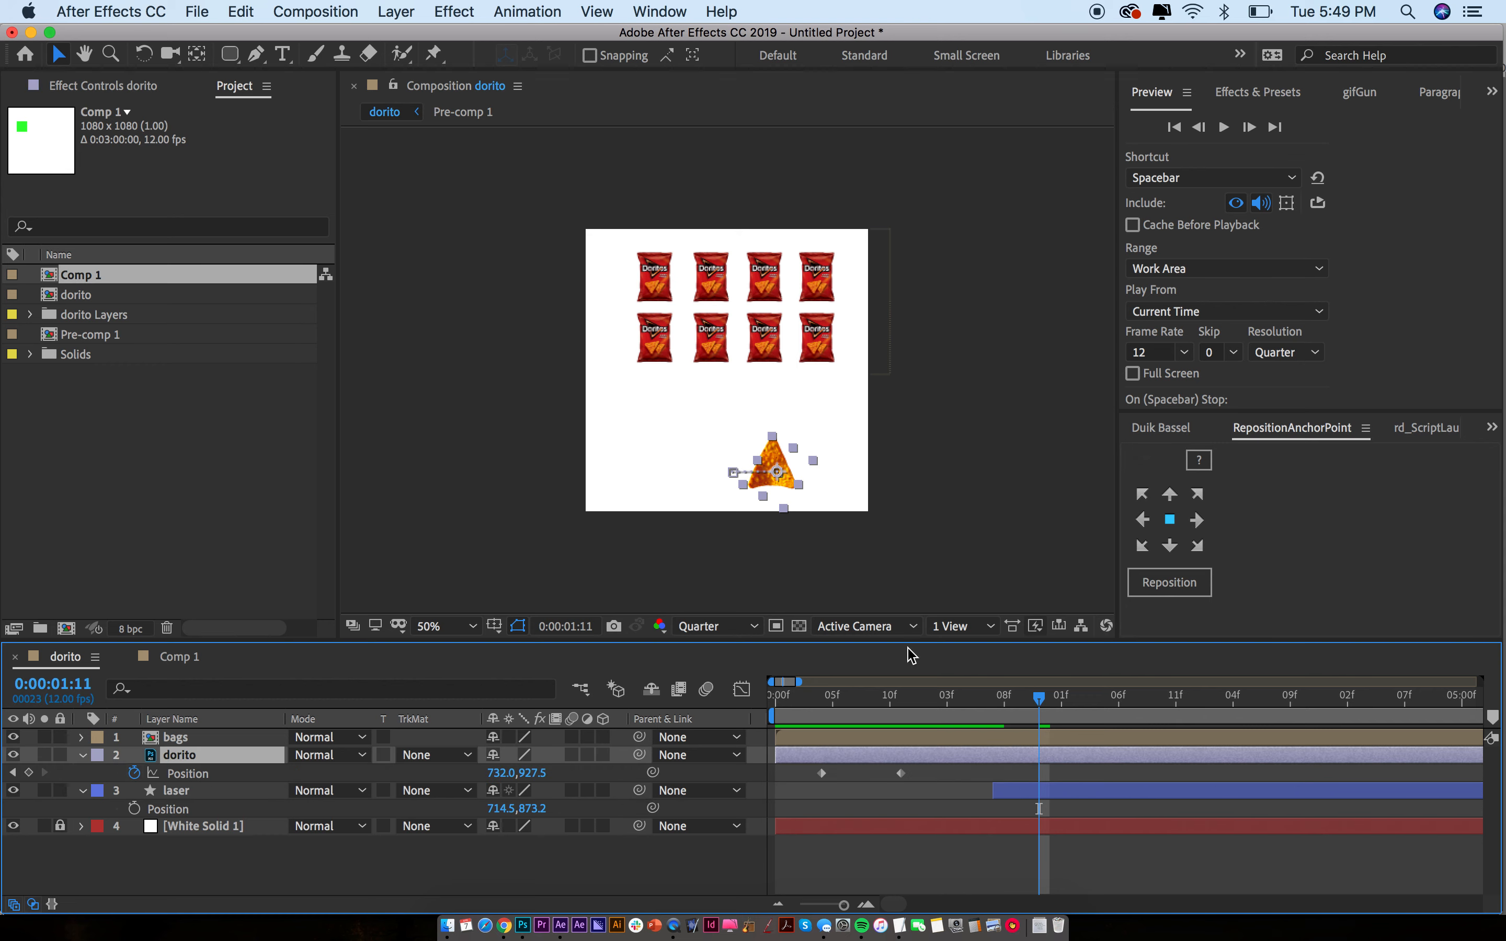
{"action": "left_click_drag", "start_coordinate": [779, 461], "coordinate": [698, 457]}
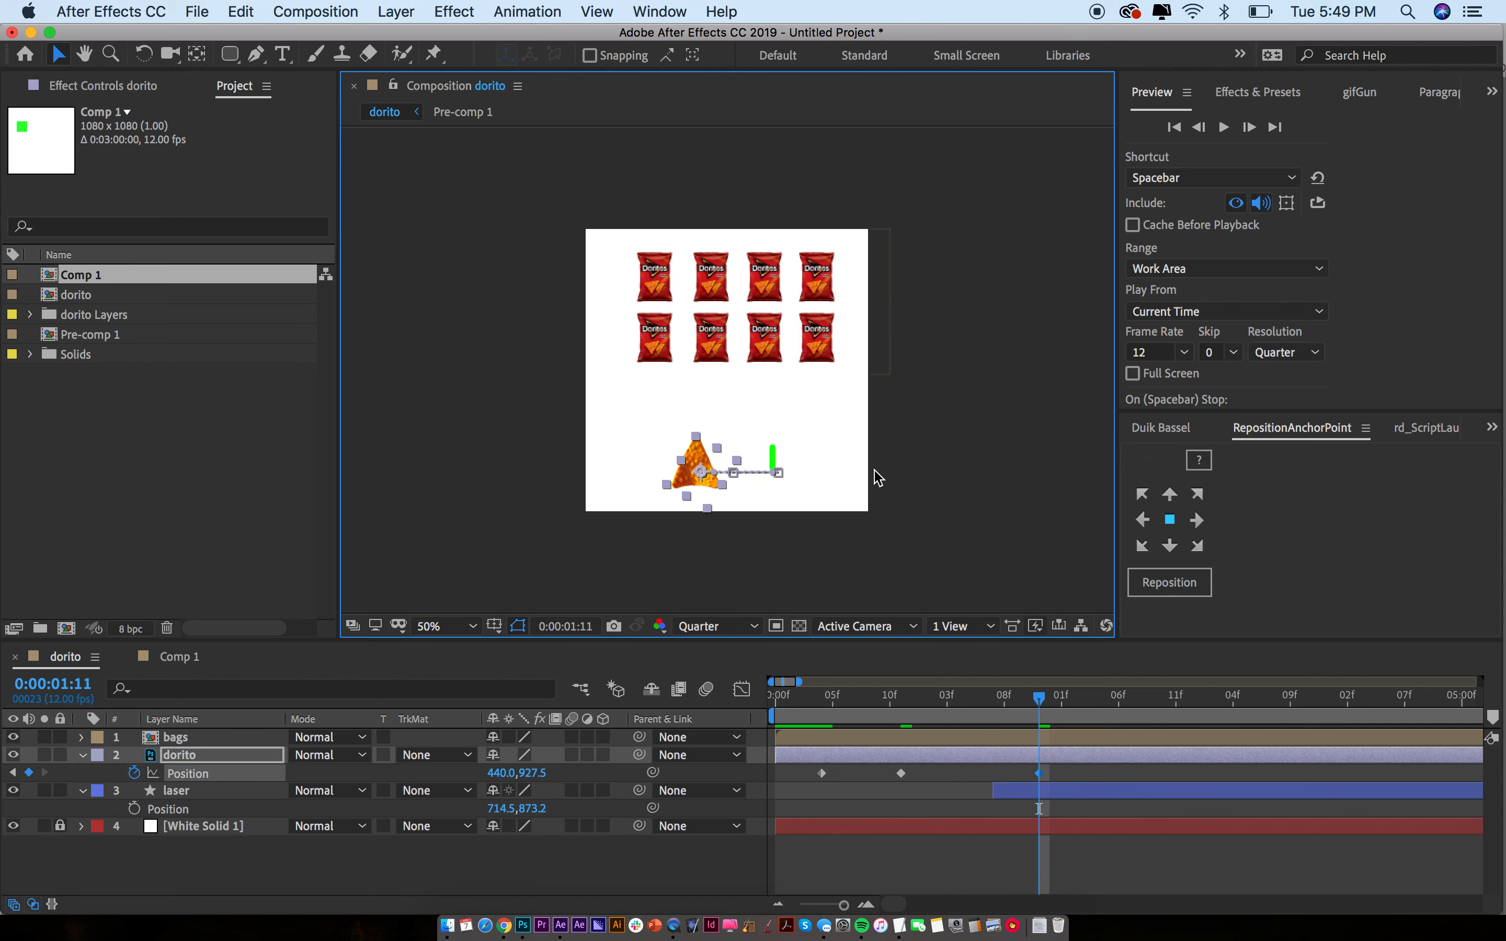
{"action": "left_click", "coordinate": [851, 471]}
View the composition at 100% and render the preview at Full resolution
{"action": "left_click", "coordinate": [774, 464]}
{"action": "key", "text": "."}
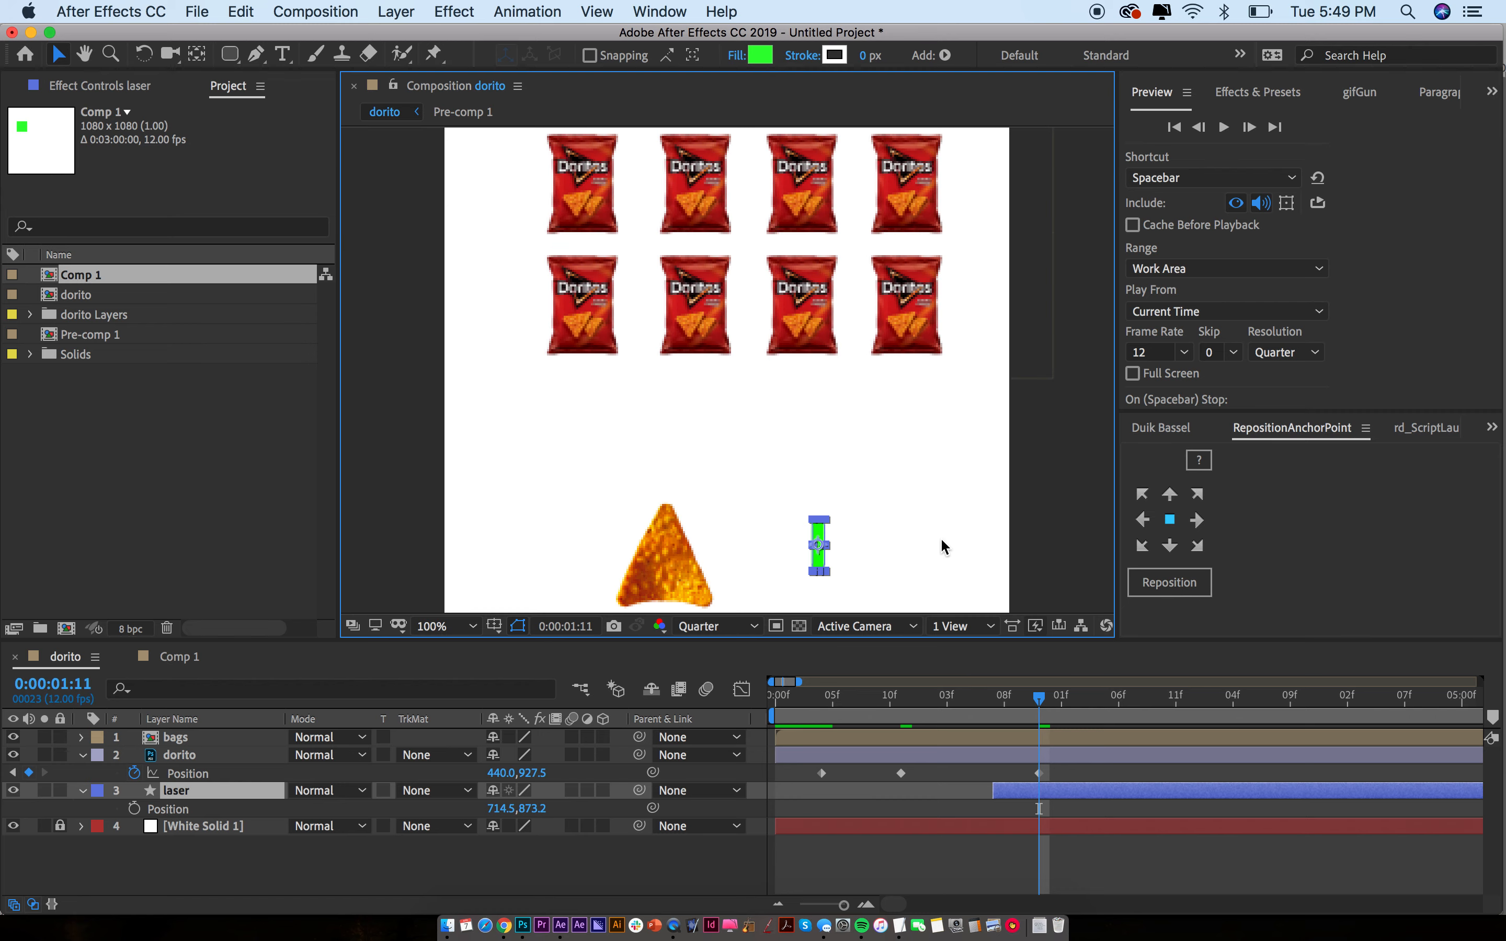
{"action": "left_click", "coordinate": [941, 540]}
{"action": "left_click_drag", "start_coordinate": [918, 528], "coordinate": [918, 480]}
{"action": "left_click", "coordinate": [741, 626]}
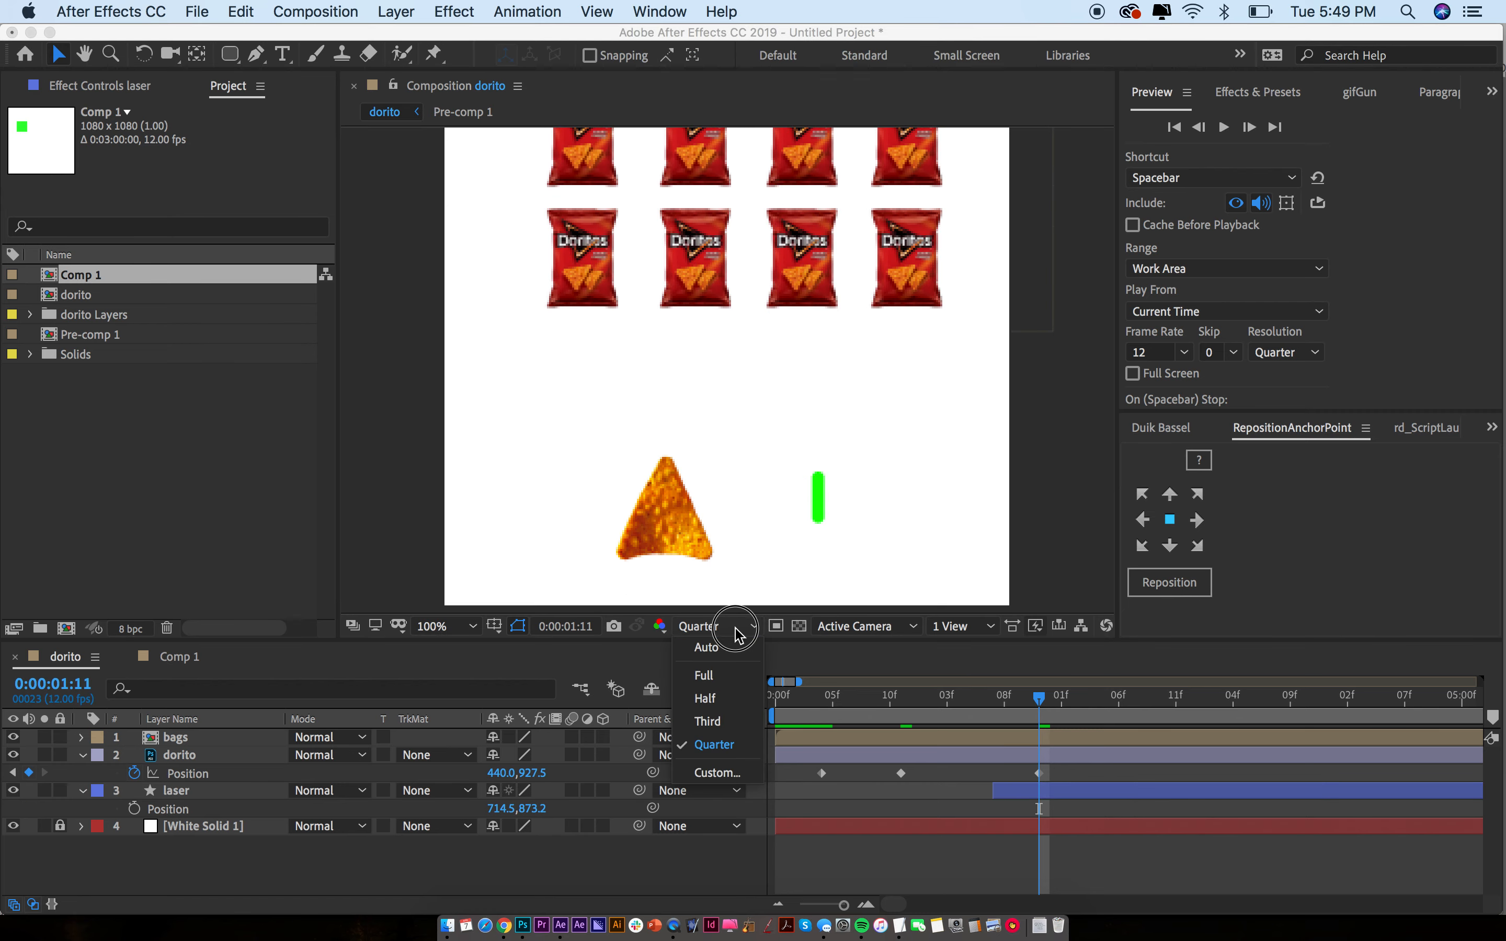
{"action": "left_click", "coordinate": [701, 683]}
Move the current time back to 0:00:01:07 with laser selected and zoom the timeline out
{"action": "left_click", "coordinate": [827, 498]}
{"action": "left_click", "coordinate": [896, 540]}
{"action": "left_click", "coordinate": [1036, 790]}
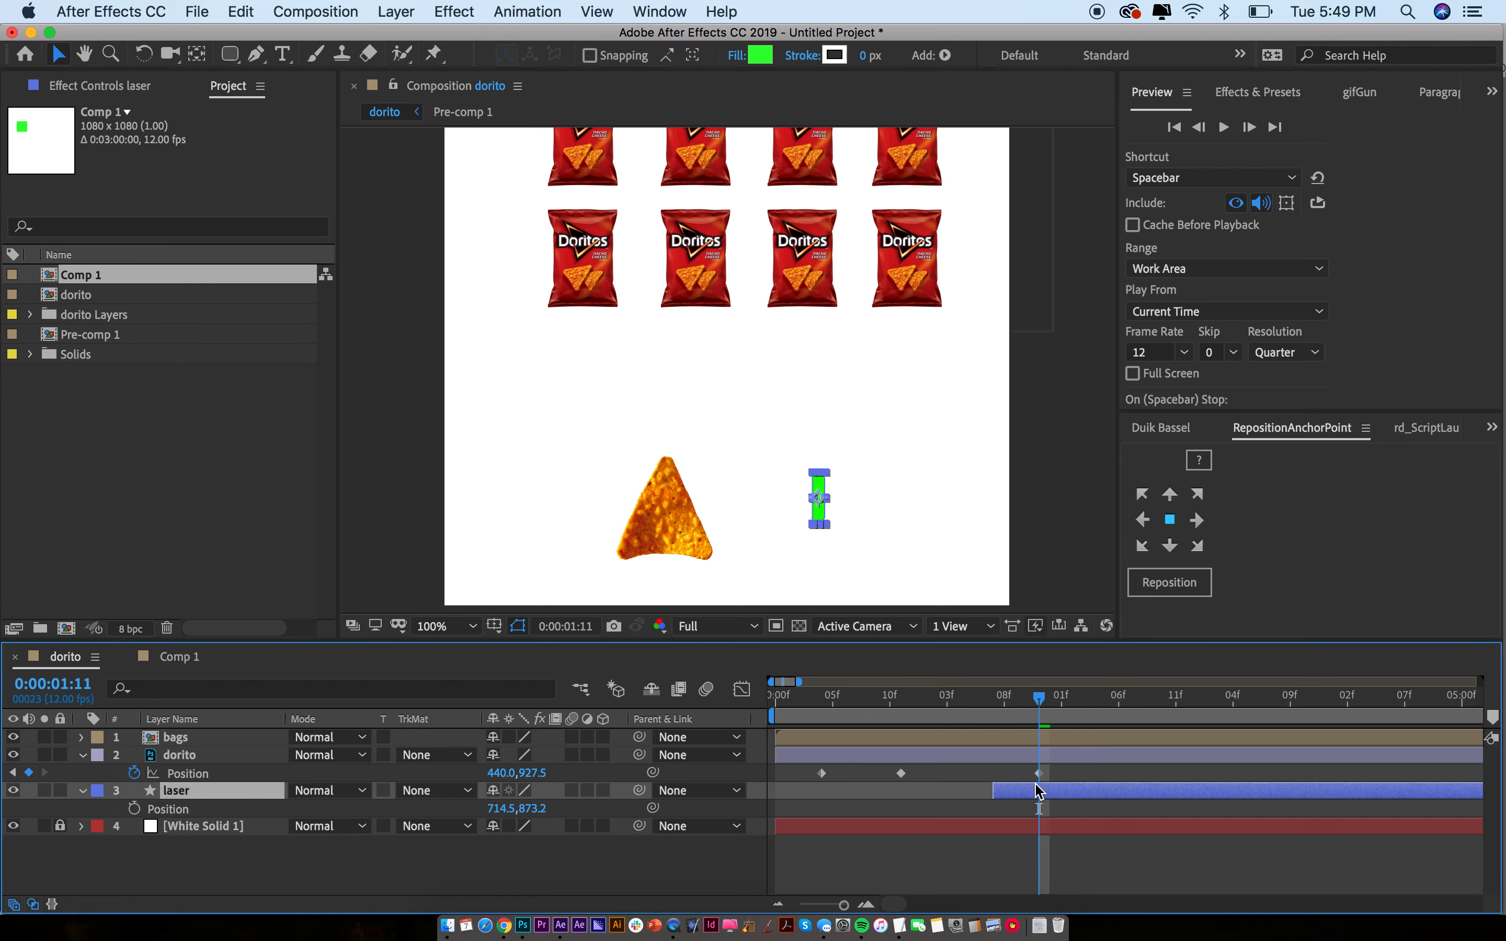
{"action": "left_click_drag", "start_coordinate": [1039, 701], "coordinate": [996, 700]}
{"action": "left_click", "coordinate": [1007, 788]}
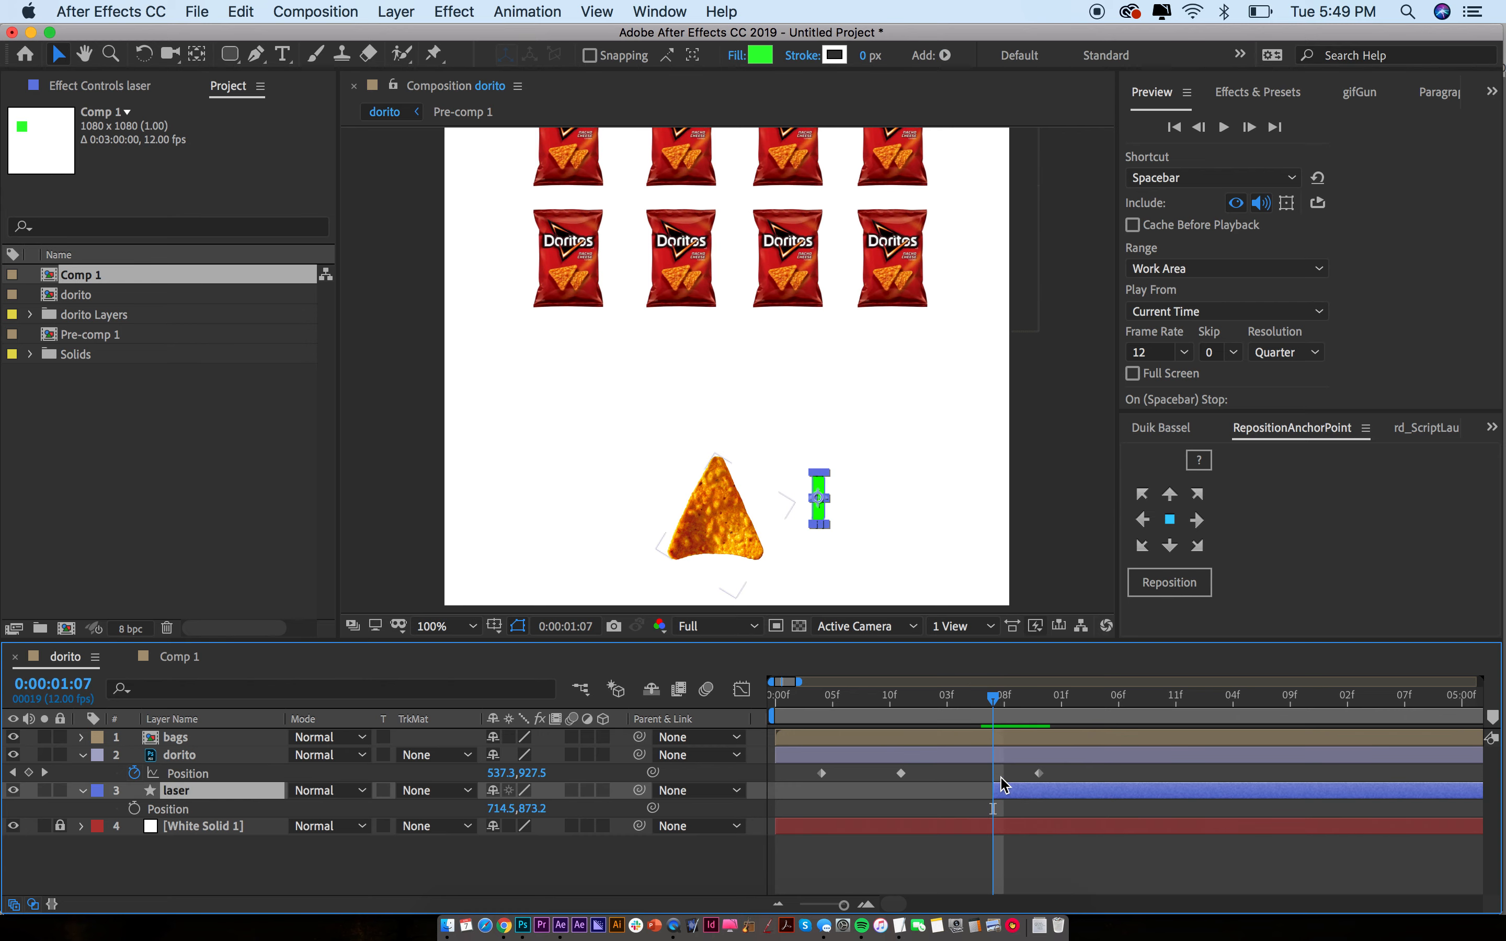
{"action": "key", "text": "minus"}
{"action": "key", "text": "minus"}
{"action": "key", "text": "minus"}
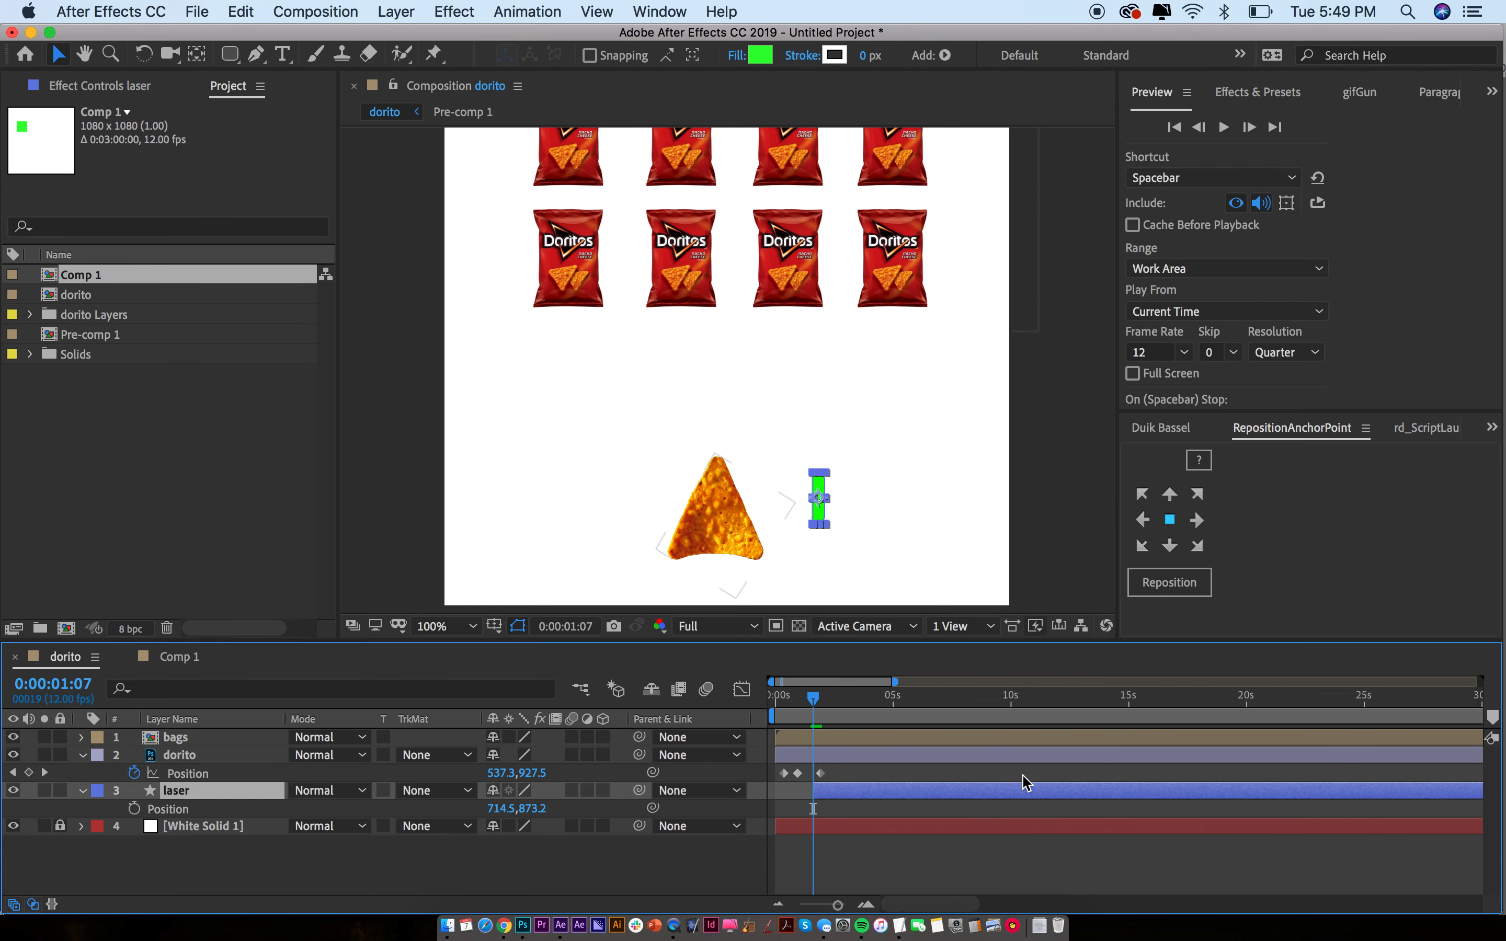
Zoom the view to 50% and make the laser layer start at 0:00:00:11
{"action": "key", "text": "comma"}
{"action": "key", "text": "comma"}
{"action": "mouse_move", "coordinate": [805, 703]}
{"action": "left_mouse_down"}
{"action": "mouse_move", "coordinate": [775, 702]}
{"action": "mouse_move", "coordinate": [803, 707]}
{"action": "left_mouse_up"}
{"action": "left_click", "coordinate": [819, 774]}
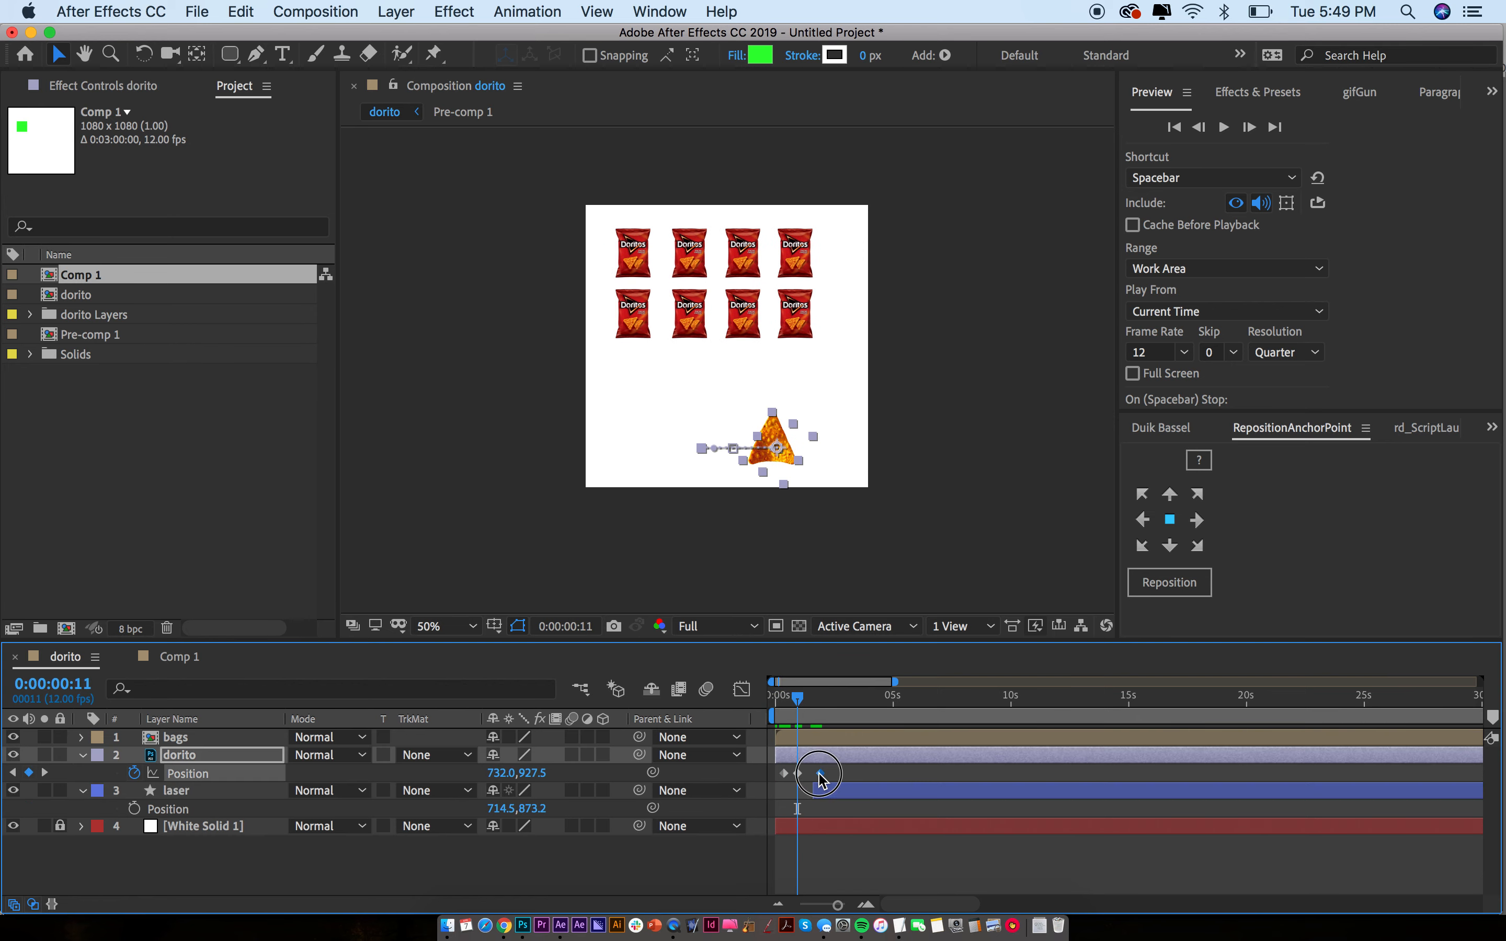
{"action": "key", "text": "semicolon"}
{"action": "scroll", "coordinate": [819, 774], "scroll_direction": "left", "scroll_amount": 1}
{"action": "left_click", "coordinate": [1006, 775]}
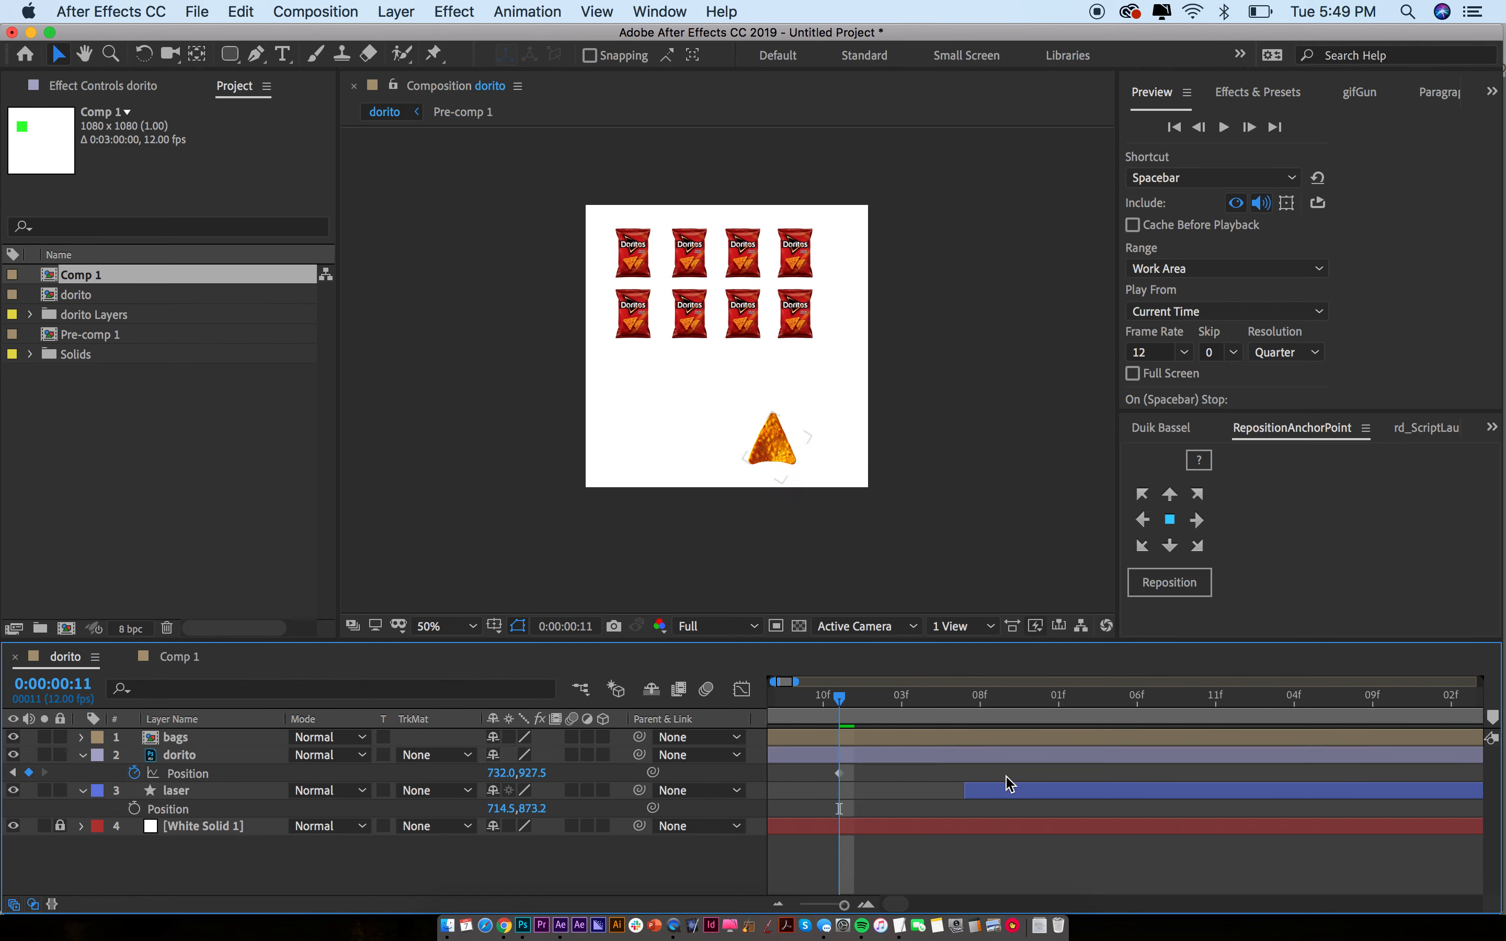
{"action": "left_click_drag", "start_coordinate": [982, 796], "coordinate": [862, 796]}
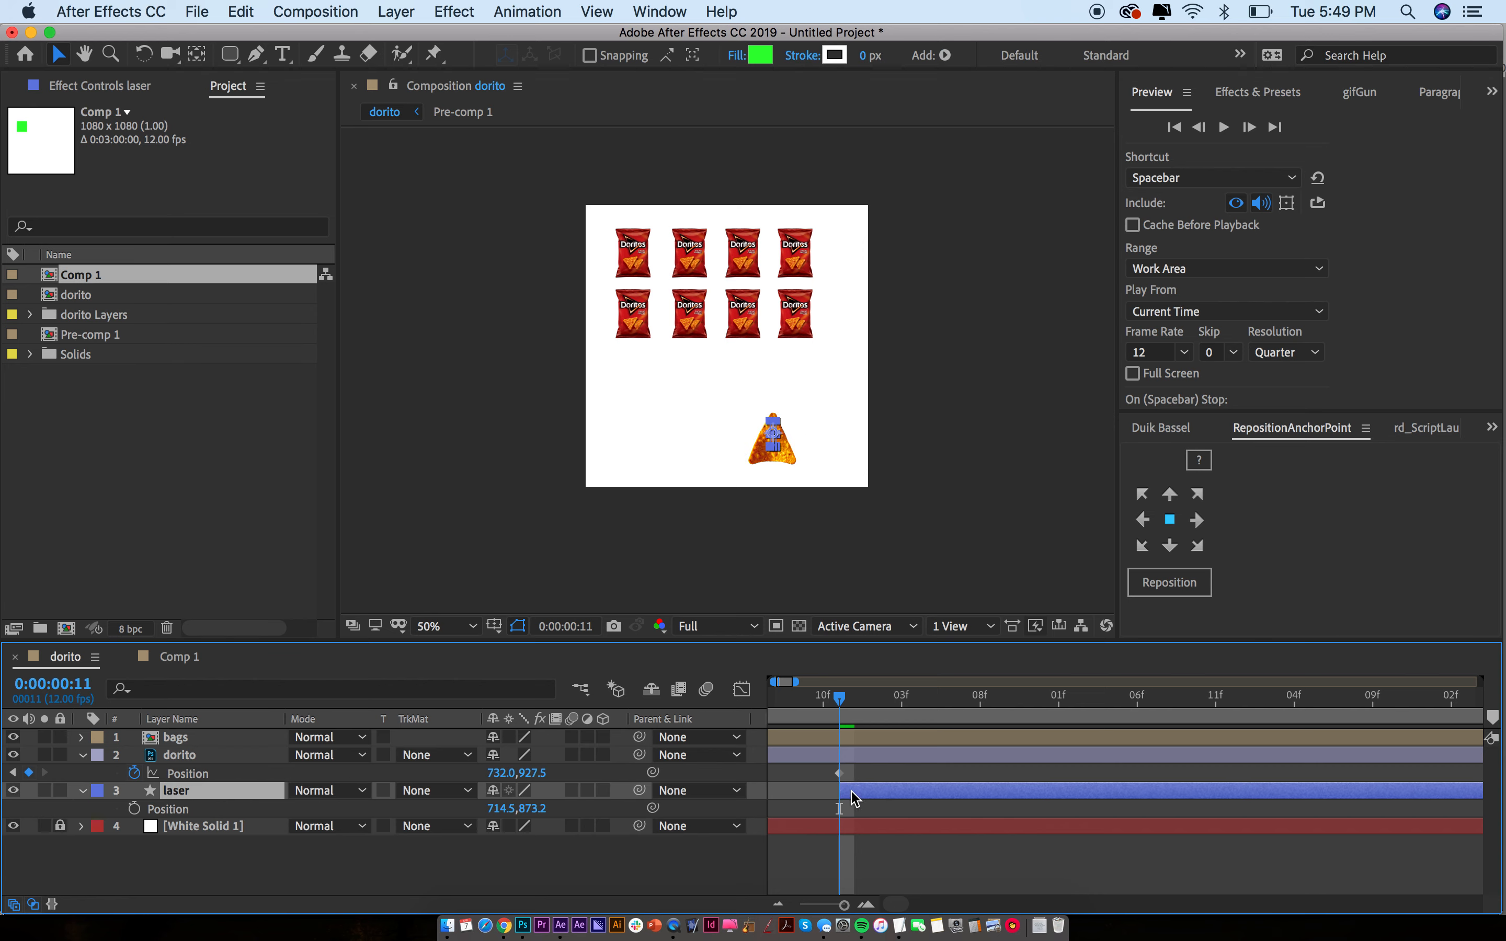
Keyframe the laser's Position so it shoots up to the bag rows by 0:00:01:06, then preview
{"action": "left_click", "coordinate": [925, 472]}
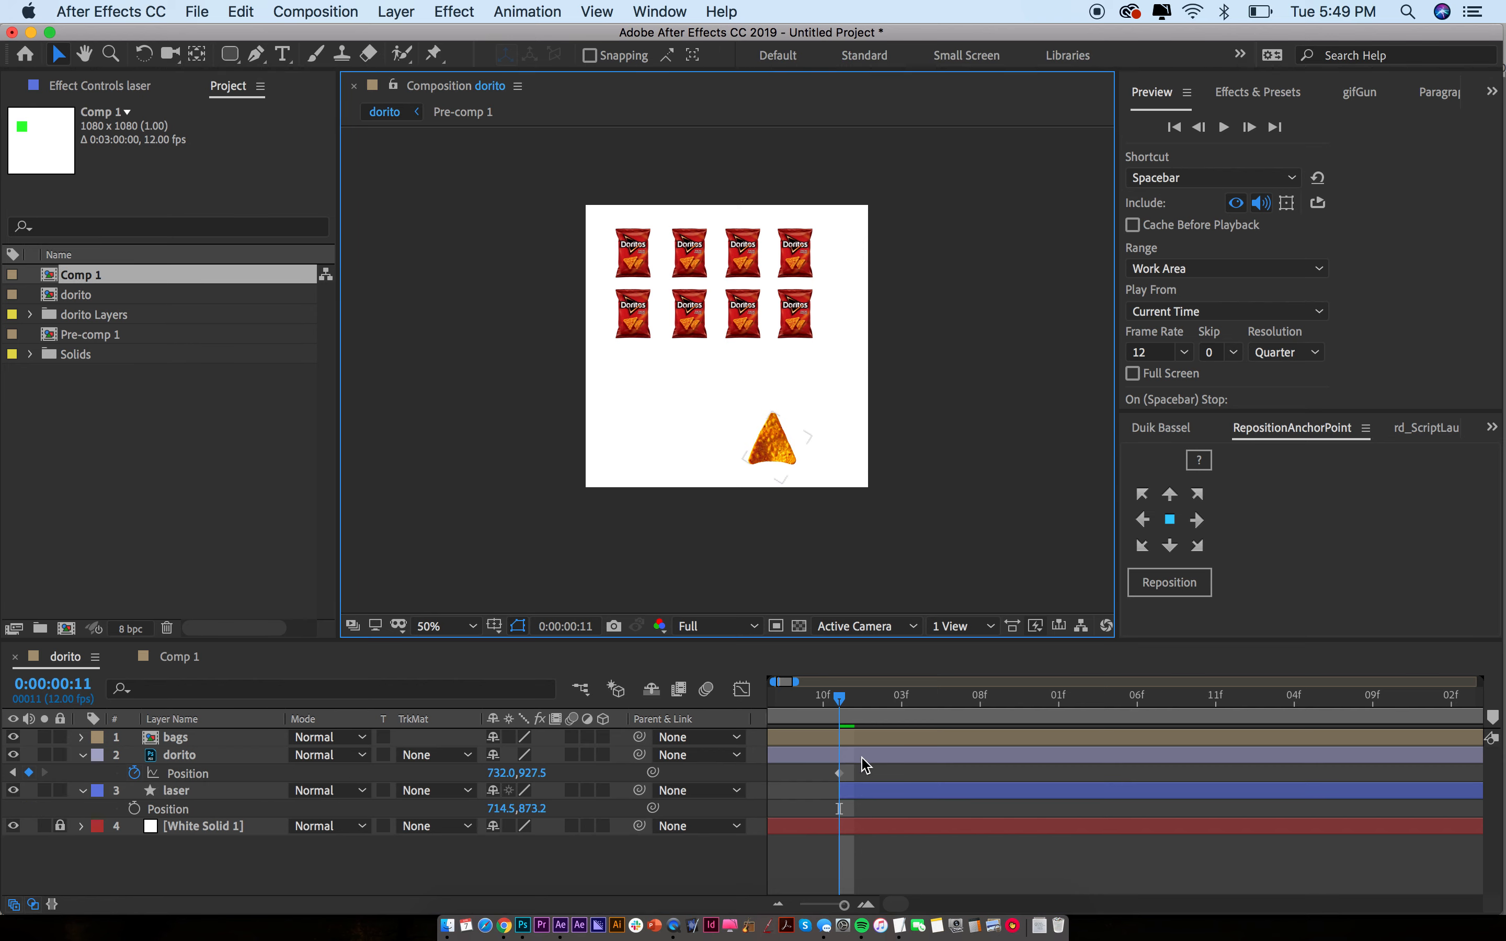
{"action": "left_click", "coordinate": [858, 797]}
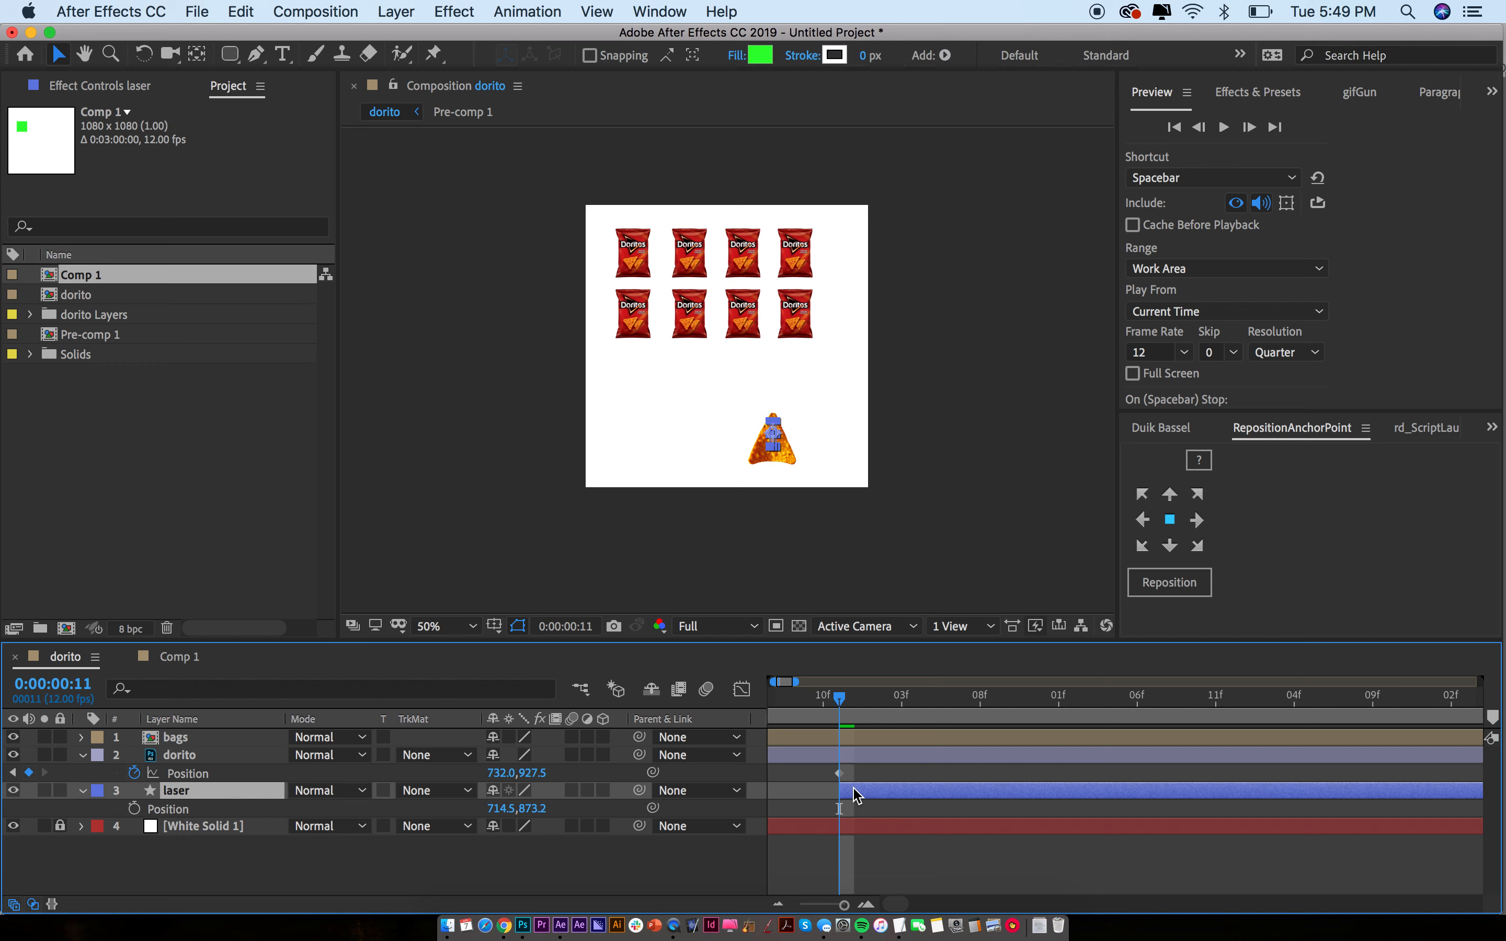
{"action": "key", "text": "alt+shift+p"}
{"action": "left_click_drag", "start_coordinate": [861, 710], "coordinate": [956, 709]}
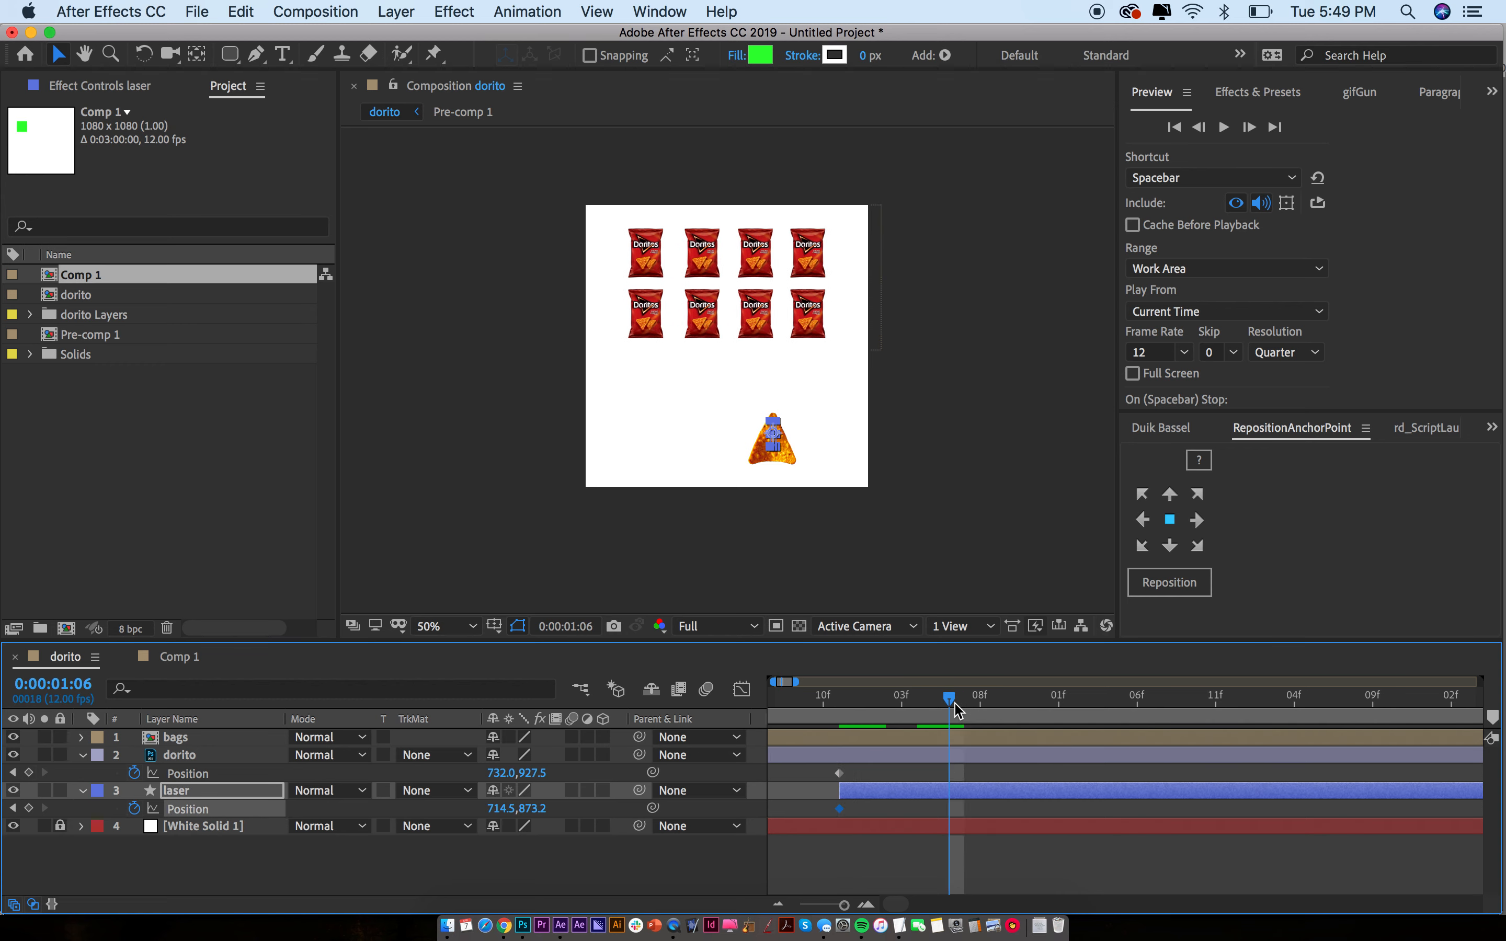
{"action": "key", "text": "shift+Up"}
{"action": "key", "text": "shift+Up"}
{"action": "key", "text": "shift+Up"}
{"action": "key", "text": "shift+Up"}
{"action": "key", "text": "shift+Up"}
{"action": "key", "text": "shift+Up"}
{"action": "key", "text": "shift+Up"}
{"action": "key", "text": "shift+Up"}
{"action": "key", "text": "shift+Up"}
{"action": "key", "text": "shift+Up"}
{"action": "key", "text": "shift+Up"}
{"action": "key", "text": "shift+Up"}
{"action": "key", "text": "shift+Up"}
{"action": "key", "text": "shift+Up"}
{"action": "key", "text": "shift+Up"}
{"action": "key", "text": "shift+Up"}
{"action": "key", "text": "shift+Up"}
{"action": "key", "text": "shift+Up"}
{"action": "key", "text": "shift+Up"}
{"action": "key", "text": "shift+Up"}
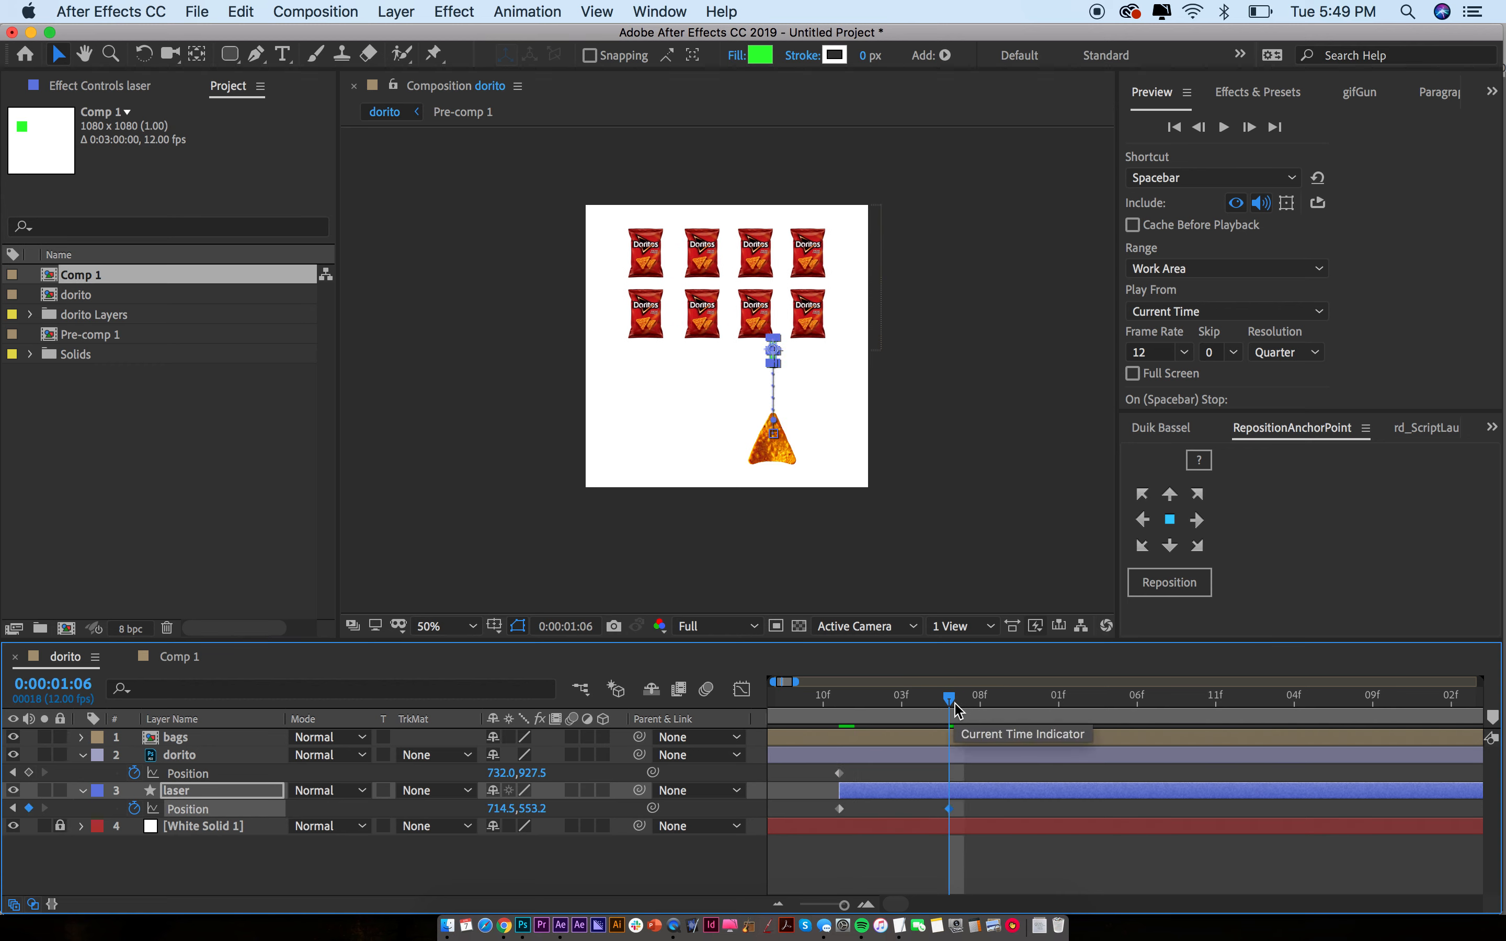
{"action": "key", "text": "space"}
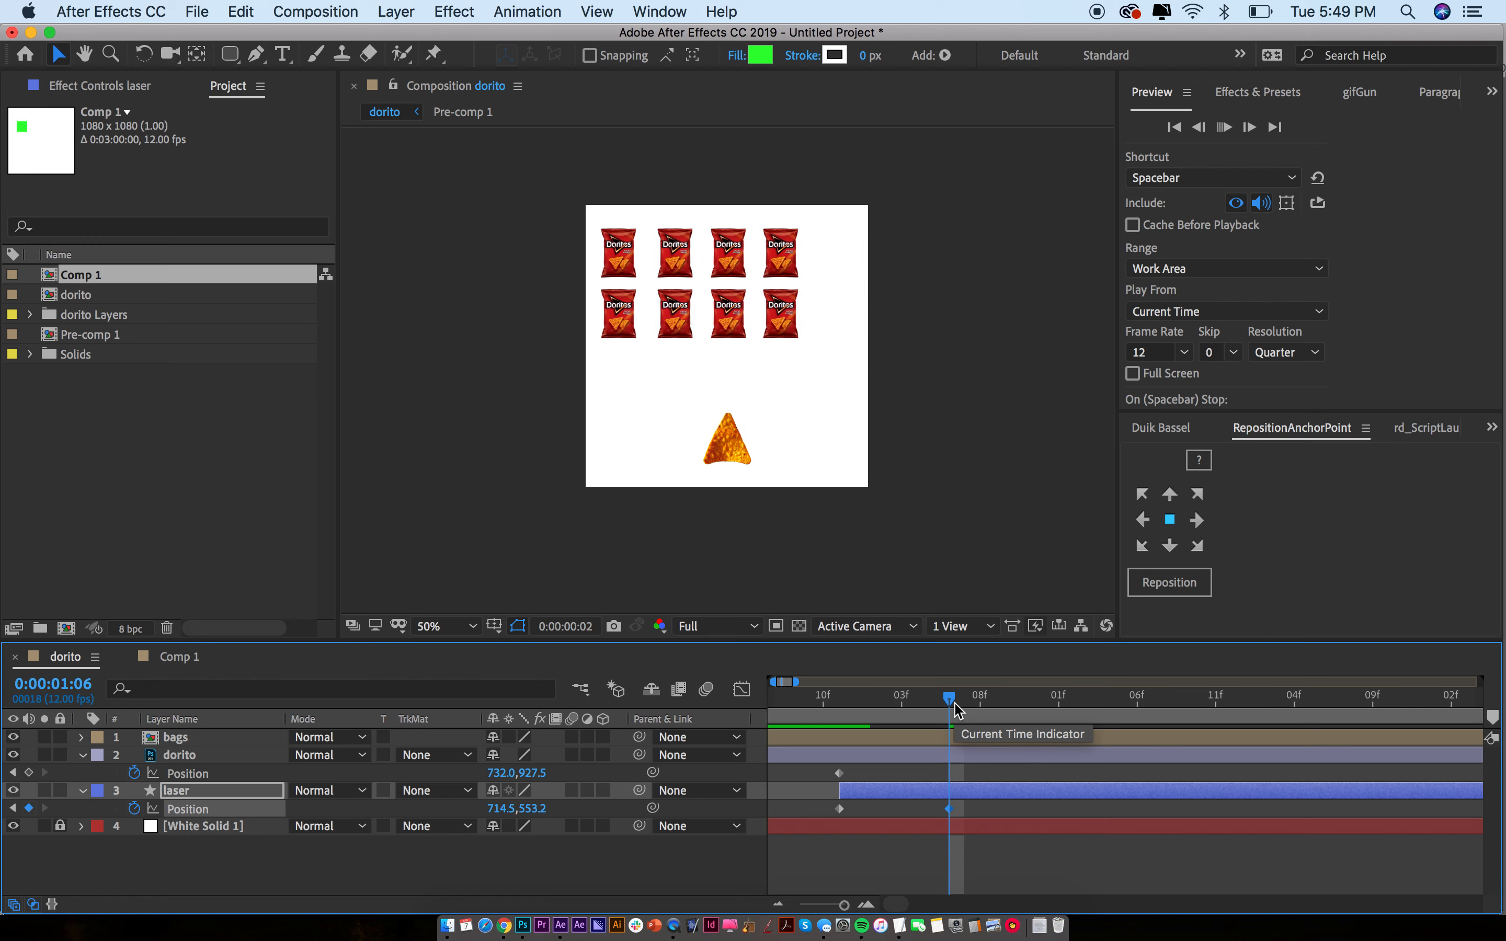
{"action": "key", "text": "space"}
Try the laser's end keyframe at 0:00:02:02, preview, then pull it earlier
{"action": "left_click_drag", "start_coordinate": [841, 696], "coordinate": [1073, 705]}
{"action": "left_click_drag", "start_coordinate": [950, 808], "coordinate": [1075, 811]}
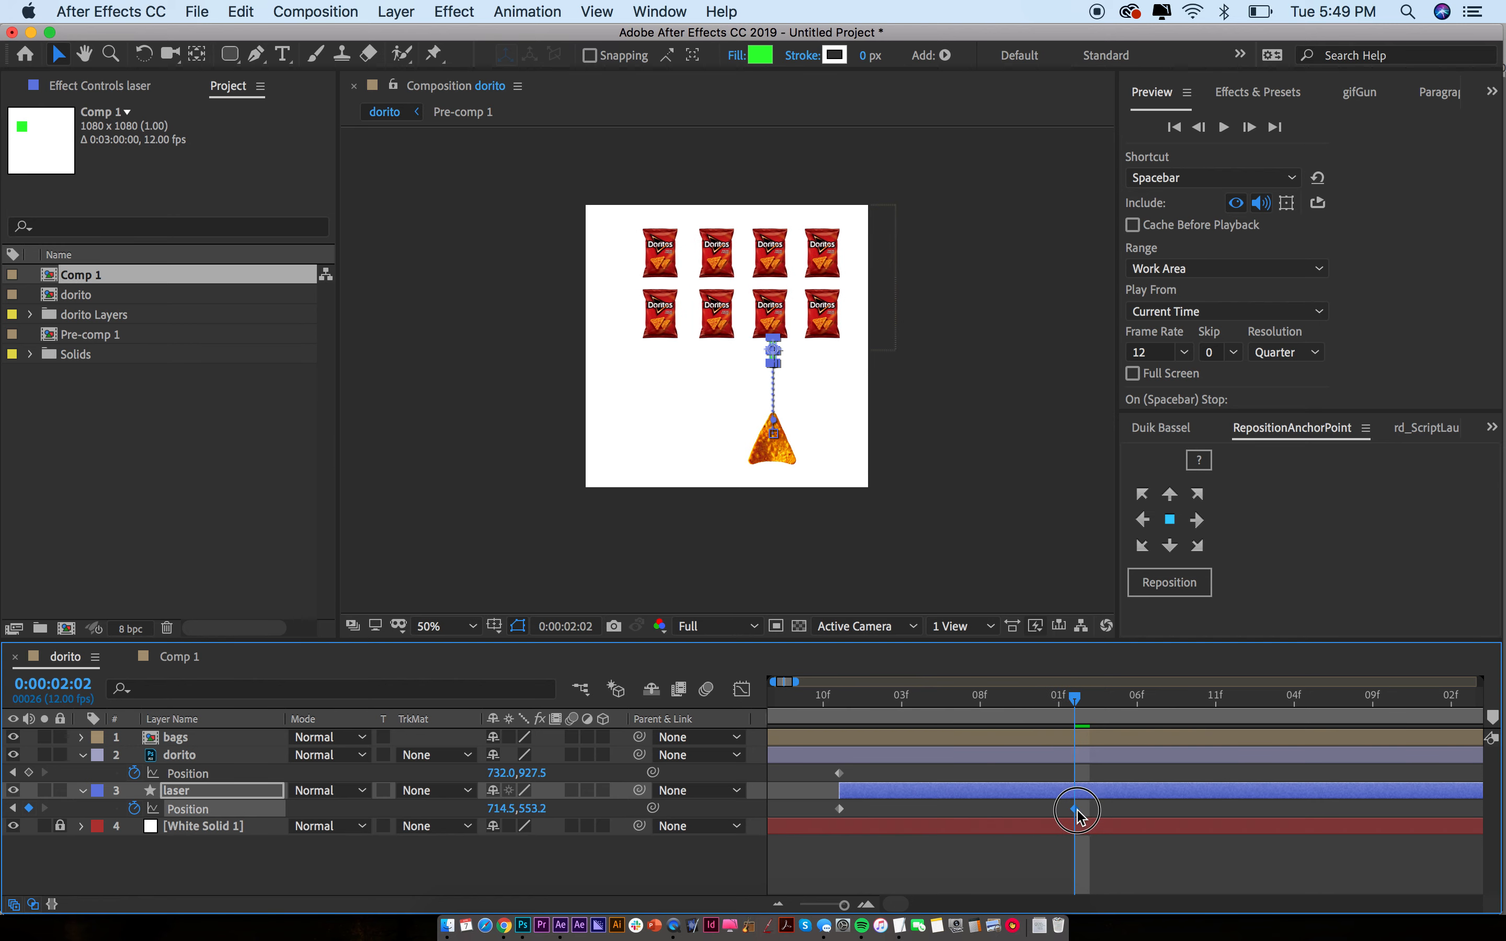
{"action": "key", "text": "space"}
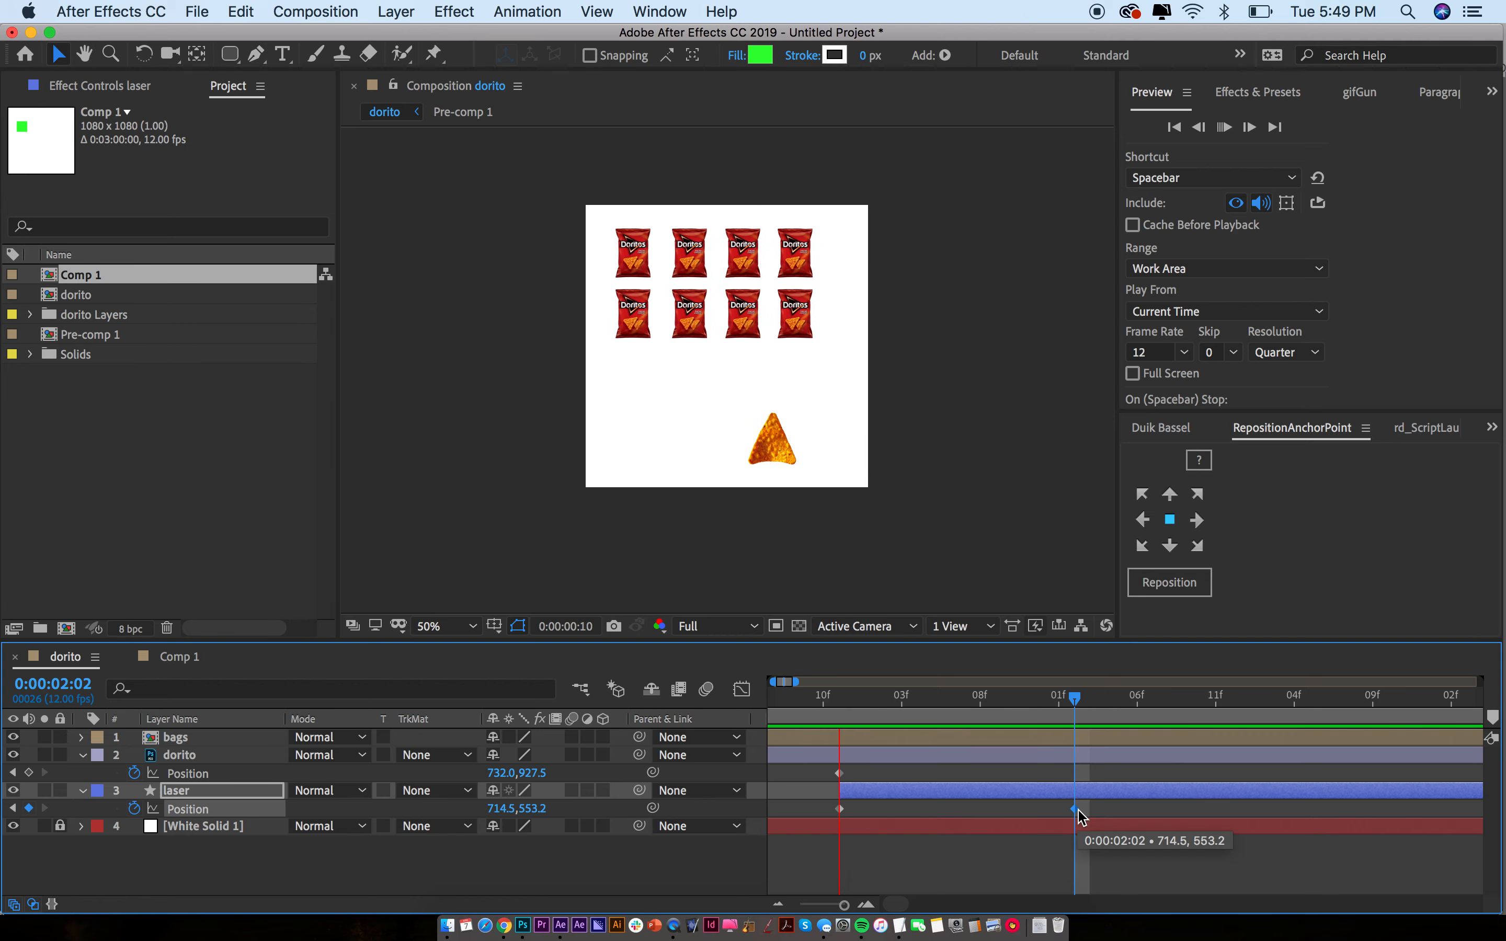
{"action": "left_click_drag", "start_coordinate": [1075, 810], "coordinate": [980, 810]}
Move the bags layer's second Position keyframe earlier
{"action": "left_click", "coordinate": [944, 741]}
{"action": "key", "text": "u"}
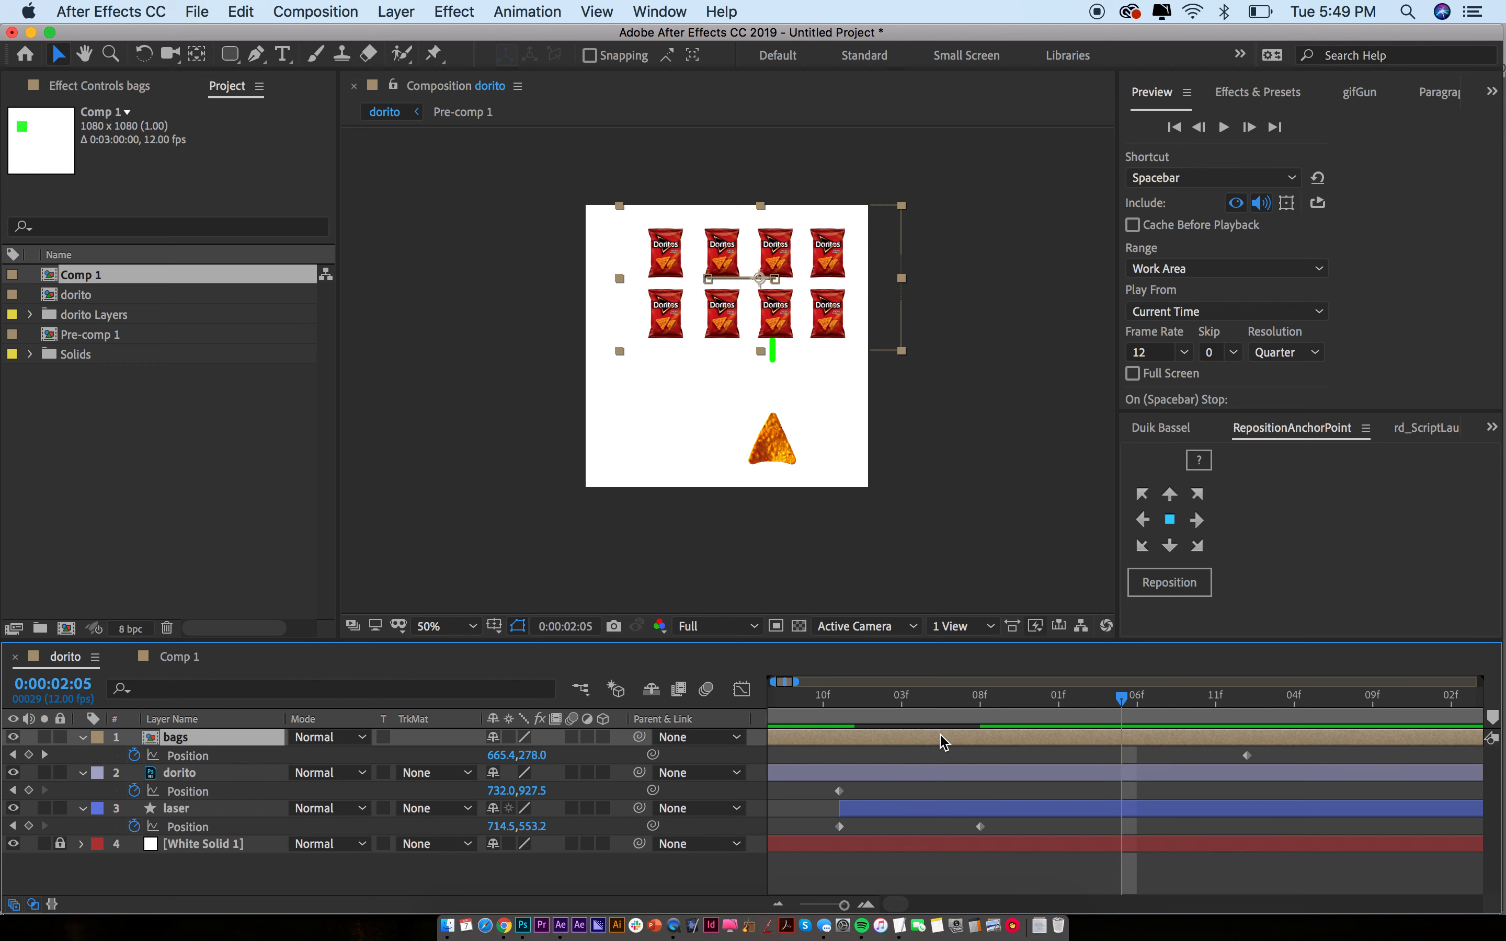
{"action": "key", "text": "minus"}
{"action": "left_click_drag", "start_coordinate": [991, 755], "coordinate": [963, 755]}
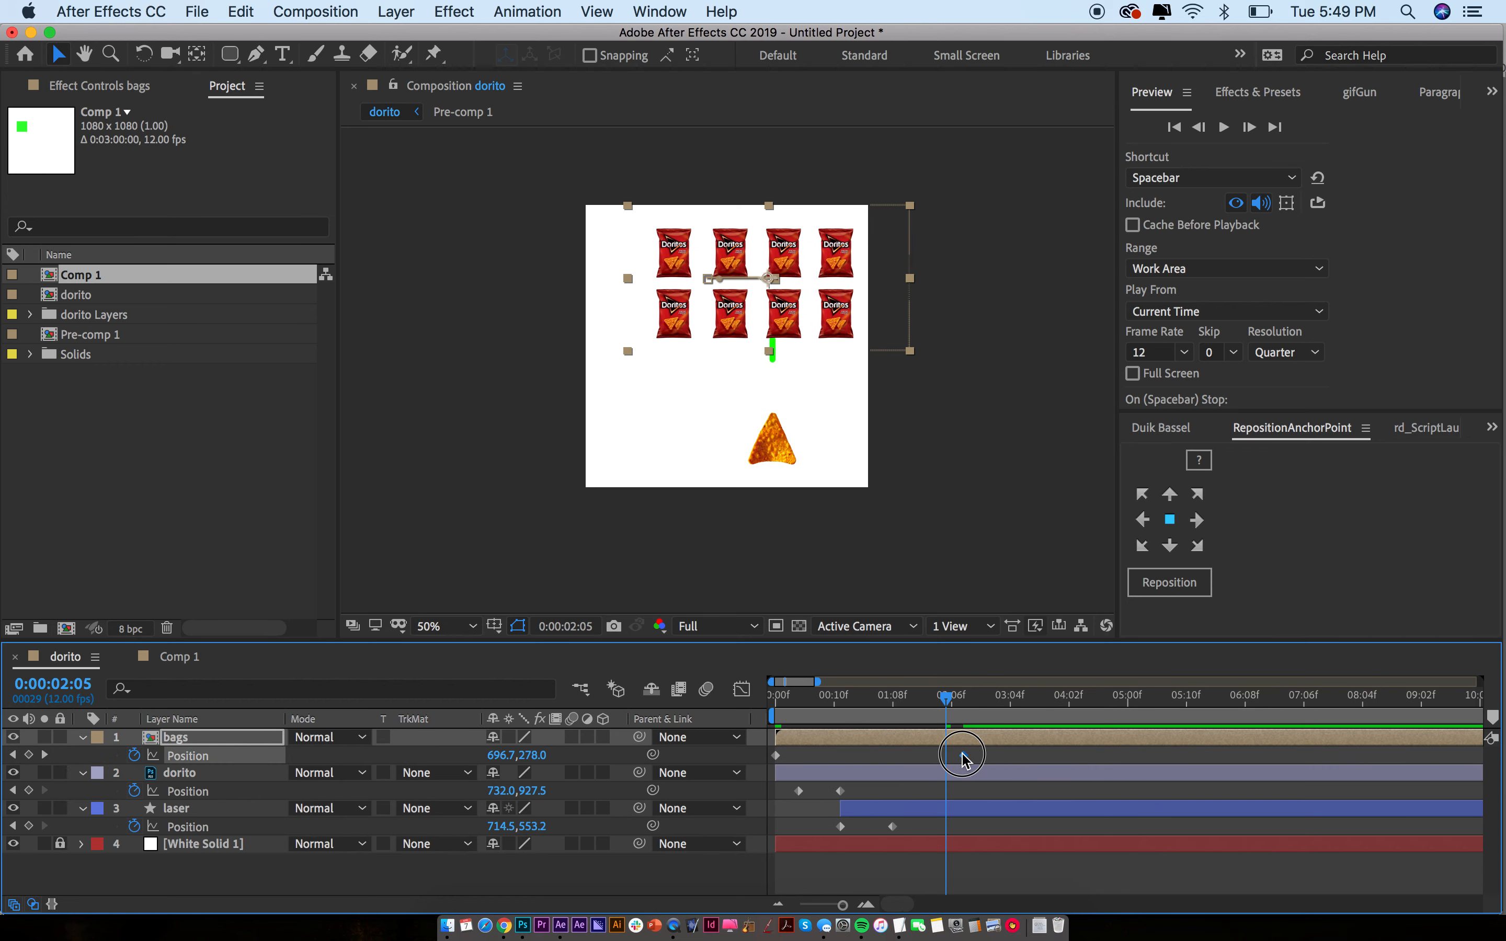
Place the laser's end keyframe at 0:00:01:10, preview, and park the time at 01:10
{"action": "left_click", "coordinate": [895, 715]}
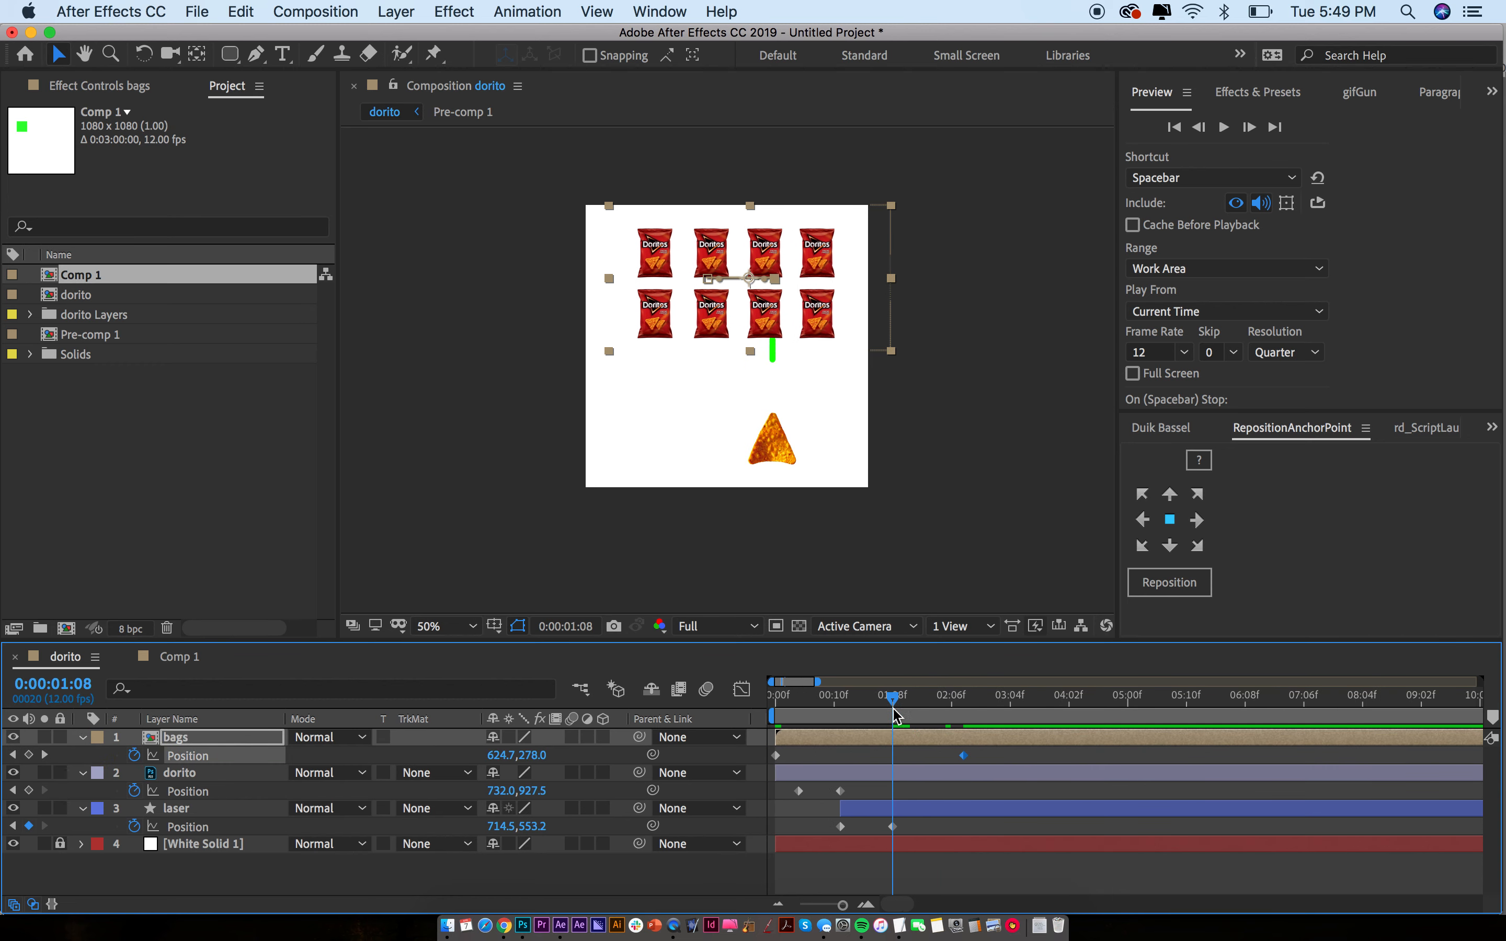
{"action": "left_click_drag", "start_coordinate": [894, 830], "coordinate": [906, 830]}
{"action": "key", "text": "space"}
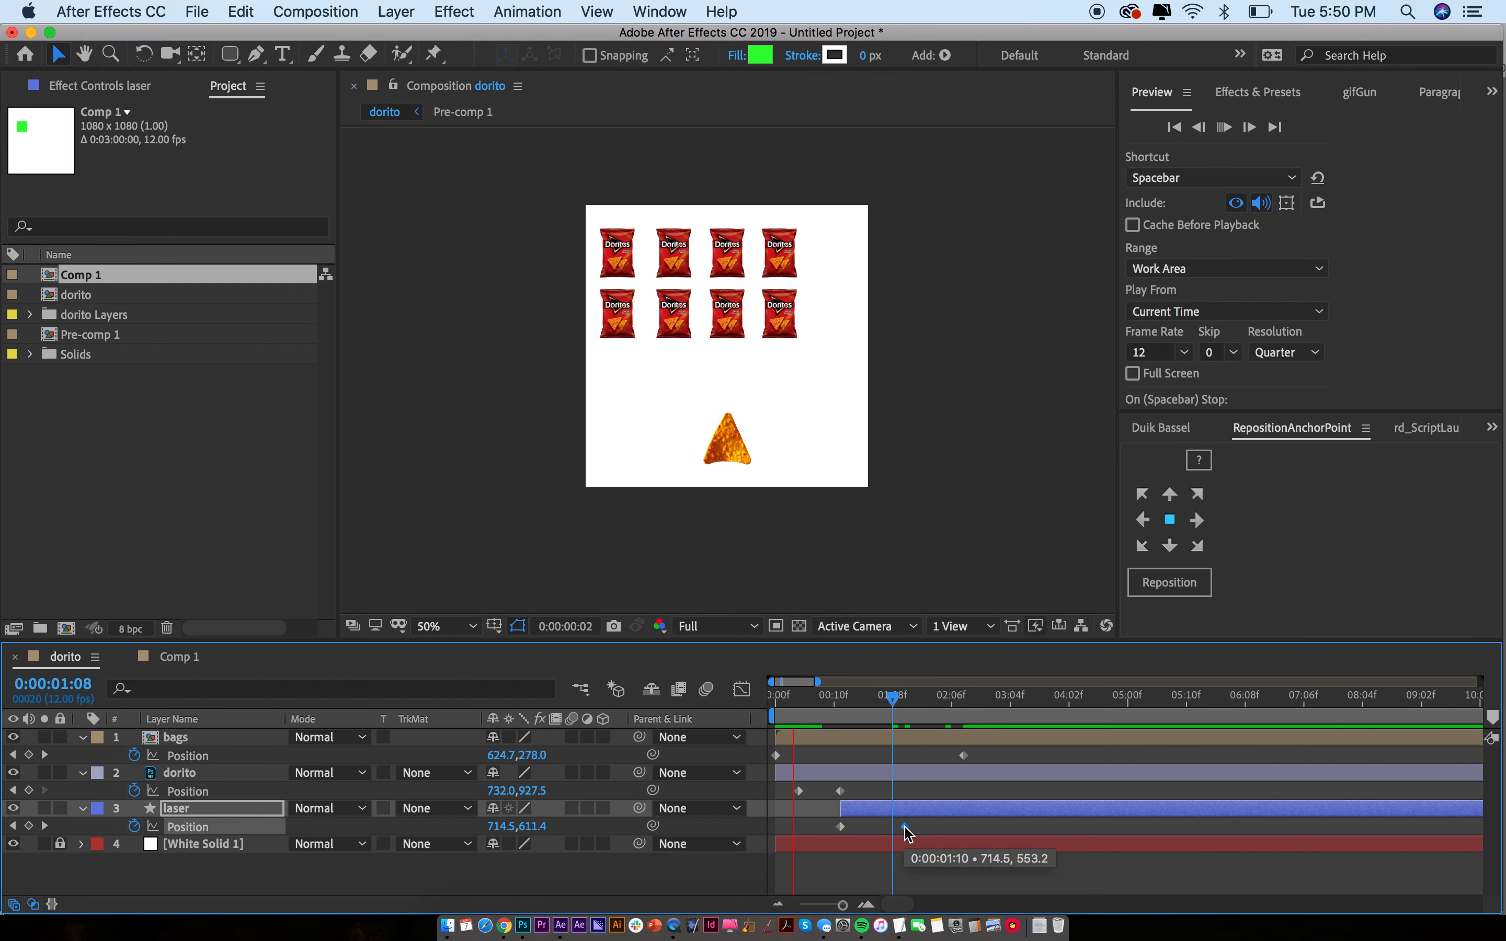
{"action": "key", "text": "space"}
{"action": "left_click", "coordinate": [909, 707]}
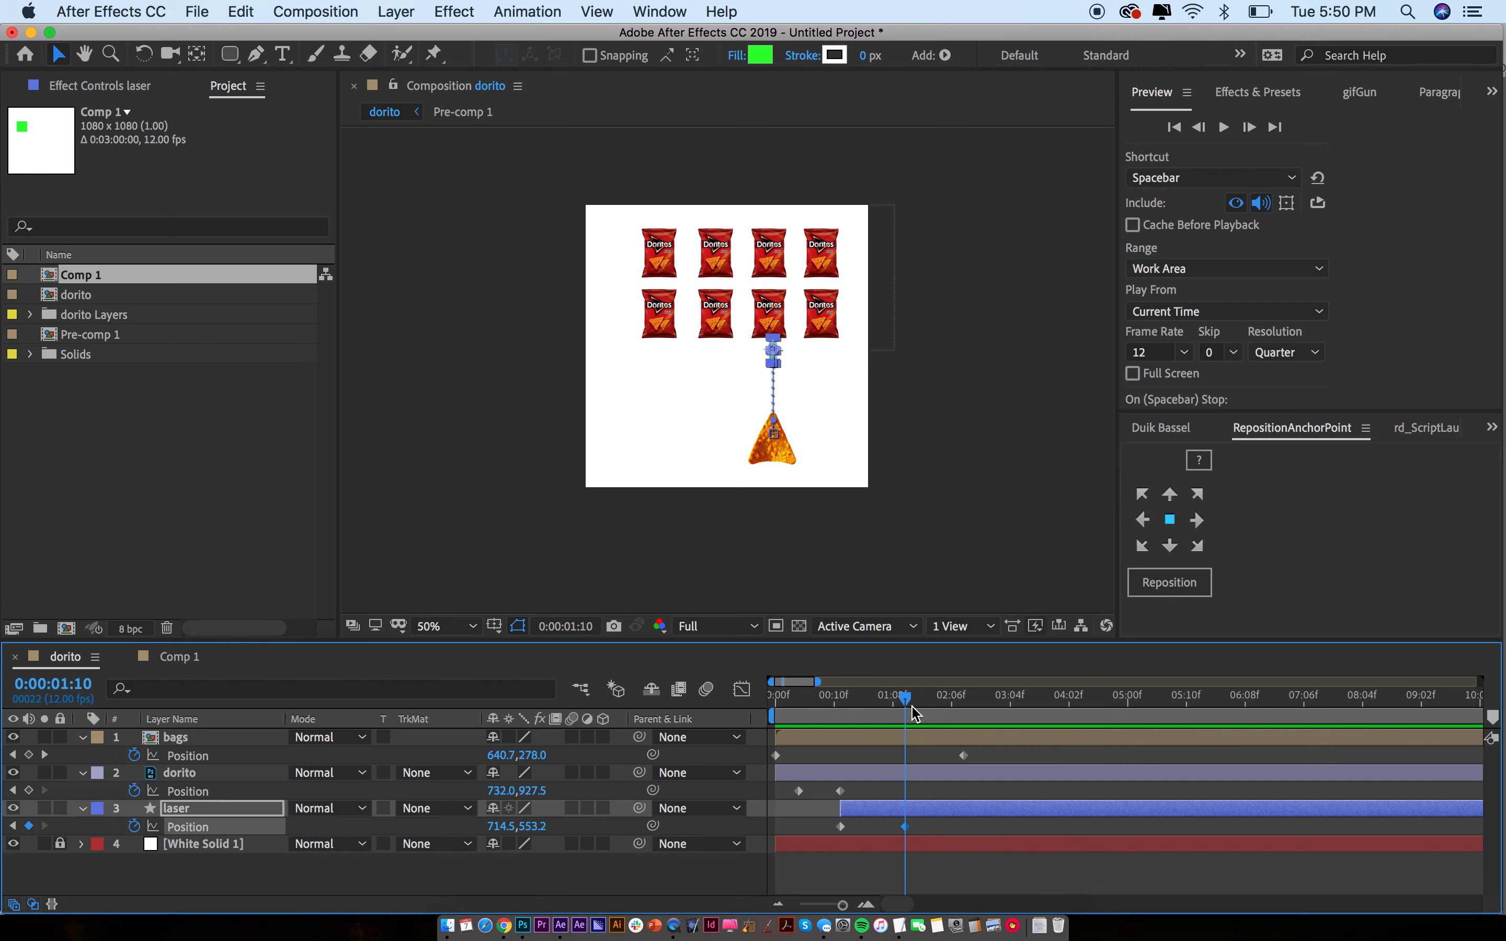
{"action": "left_click", "coordinate": [912, 737]}
In Pre-comp 1, split Layer 8's bag at 0:00:01:10 and delete the later half
{"action": "double_click", "coordinate": [911, 738]}
{"action": "left_click", "coordinate": [739, 406]}
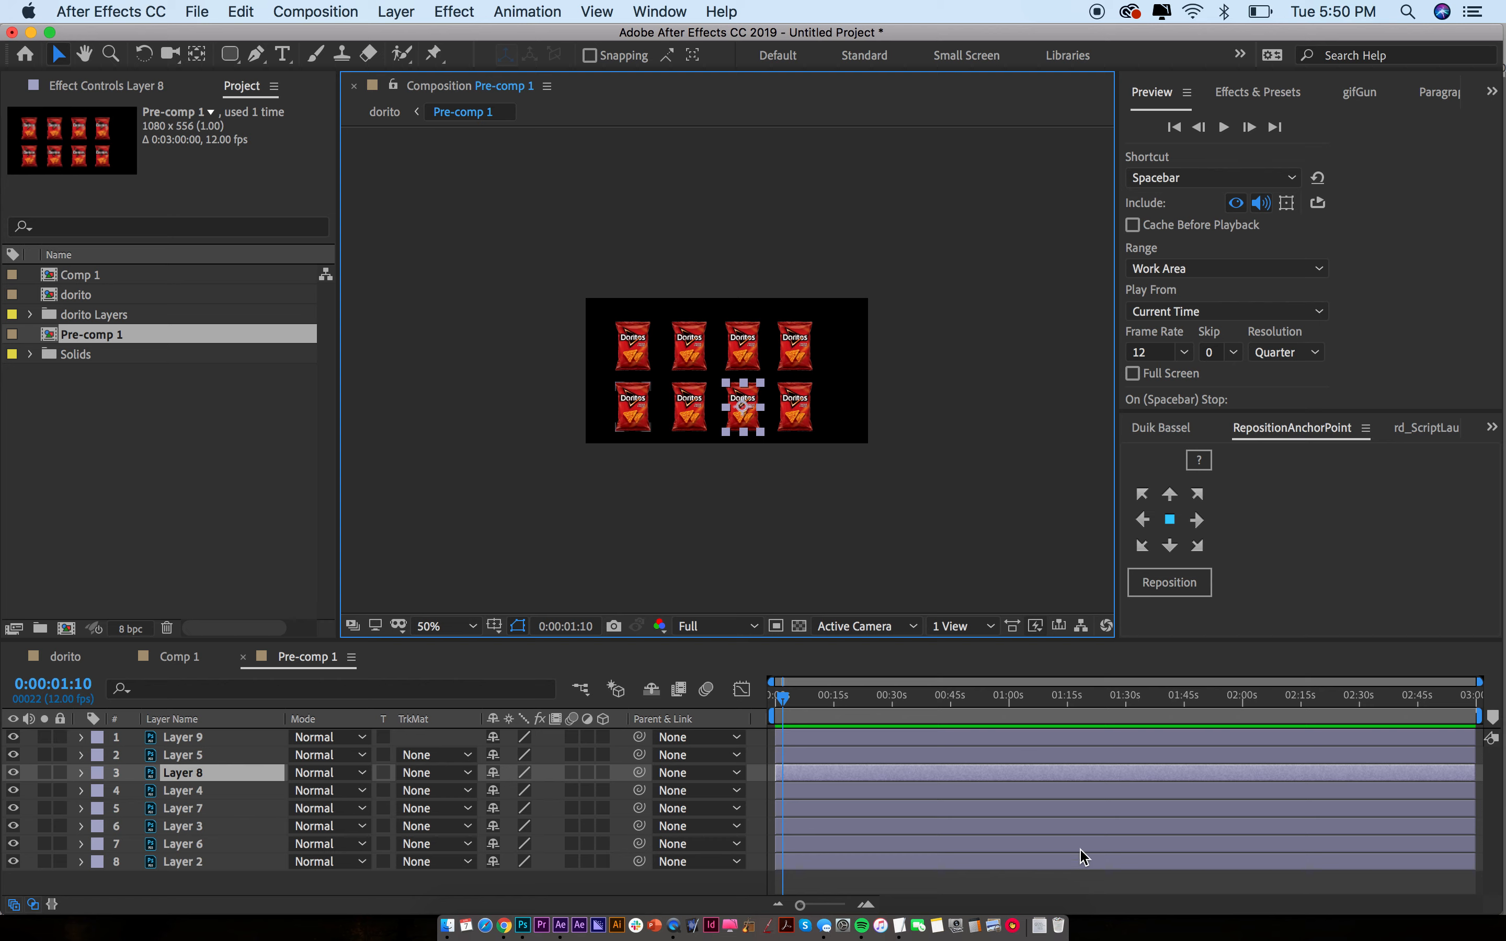
{"action": "key", "text": "equal"}
{"action": "key", "text": "equal"}
{"action": "key", "text": "equal"}
{"action": "key", "text": "equal"}
{"action": "scroll", "coordinate": [906, 757], "scroll_direction": "left", "scroll_amount": 3}
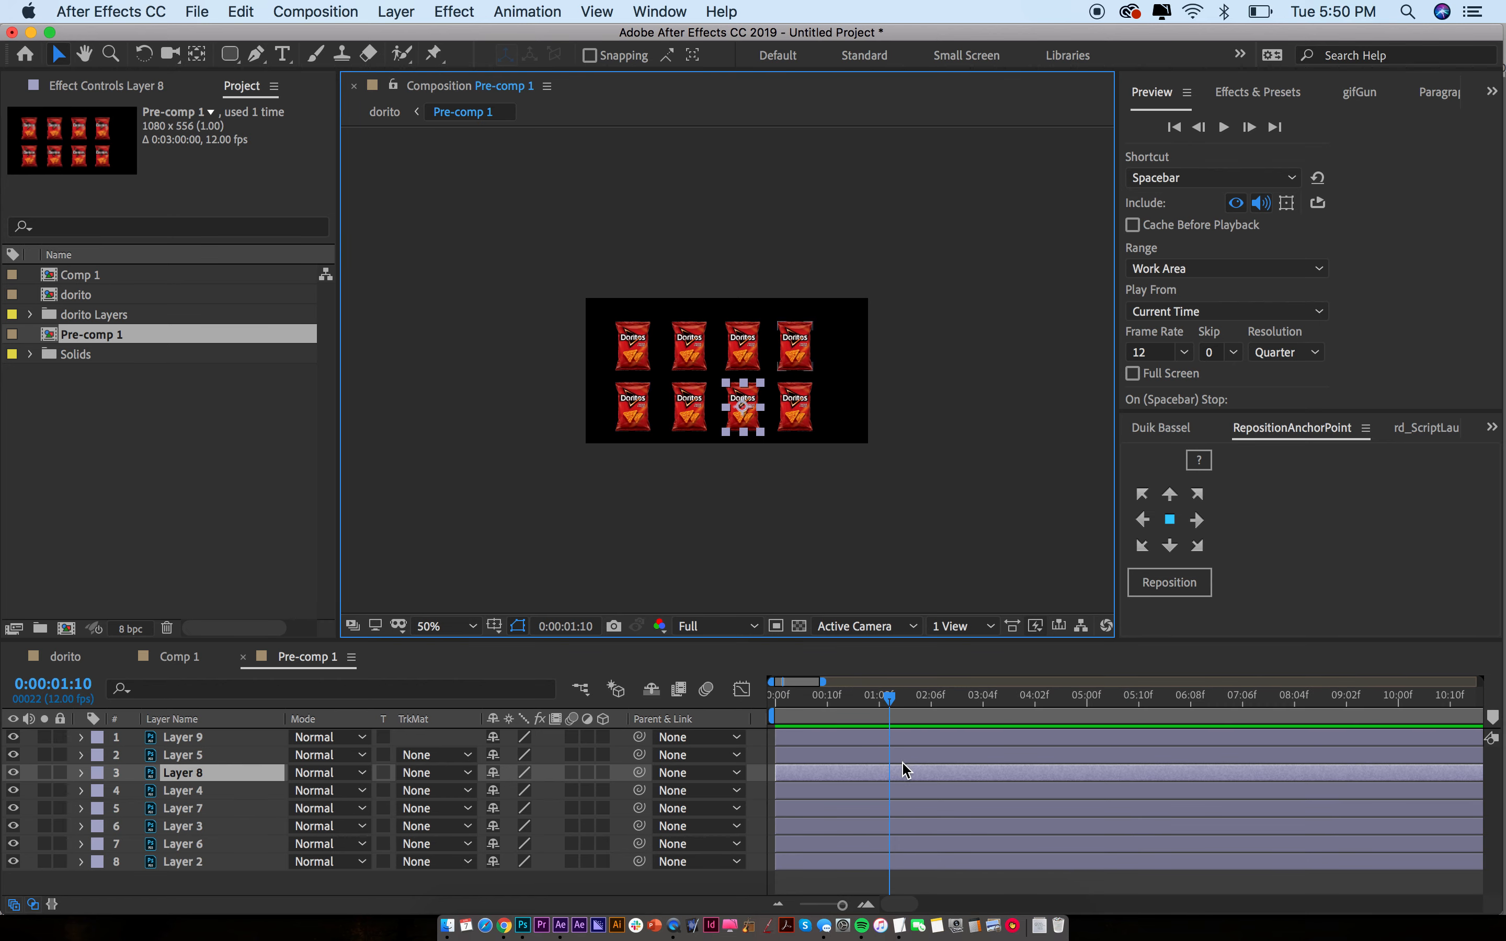
{"action": "key", "text": "super+shift+d"}
{"action": "left_click", "coordinate": [908, 775]}
{"action": "key", "text": "Delete"}
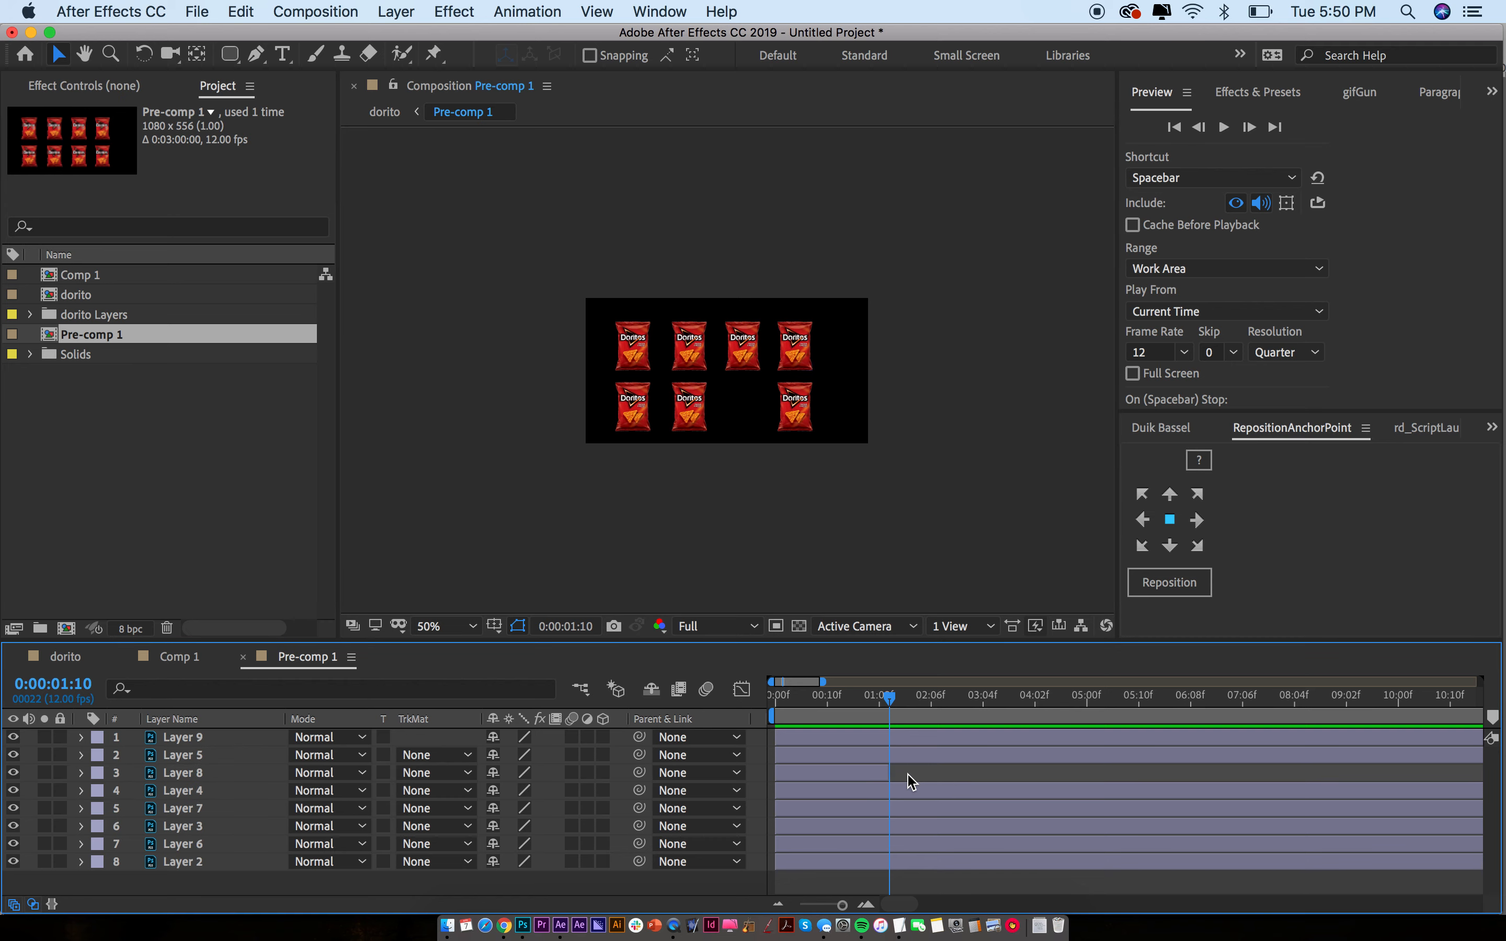
{"action": "left_click_drag", "start_coordinate": [874, 699], "coordinate": [953, 698]}
In the dorito comp, trim the laser layer's out-point to 0:00:01:10
{"action": "left_click", "coordinate": [65, 657]}
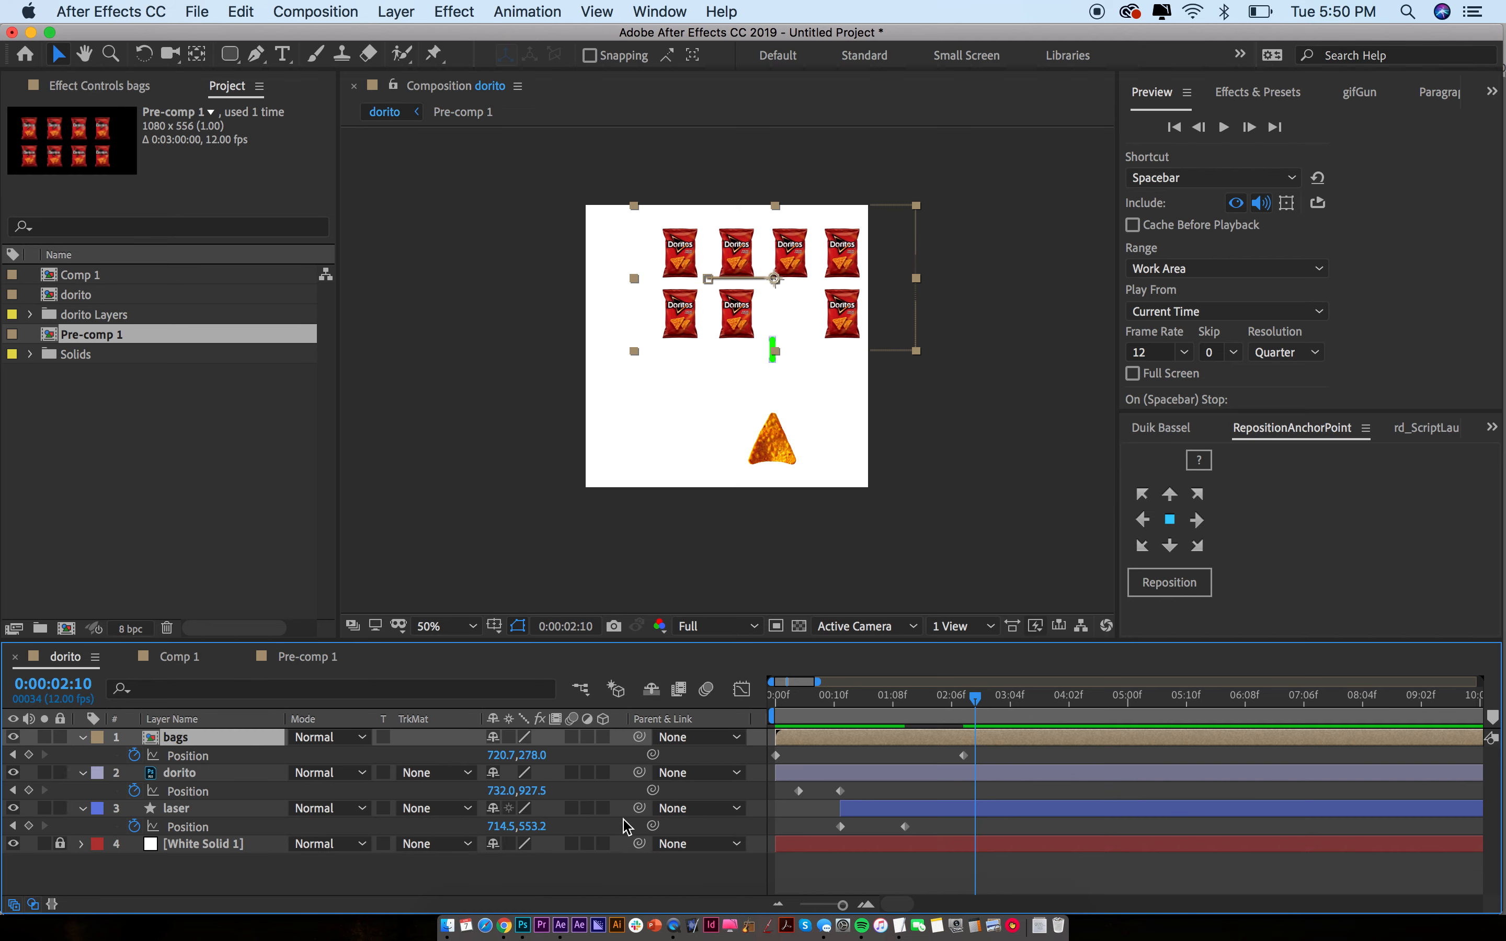
{"action": "left_click", "coordinate": [964, 697]}
{"action": "left_click_drag", "start_coordinate": [963, 709], "coordinate": [906, 701]}
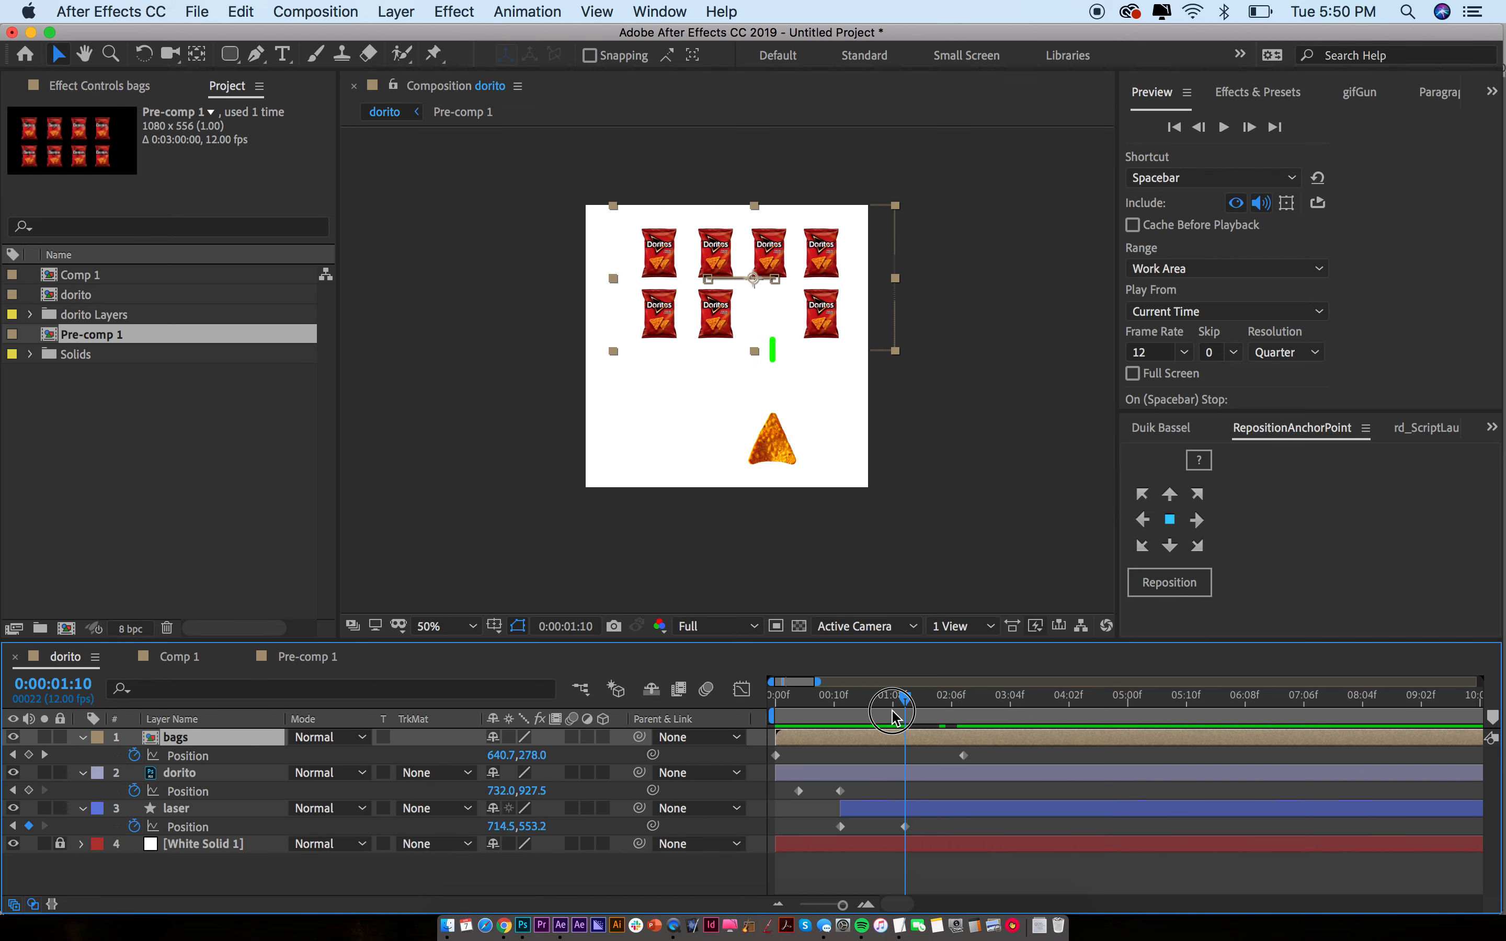
{"action": "left_click", "coordinate": [932, 810]}
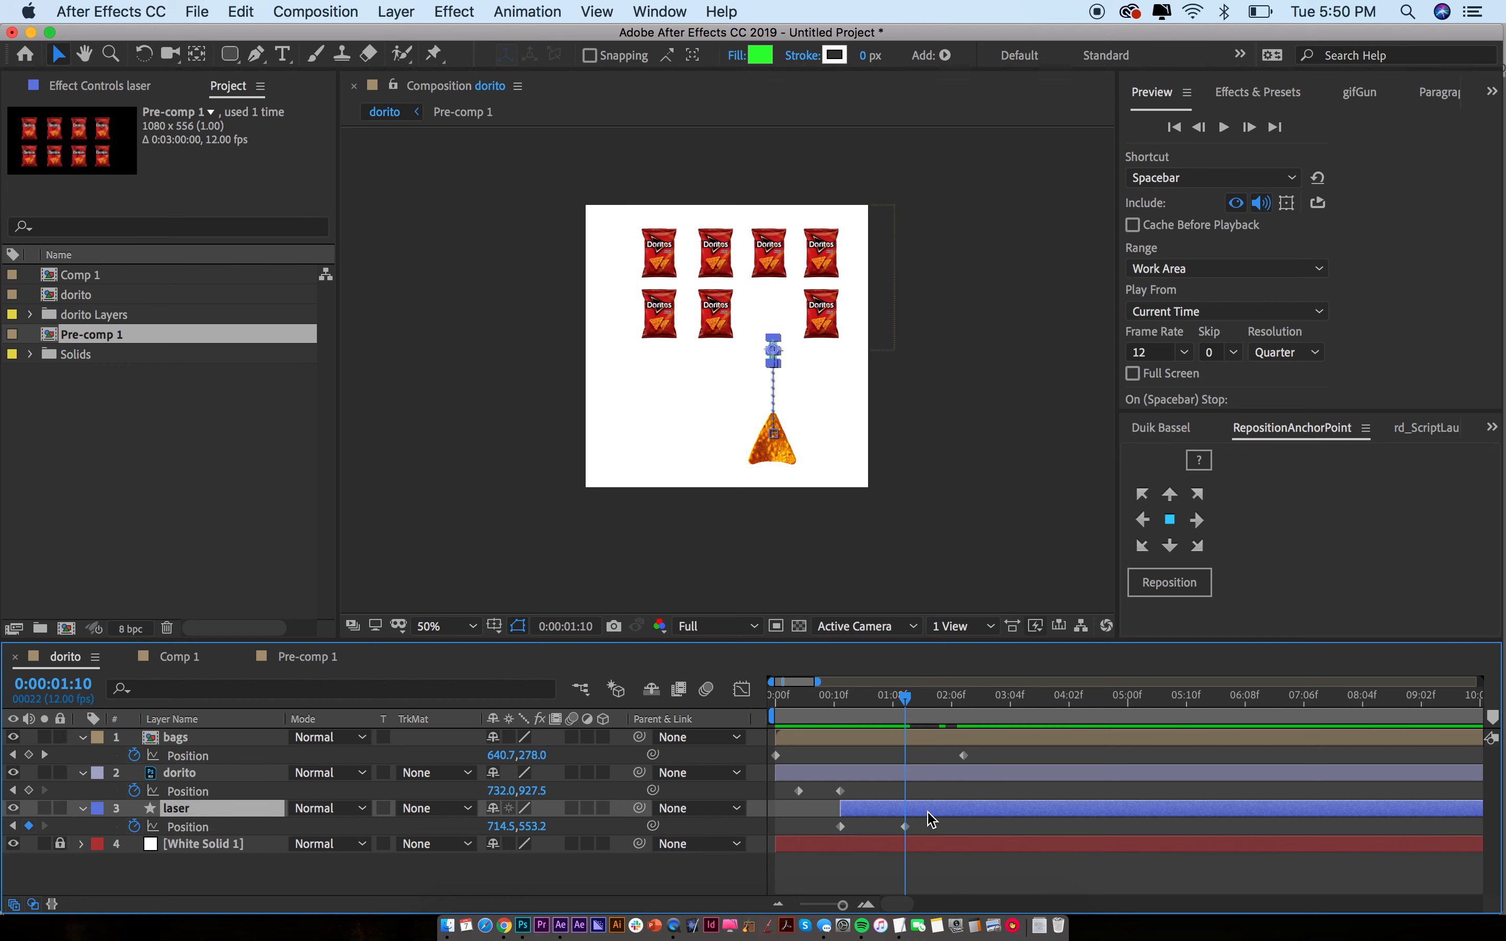
{"action": "key", "text": "alt+bracketright"}
{"action": "left_click", "coordinate": [932, 821]}
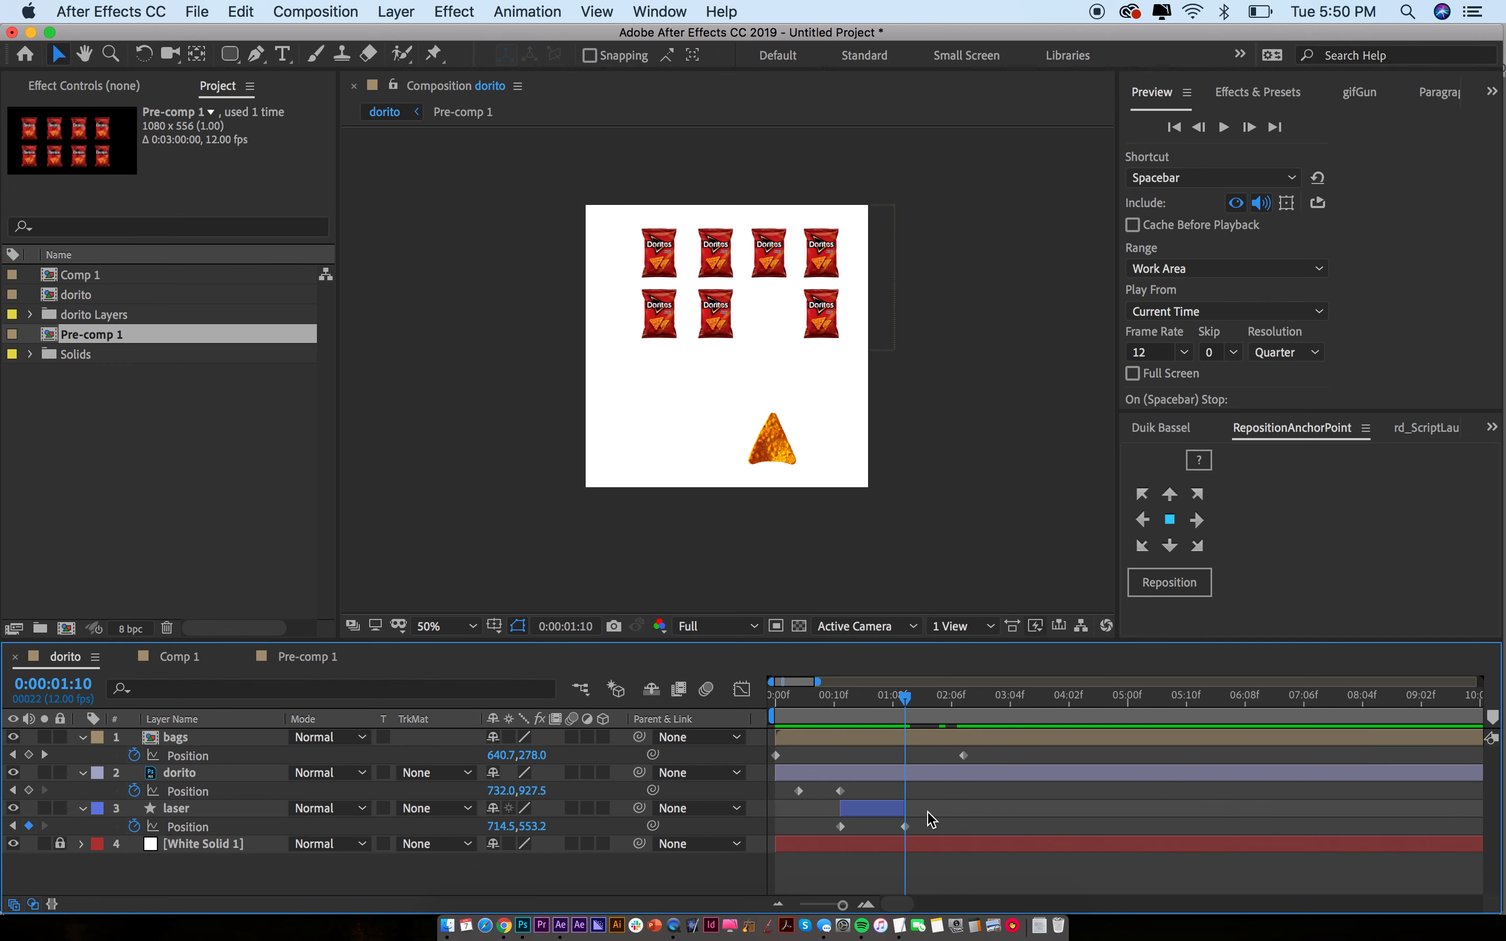
Preview the laser hit at frame level, then open Pre-comp 1 from the bags layer
{"action": "key", "text": "Page_Up"}
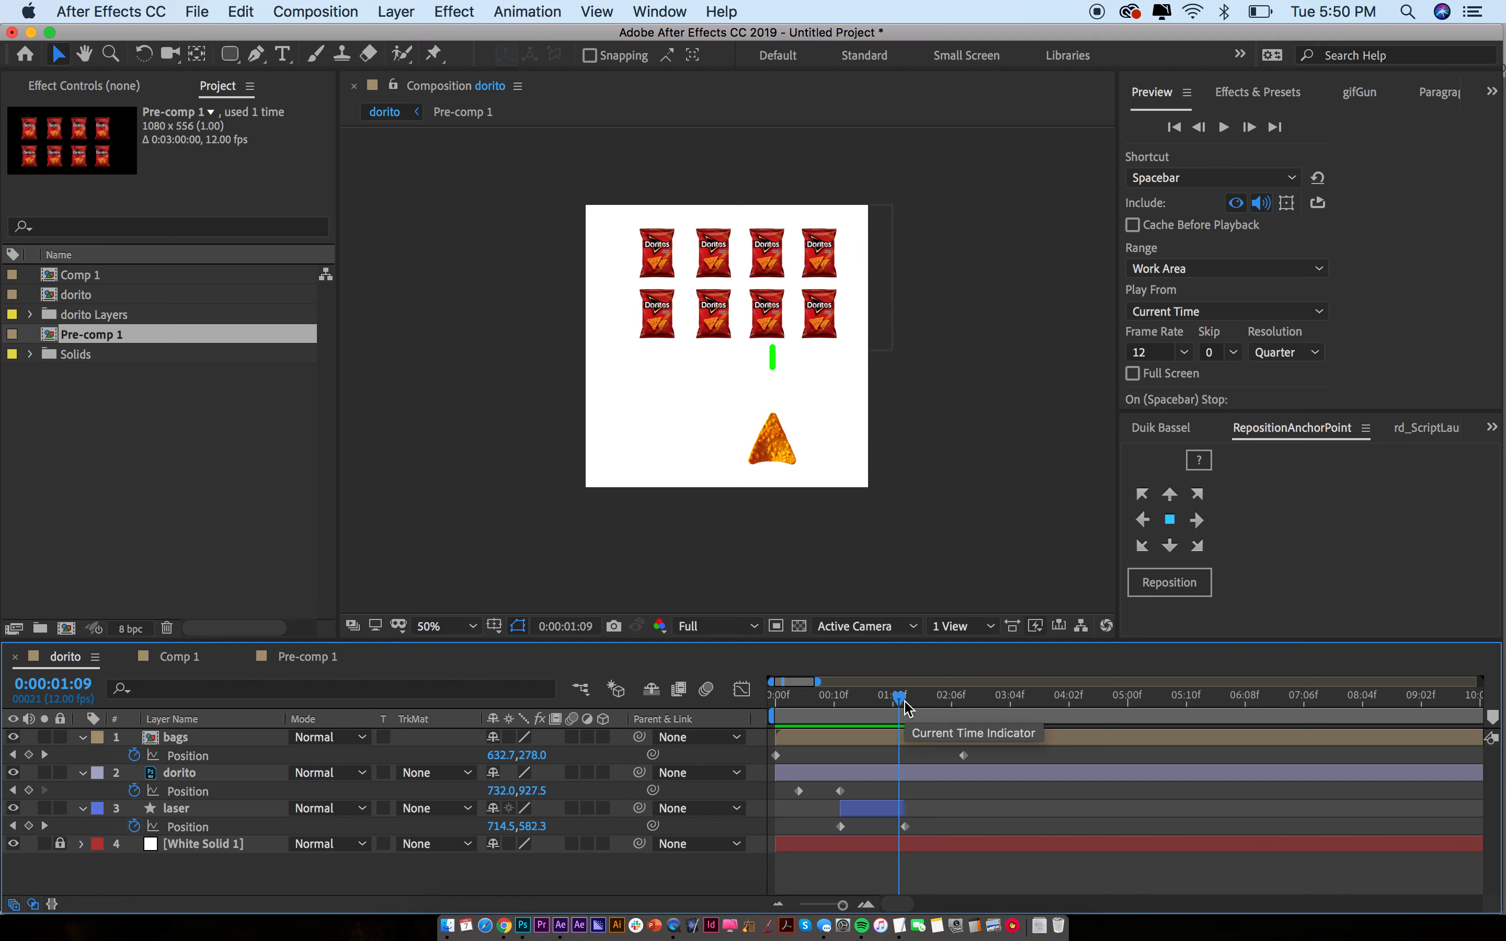
{"action": "key", "text": "space"}
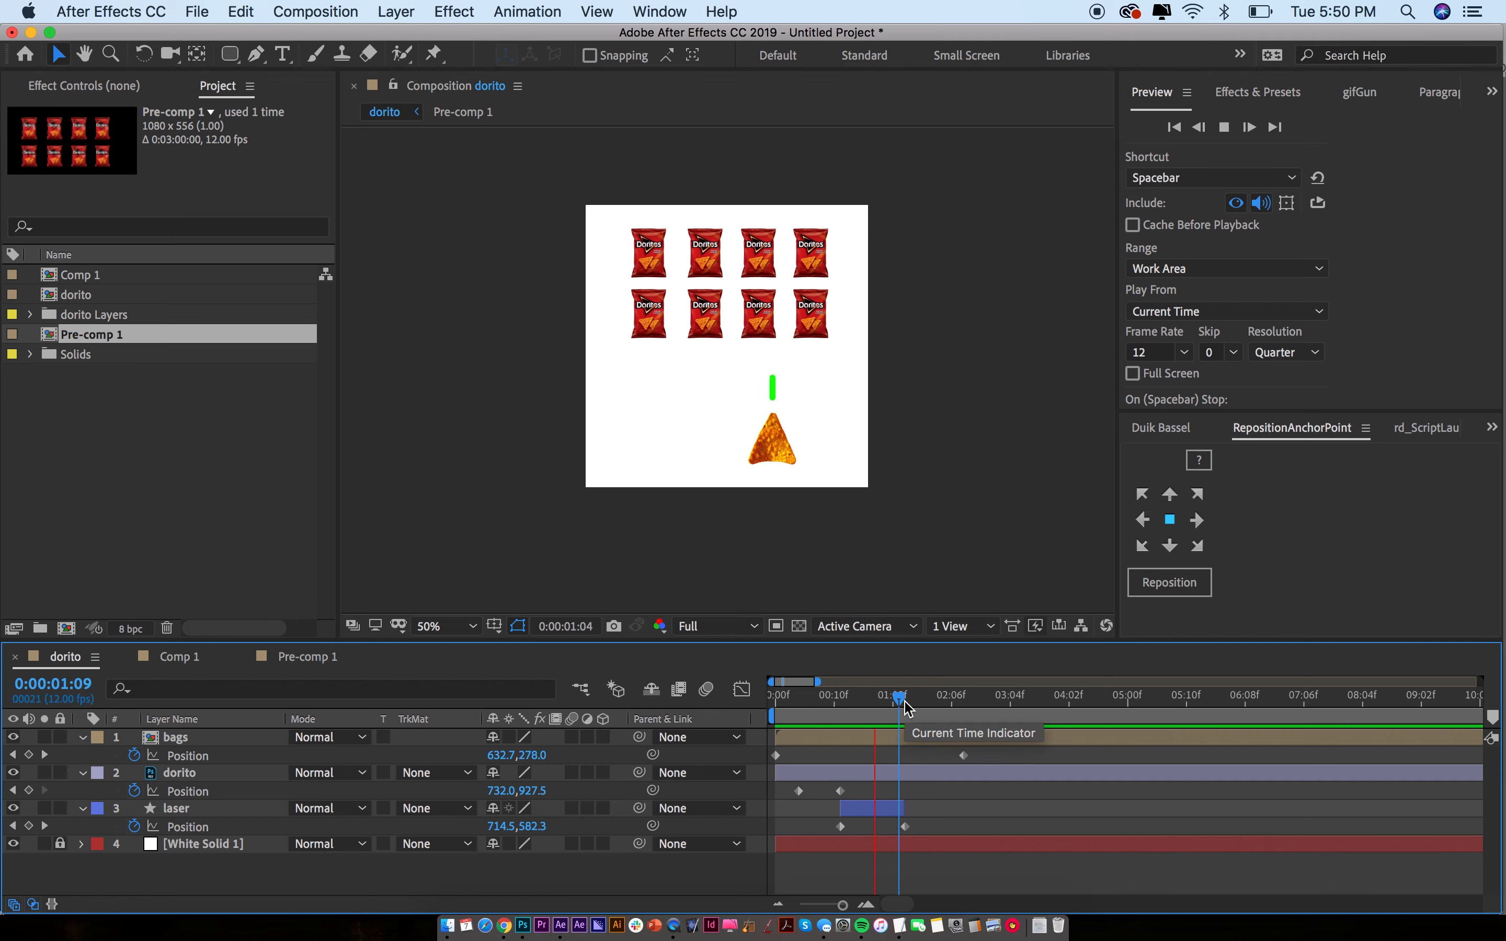
{"action": "left_click", "coordinate": [905, 700]}
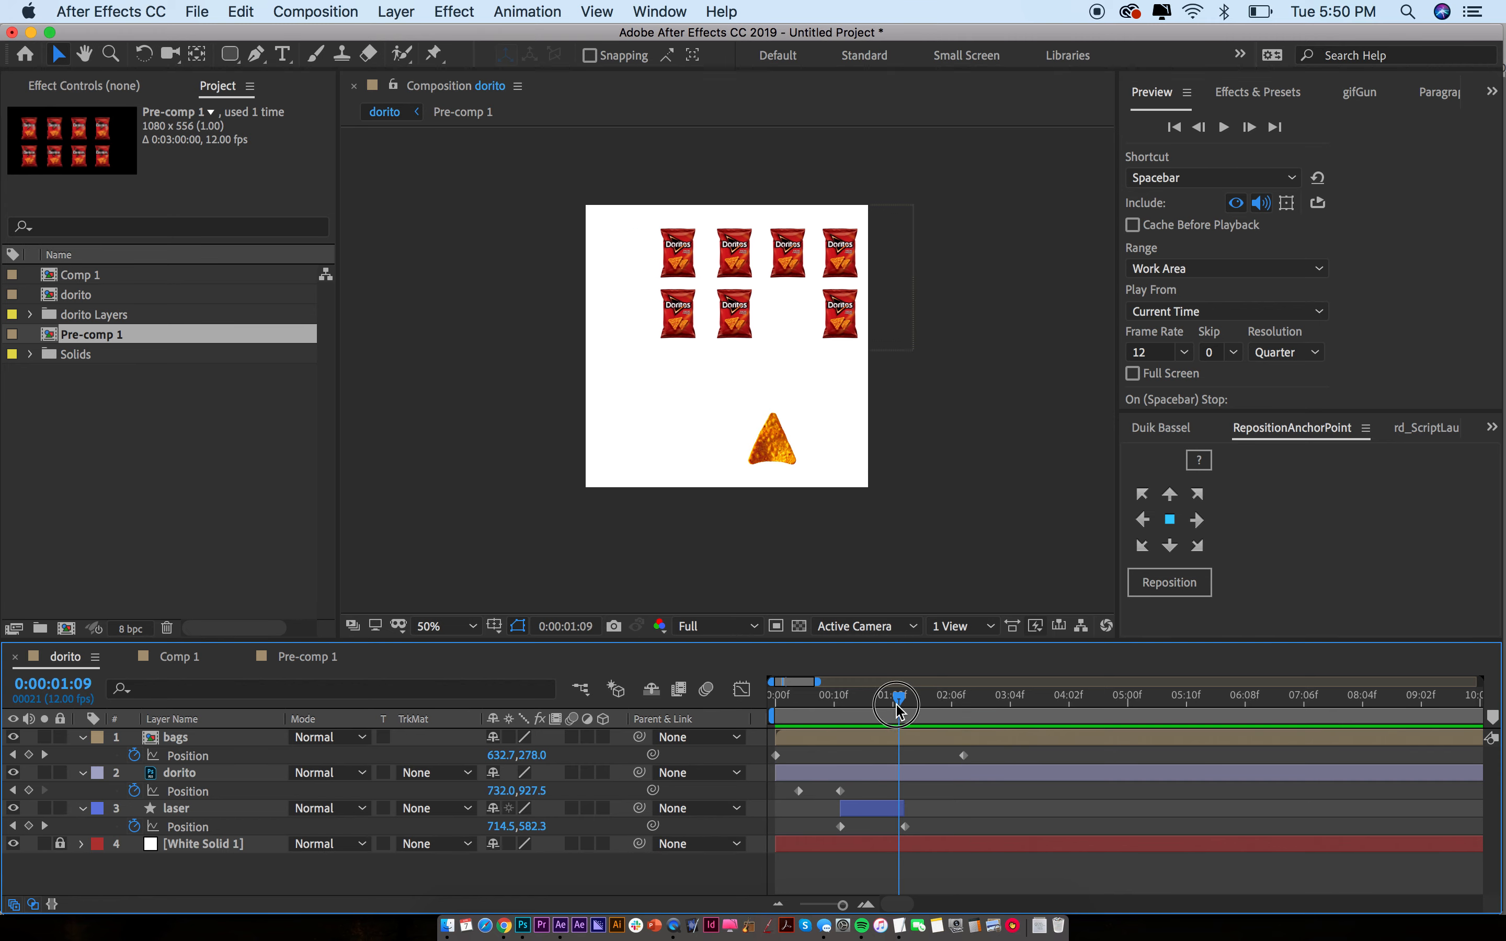
{"action": "key", "text": "semicolon"}
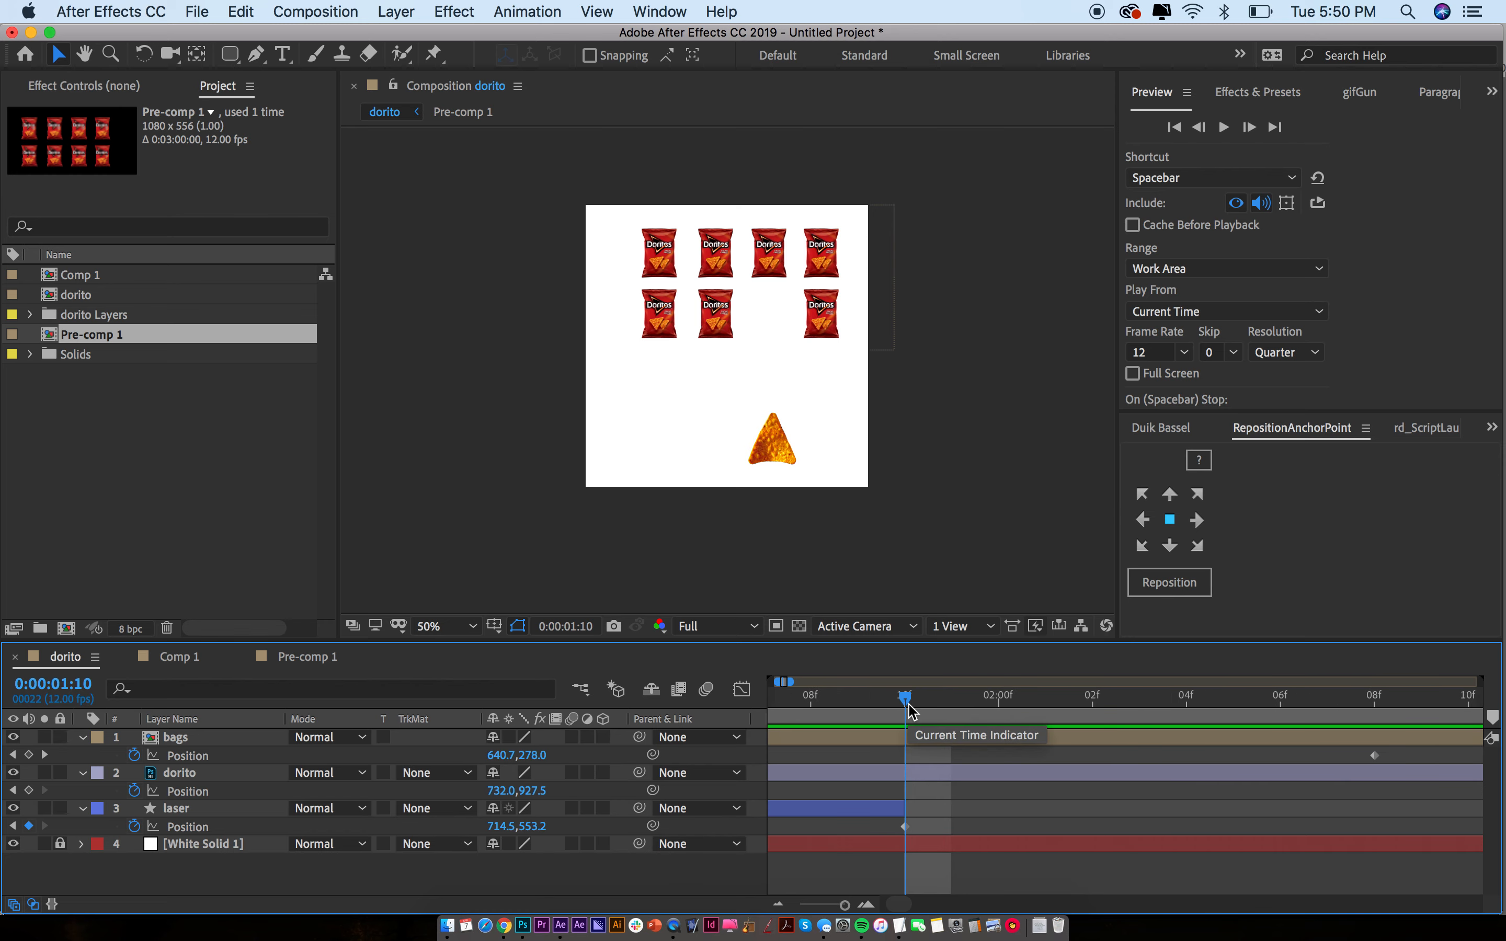
{"action": "left_click", "coordinate": [926, 811]}
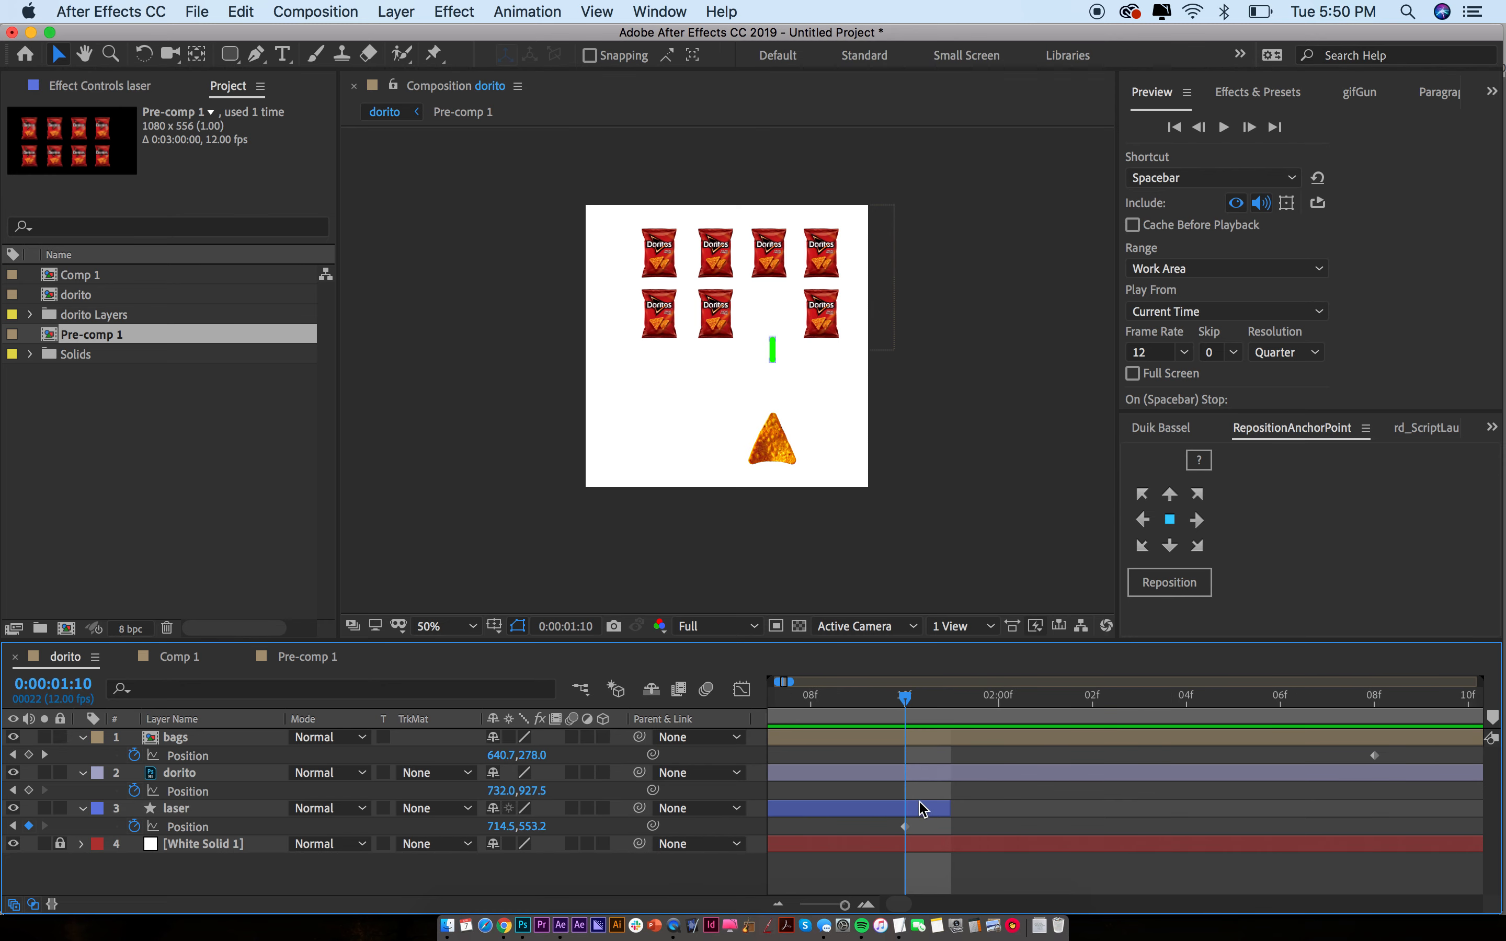
{"action": "double_click", "coordinate": [927, 741]}
Extend Layer 8 by one frame and preview the timing in the dorito comp
{"action": "key", "text": "equal"}
{"action": "key", "text": "equal"}
{"action": "key", "text": "equal"}
{"action": "key", "text": "equal"}
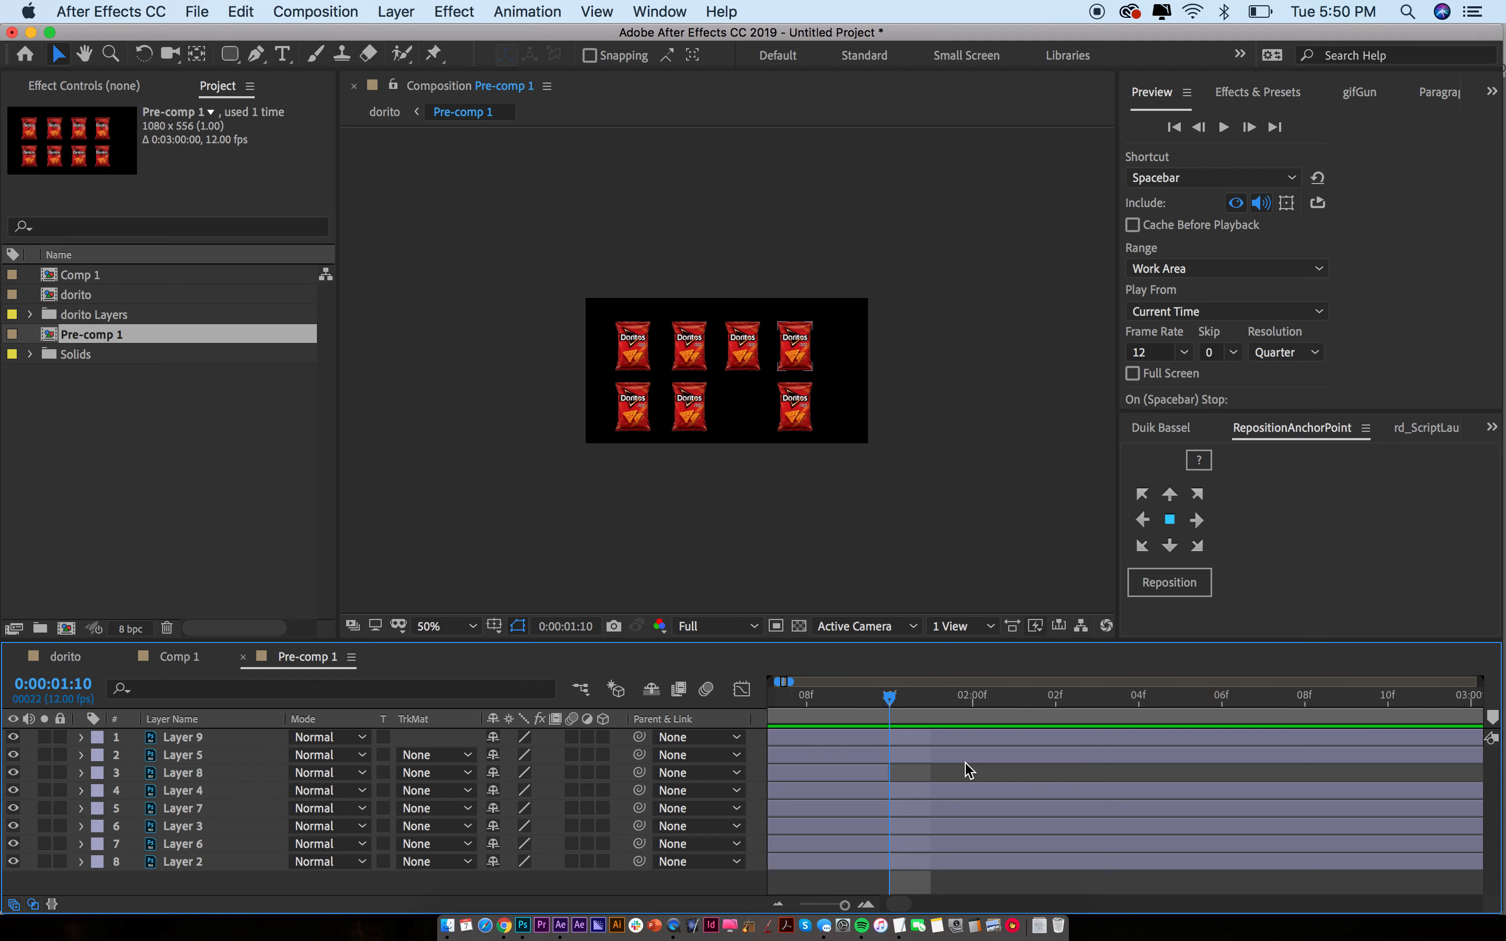
{"action": "left_click_drag", "start_coordinate": [854, 768], "coordinate": [887, 769]}
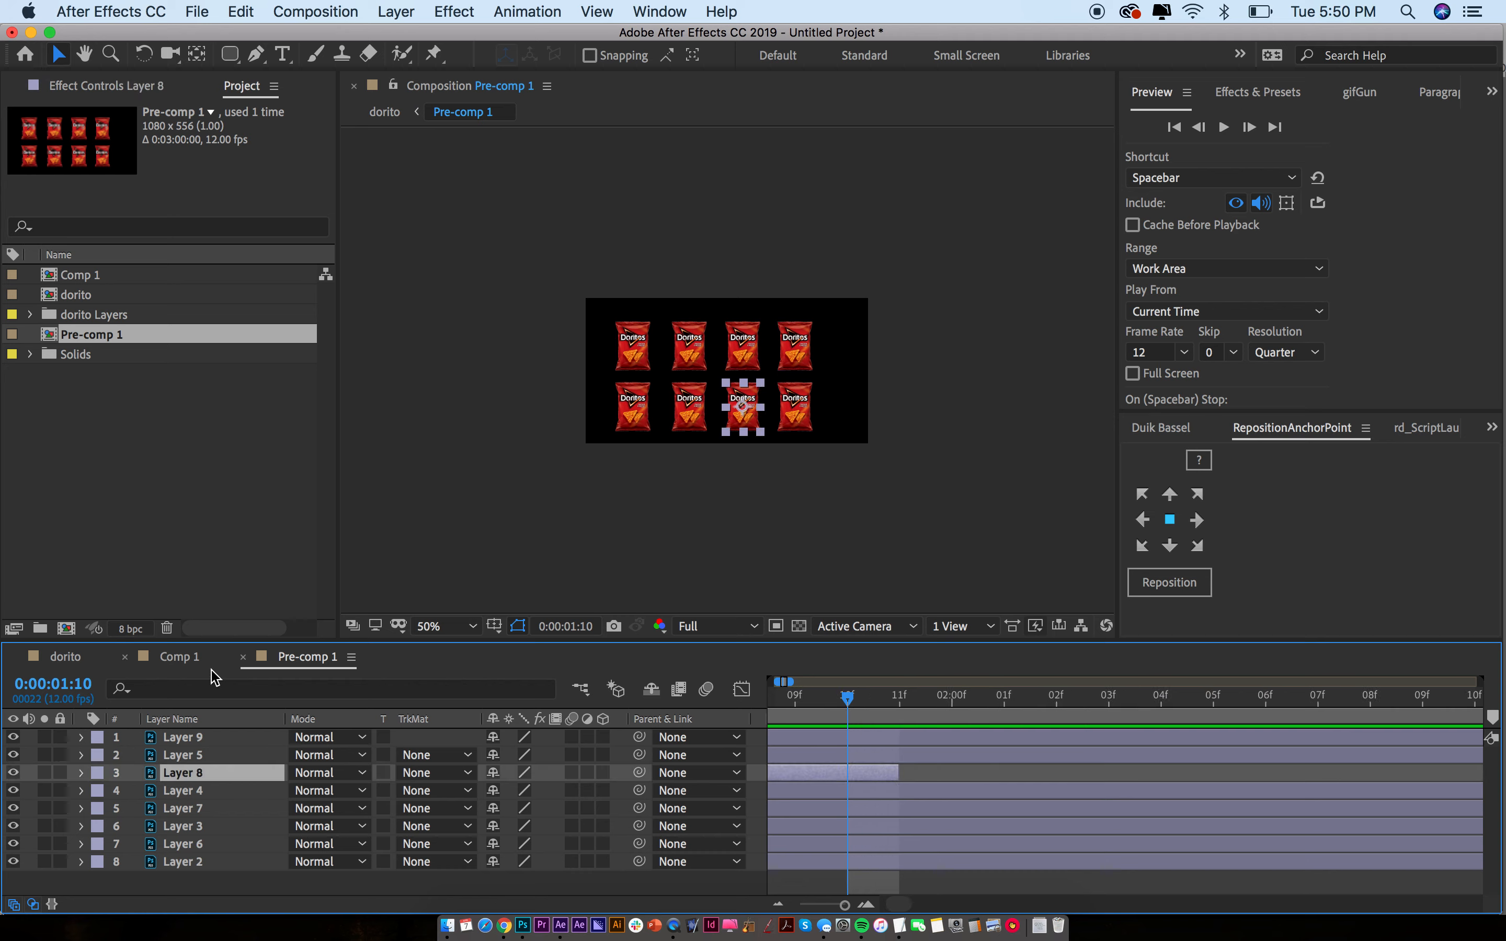
{"action": "left_click", "coordinate": [65, 657]}
{"action": "key", "text": "space"}
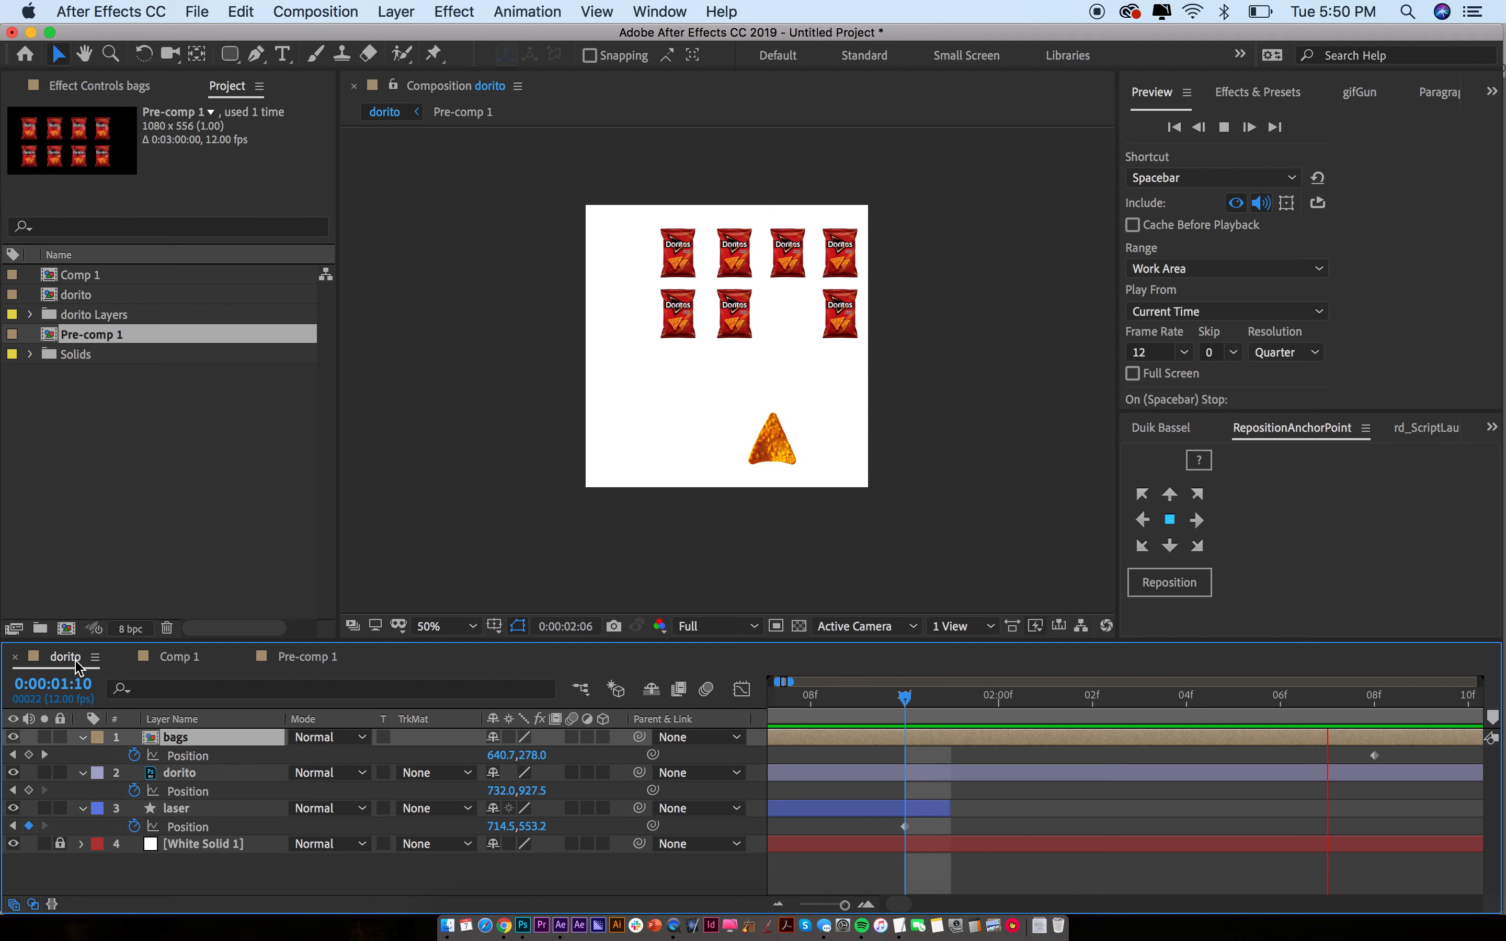
{"action": "key", "text": "space"}
{"action": "key", "text": "space"}
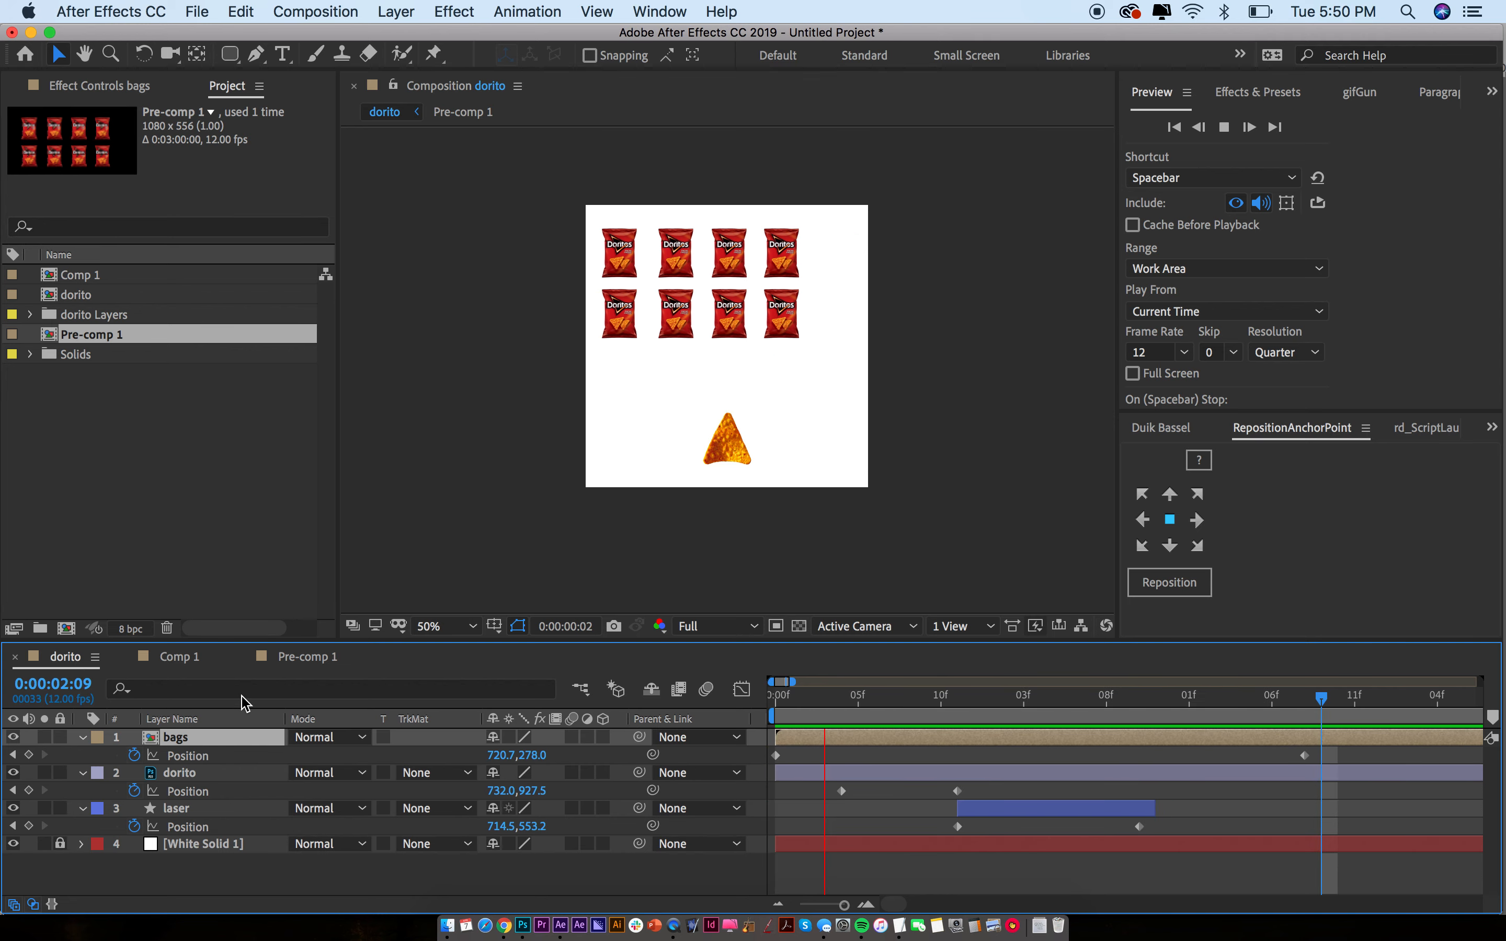
{"action": "key", "text": "space"}
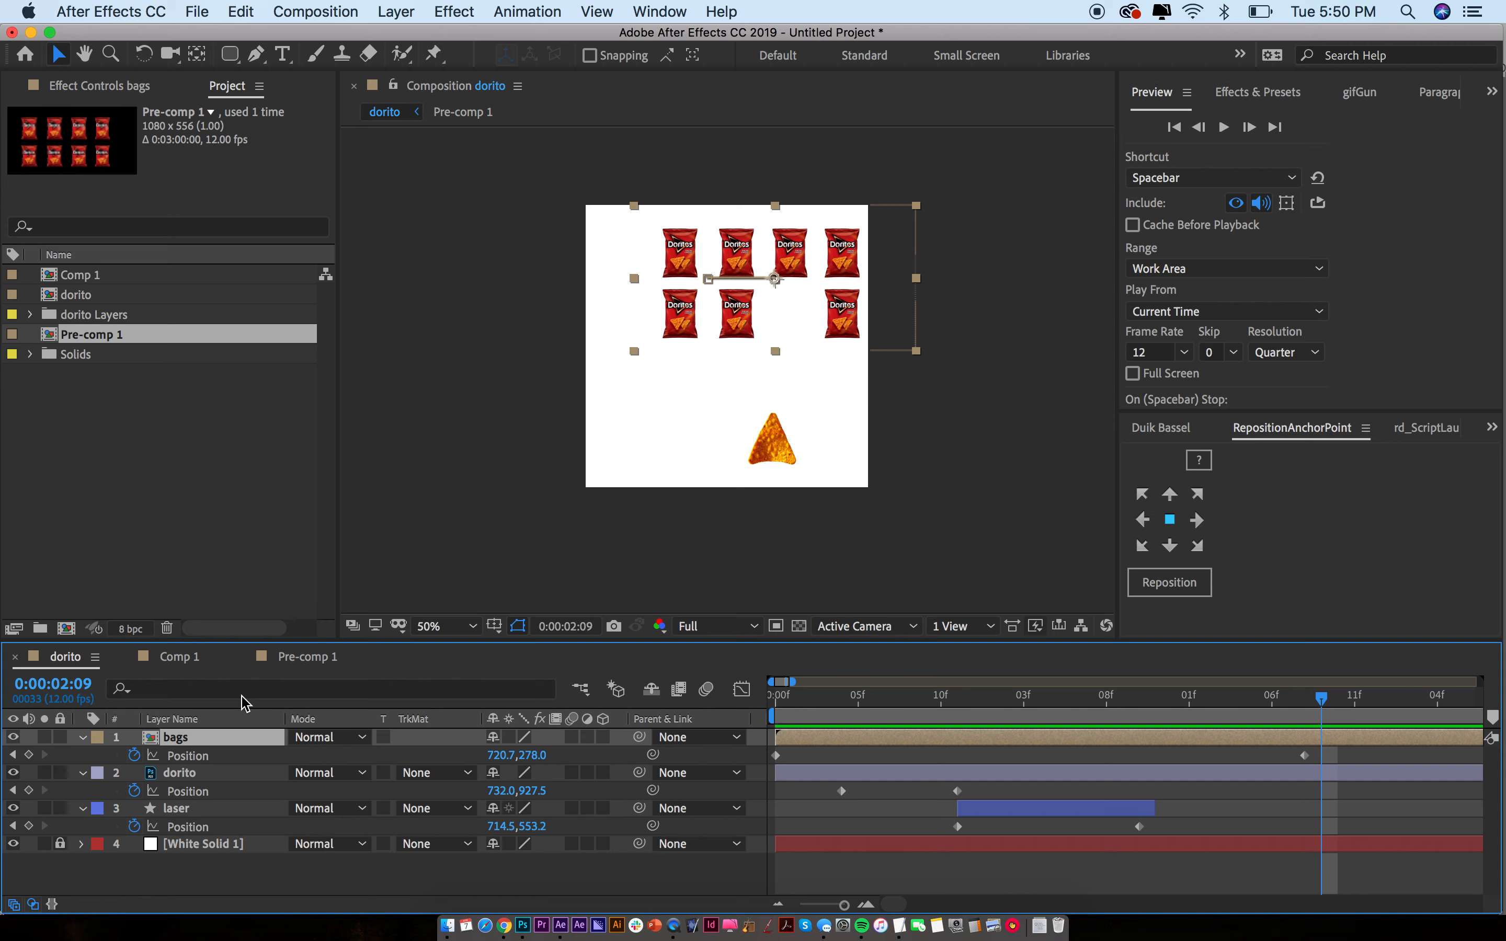
Return the current time to 0:00:01:10 and reopen Pre-comp 1 from bags
{"action": "key", "text": "super+shift+a"}
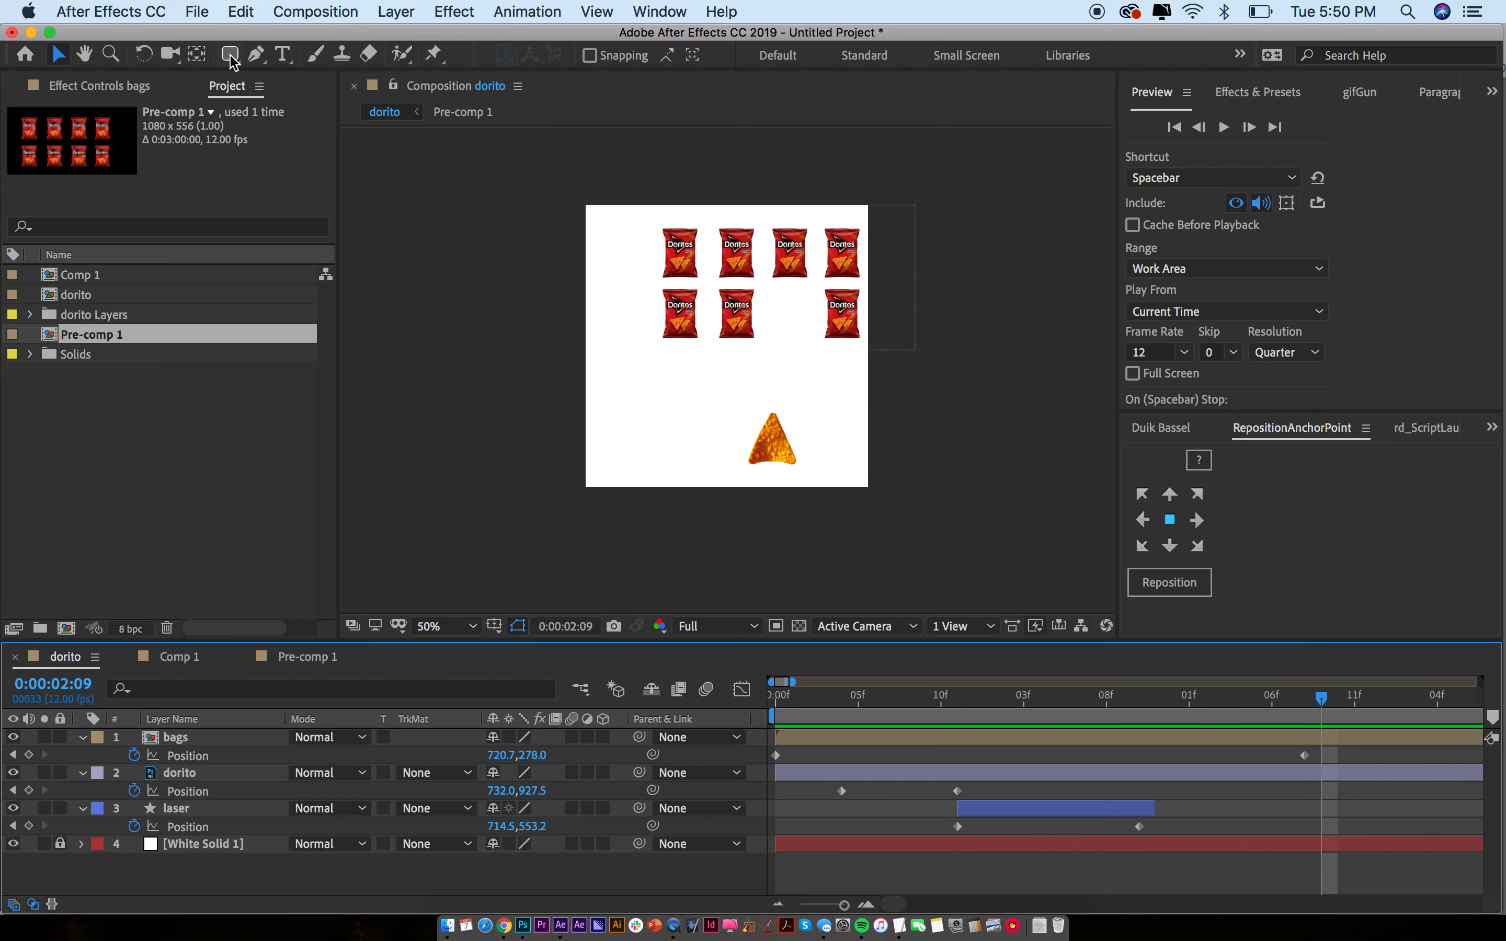
{"action": "left_click_drag", "start_coordinate": [961, 699], "coordinate": [1141, 719]}
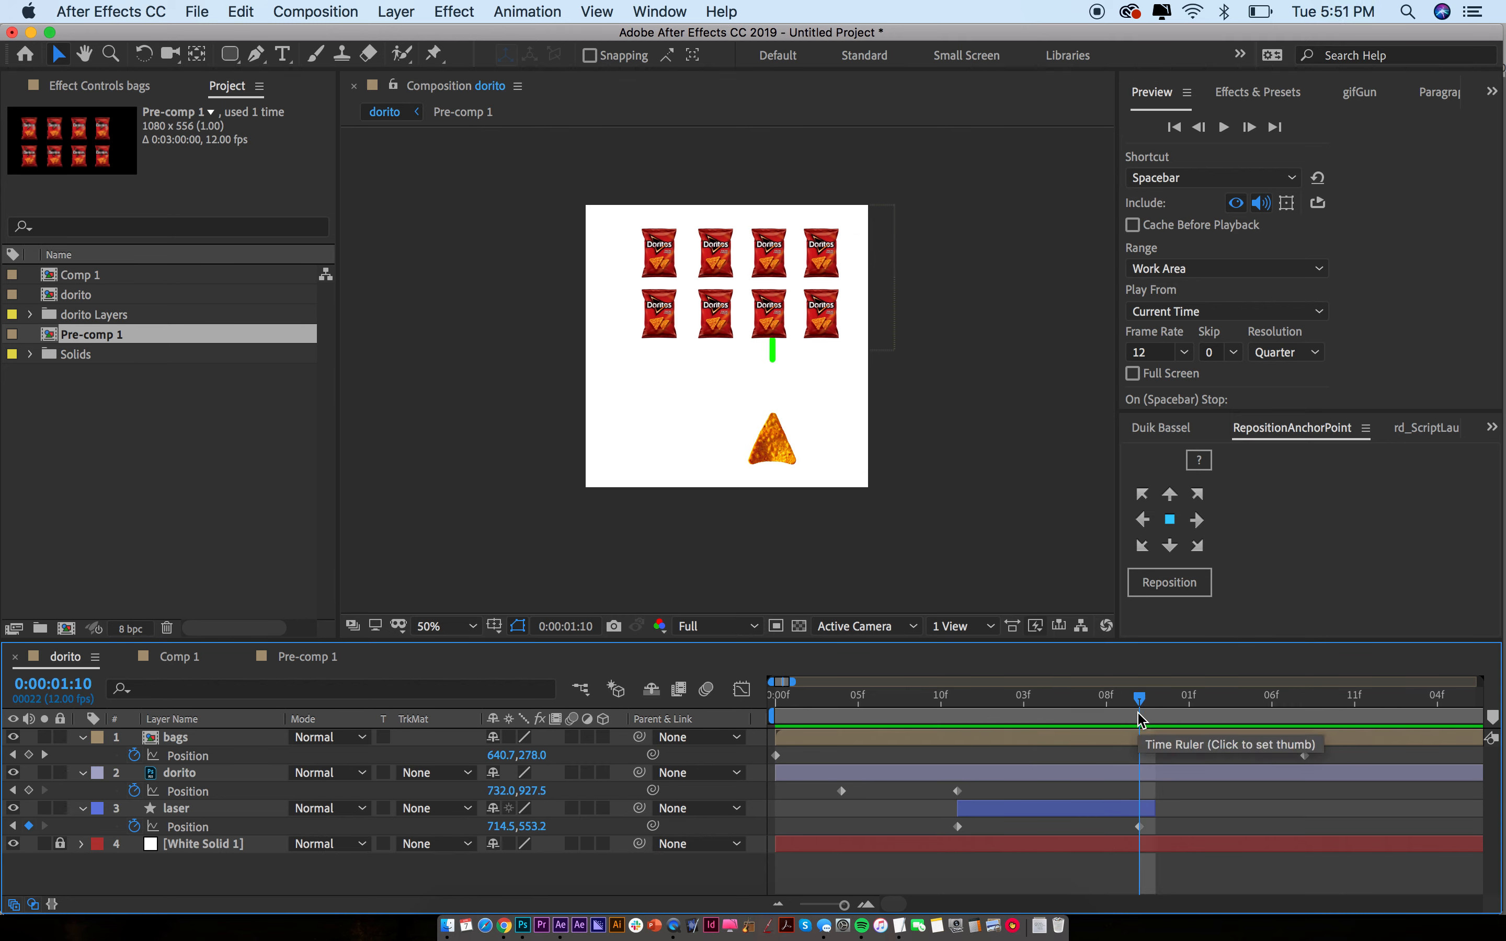
{"action": "left_click", "coordinate": [1132, 739]}
{"action": "double_click", "coordinate": [1145, 745]}
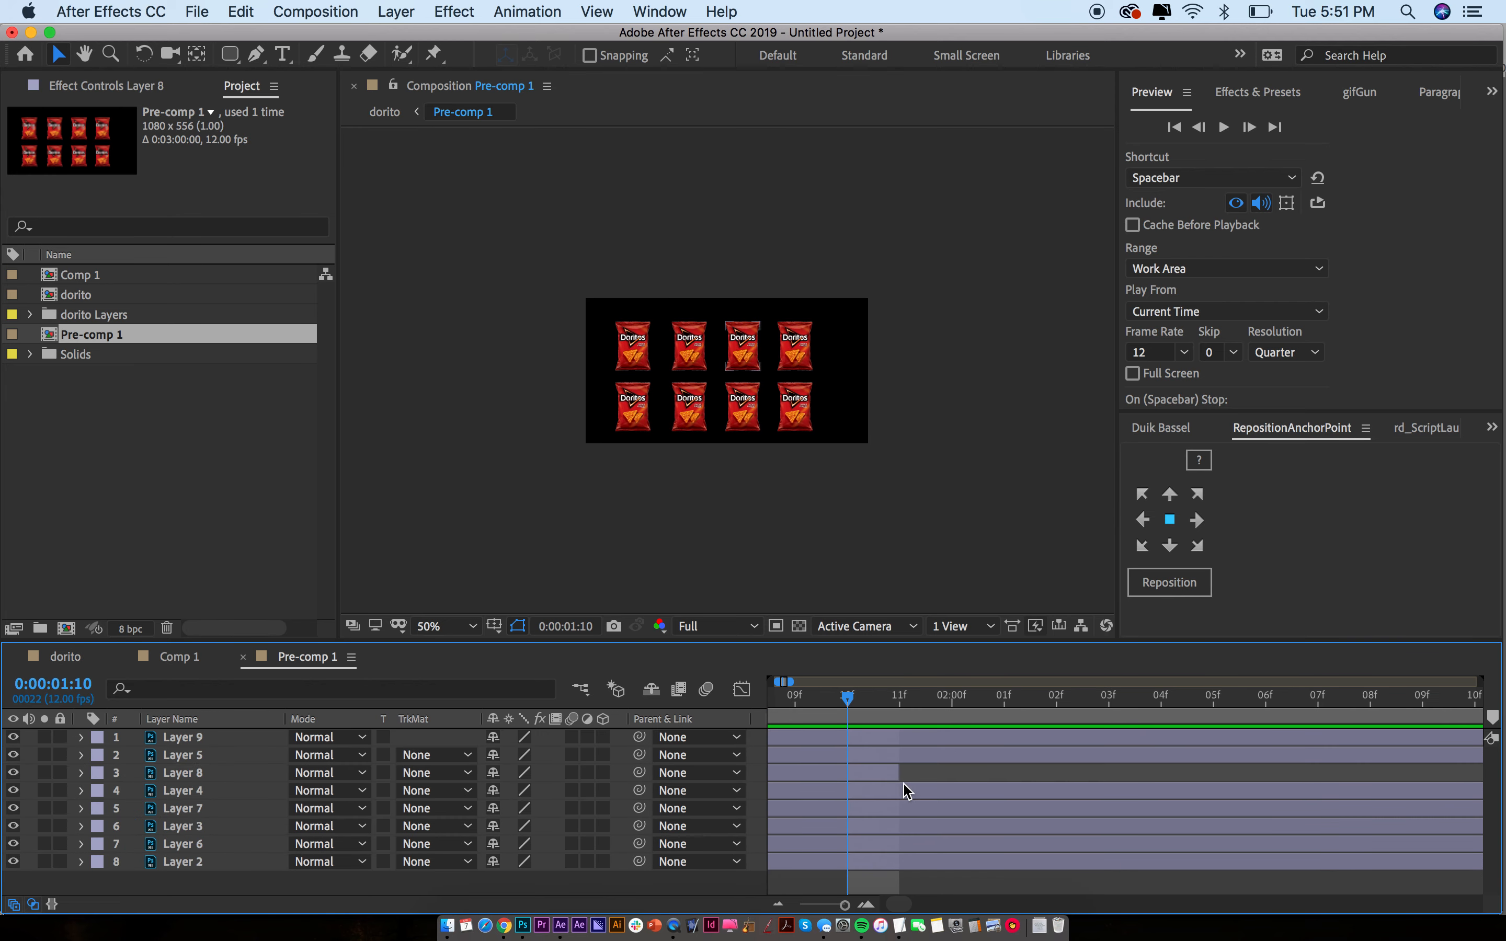
Extend Layer 8 past the hit and keyframe its Opacity, with 30% at 0:00:02:00
{"action": "left_click_drag", "start_coordinate": [896, 777], "coordinate": [1265, 778]}
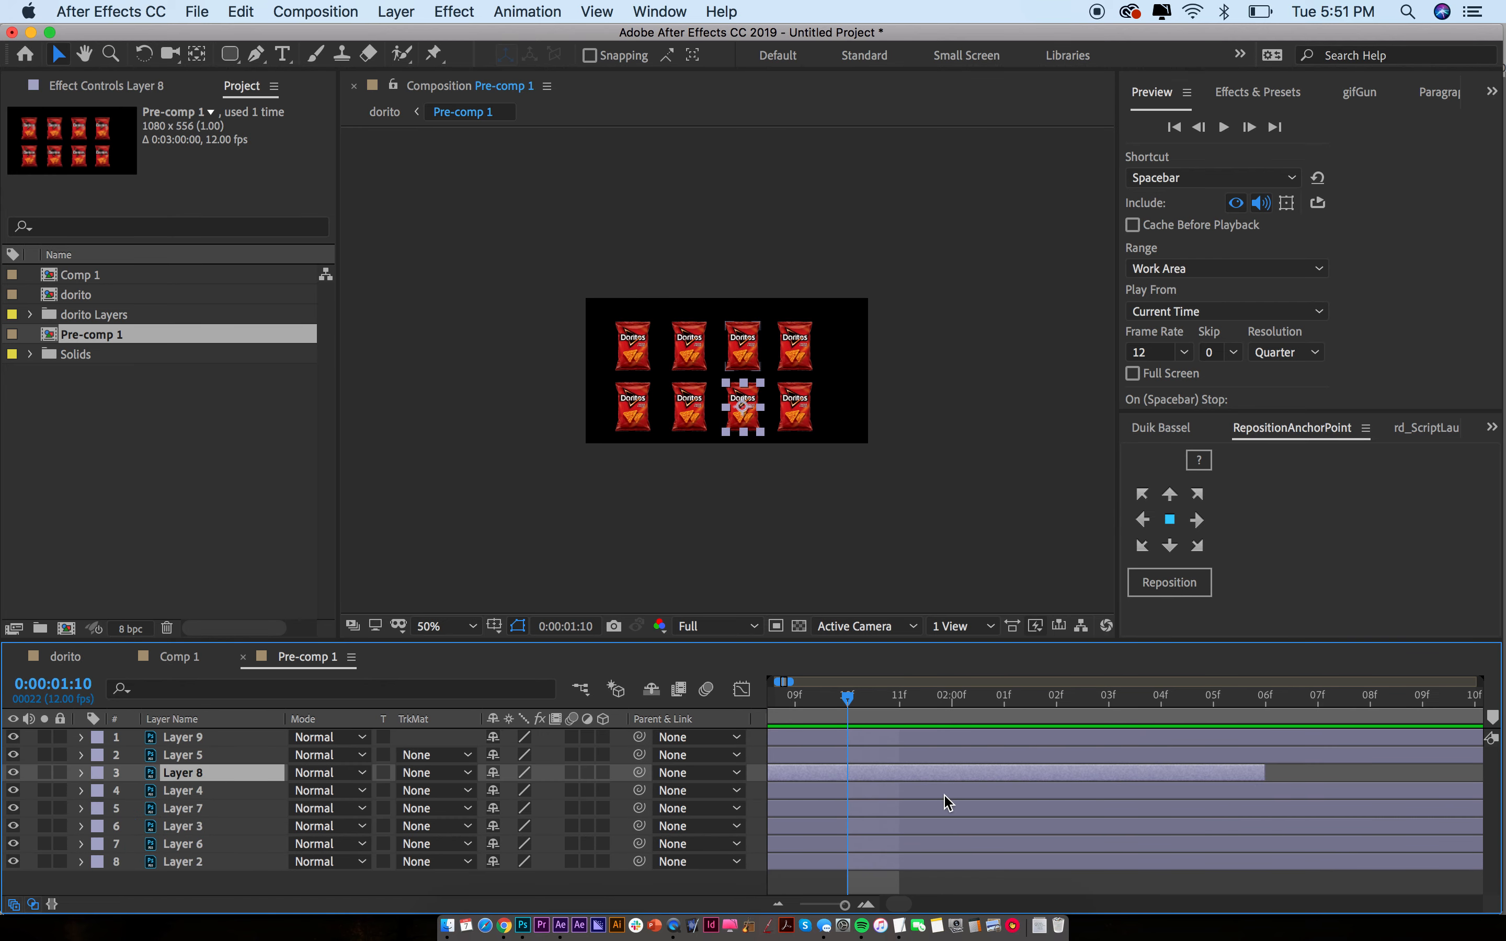
{"action": "key", "text": "alt+shift+t"}
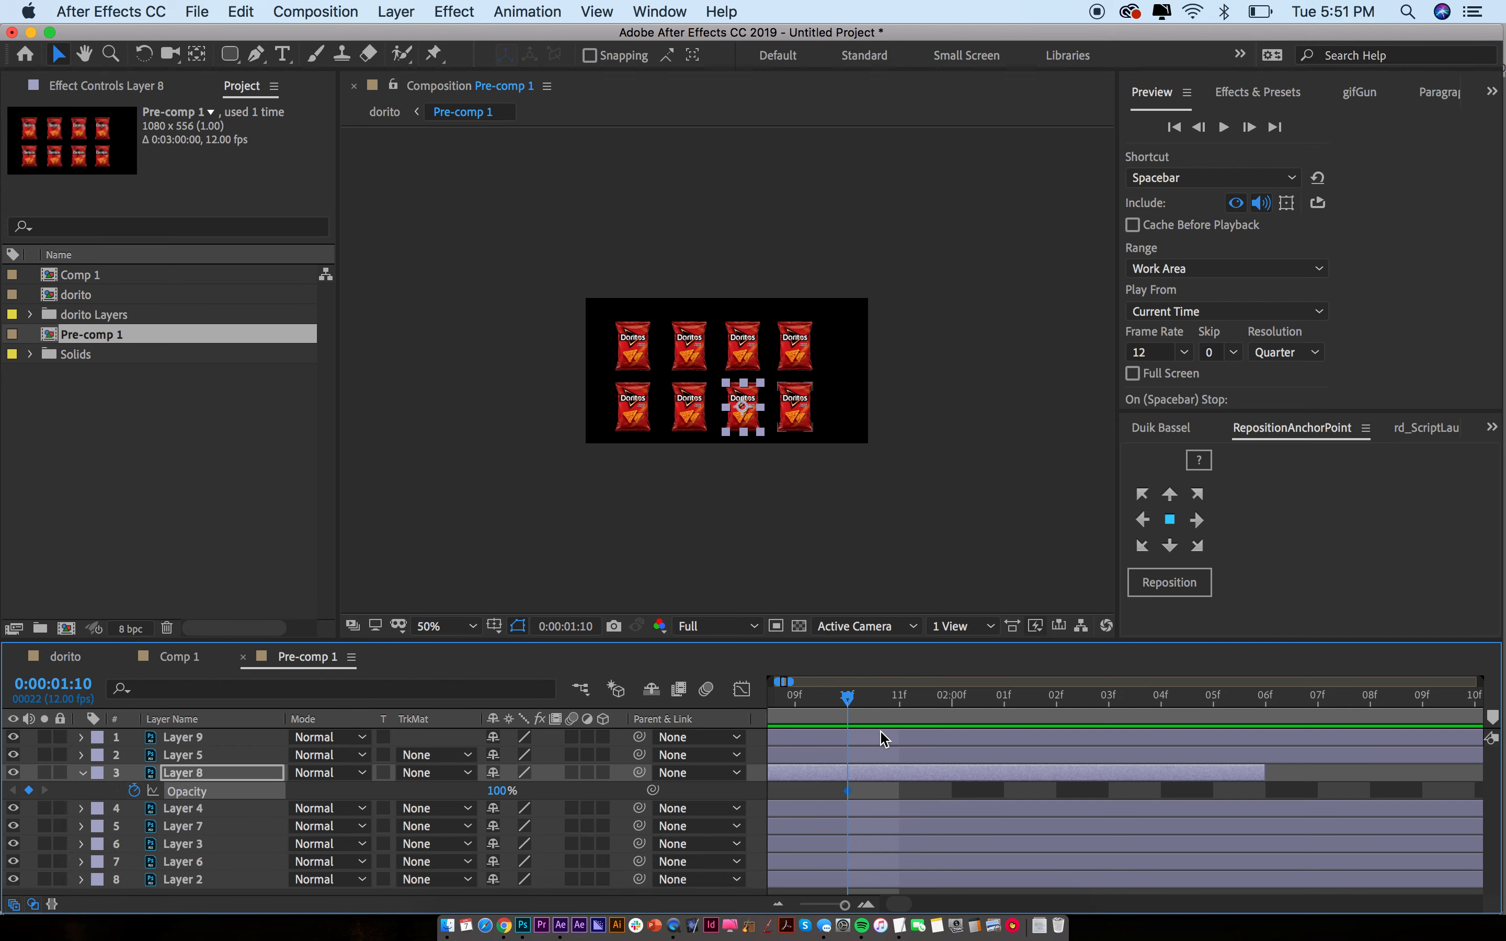
{"action": "left_click", "coordinate": [953, 698]}
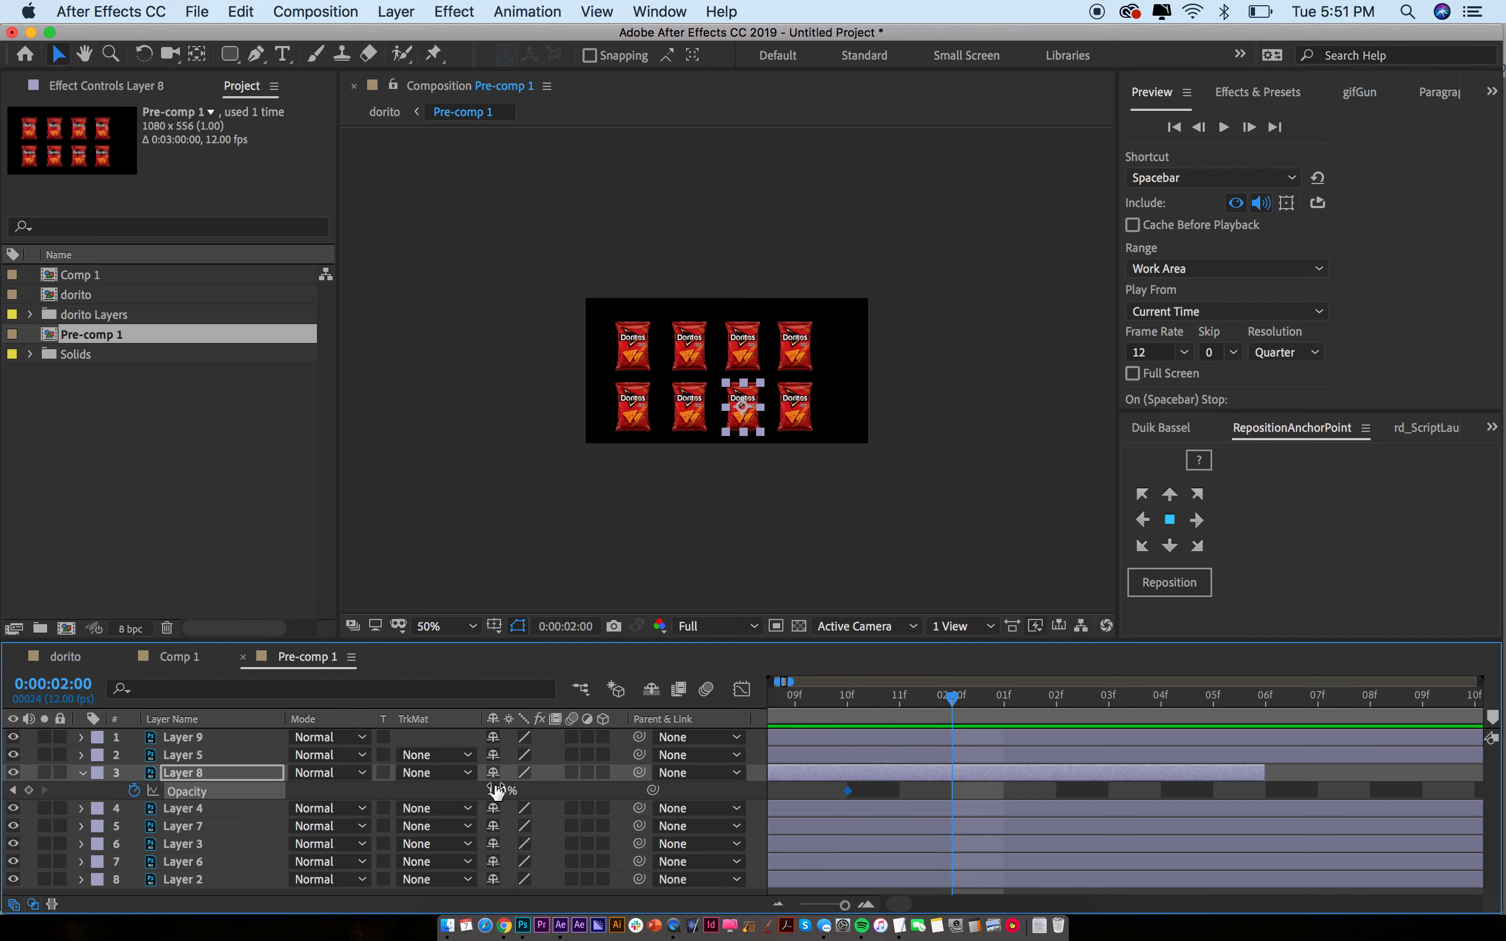
{"action": "left_click", "coordinate": [855, 697]}
{"action": "left_click", "coordinate": [952, 699]}
{"action": "key", "text": "Return"}
Add Opacity keyframes of 60% at 2:02 and 30% at 2:04 for the flicker
{"action": "left_click_drag", "start_coordinate": [973, 704], "coordinate": [1056, 699]}
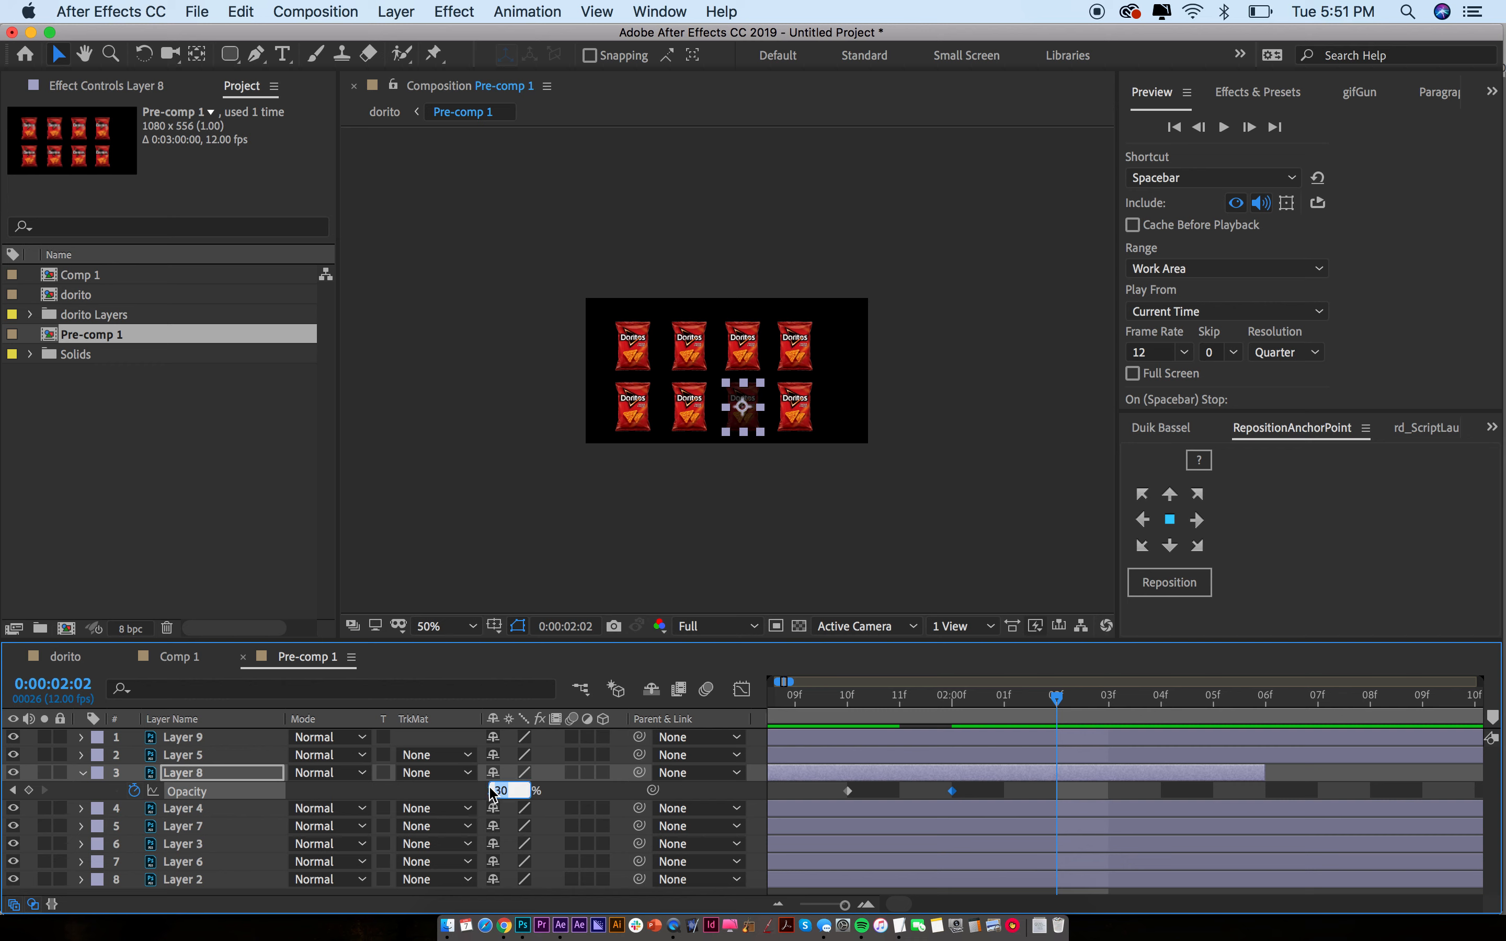
{"action": "type", "text": "60"}
{"action": "key", "text": "Return"}
{"action": "left_click_drag", "start_coordinate": [1080, 702], "coordinate": [1160, 700]}
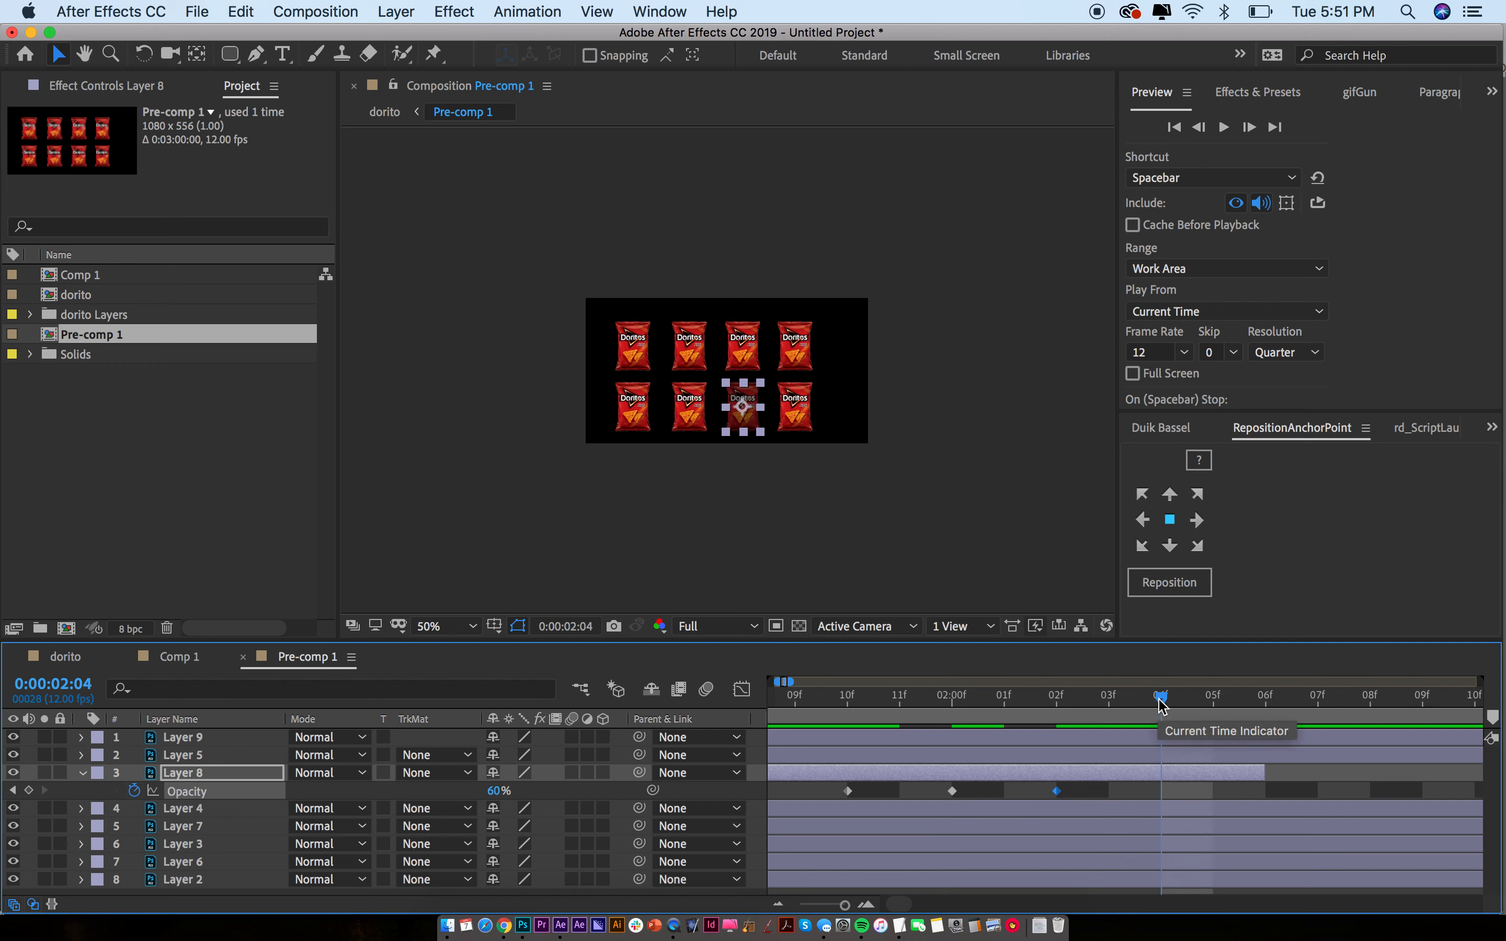
{"action": "left_click", "coordinate": [1157, 777]}
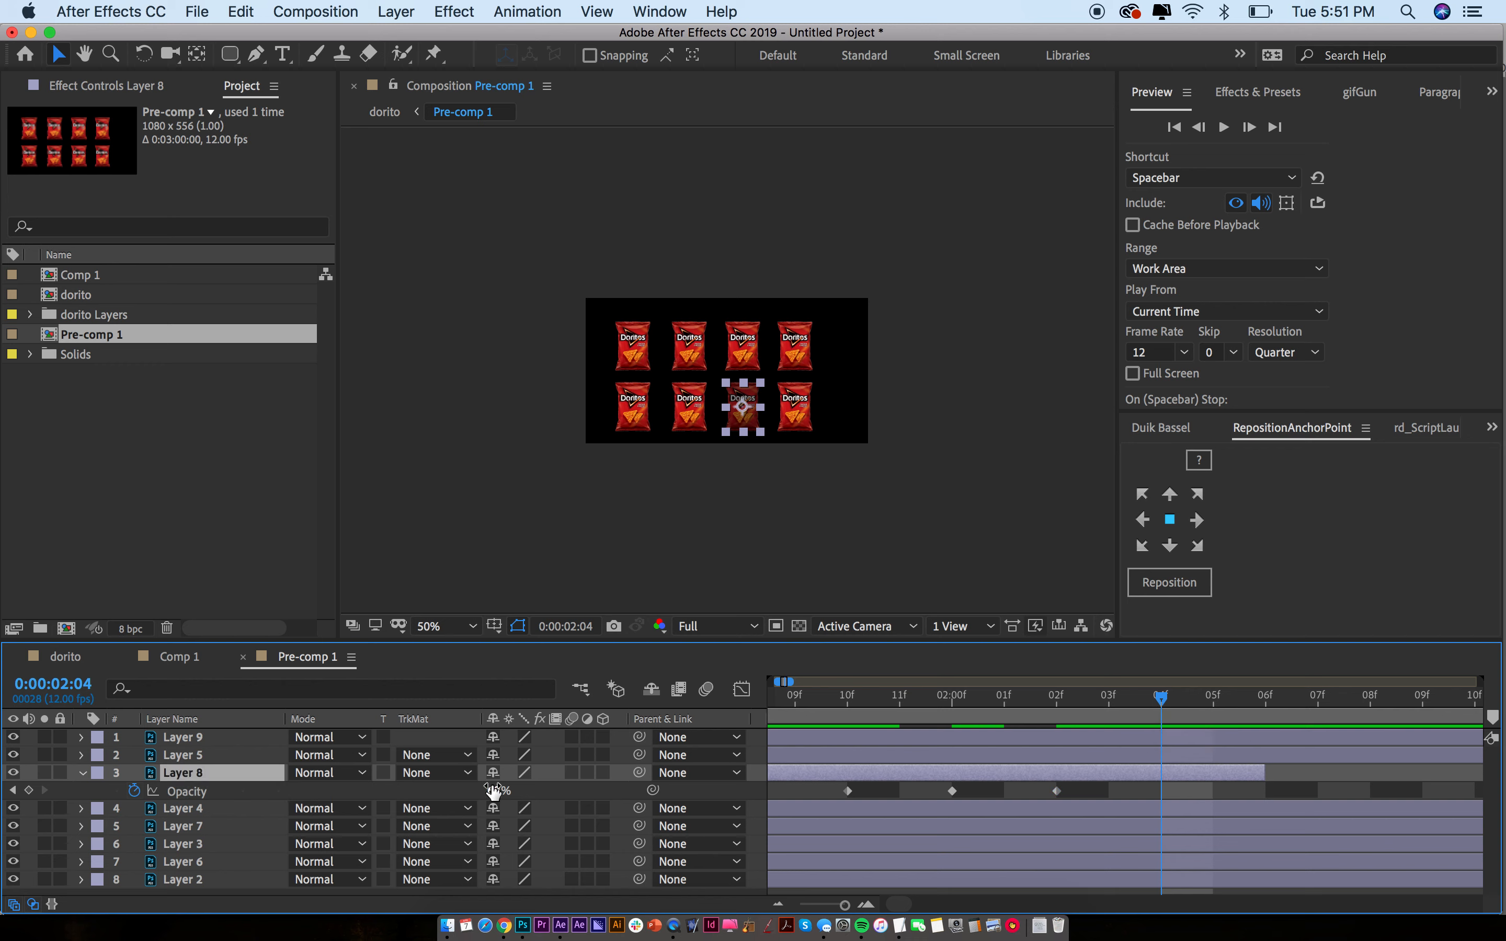
{"action": "type", "text": "30"}
{"action": "key", "text": "Return"}
{"action": "key", "text": "minus"}
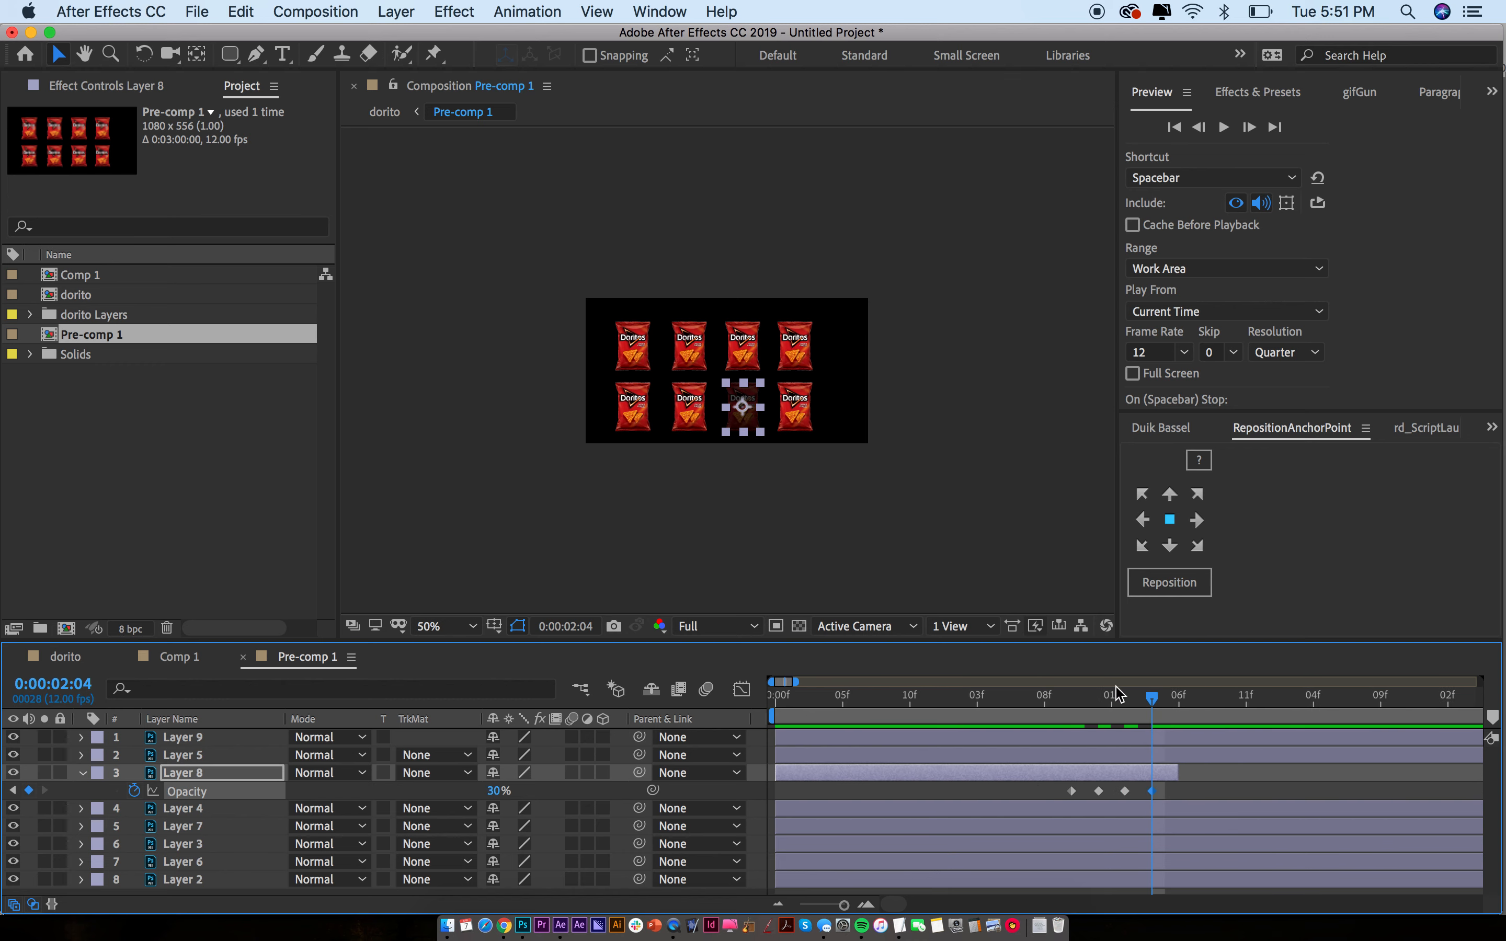
Preview the bag's opacity flicker and check Pre-comp 1's composition settings
{"action": "left_click", "coordinate": [1058, 704]}
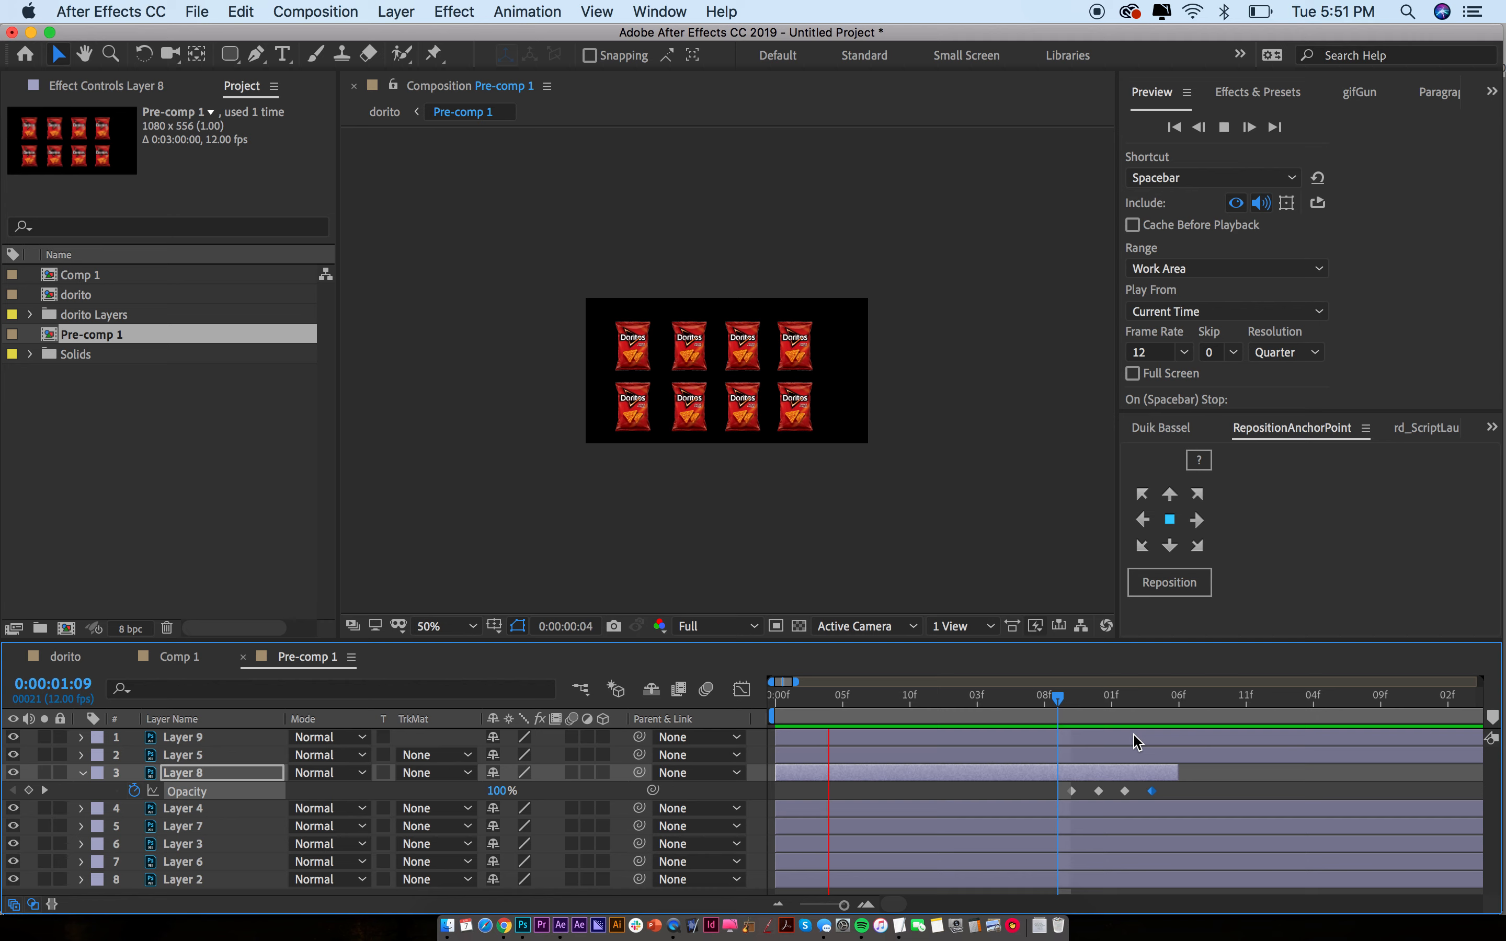
{"action": "key", "text": "space"}
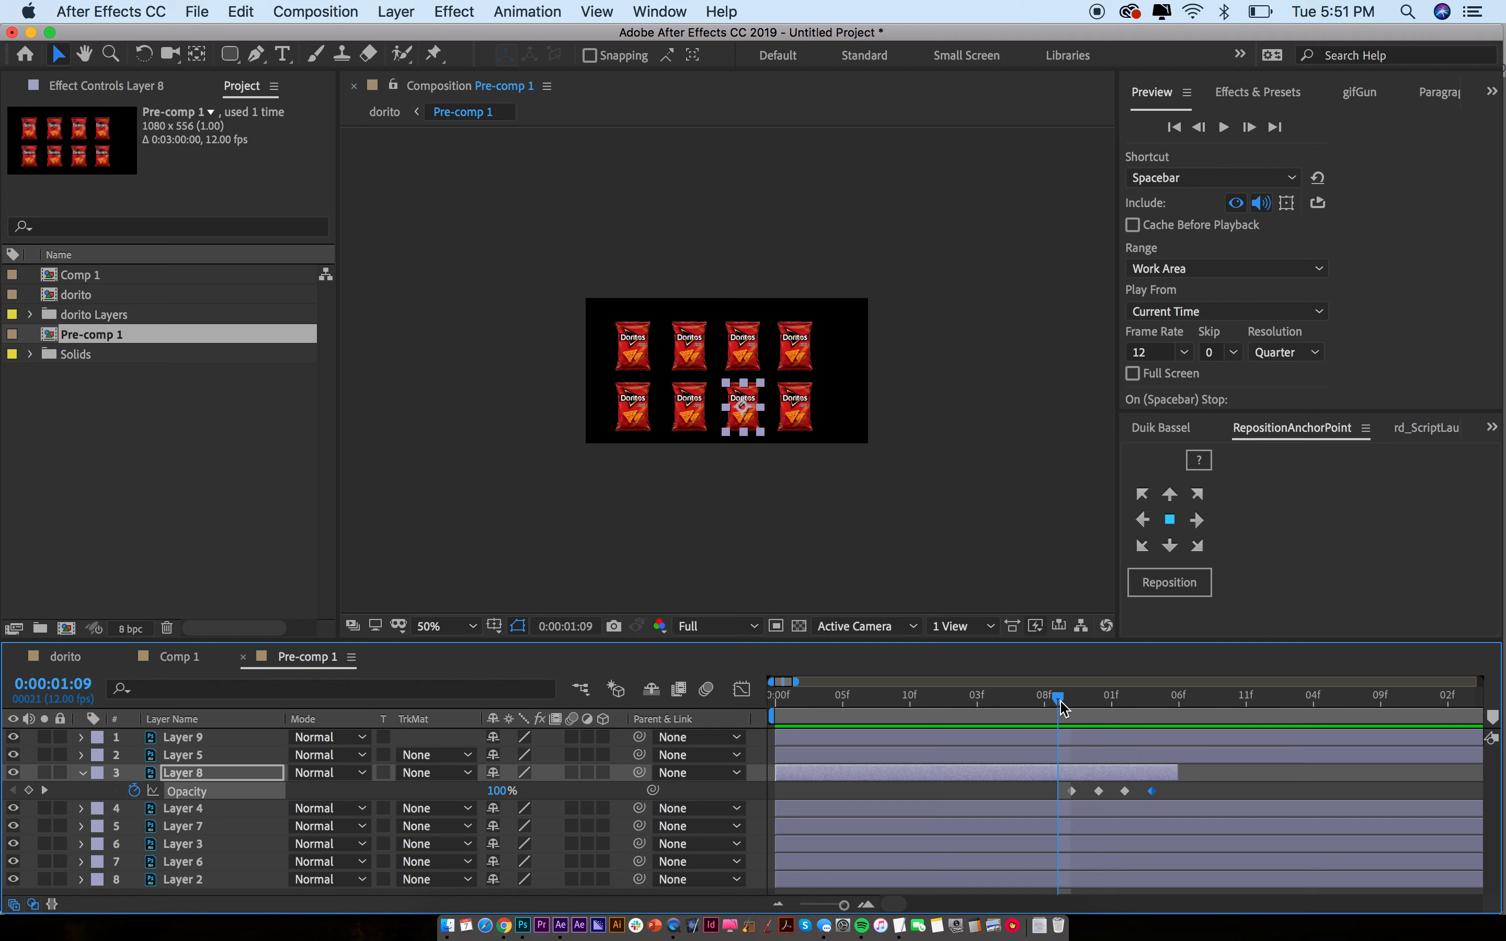
{"action": "key", "text": "space"}
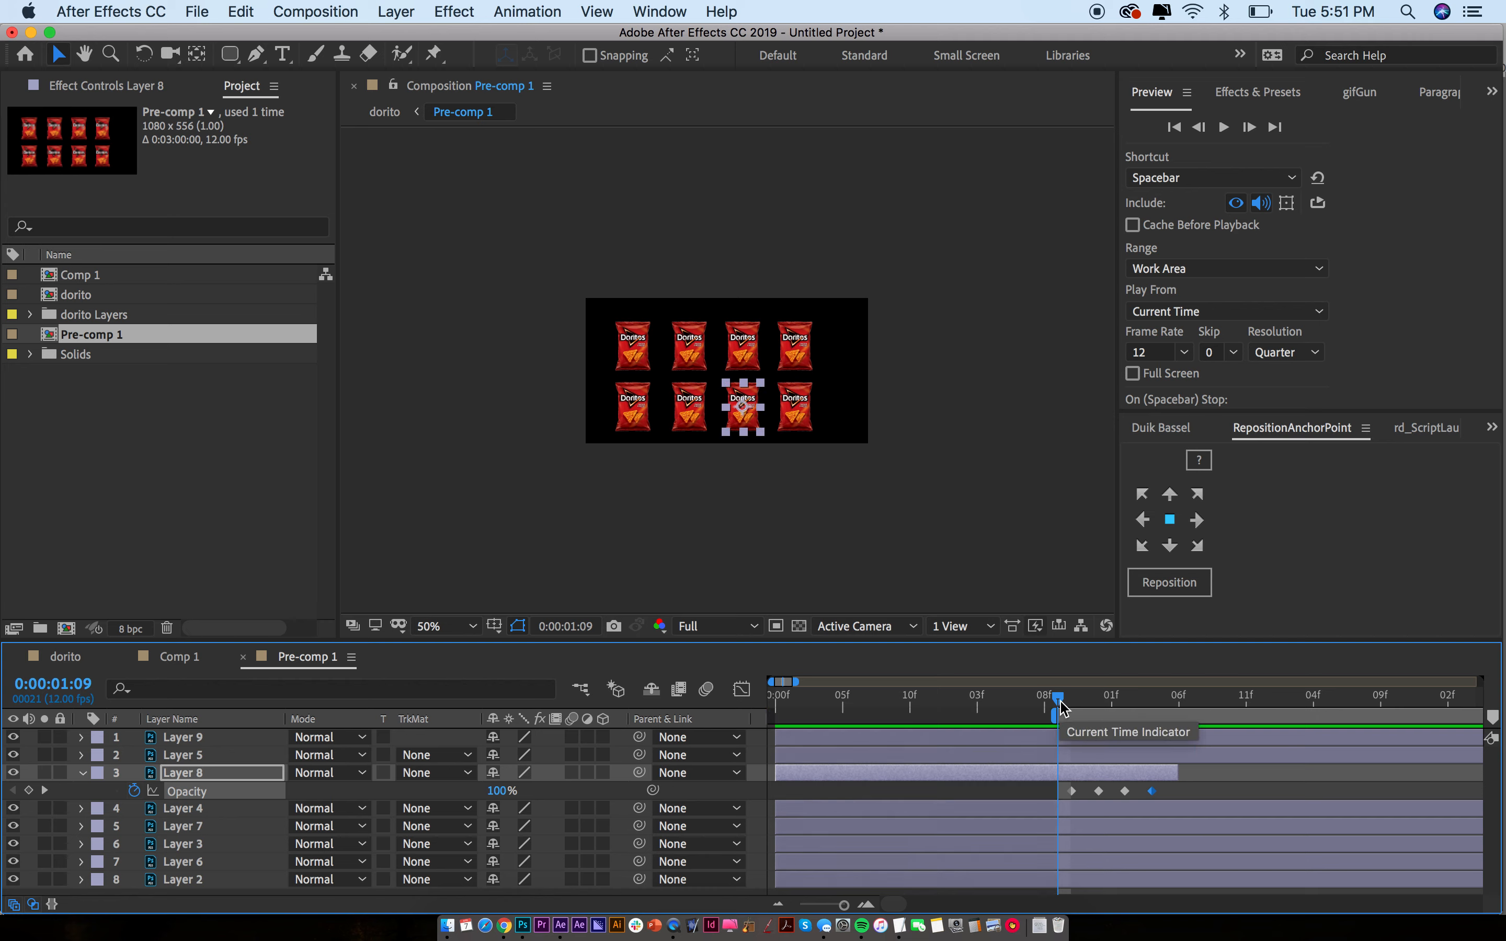
{"action": "key", "text": "equal"}
{"action": "key", "text": "equal"}
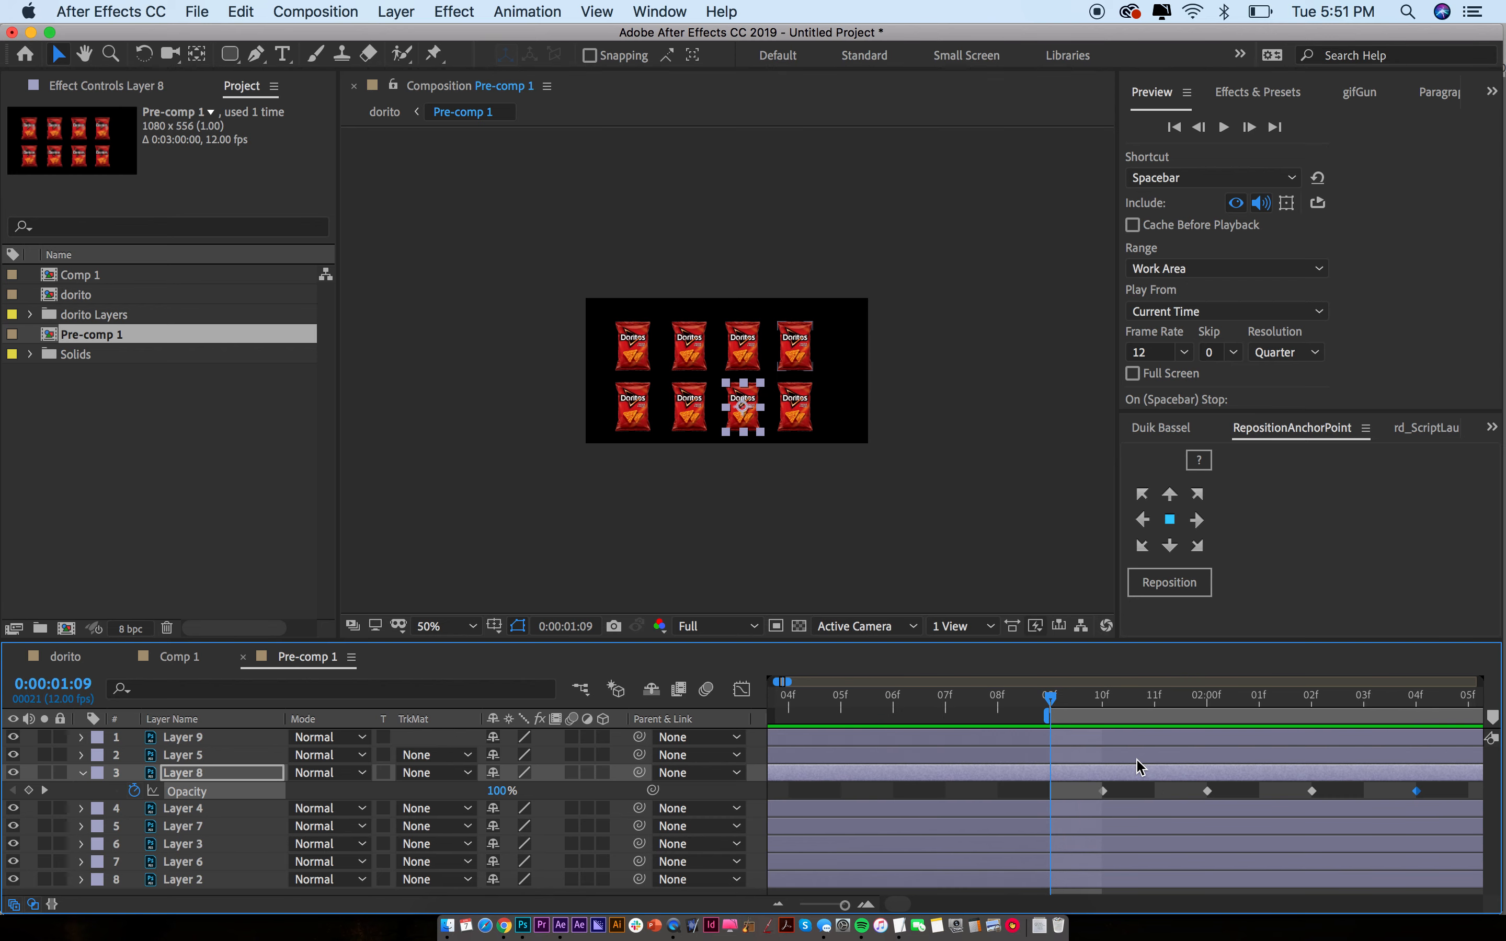
{"action": "key", "text": "super+k"}
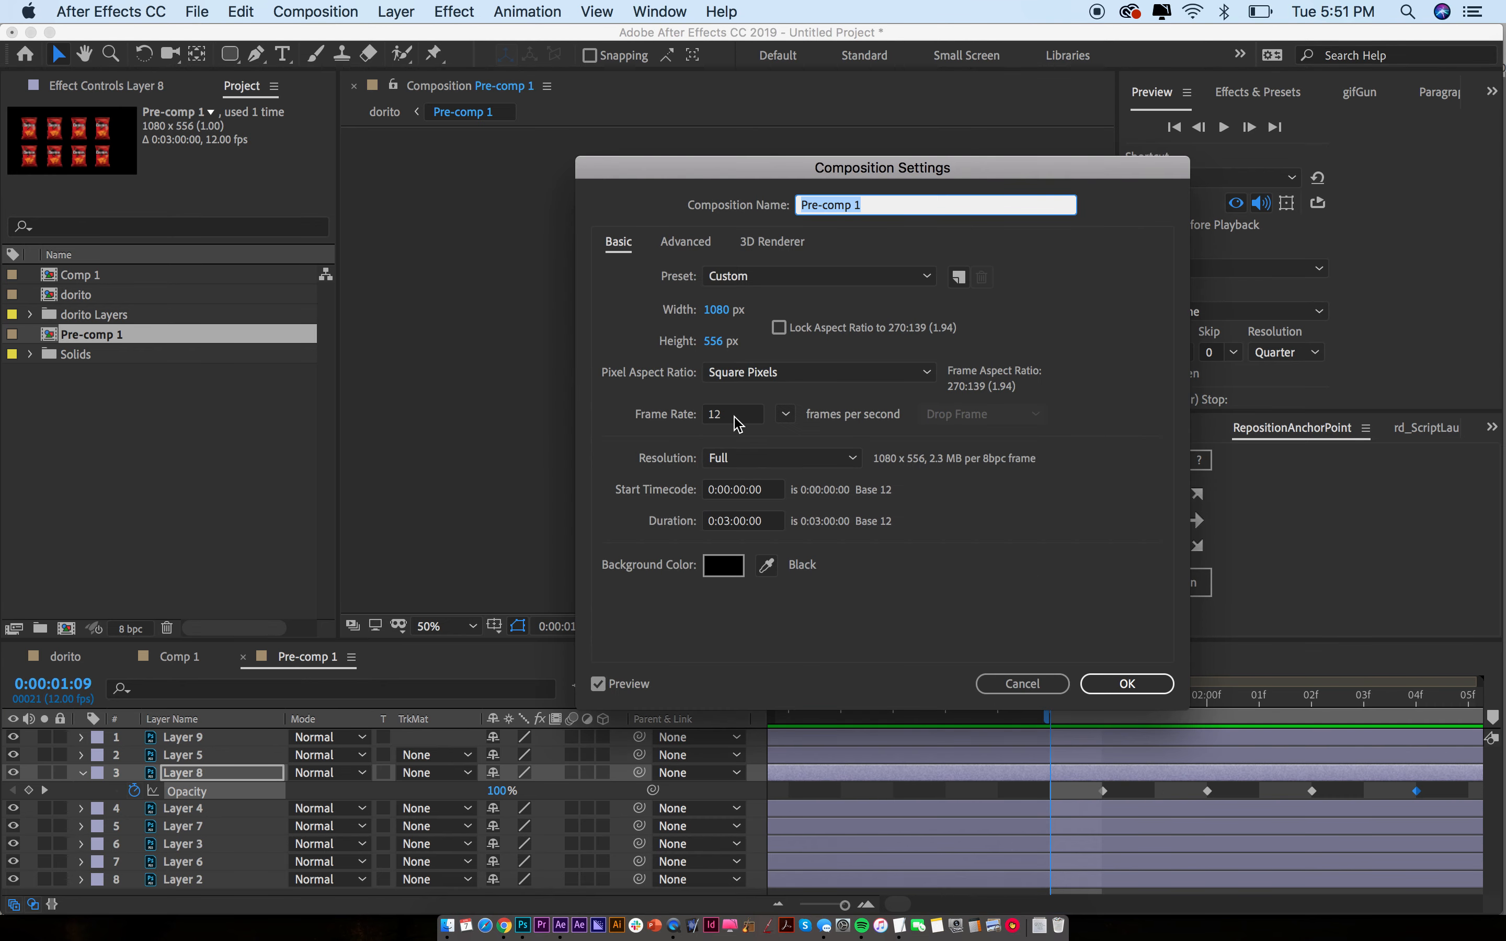
{"action": "key", "text": "Return"}
{"action": "key", "text": "space"}
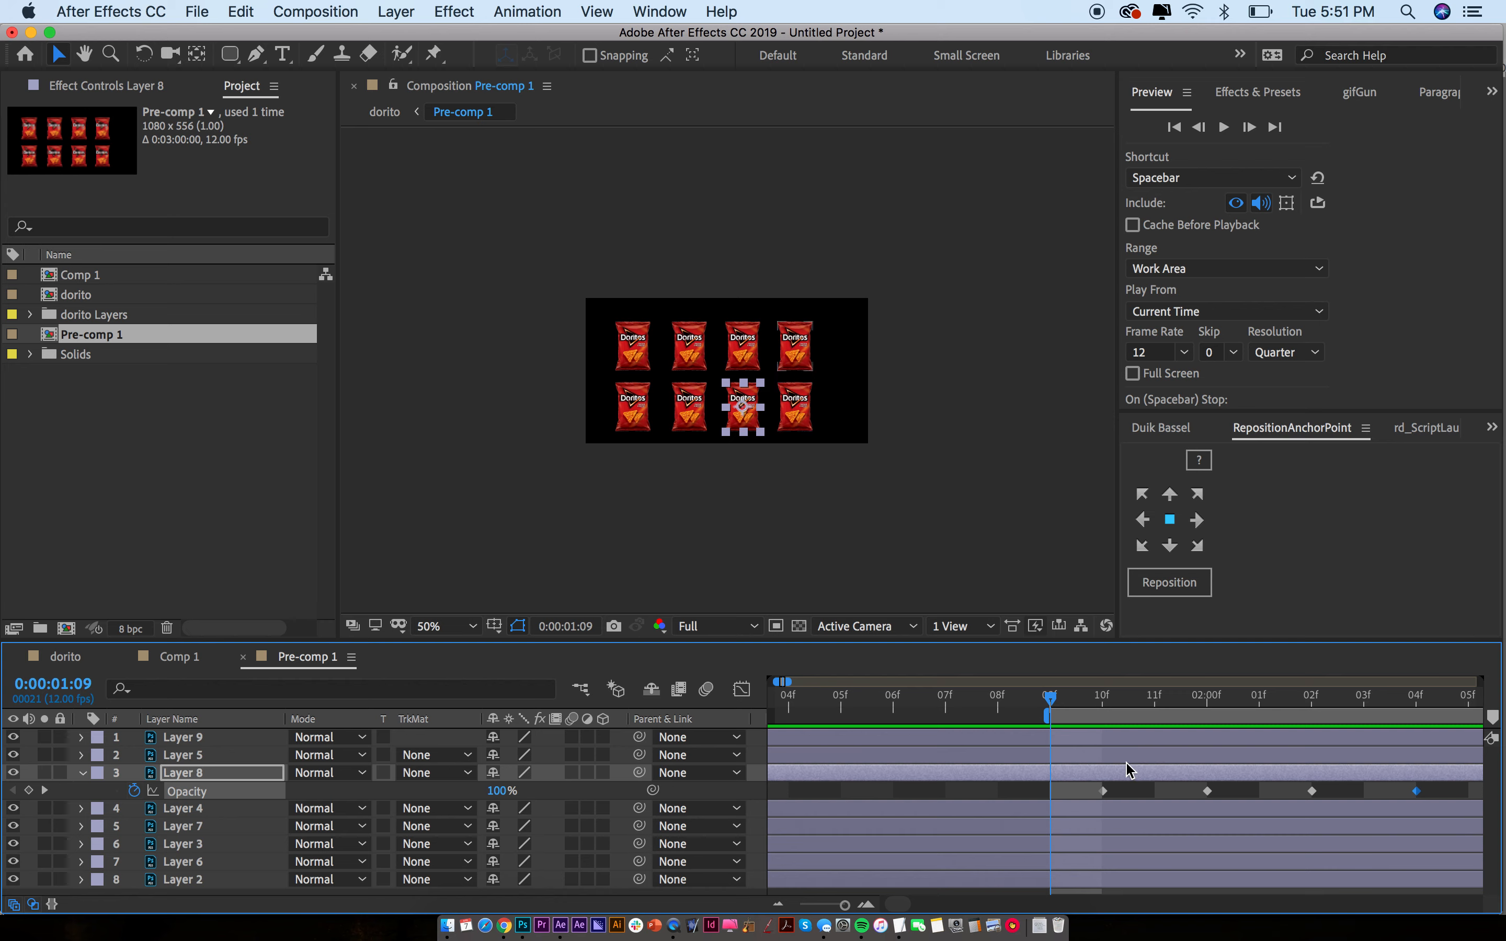
Pull the last Opacity keyframes closer, set 0% at 2:01, and preview the dorito comp
{"action": "left_click_drag", "start_coordinate": [1306, 793], "coordinate": [1217, 793]}
{"action": "left_click_drag", "start_coordinate": [1419, 793], "coordinate": [1271, 796]}
{"action": "key", "text": "space"}
{"action": "left_click", "coordinate": [1255, 703]}
{"action": "left_click", "coordinate": [430, 789]}
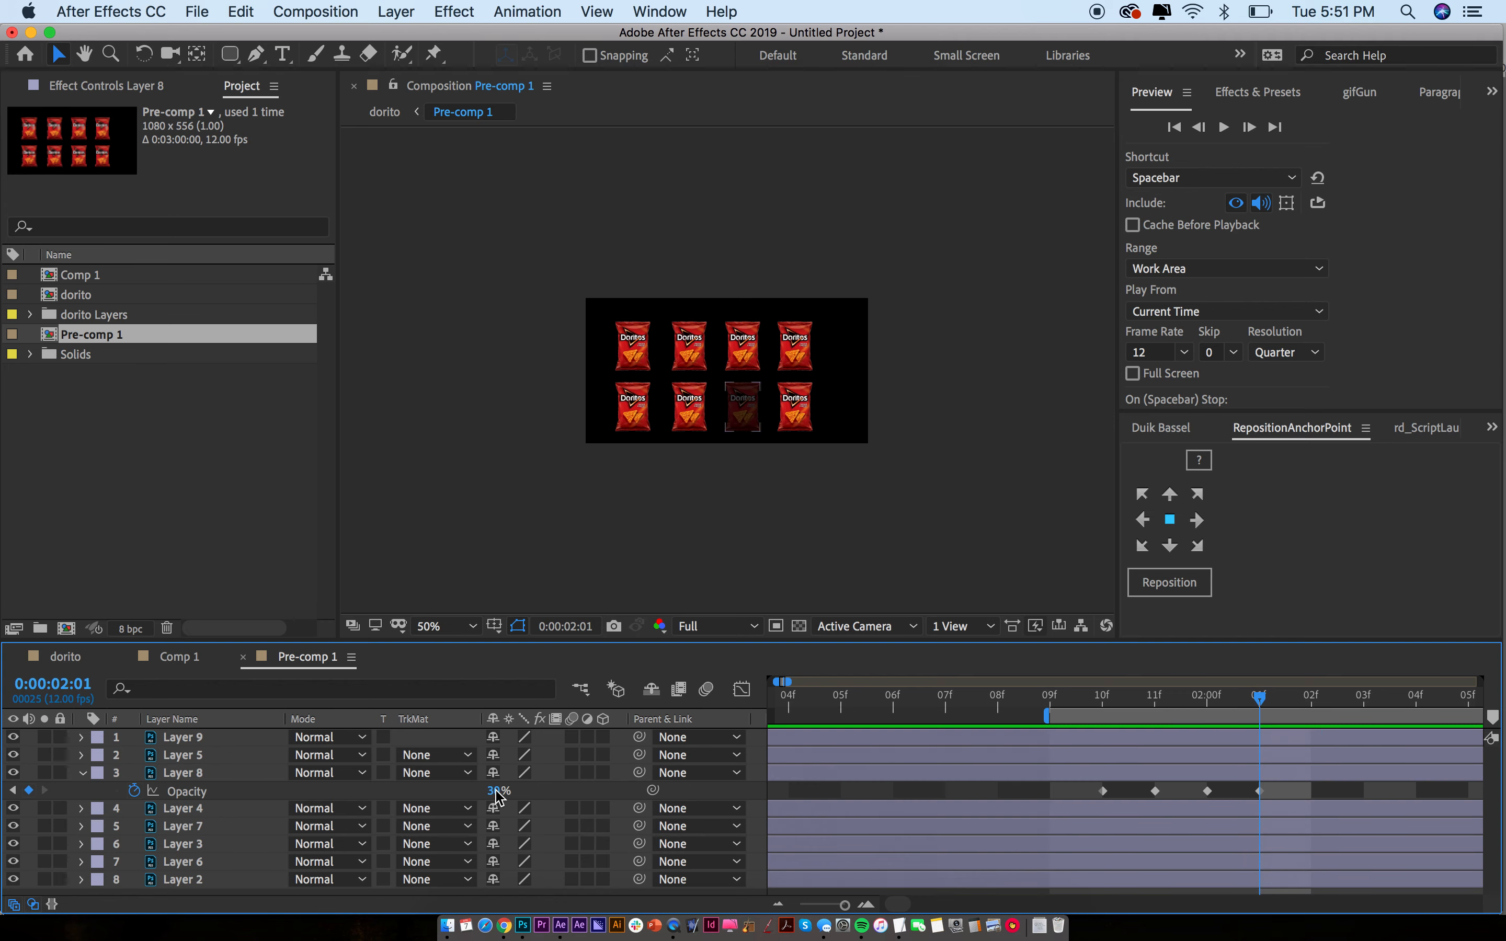
{"action": "key", "text": "Return"}
{"action": "left_click", "coordinate": [65, 656]}
{"action": "key", "text": "space"}
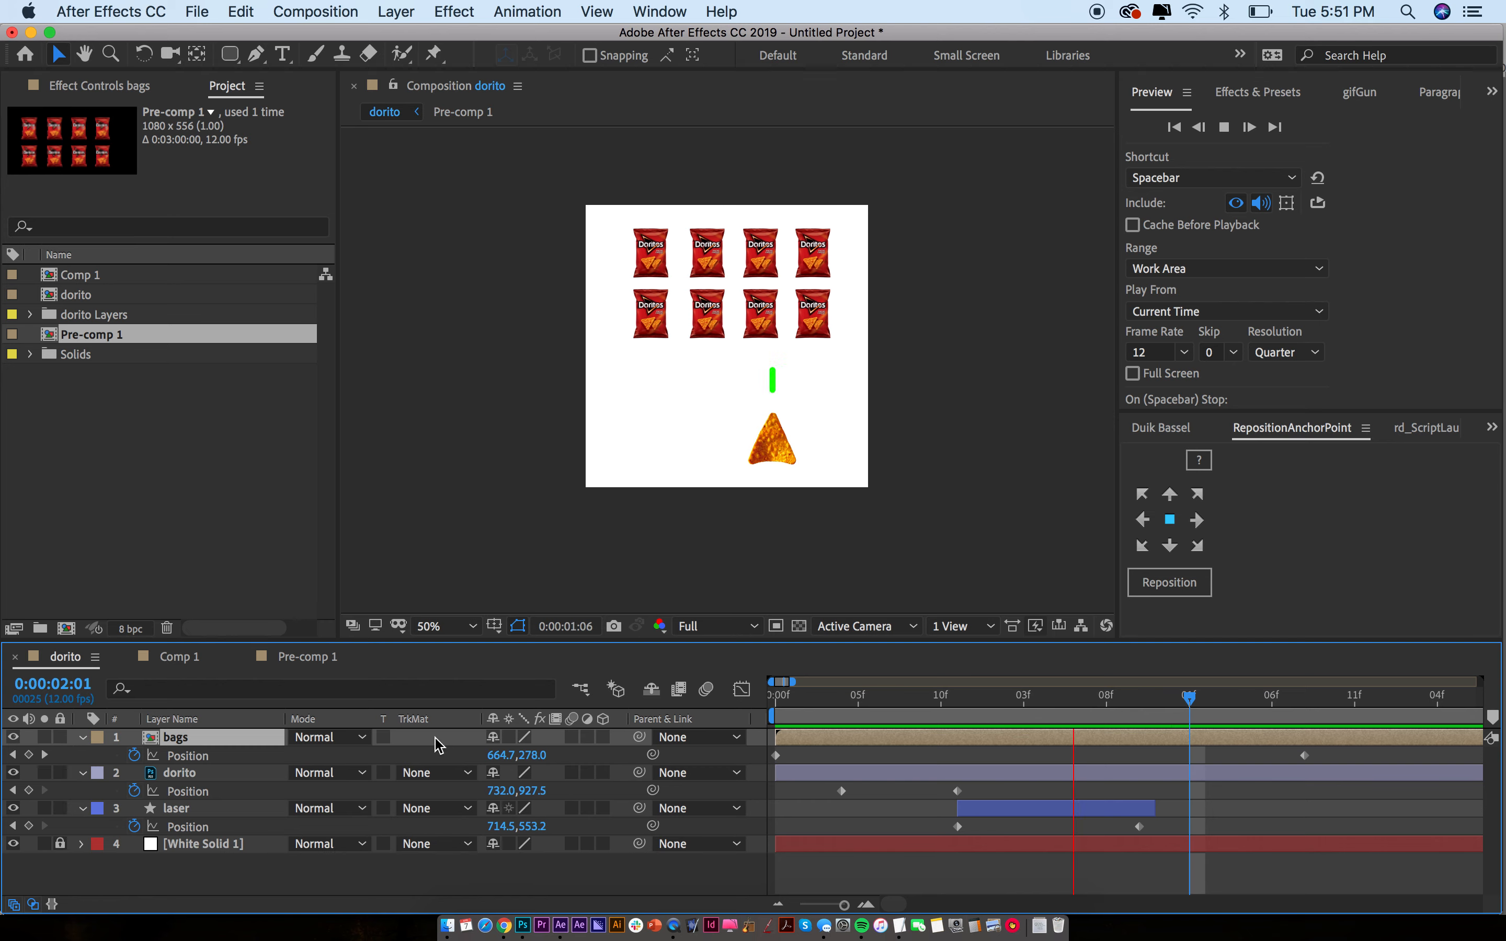
Stop the dorito comp preview, zoom the timeline out, and switch over to Chrome
{"action": "key", "text": "space"}
{"action": "key", "text": "space"}
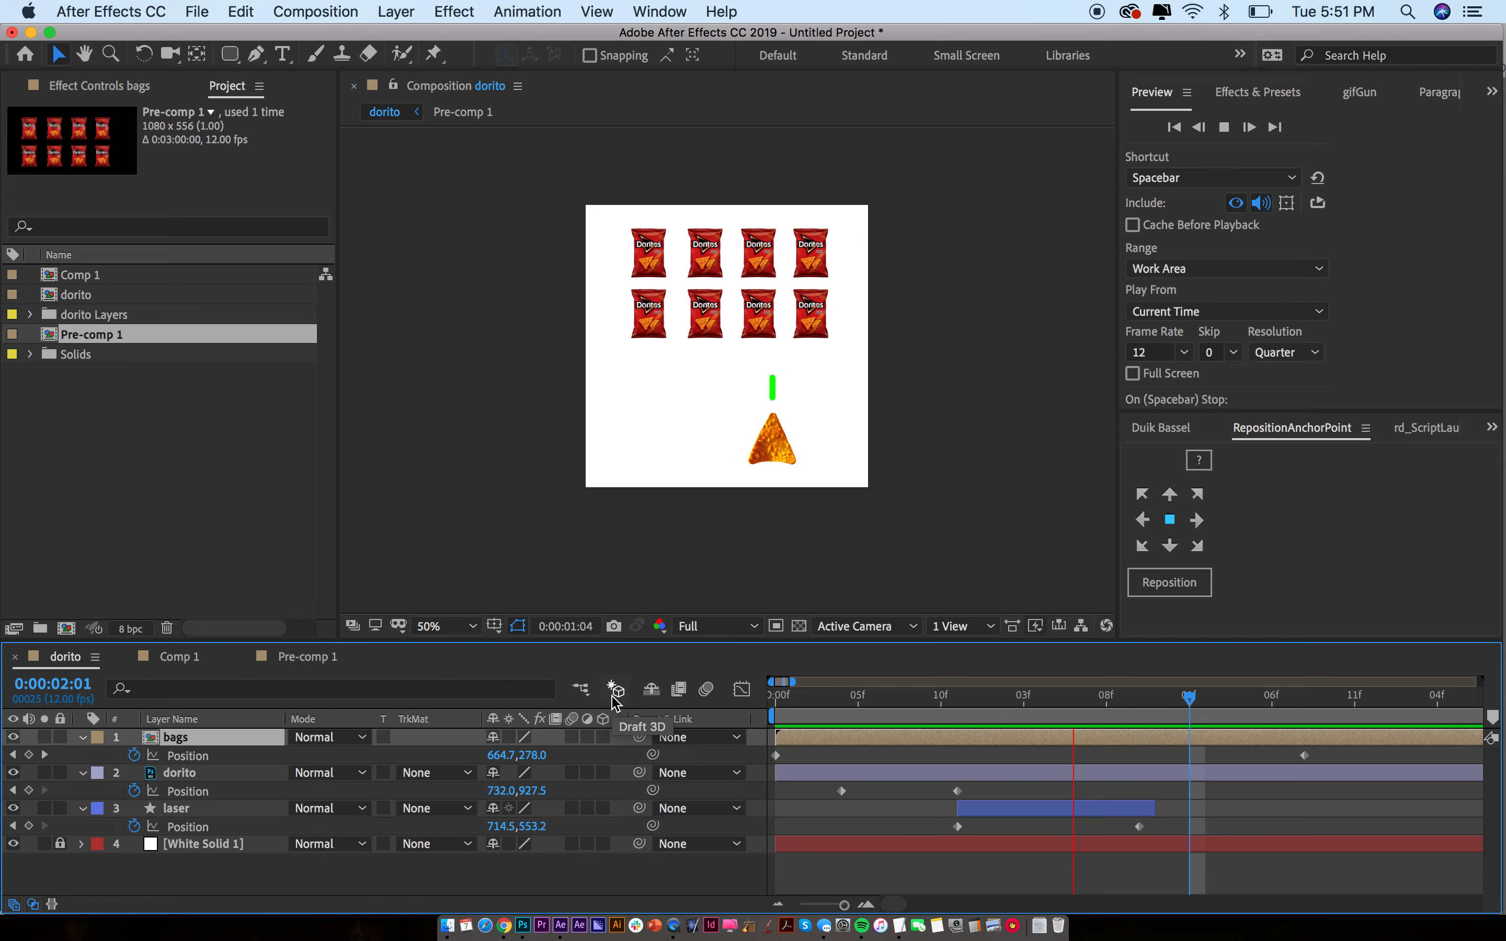
{"action": "key", "text": "space"}
{"action": "key", "text": "minus"}
{"action": "key", "text": "minus"}
{"action": "key", "text": "minus"}
{"action": "key", "text": "minus"}
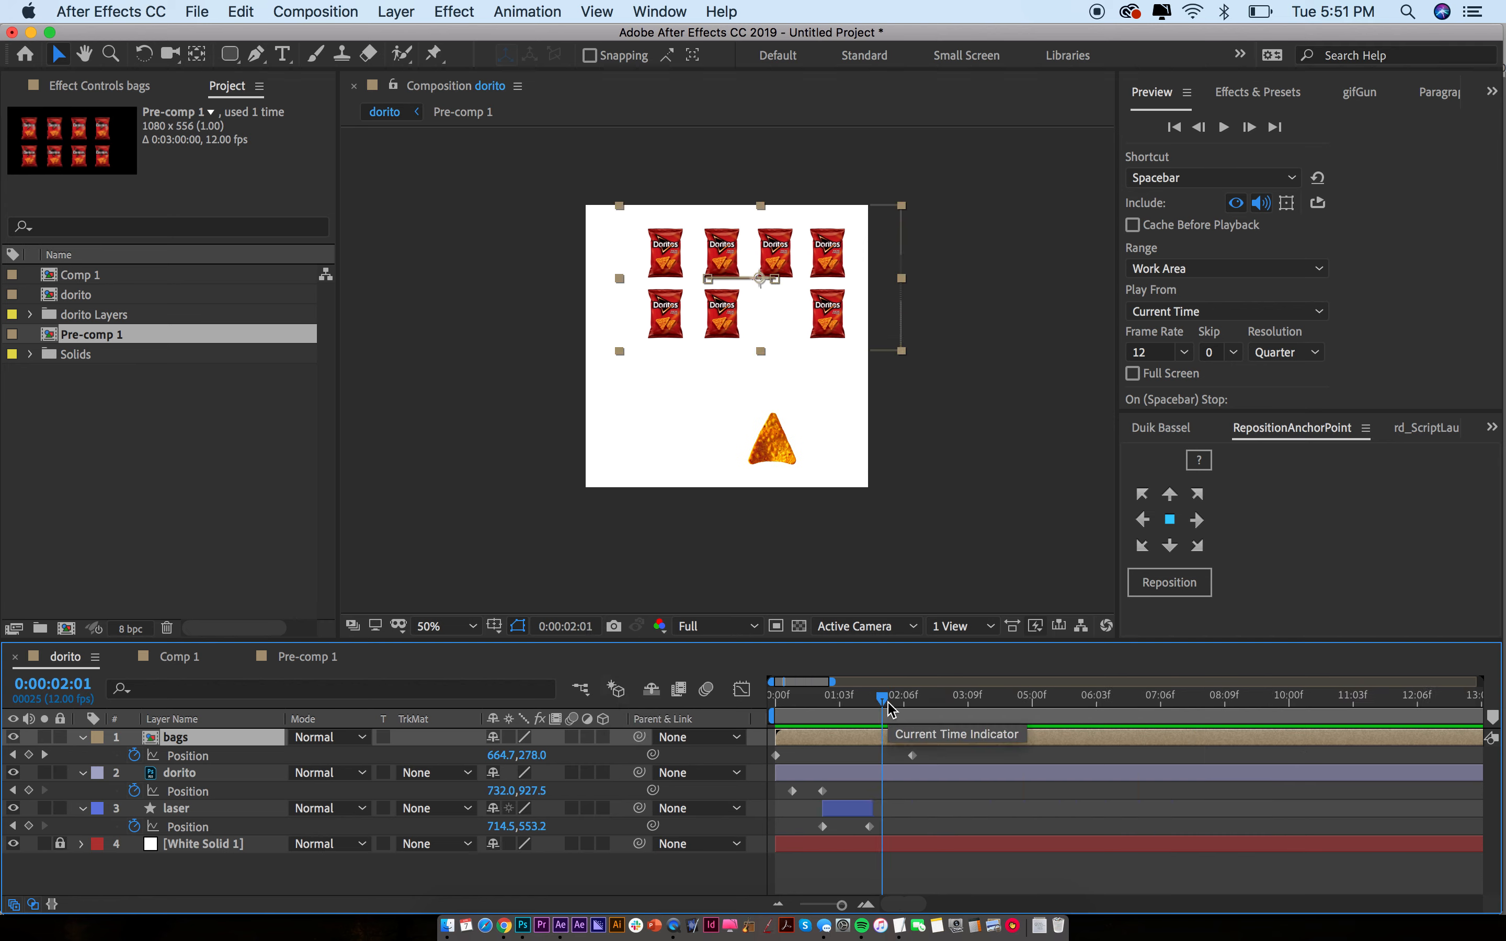
{"action": "key", "text": "super+Tab"}
{"action": "key", "text": "super+Tab"}
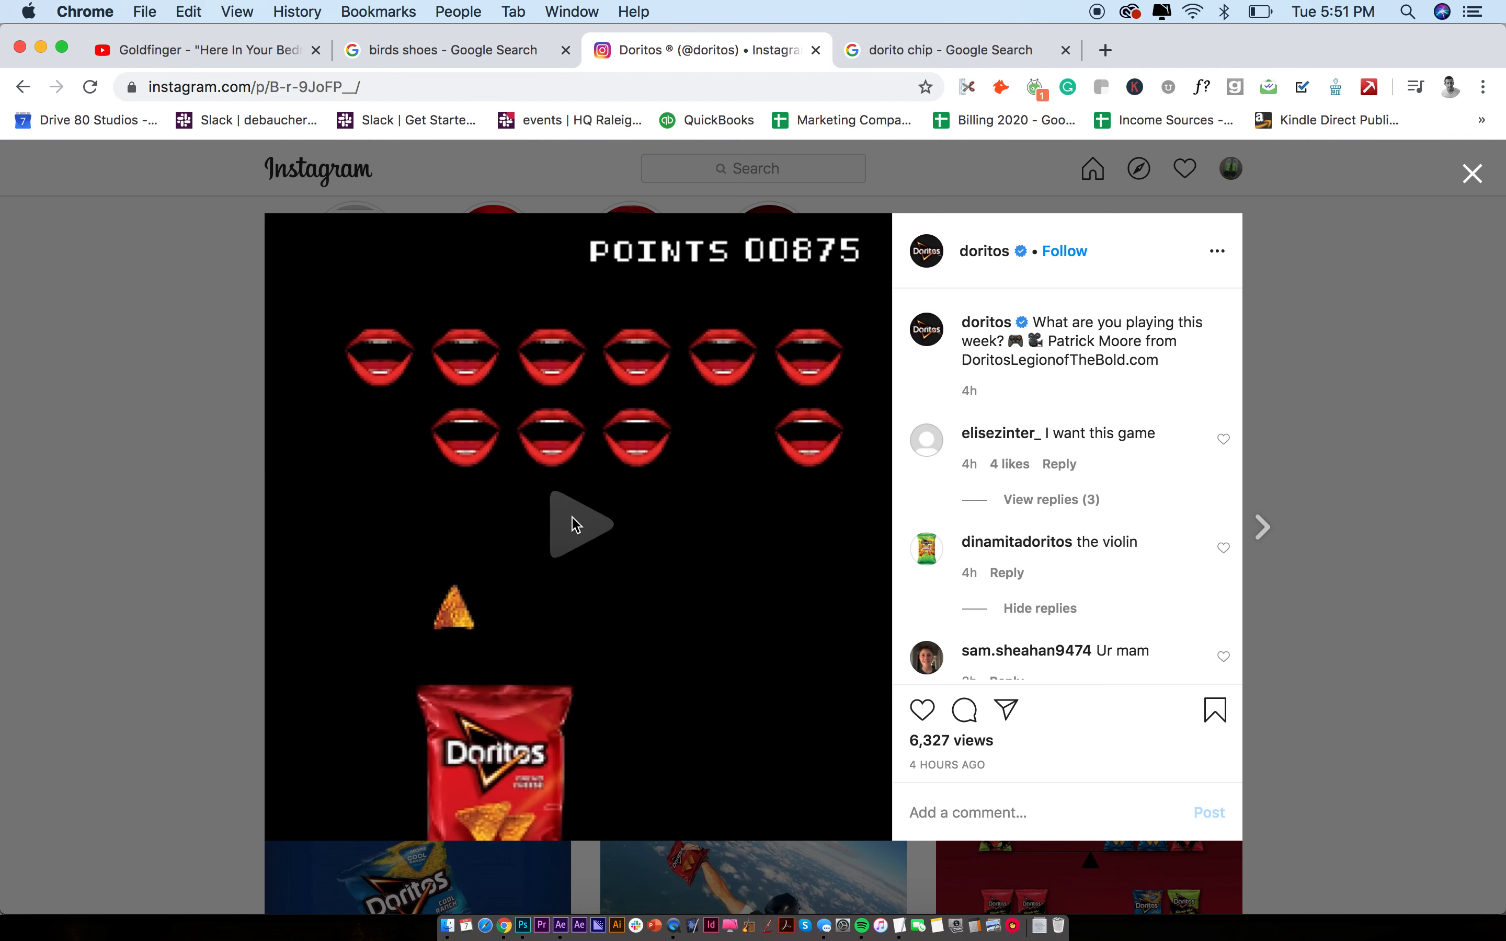
Watch the Doritos Instagram game video briefly, pause it, and switch back to After Effects
{"action": "left_click", "coordinate": [575, 525]}
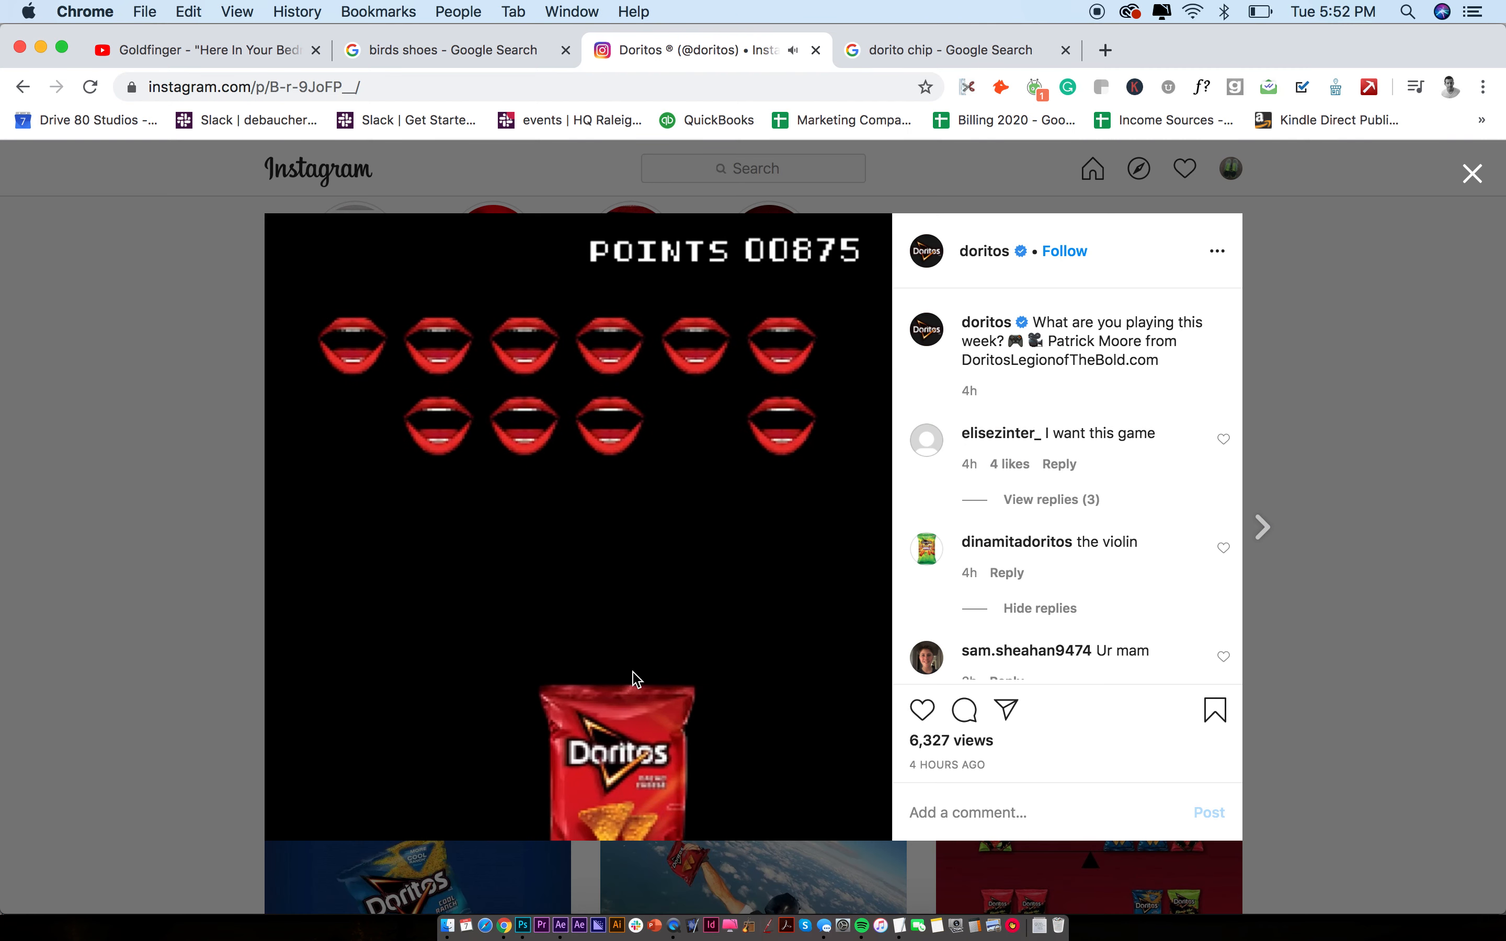
{"action": "left_click", "coordinate": [743, 597]}
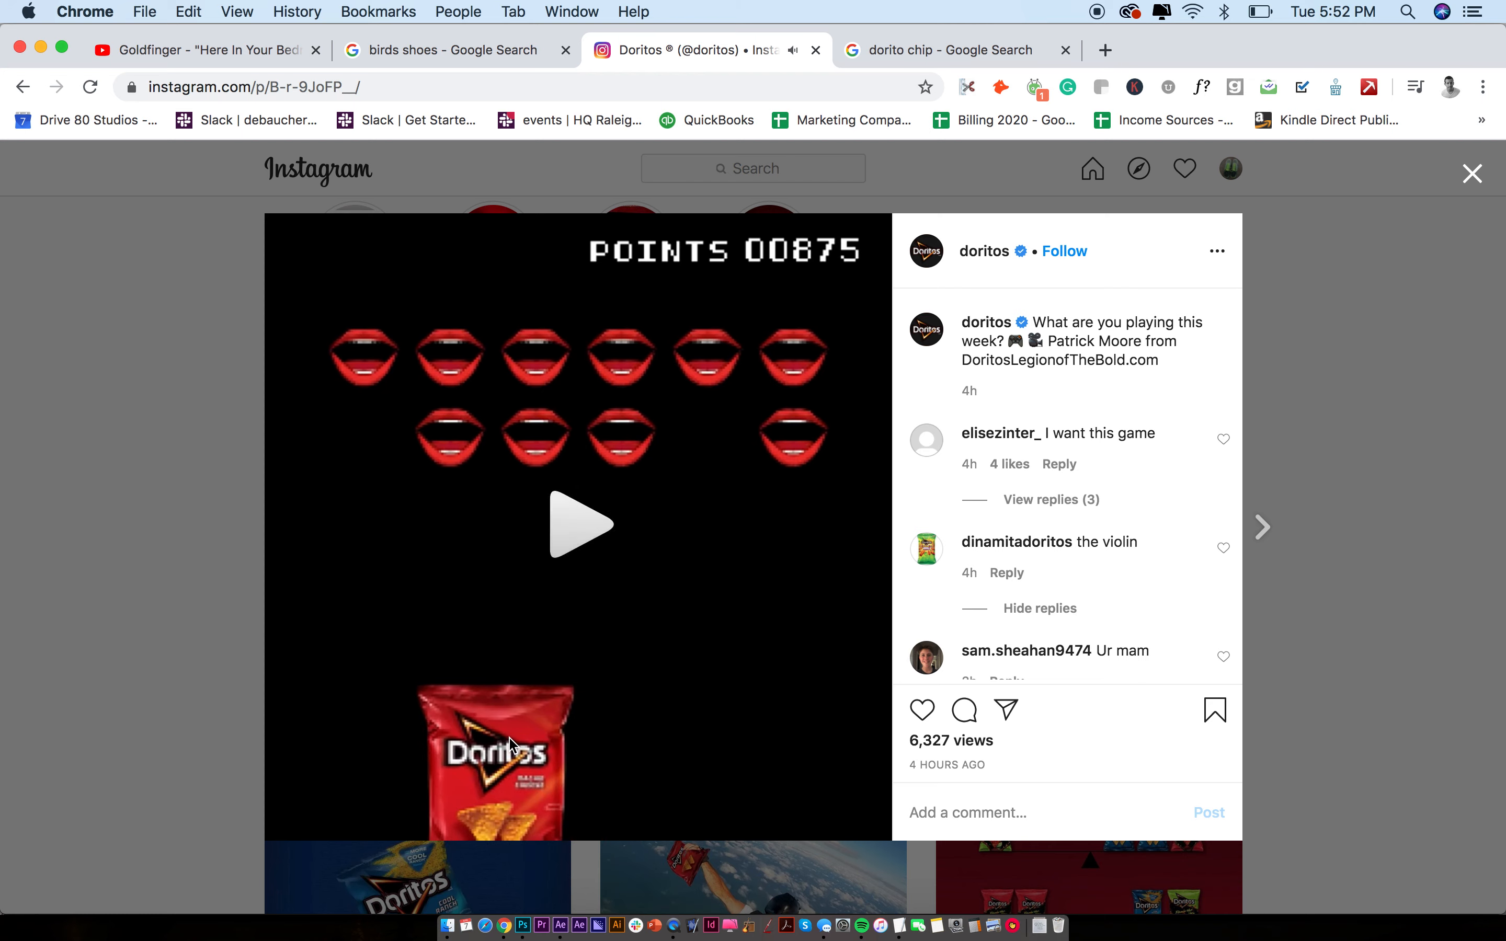
{"action": "key", "text": "super+Tab"}
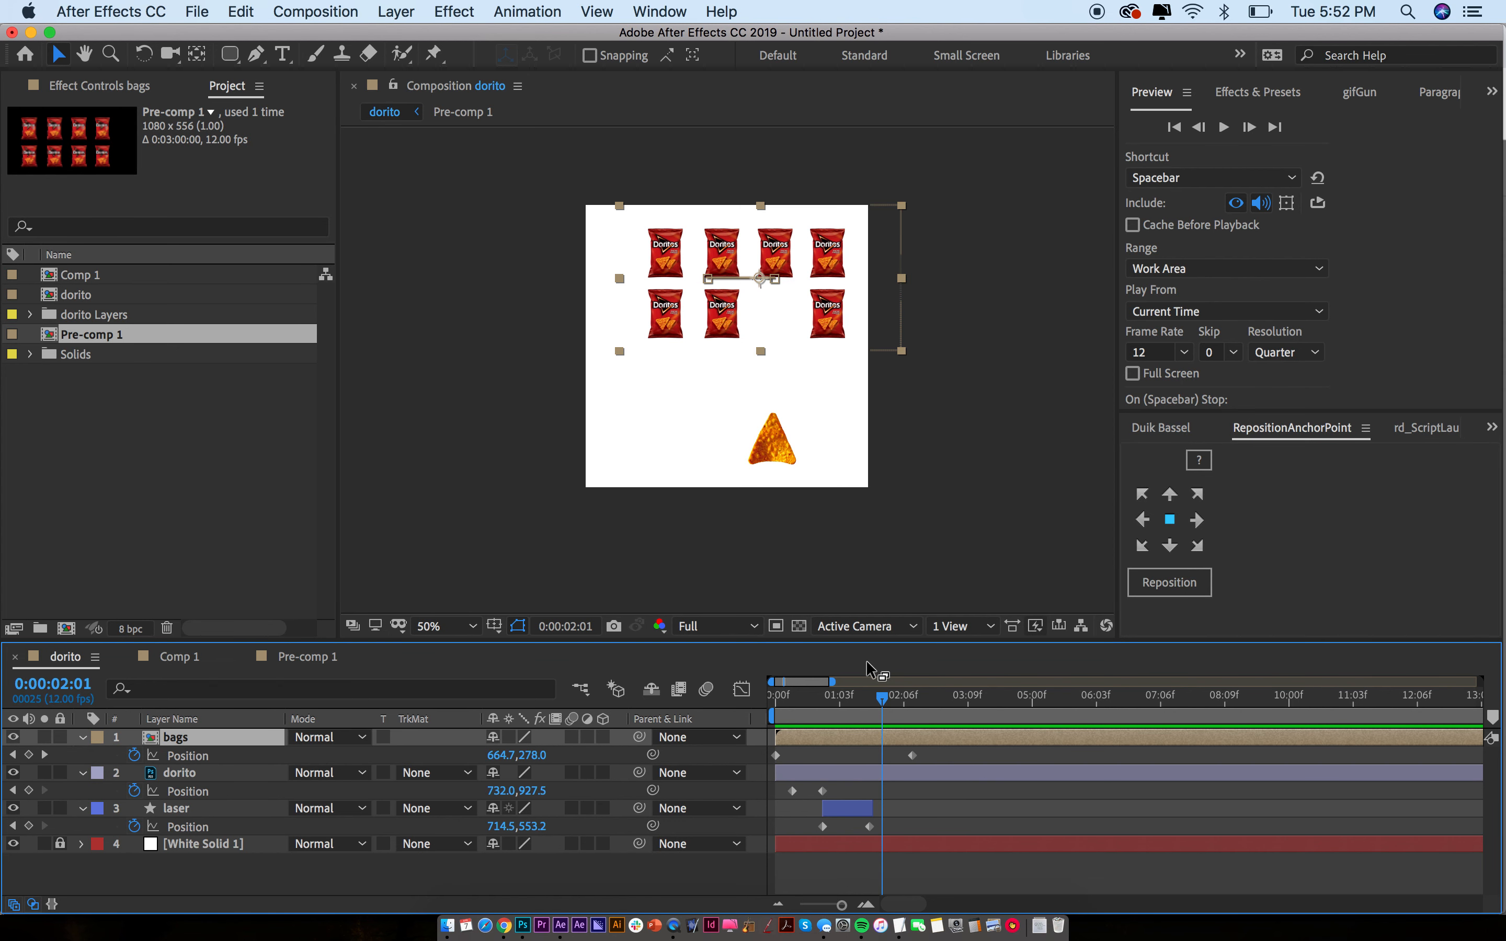
Key the dorito chip's Position at 2:03 and nudge it left to X 412 at 3:01
{"action": "key", "text": "space"}
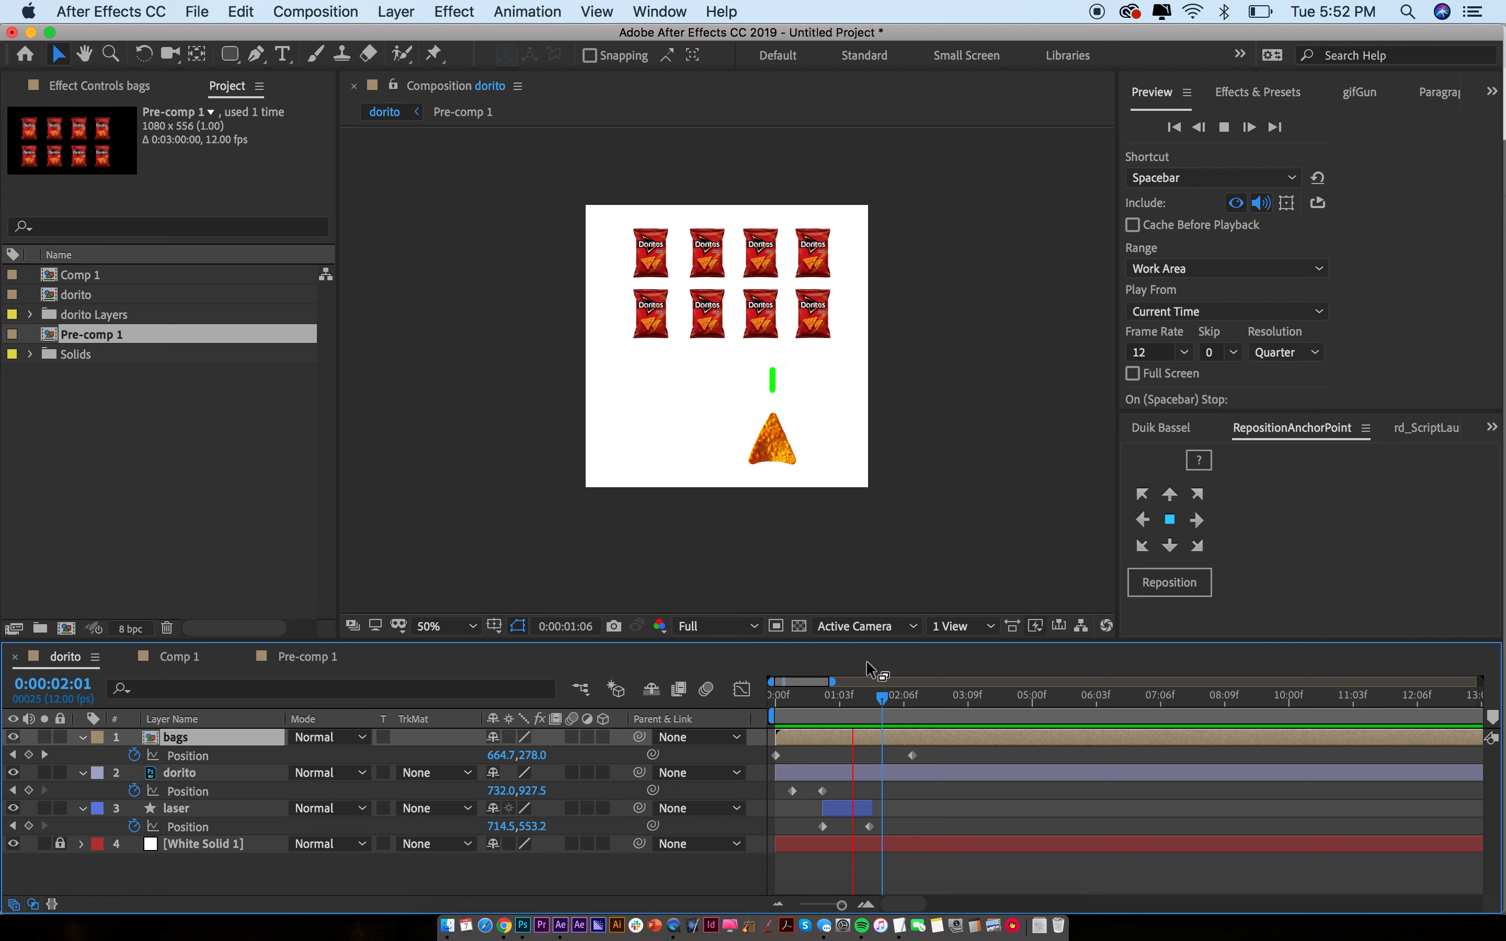
{"action": "key", "text": "space"}
{"action": "mouse_move", "coordinate": [882, 704]}
{"action": "left_mouse_down"}
{"action": "mouse_move", "coordinate": [868, 704]}
{"action": "mouse_move", "coordinate": [891, 704]}
{"action": "left_mouse_up"}
{"action": "left_click", "coordinate": [885, 782]}
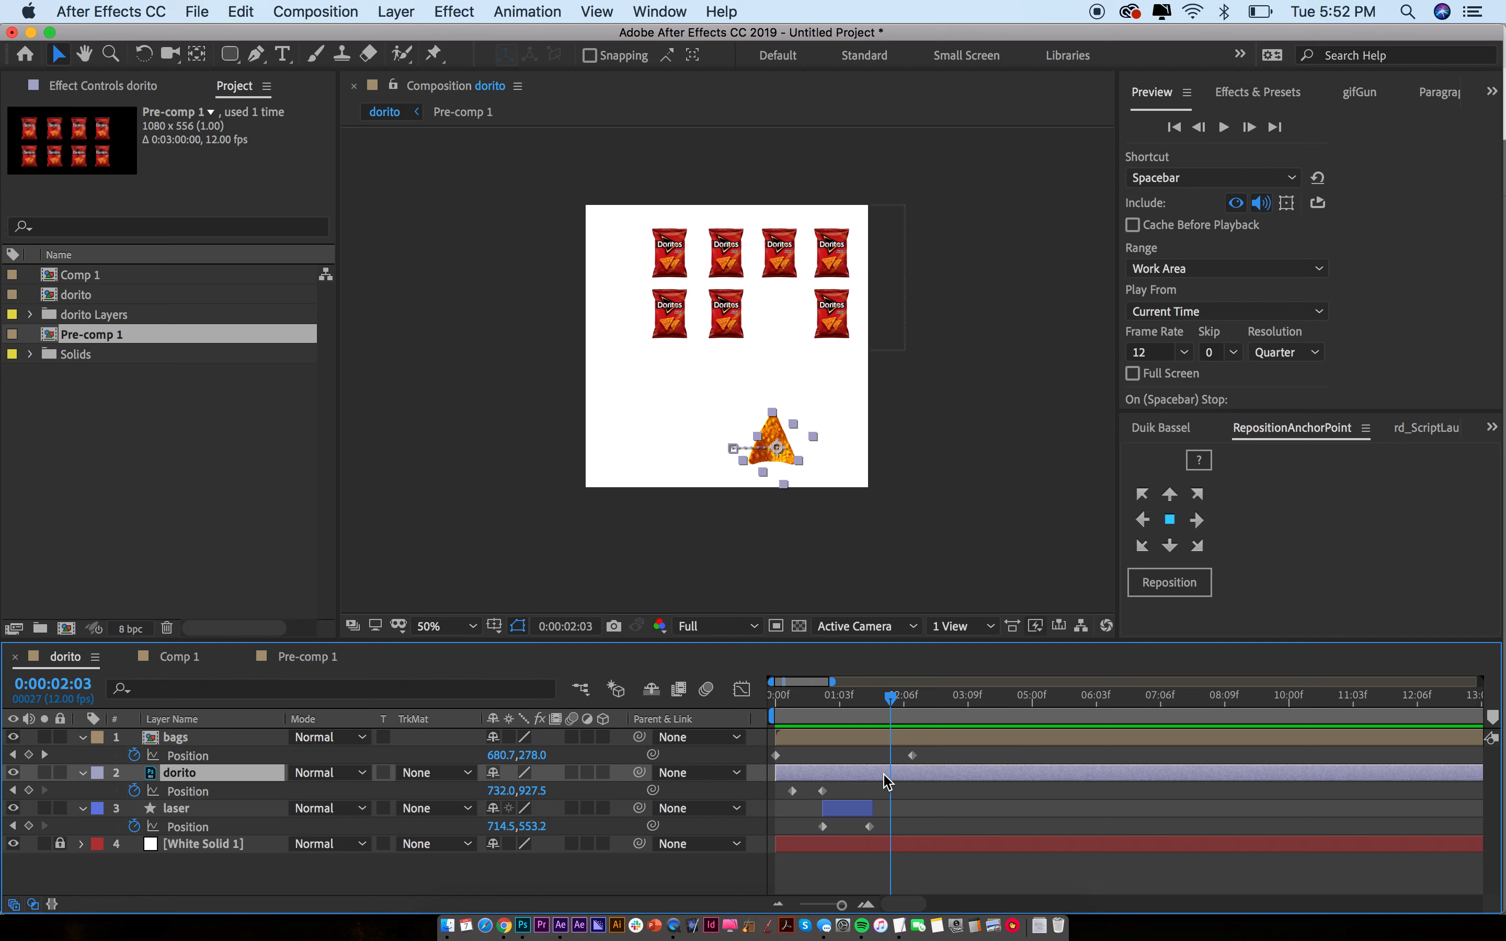
{"action": "key", "text": "alt+shift+p"}
{"action": "left_click_drag", "start_coordinate": [902, 703], "coordinate": [935, 703]}
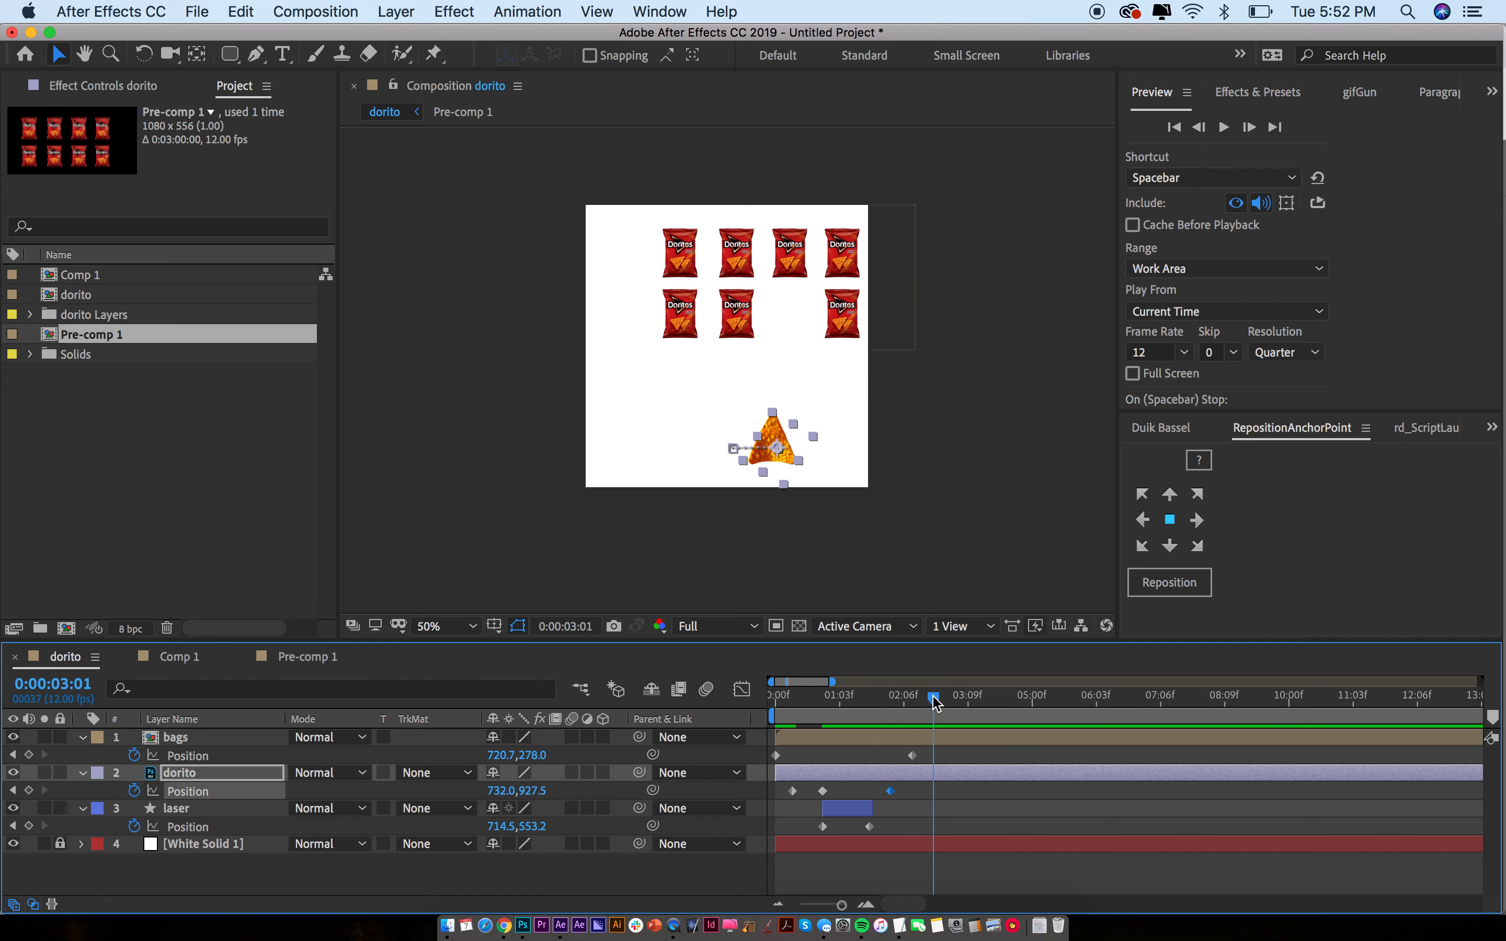
{"action": "key", "text": "shift+Left"}
{"action": "key", "text": "shift+Left"}
{"action": "key", "text": "shift+Left"}
{"action": "key", "text": "shift+Left"}
{"action": "key", "text": "shift+Left"}
{"action": "key", "text": "shift+Left"}
{"action": "key", "text": "shift+Left"}
{"action": "key", "text": "shift+Left"}
{"action": "key", "text": "shift+Left"}
{"action": "key", "text": "shift+Left"}
{"action": "key", "text": "shift+Left"}
{"action": "key", "text": "shift+Left"}
{"action": "key", "text": "shift+Left"}
{"action": "key", "text": "shift+Left"}
{"action": "key", "text": "shift+Left"}
{"action": "key", "text": "shift+Left"}
{"action": "key", "text": "shift+Left"}
{"action": "key", "text": "shift+Left"}
{"action": "key", "text": "shift+Left"}
{"action": "key", "text": "shift+Left"}
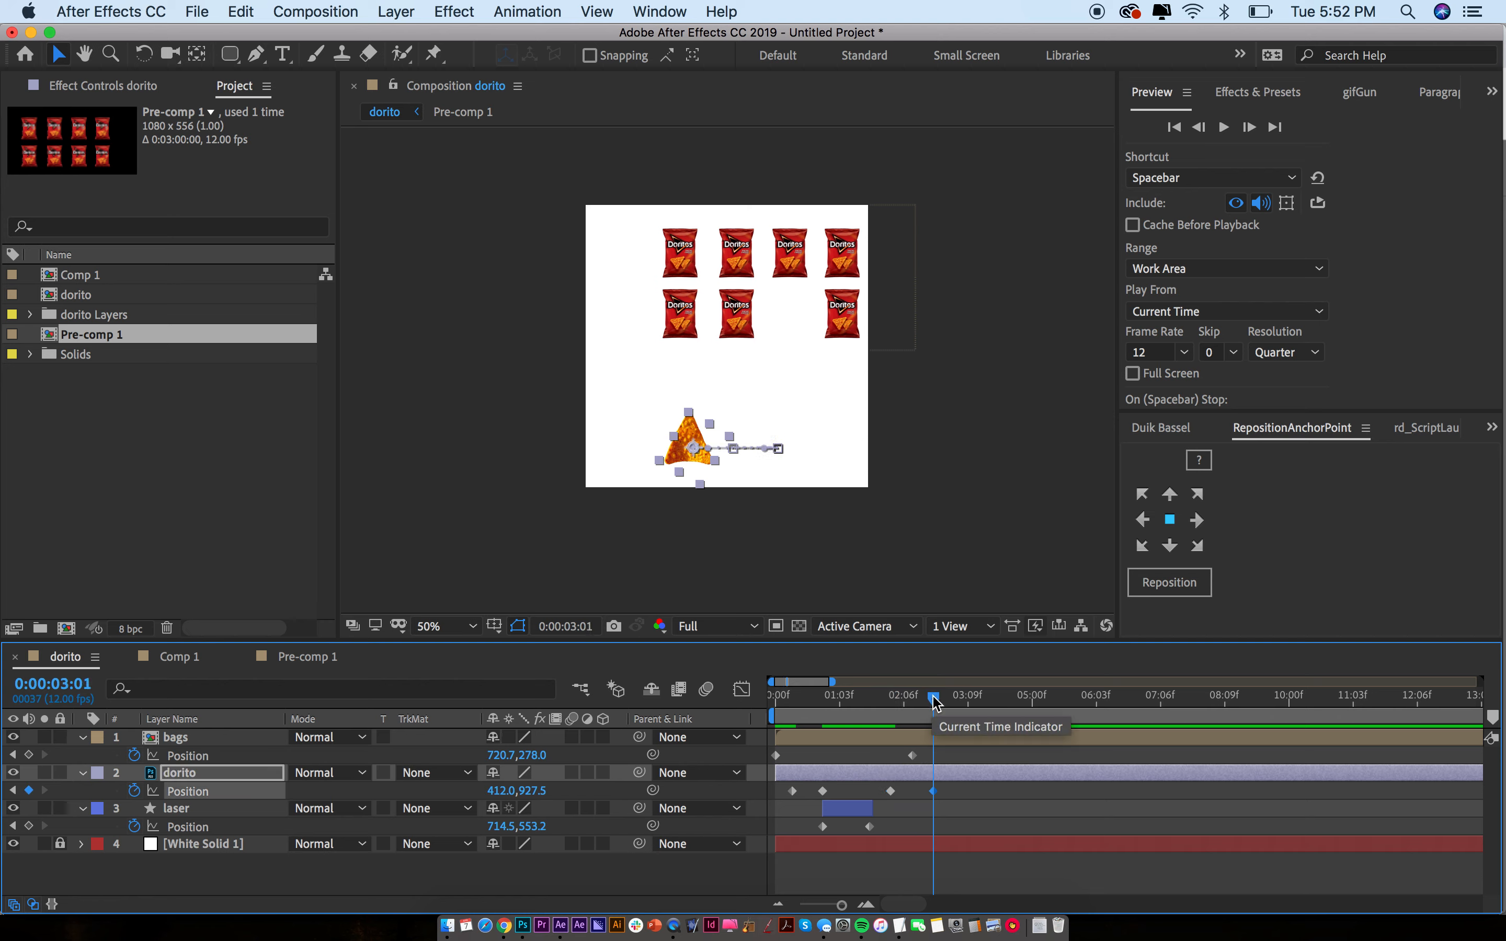
Preview the chip's slide, then return to 2:08 and select the bags layer
{"action": "key", "text": "space"}
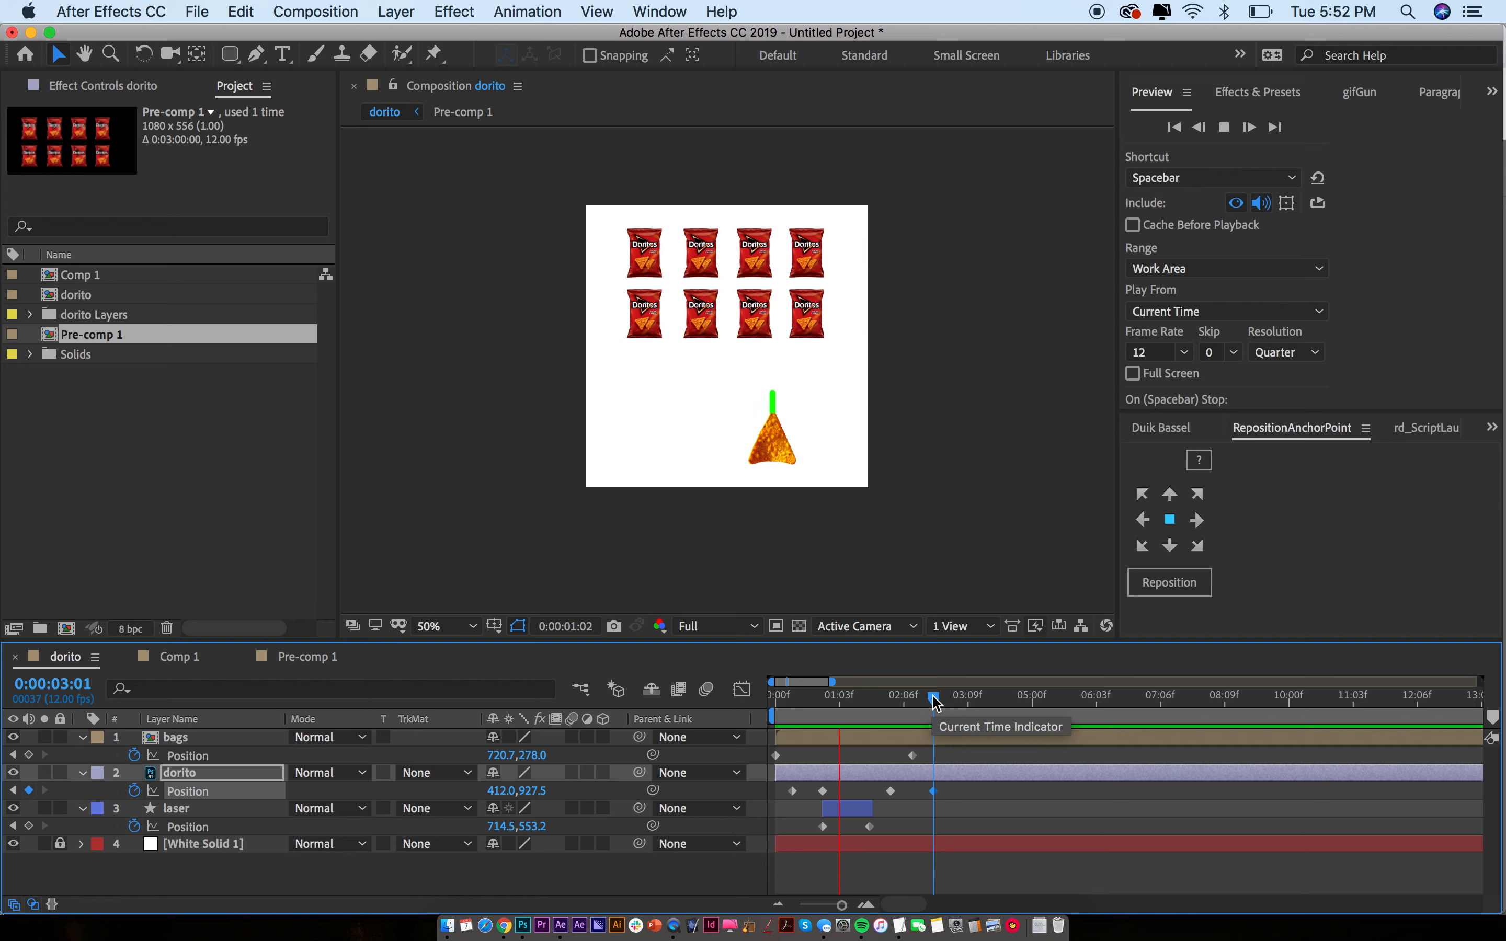
{"action": "key", "text": "space"}
{"action": "left_click", "coordinate": [913, 699]}
{"action": "left_click", "coordinate": [919, 739]}
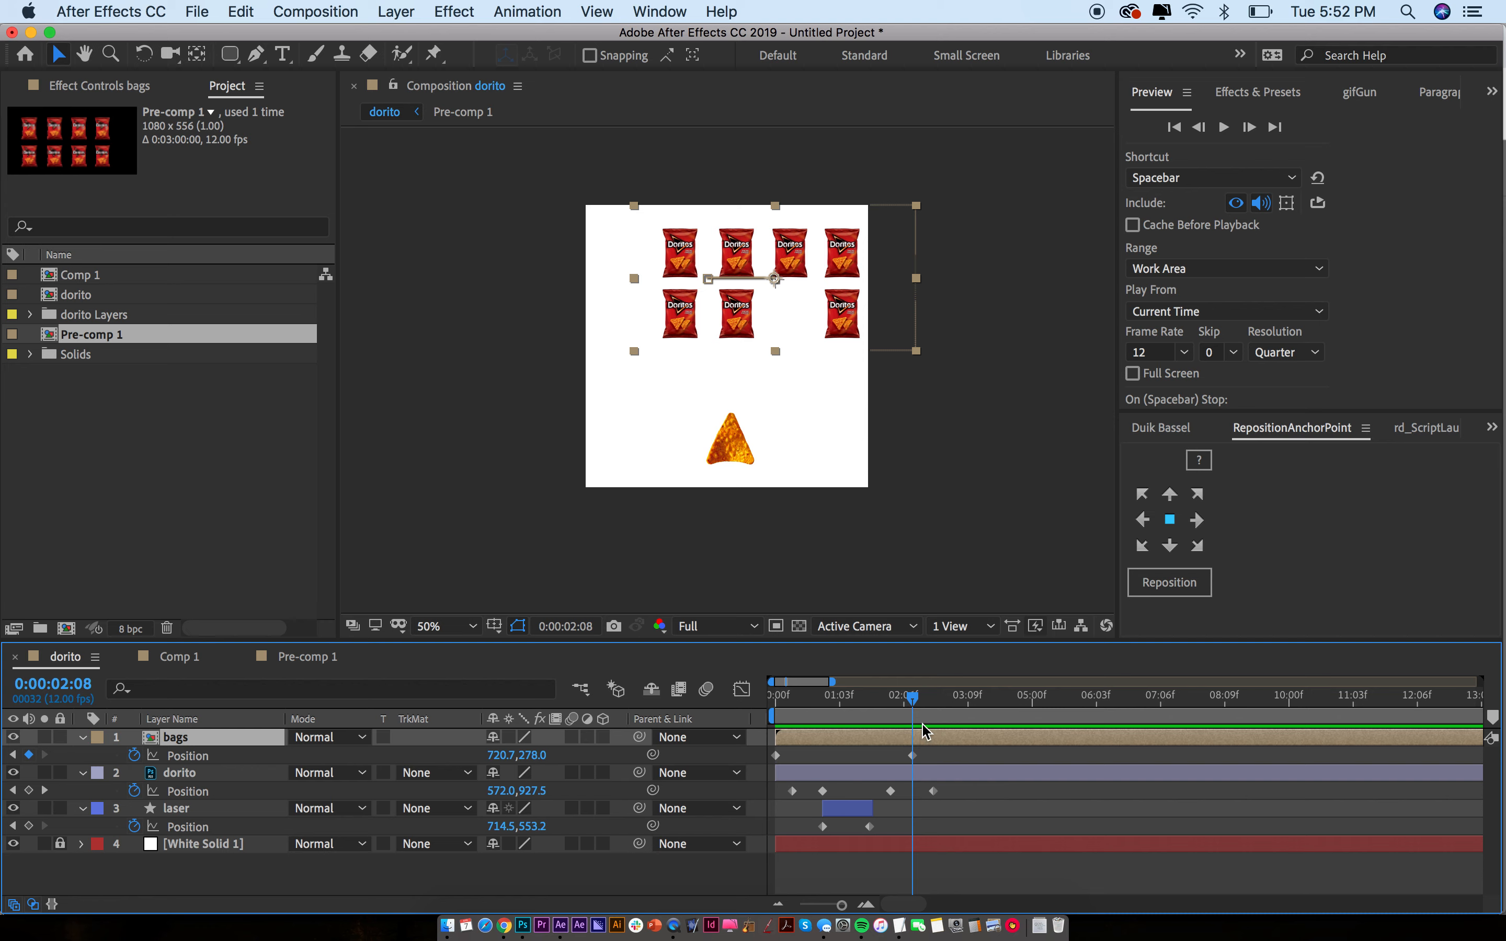
Nudge the bags down at 3:00 and drag them left to X 472.7 at 5:05
{"action": "key", "text": "equal"}
{"action": "key", "text": "equal"}
{"action": "left_click_drag", "start_coordinate": [917, 708], "coordinate": [982, 701]}
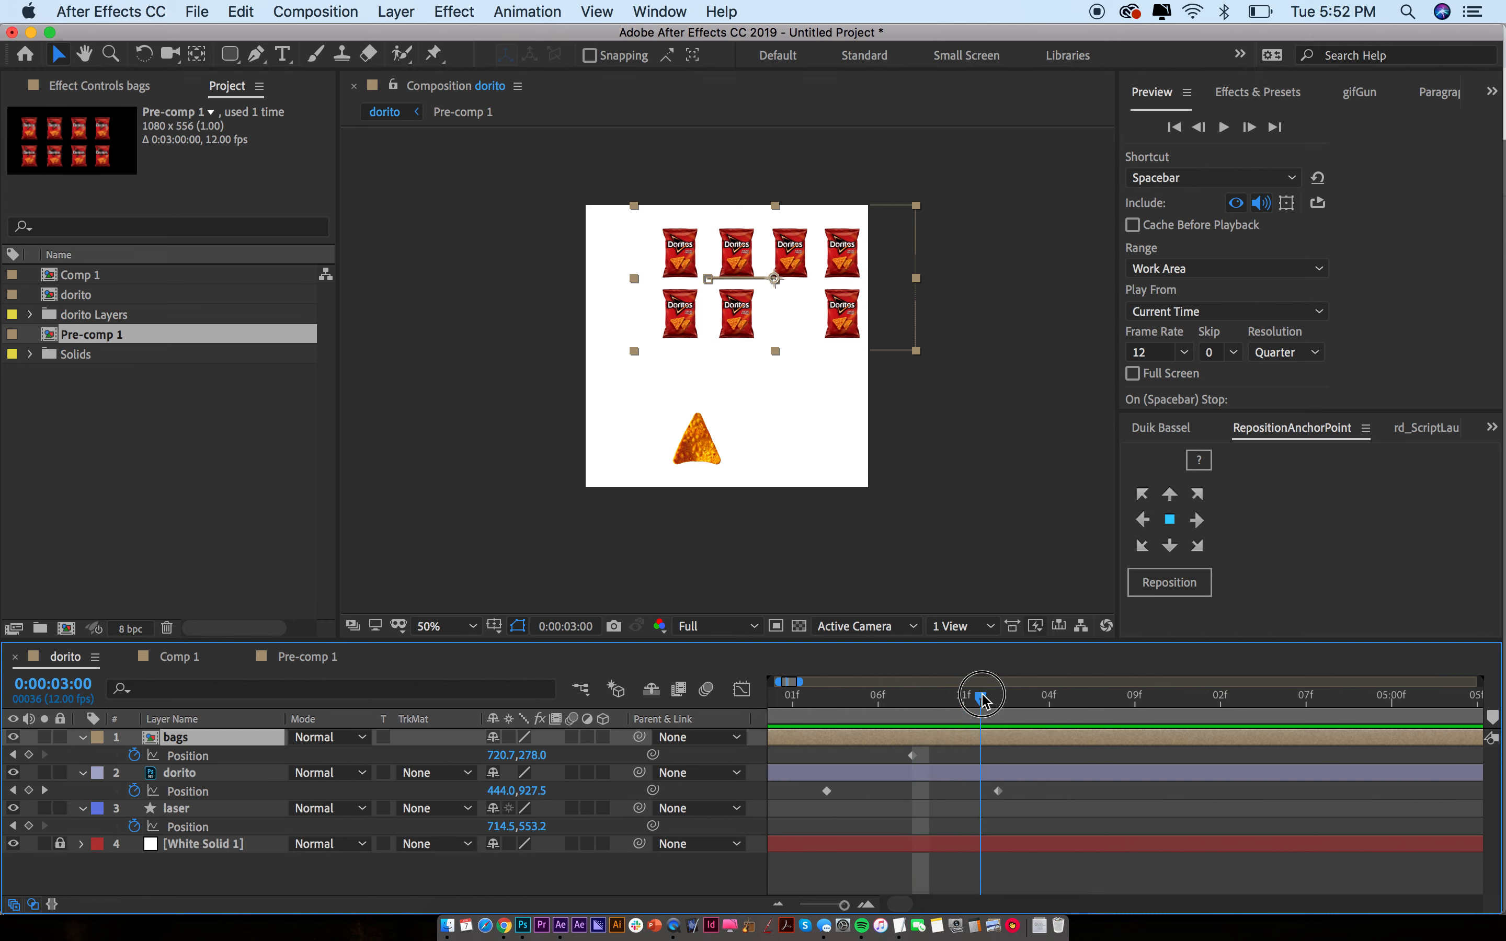
{"action": "key", "text": "shift+Down"}
{"action": "key", "text": "shift+Down"}
{"action": "key", "text": "shift+Down"}
{"action": "key", "text": "shift+Down"}
{"action": "key", "text": "shift+Down"}
{"action": "key", "text": "shift+Down"}
{"action": "key", "text": "shift+Down"}
{"action": "key", "text": "shift+Down"}
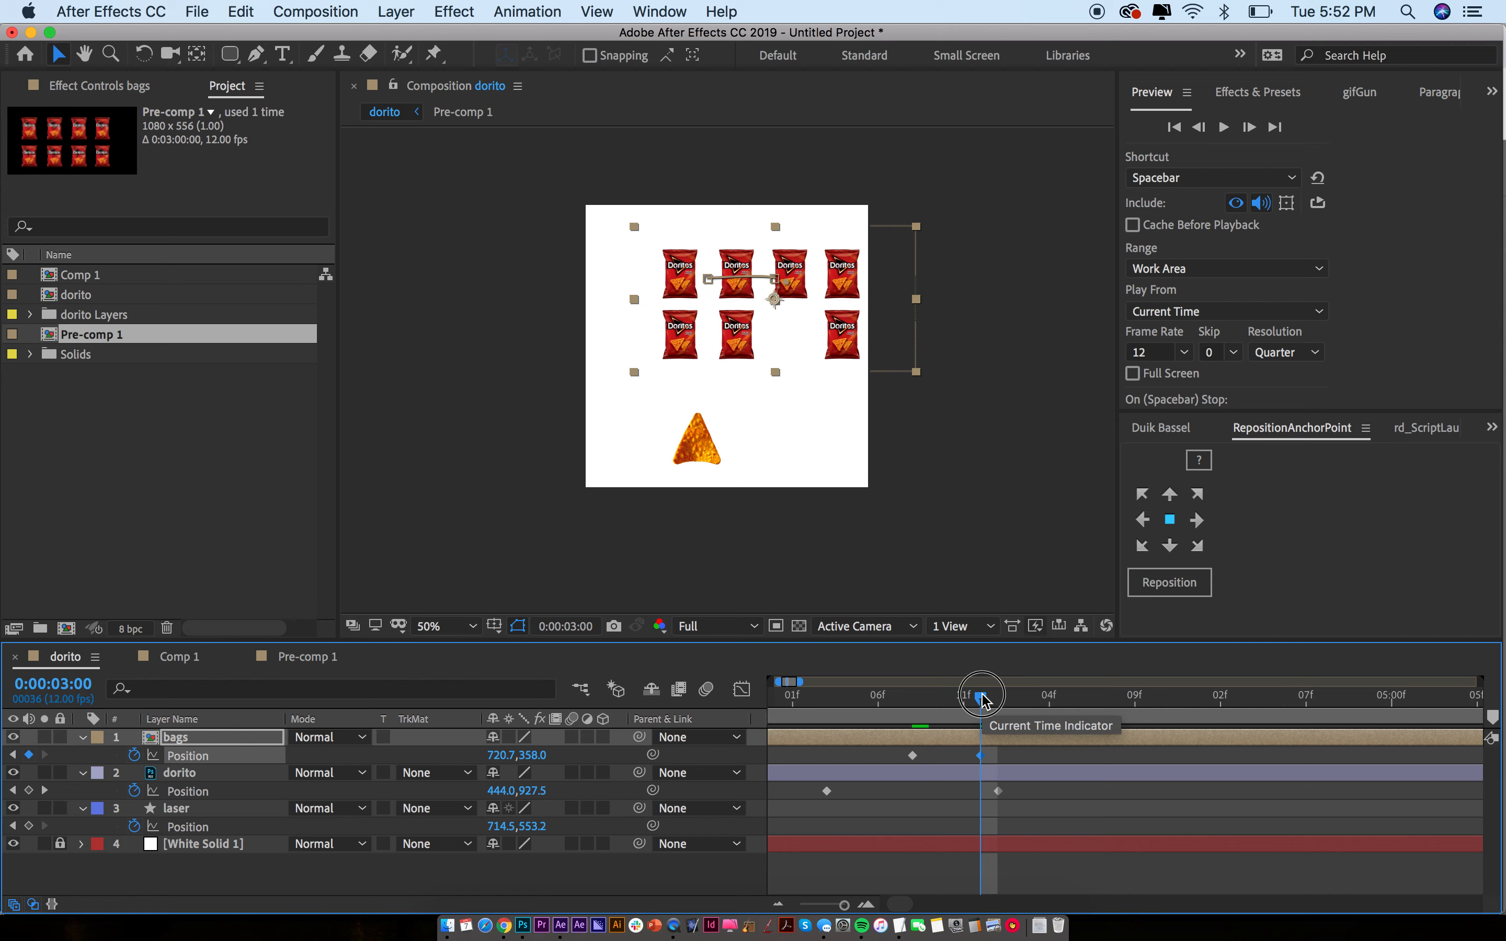
{"action": "key", "text": "minus"}
{"action": "key", "text": "minus"}
{"action": "left_click_drag", "start_coordinate": [895, 702], "coordinate": [946, 701]}
{"action": "left_click", "coordinate": [822, 317]}
{"action": "left_click_drag", "start_coordinate": [807, 327], "coordinate": [772, 330]}
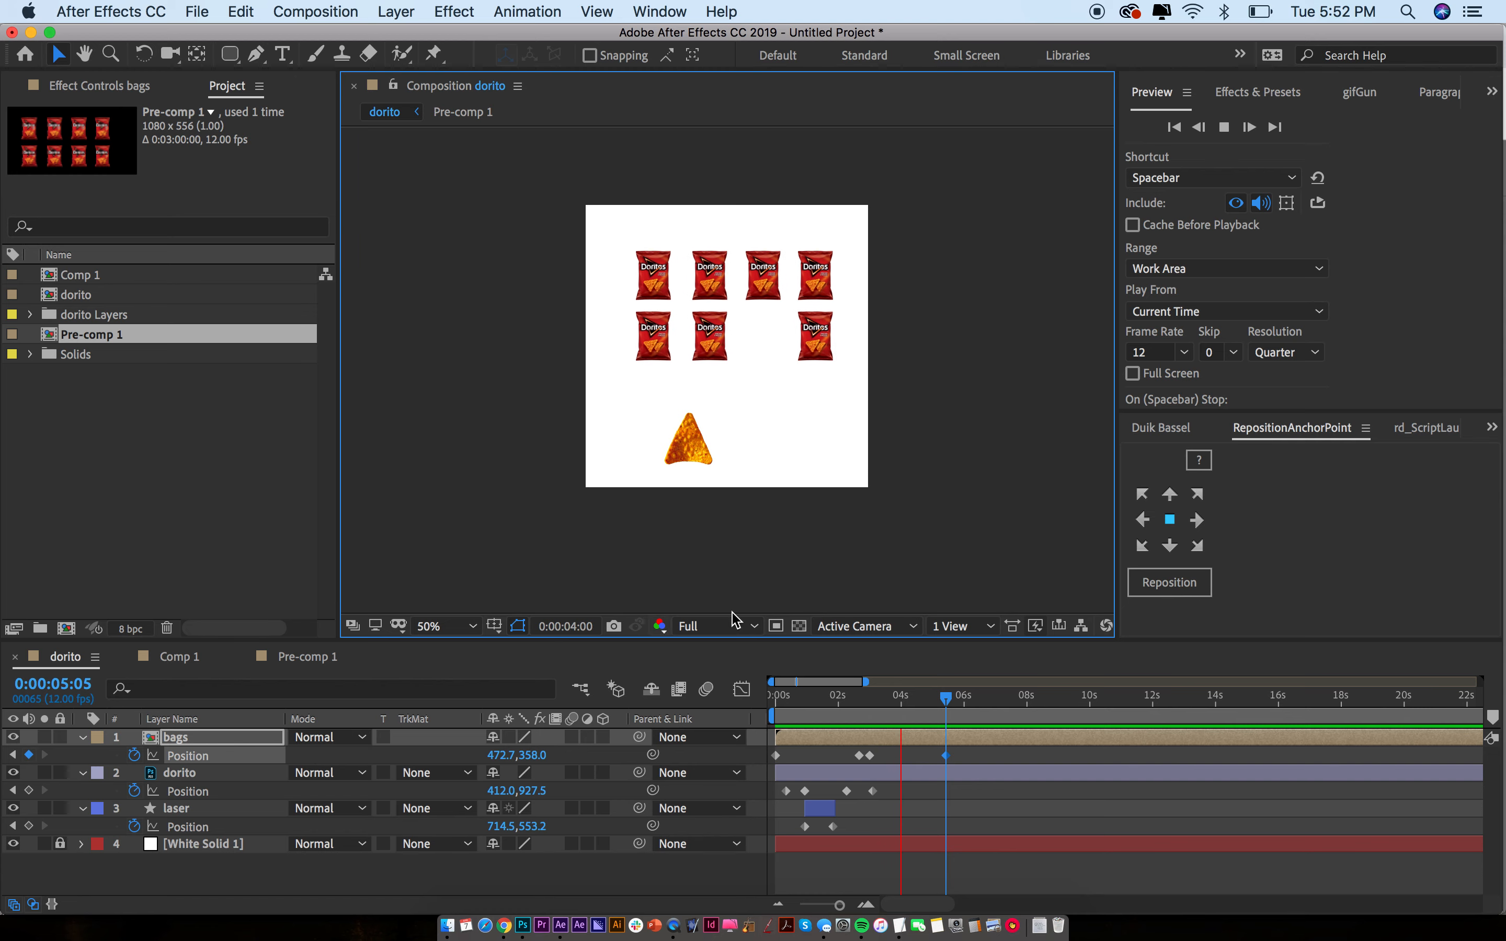
{"action": "key", "text": "space"}
Convert the bags' motion-path vertex at 2:11 to a corner with the Pen tool and preview
{"action": "left_click_drag", "start_coordinate": [897, 697], "coordinate": [901, 777]}
{"action": "scroll", "coordinate": [740, 265], "scroll_direction": "up", "scroll_amount": 4}
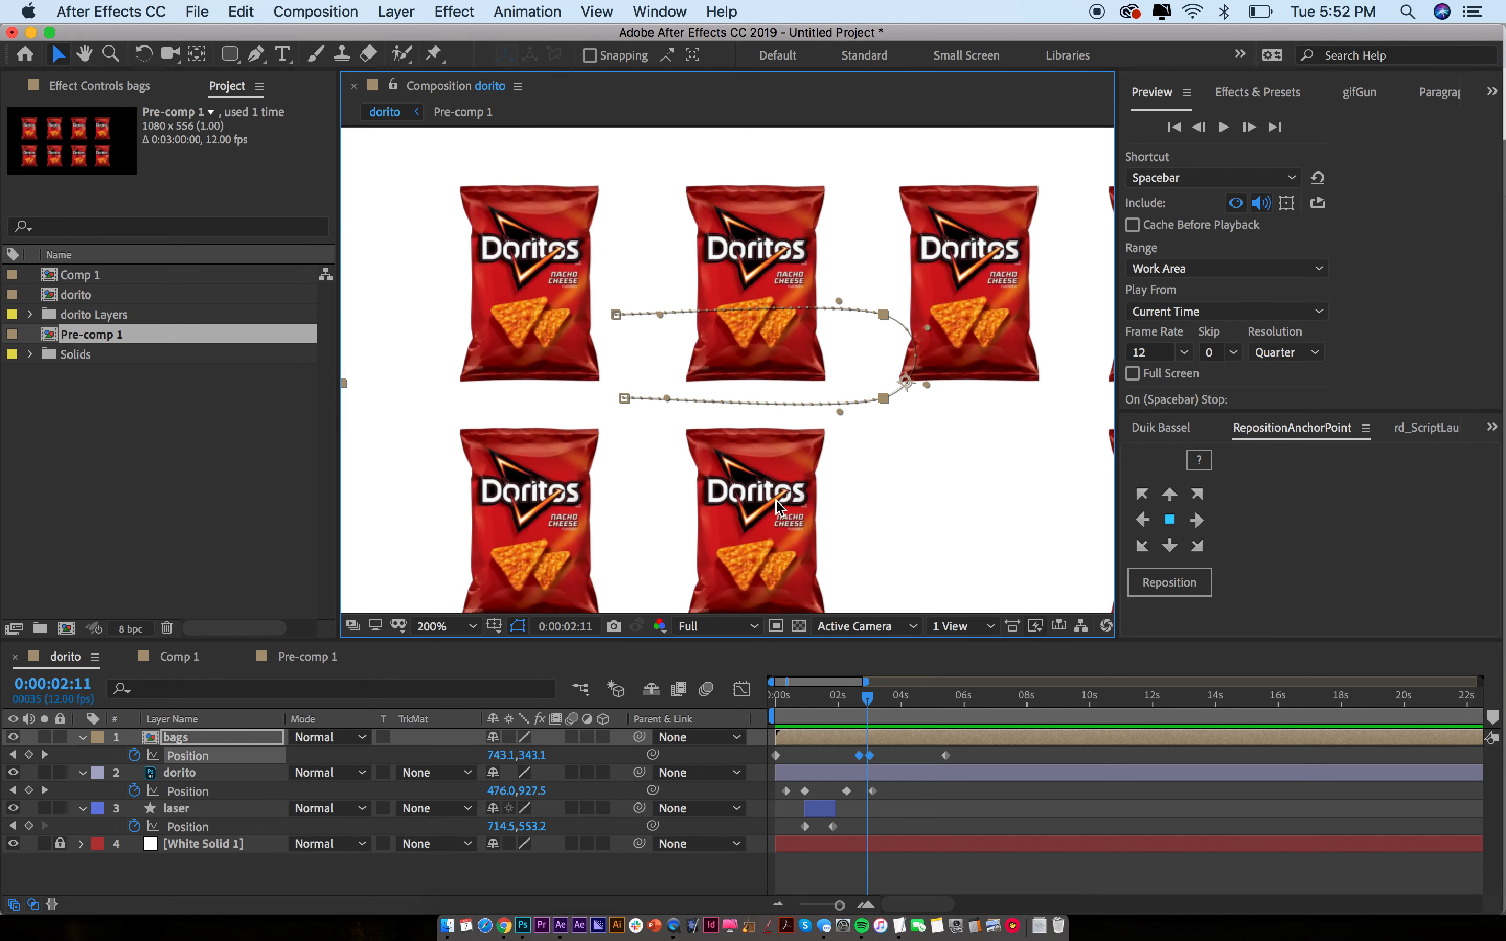
{"action": "key", "text": "g"}
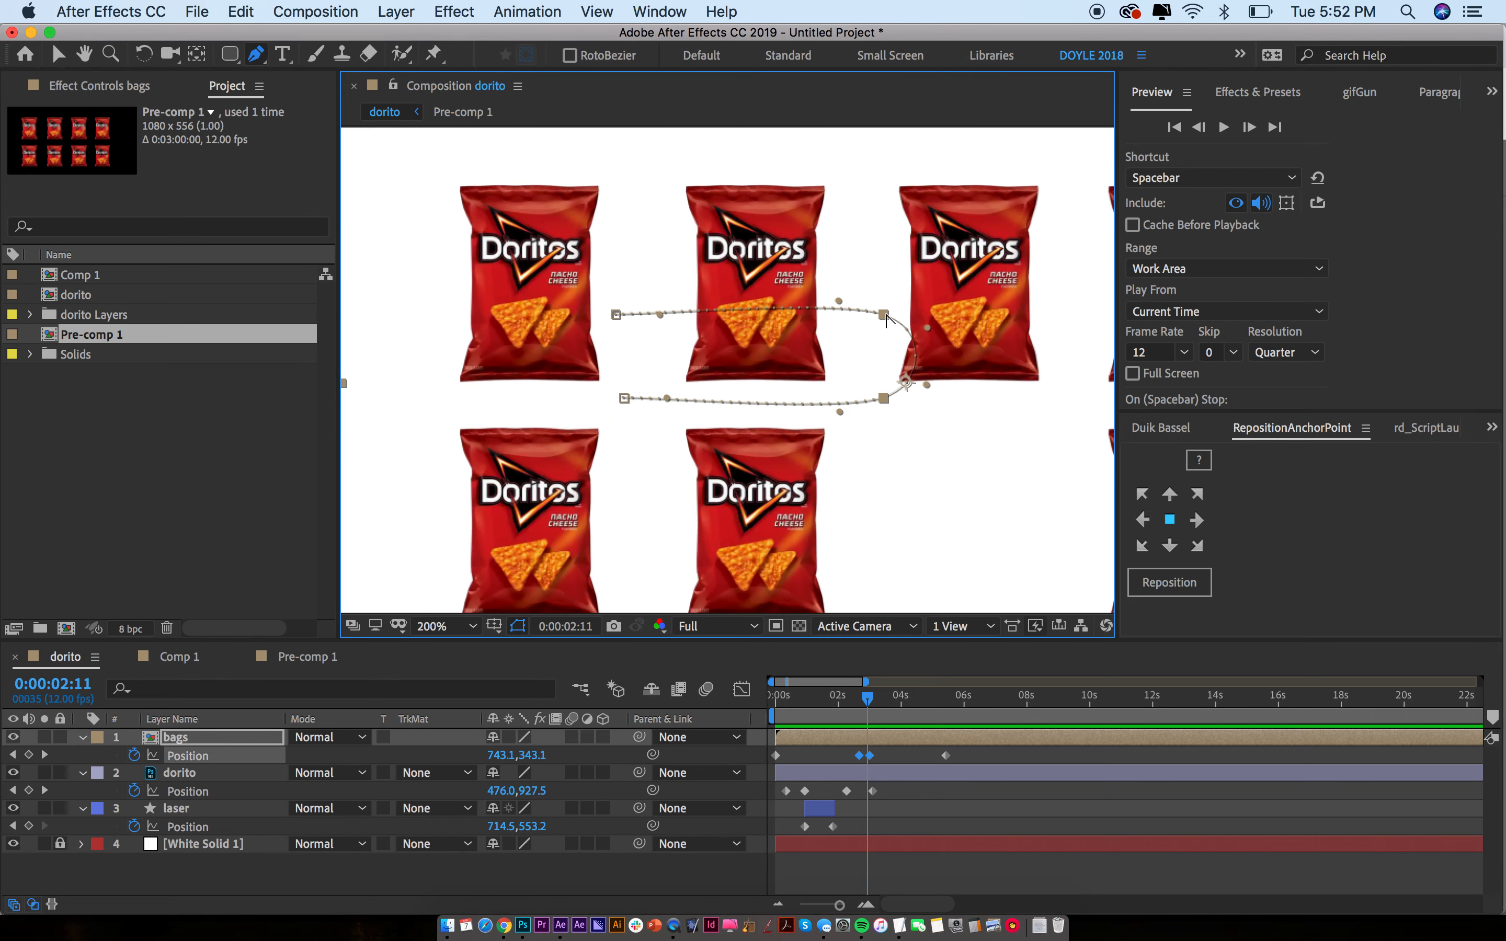
{"action": "left_click", "coordinate": [884, 399]}
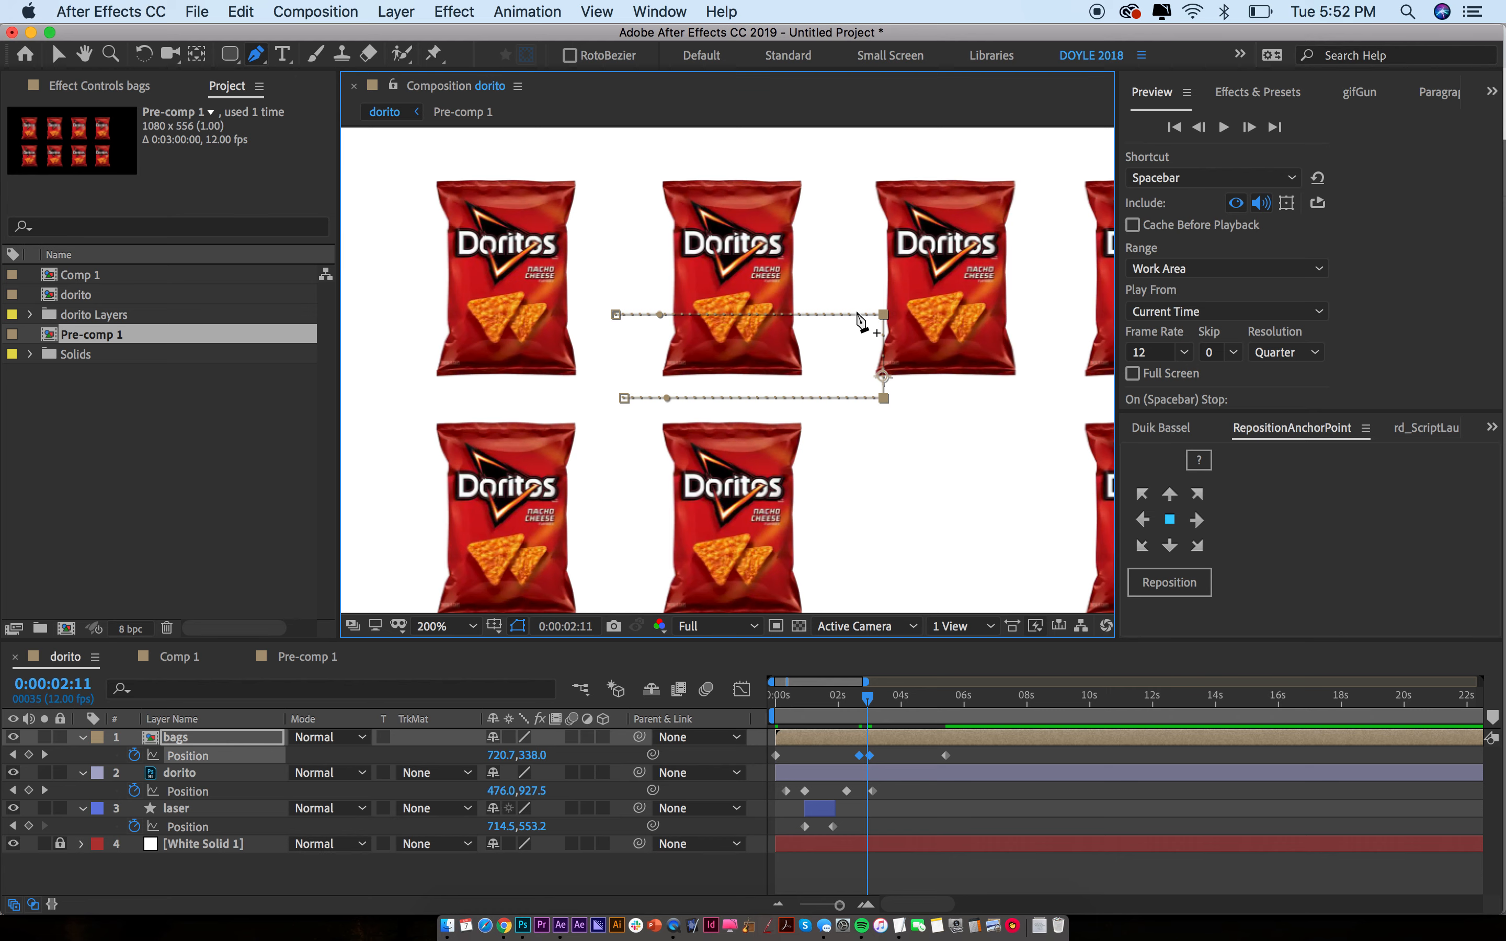
{"action": "scroll", "coordinate": [850, 332], "scroll_direction": "down", "scroll_amount": 4}
{"action": "key", "text": "space"}
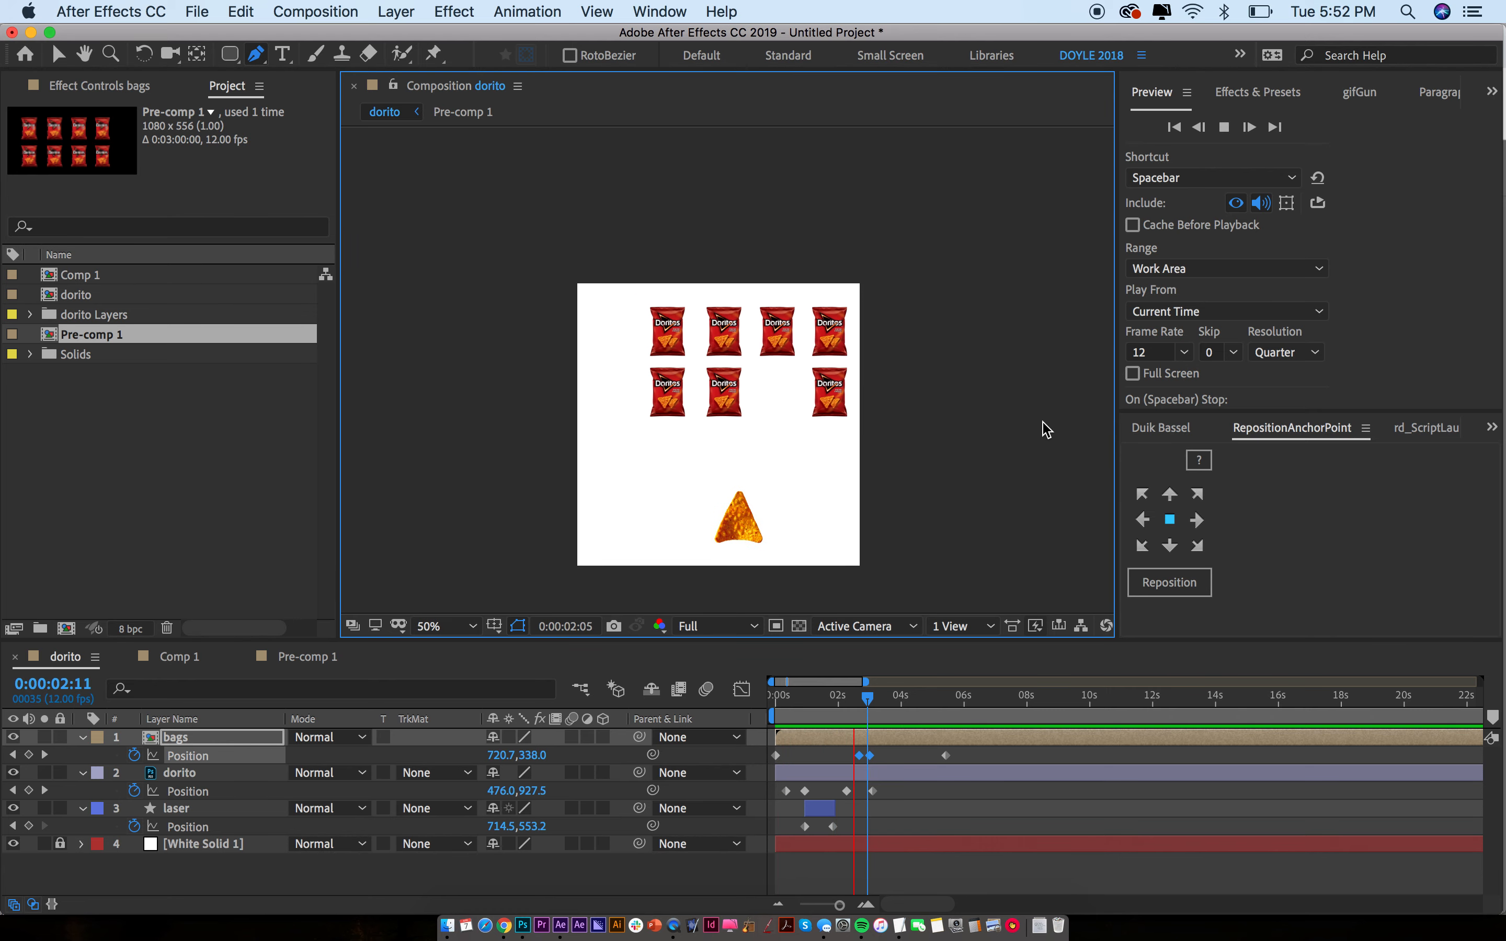
Duplicate the laser layer as laser 2 and select its Position keyframes
{"action": "key", "text": "space"}
{"action": "left_click_drag", "start_coordinate": [838, 691], "coordinate": [874, 705]}
{"action": "left_click", "coordinate": [831, 803]}
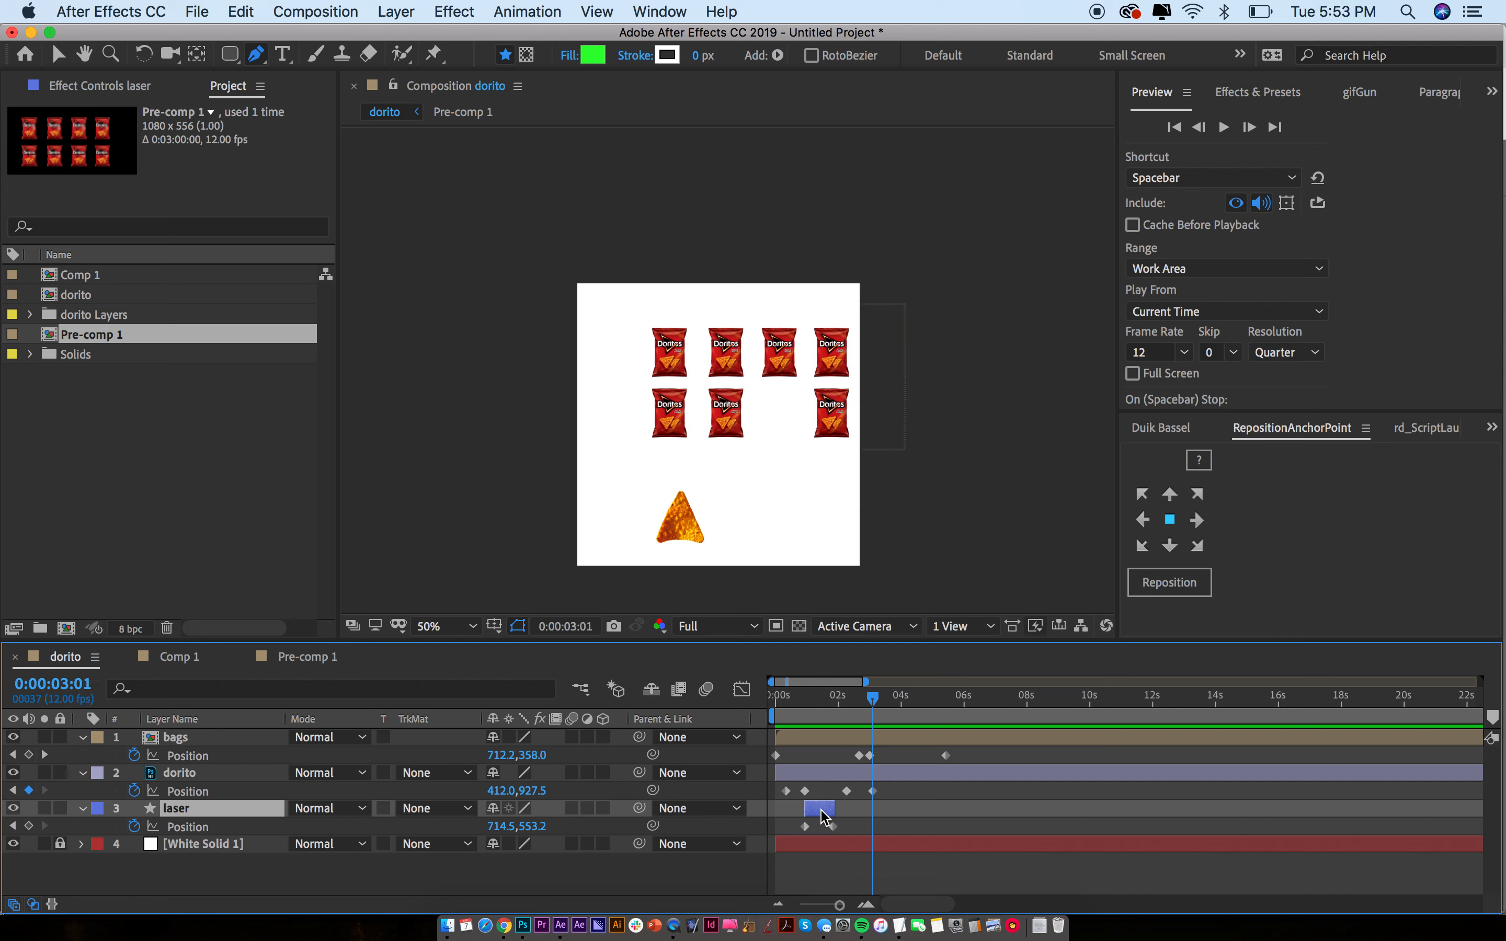
{"action": "key", "text": "super+d"}
{"action": "key", "text": "bracketleft"}
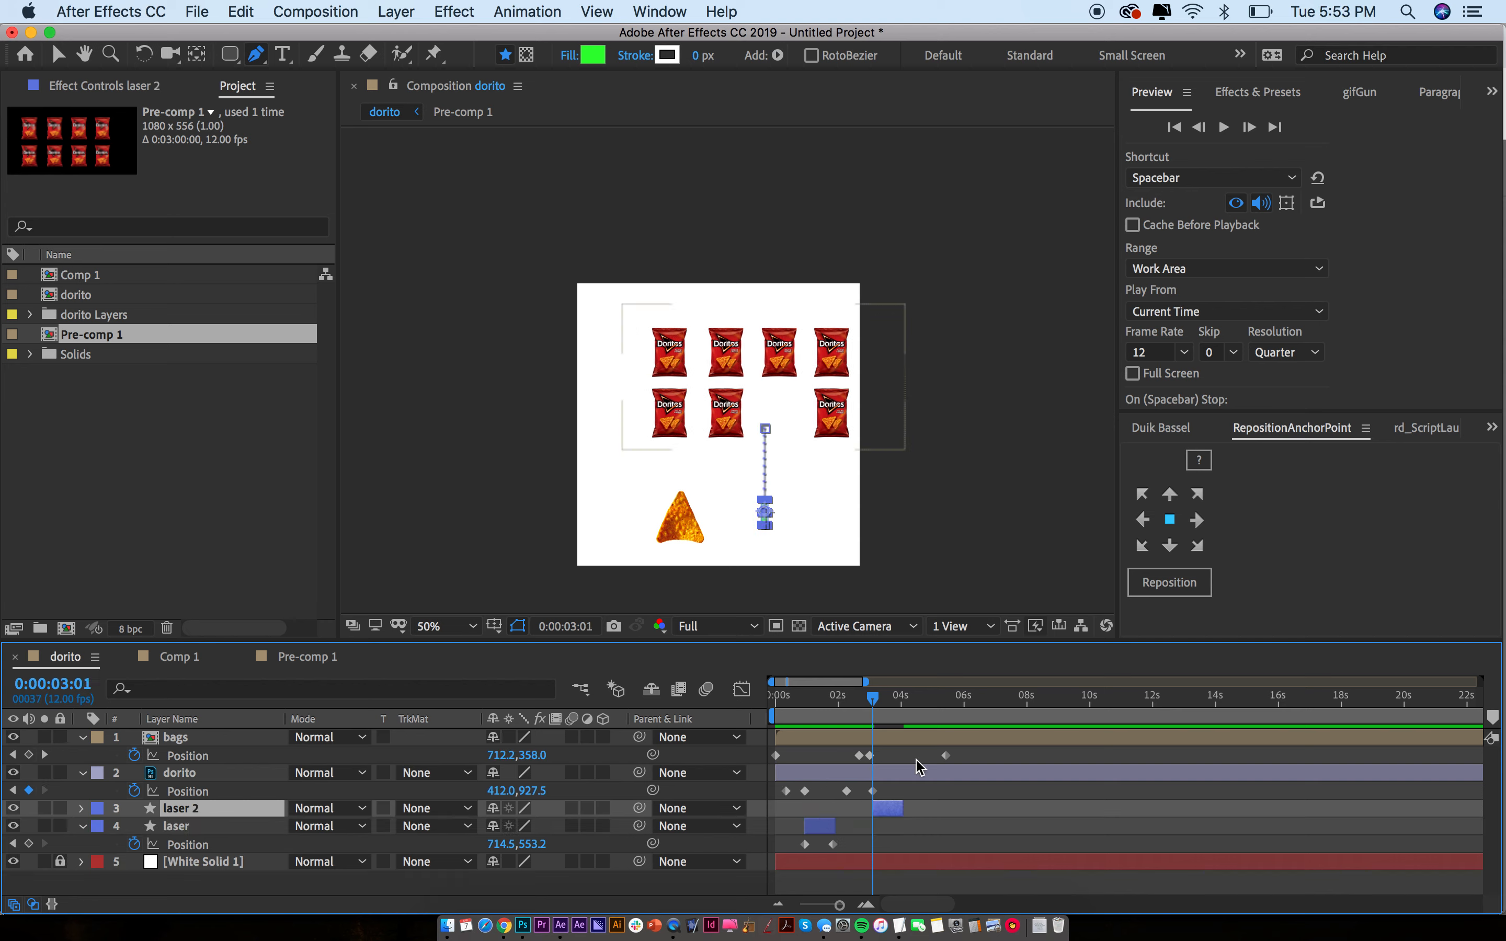
{"action": "key", "text": "p"}
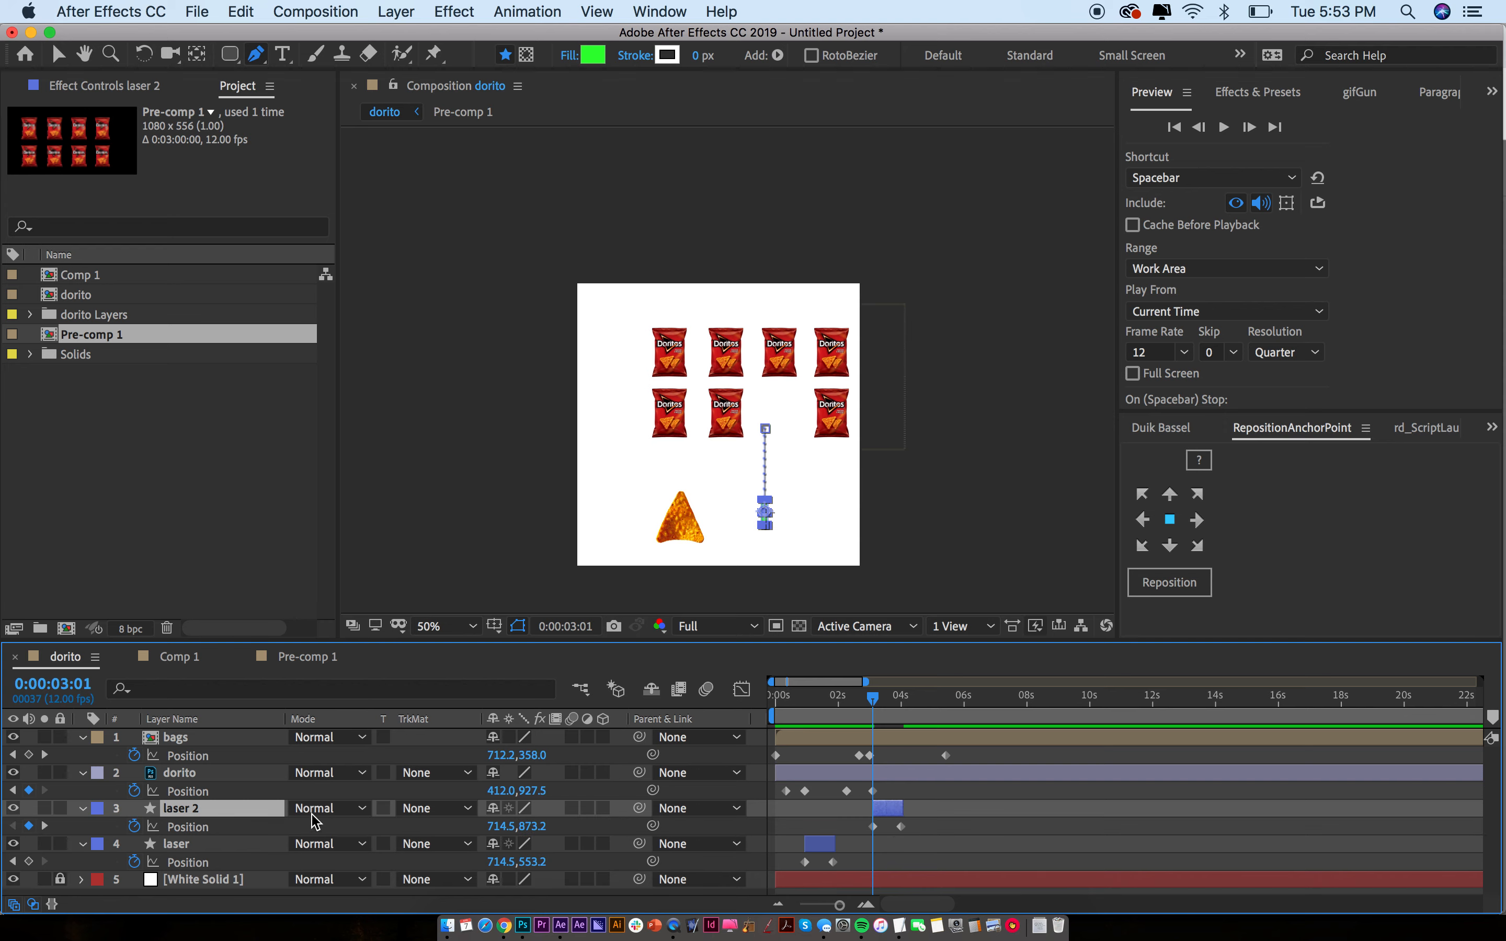
{"action": "left_click", "coordinate": [197, 828]}
Shift laser 2's path left to X 398.5 under the chip and extend its out-point slightly
{"action": "key", "text": "v"}
{"action": "left_click_drag", "start_coordinate": [765, 432], "coordinate": [684, 432]}
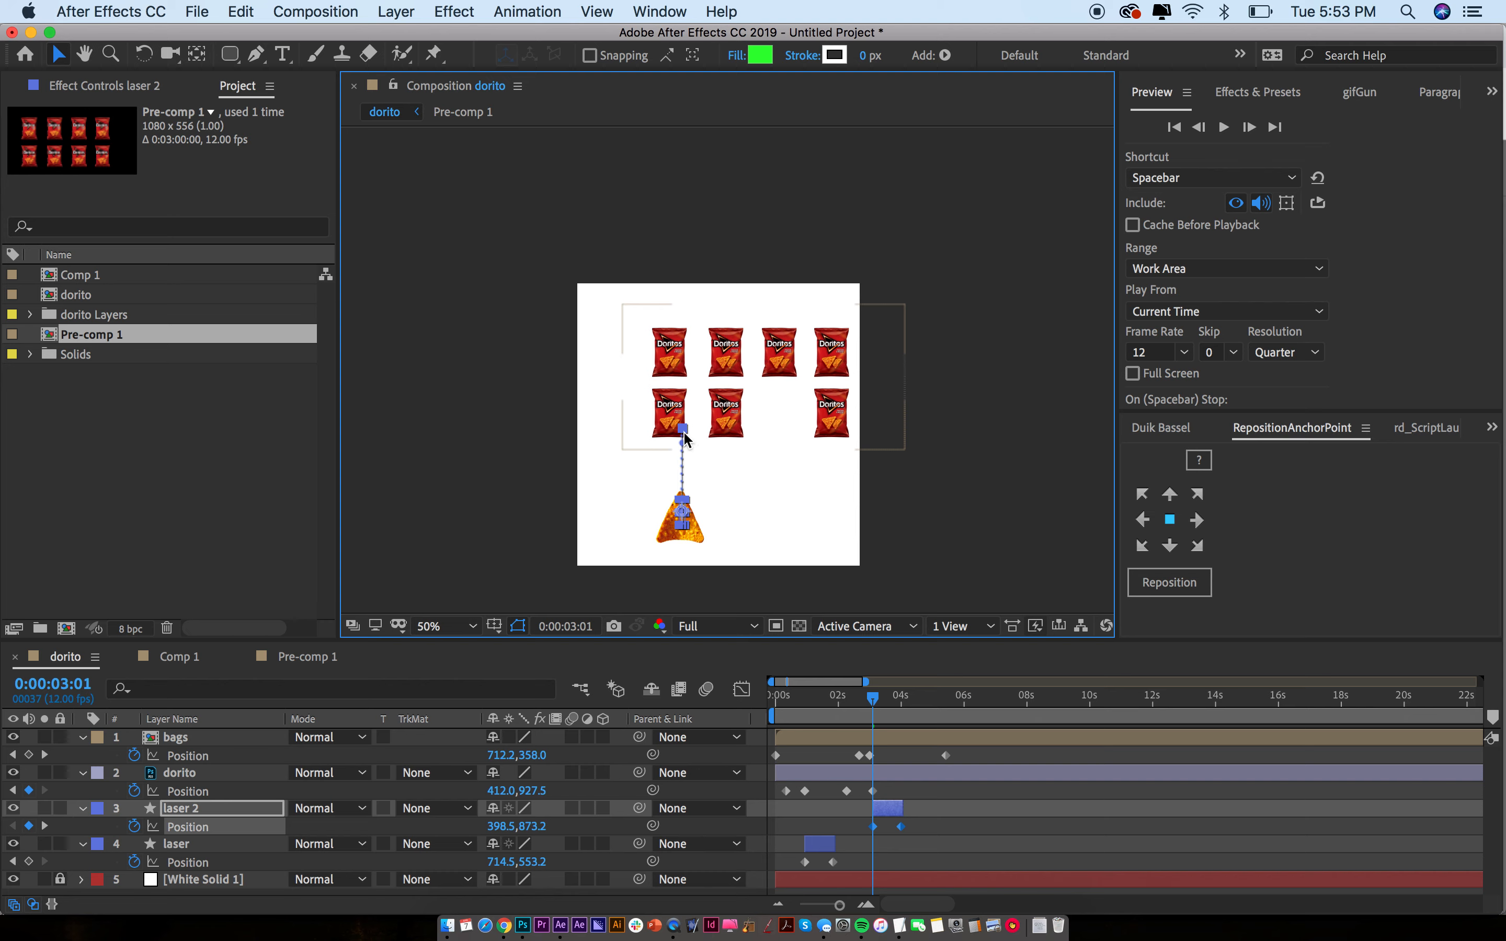
{"action": "key", "text": "super+shift+a"}
{"action": "left_click_drag", "start_coordinate": [874, 700], "coordinate": [906, 749]}
{"action": "left_click_drag", "start_coordinate": [906, 810], "coordinate": [911, 811]}
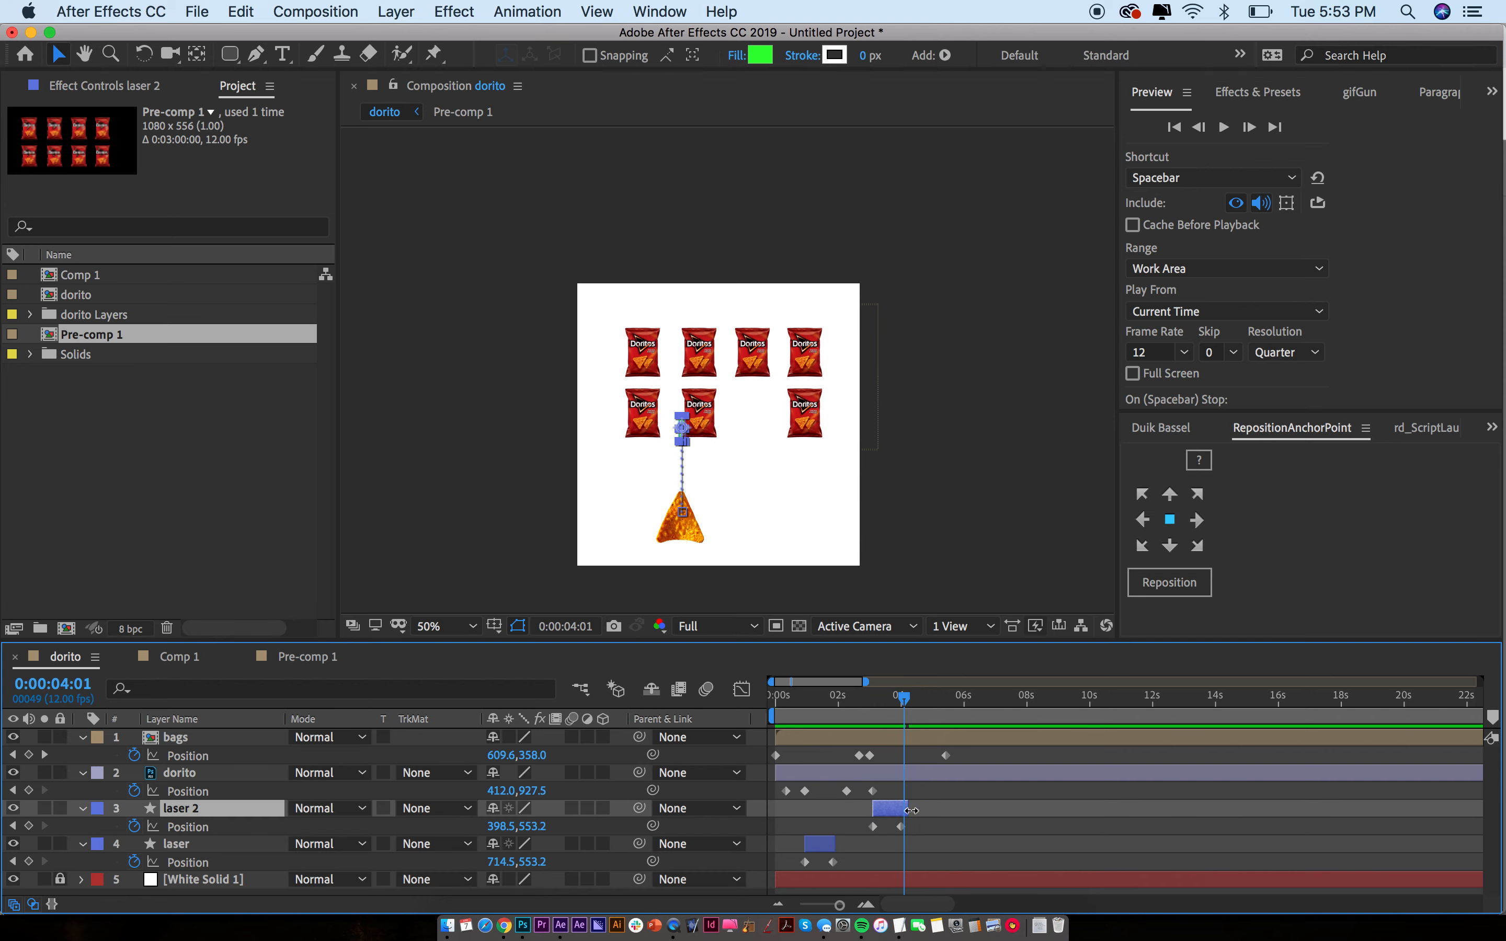
{"action": "left_click", "coordinate": [916, 804]}
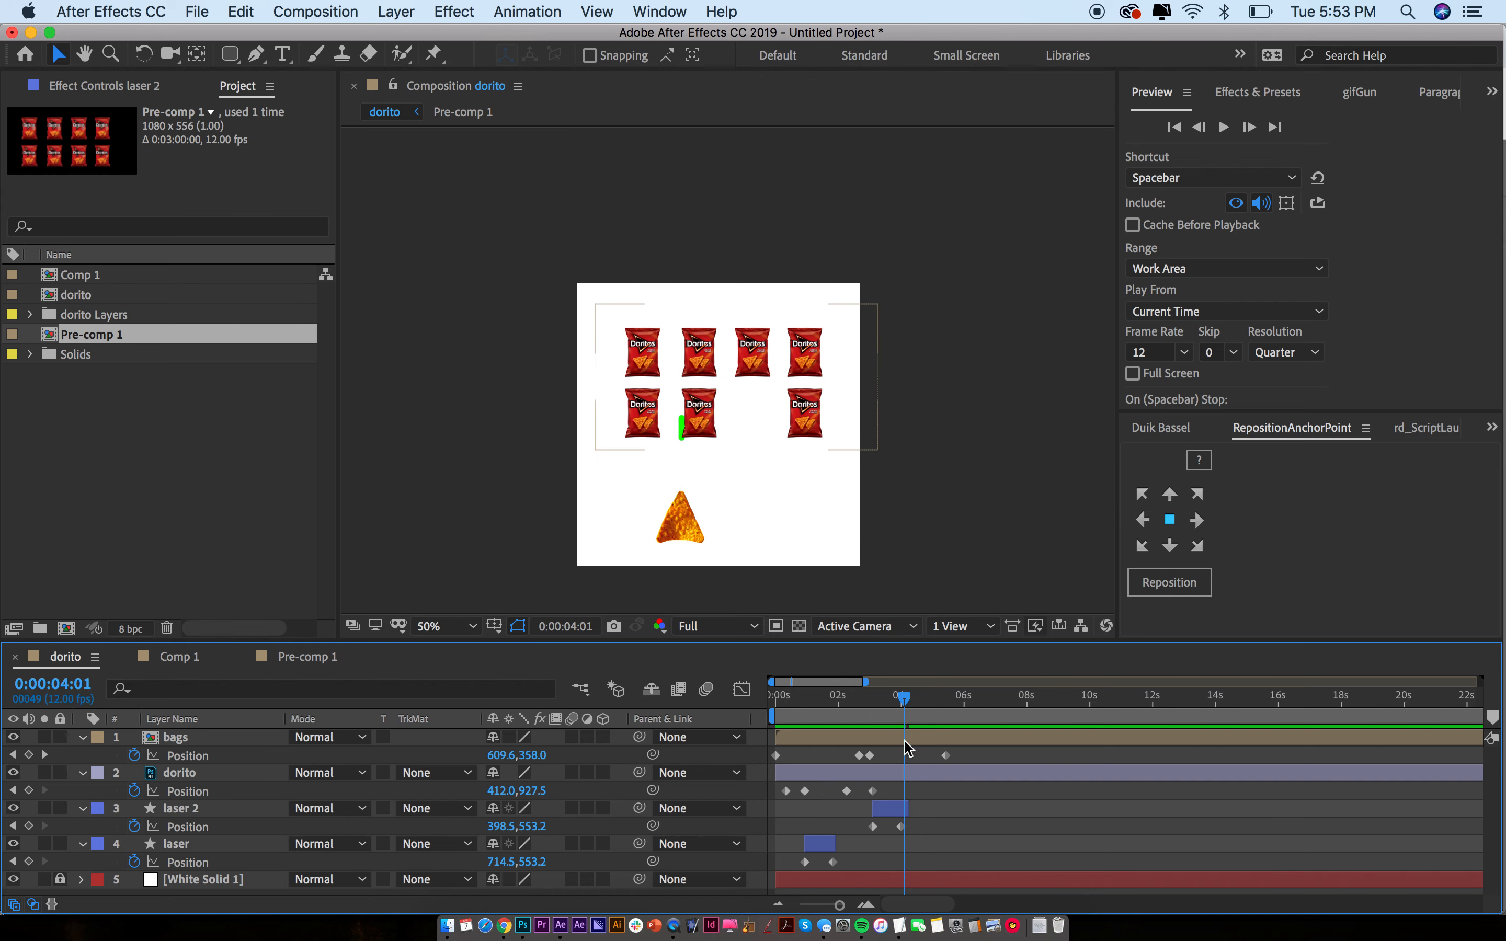
In the bags pre-comp, paste Layer 8's opacity fade keyframes onto Layer 7
{"action": "double_click", "coordinate": [906, 741]}
{"action": "left_click", "coordinate": [687, 416]}
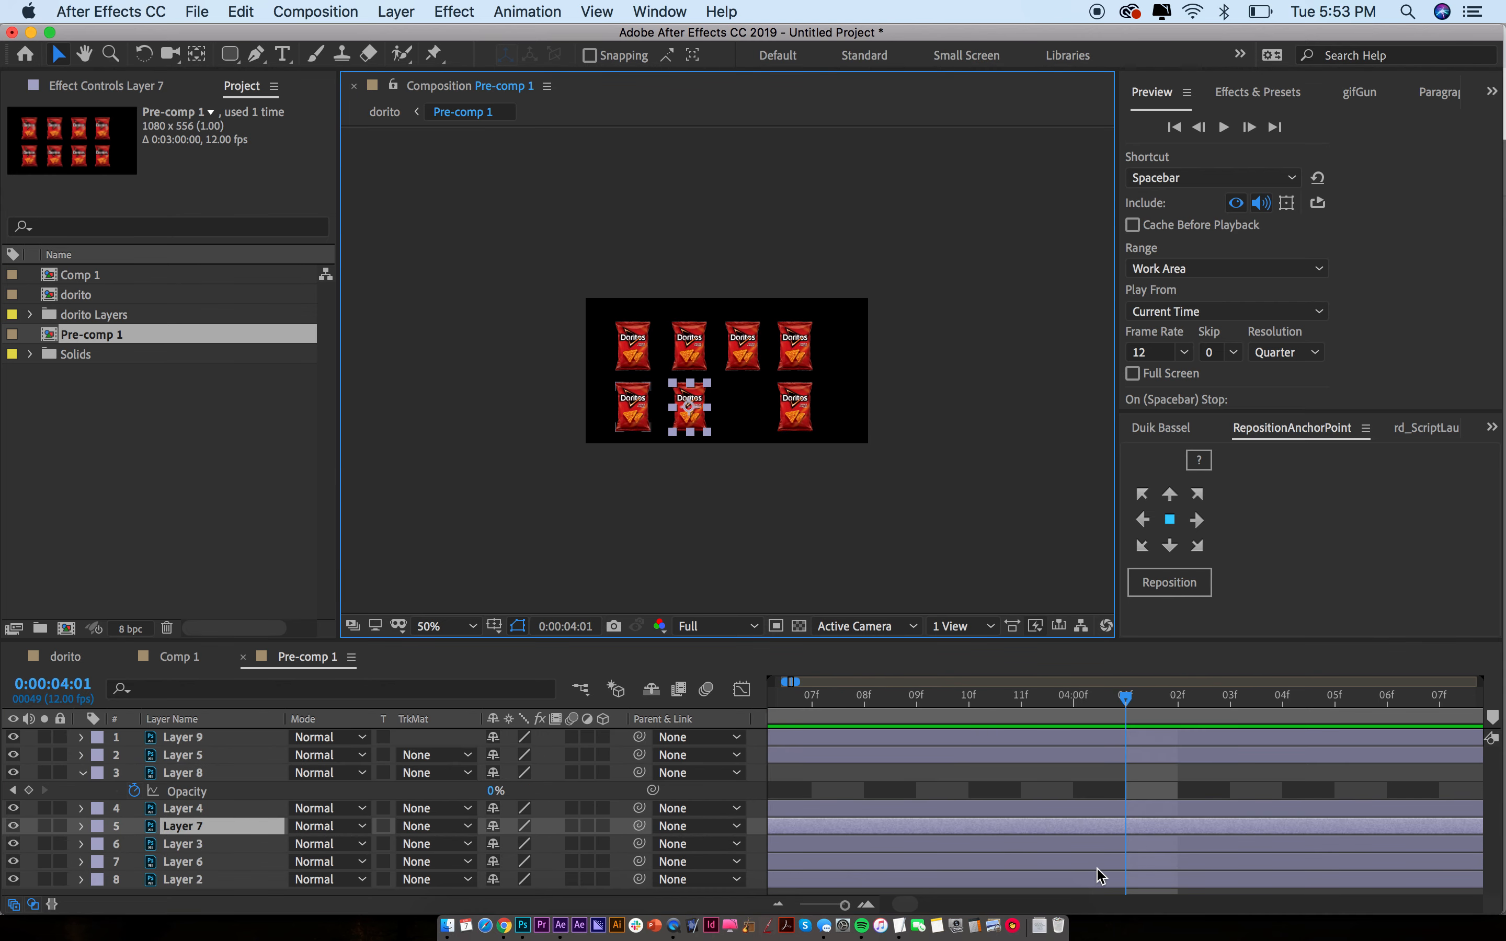
{"action": "key", "text": "minus"}
{"action": "key", "text": "minus"}
{"action": "key", "text": "minus"}
{"action": "left_click_drag", "start_coordinate": [913, 791], "coordinate": [973, 808]}
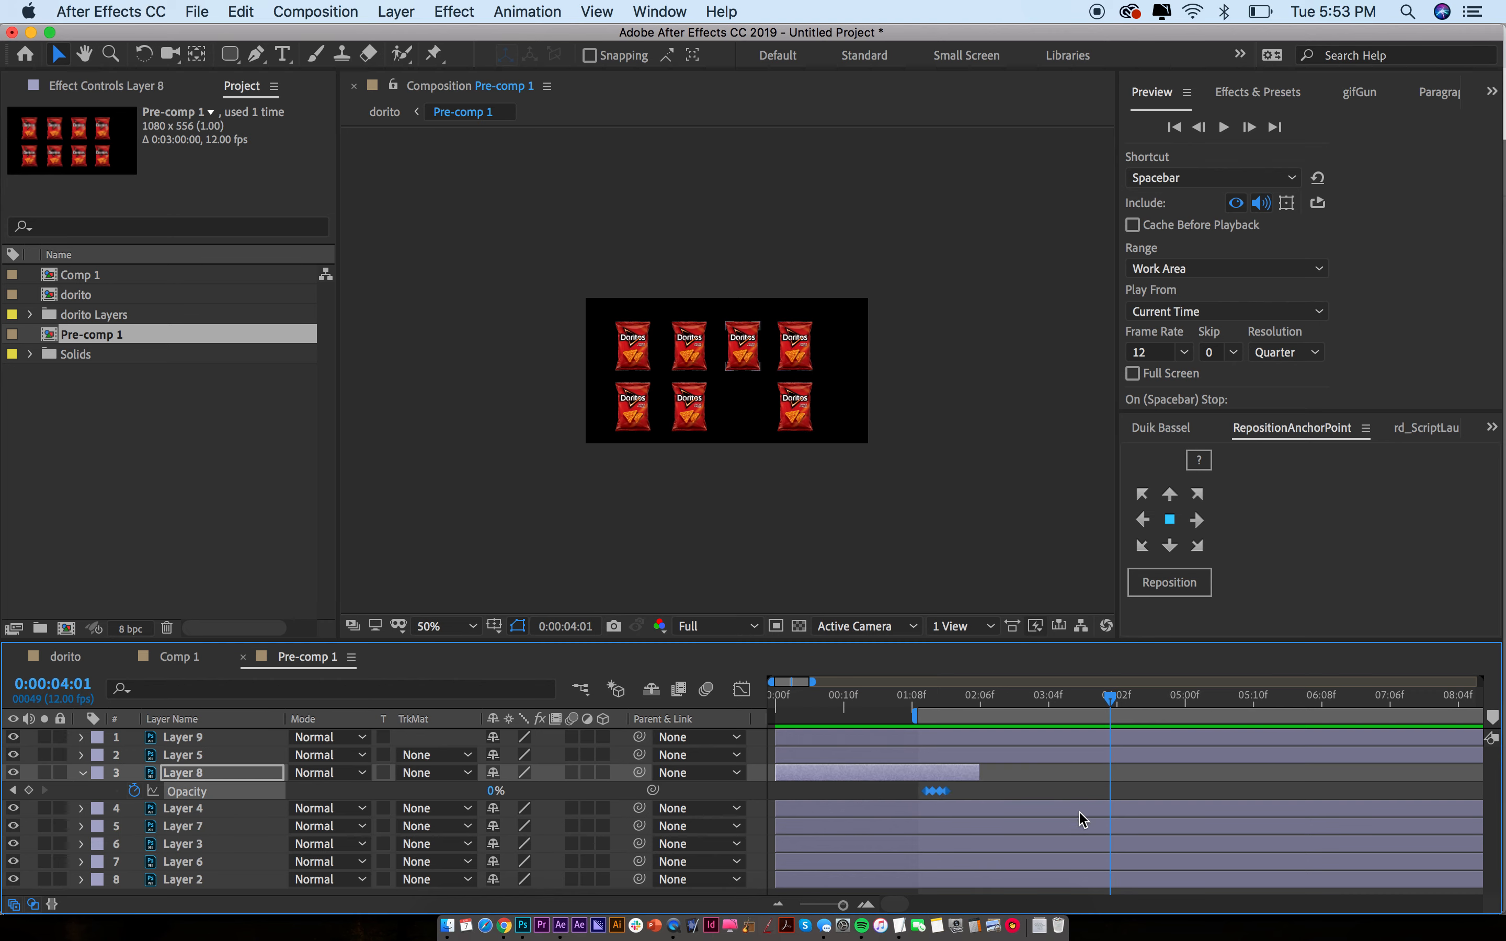
{"action": "left_click", "coordinate": [1086, 826]}
{"action": "key", "text": "super+v"}
Trim Layer 7 to end at 4:04, then return to the dorito comp and preview
{"action": "left_click_drag", "start_coordinate": [1110, 697], "coordinate": [1140, 702]}
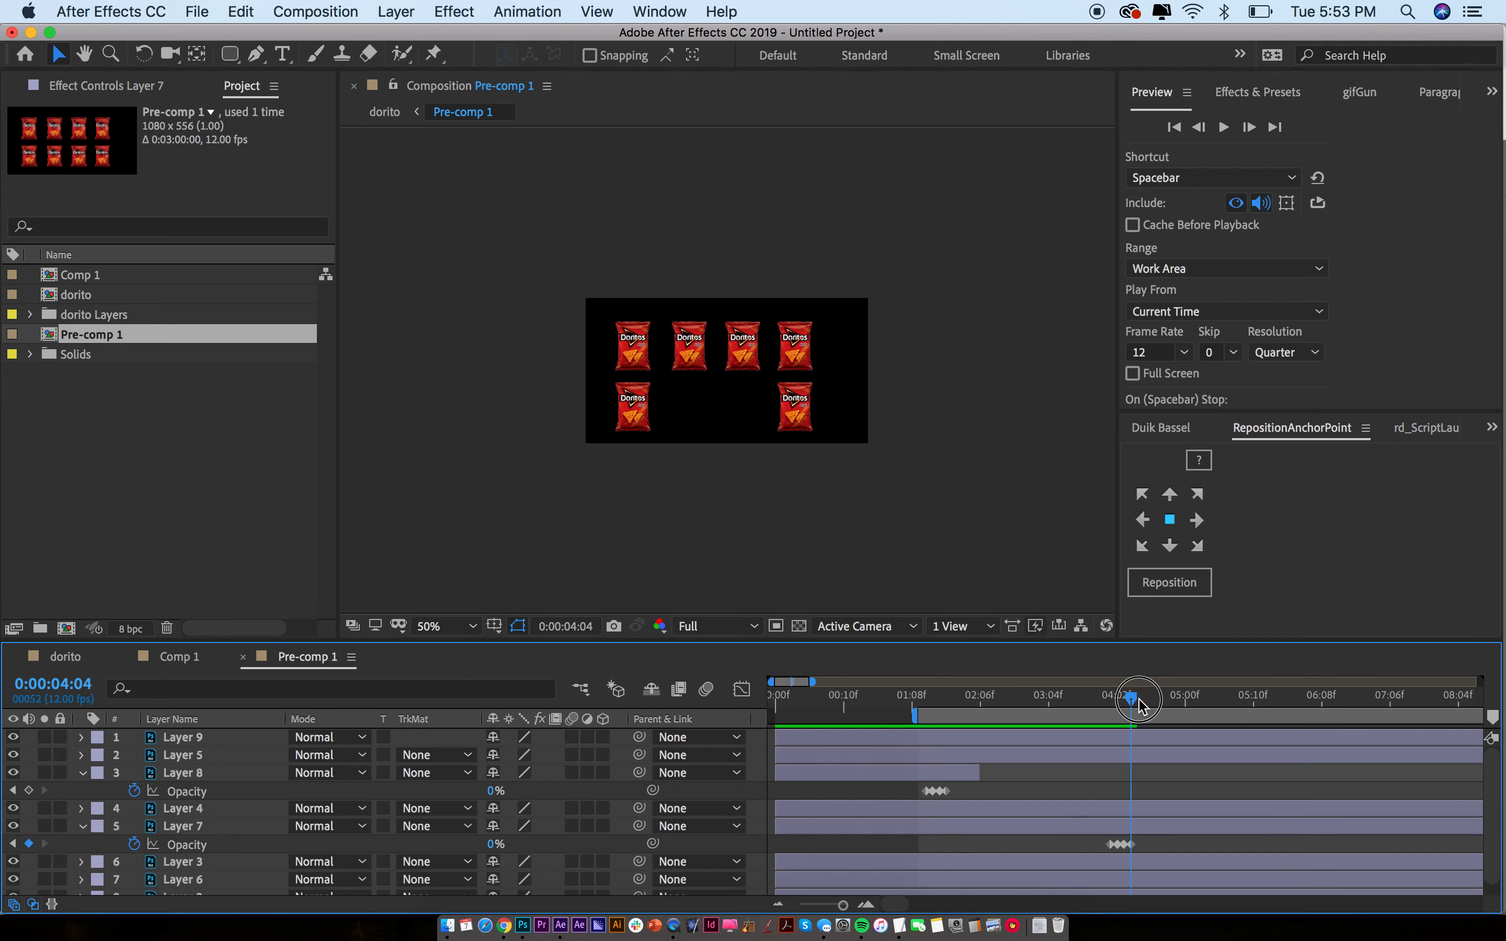
{"action": "left_click", "coordinate": [1144, 829]}
{"action": "key", "text": "alt+bracketright"}
{"action": "left_click", "coordinate": [1145, 835]}
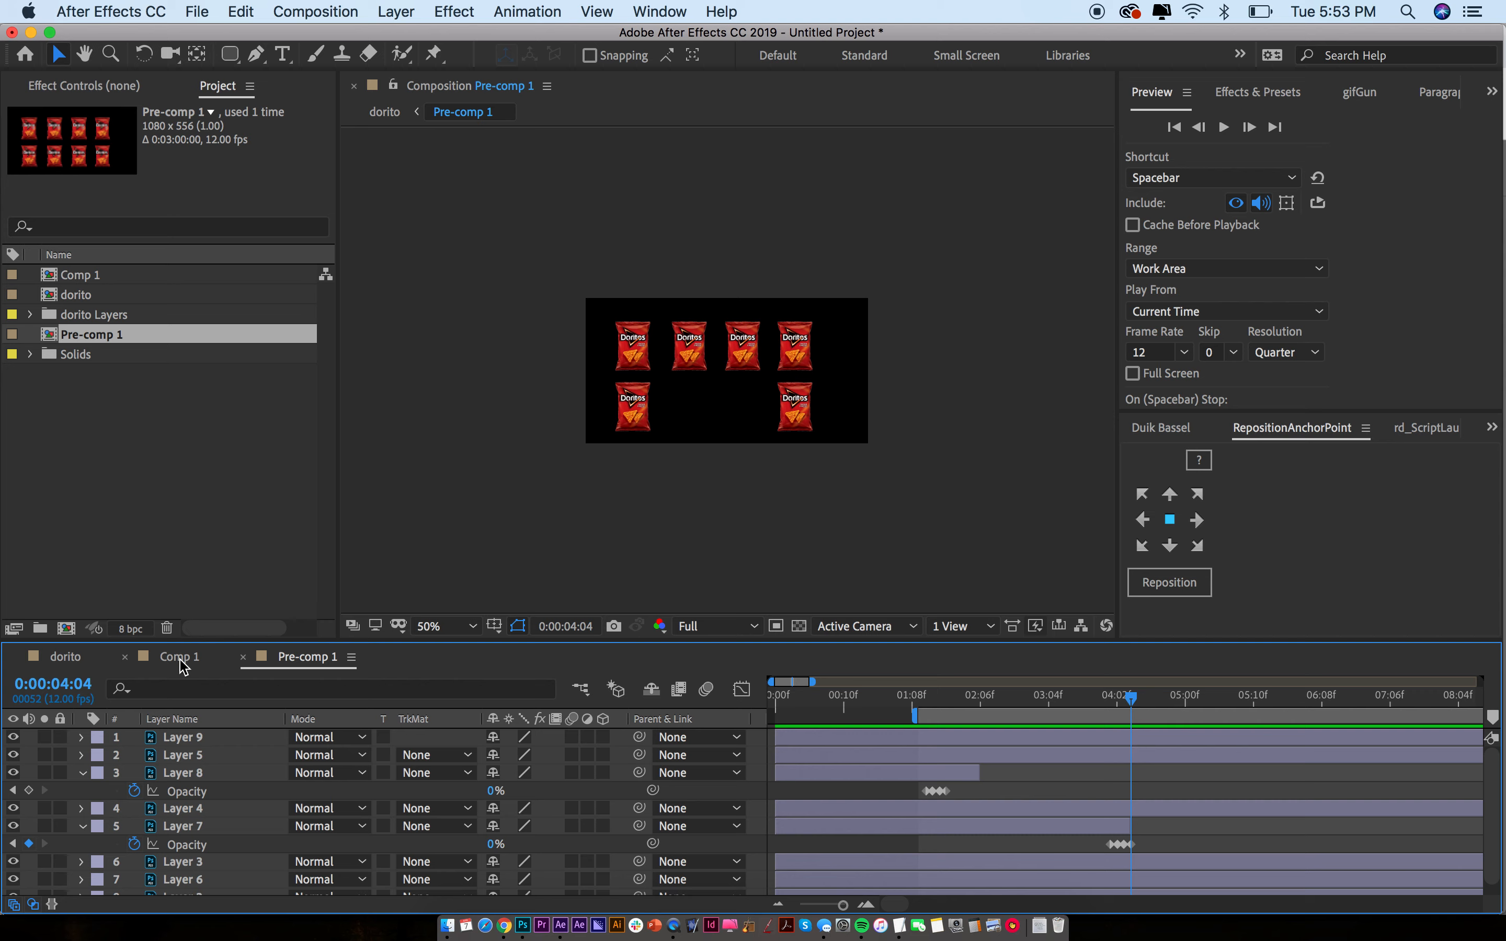
{"action": "left_click", "coordinate": [72, 660]}
{"action": "key", "text": "space"}
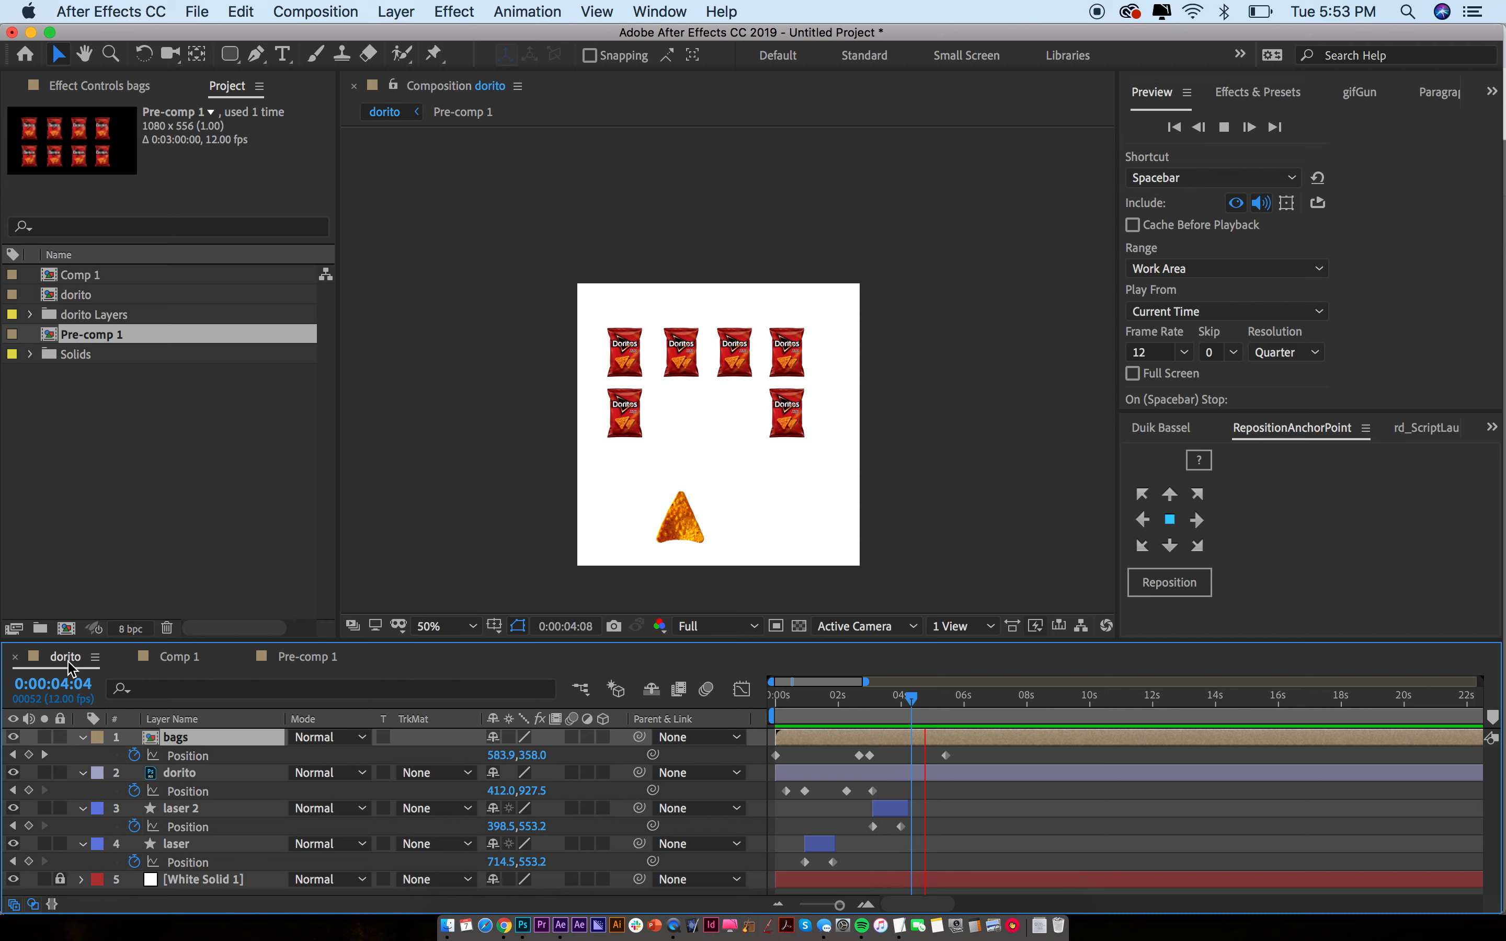
Drag the work-area start to 0s and replay the laser animation from the beginning
{"action": "key", "text": "space"}
{"action": "key", "text": "semicolon"}
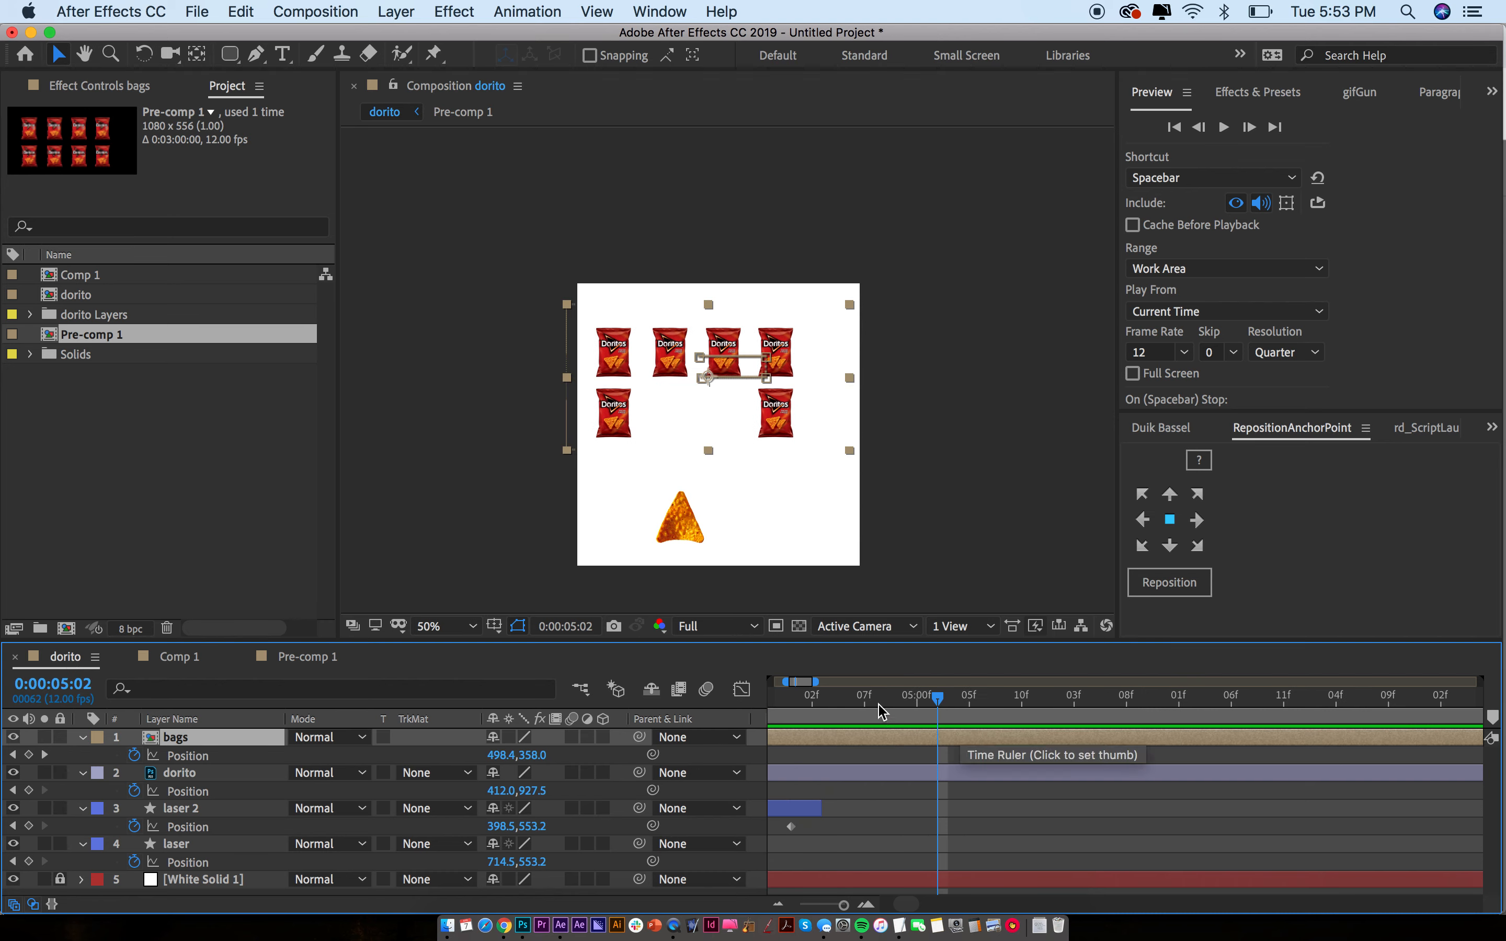
{"action": "left_click", "coordinate": [822, 697]}
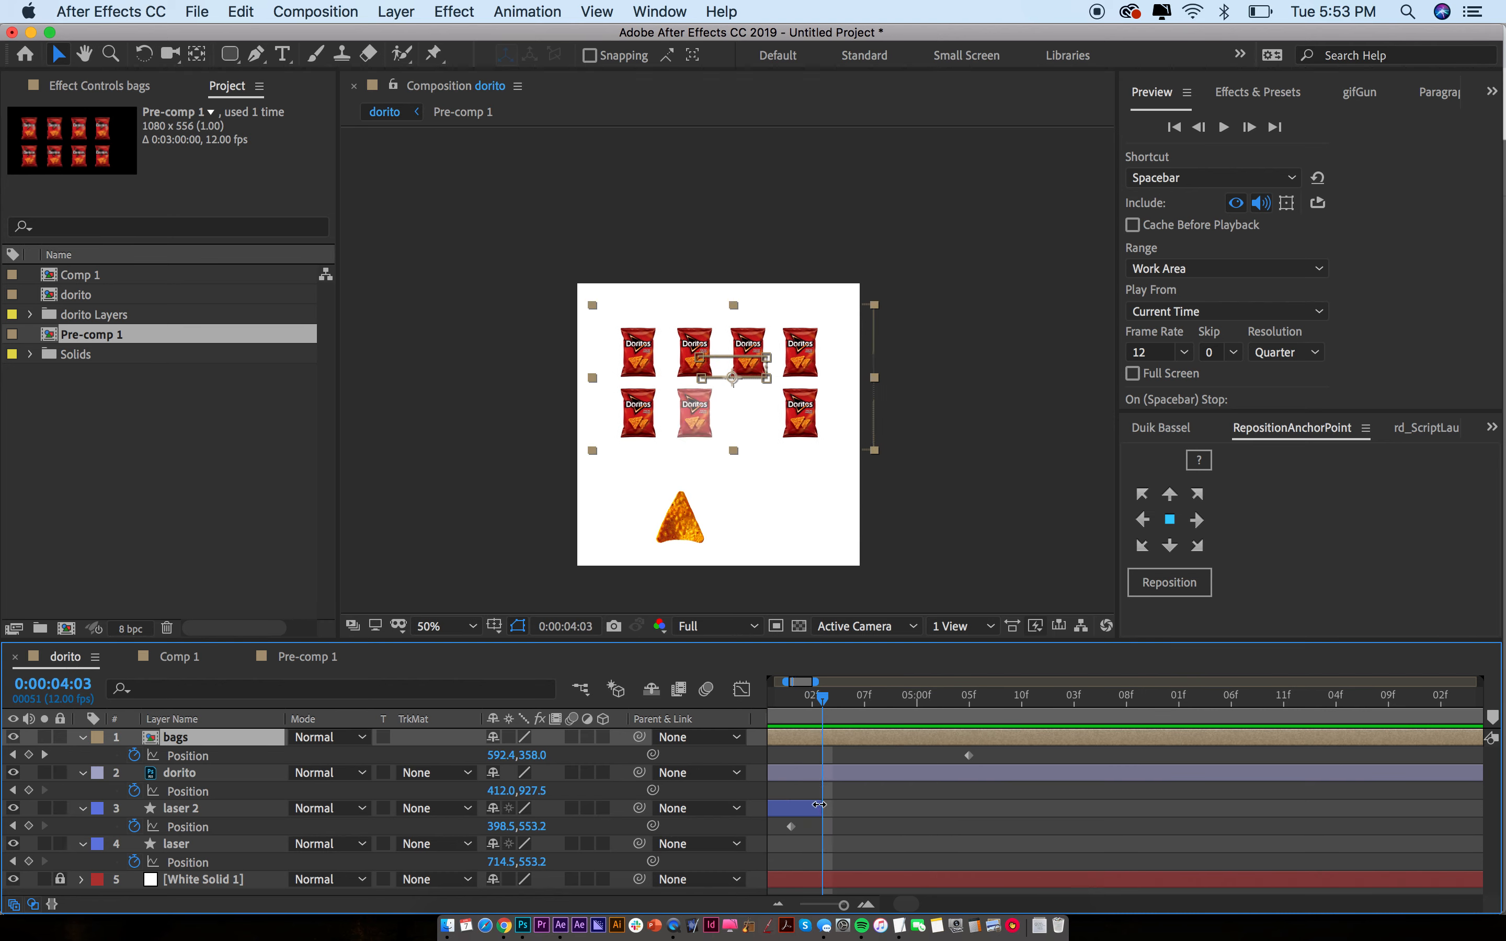
{"action": "left_click", "coordinate": [805, 807]}
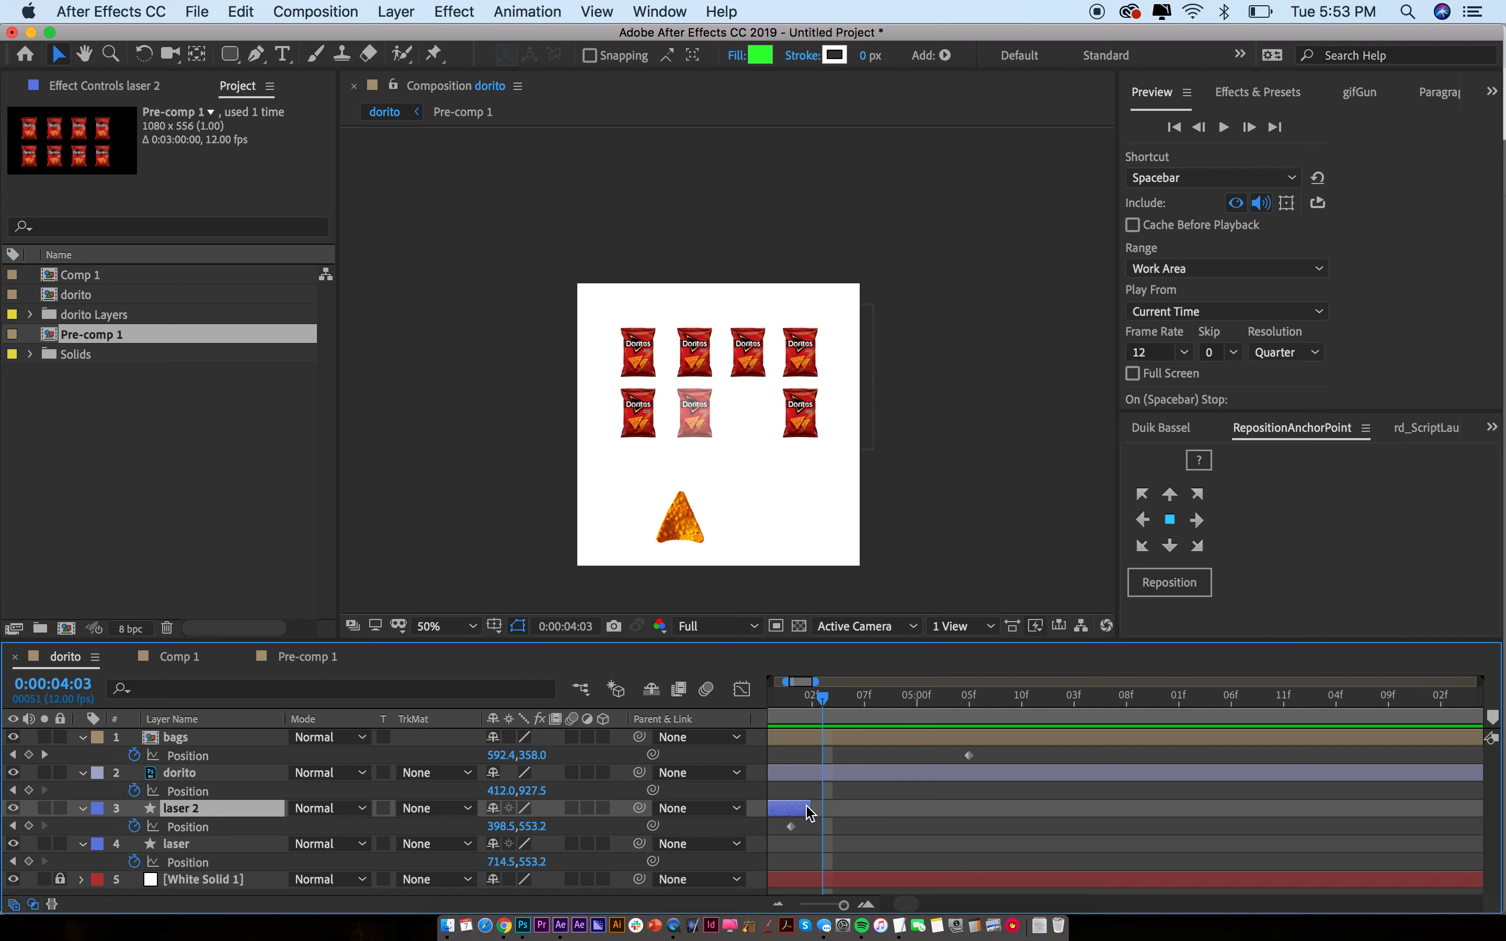
{"action": "scroll", "coordinate": [812, 803], "scroll_direction": "left", "scroll_amount": 5}
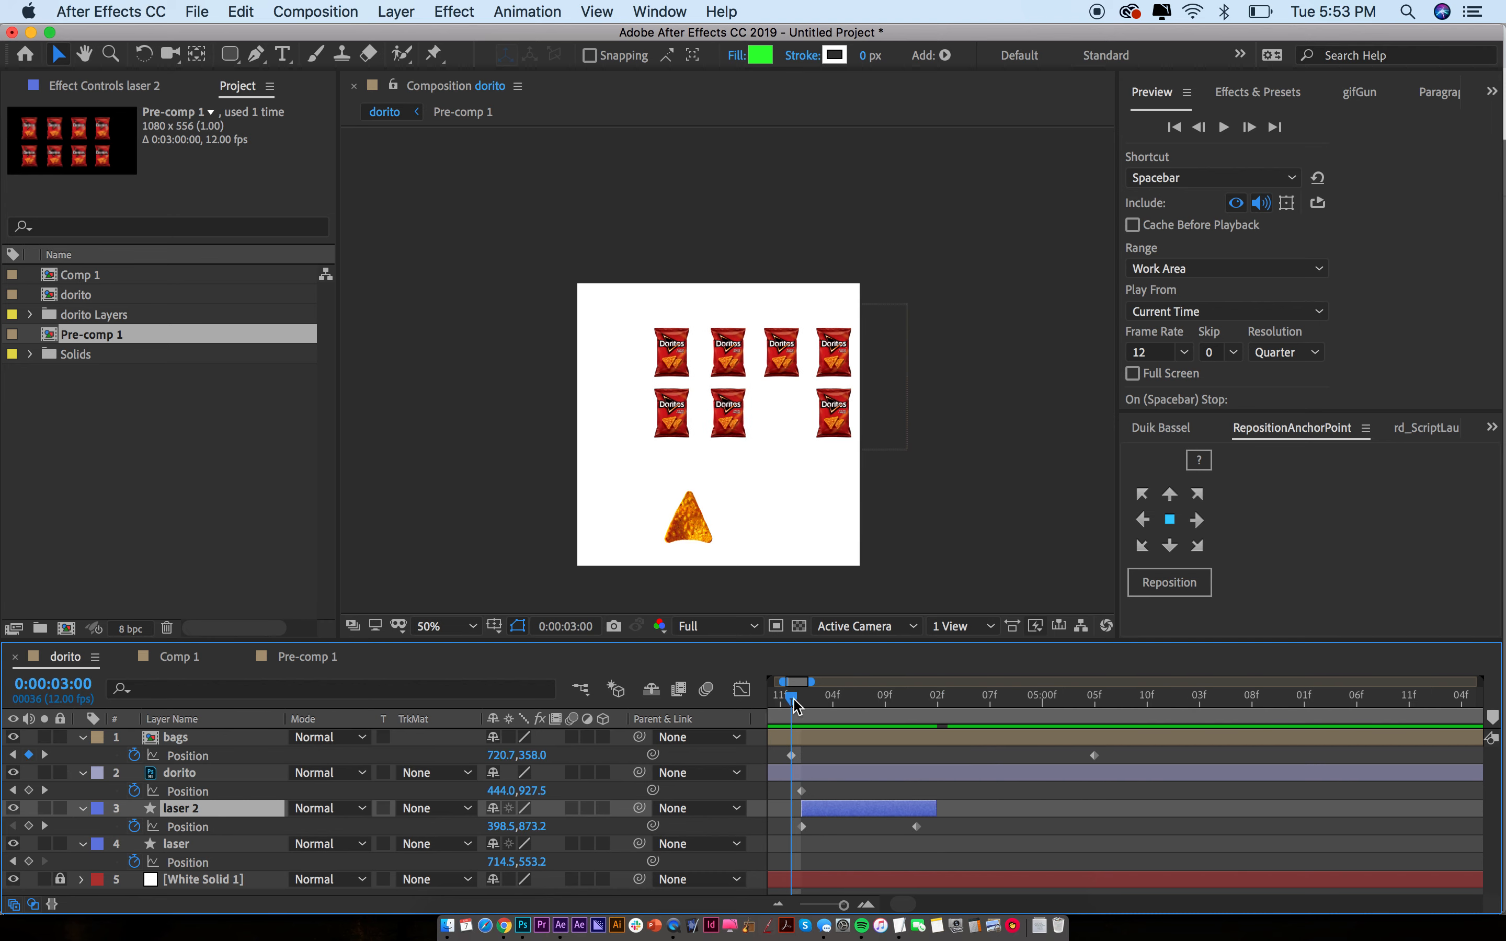
{"action": "key", "text": "space"}
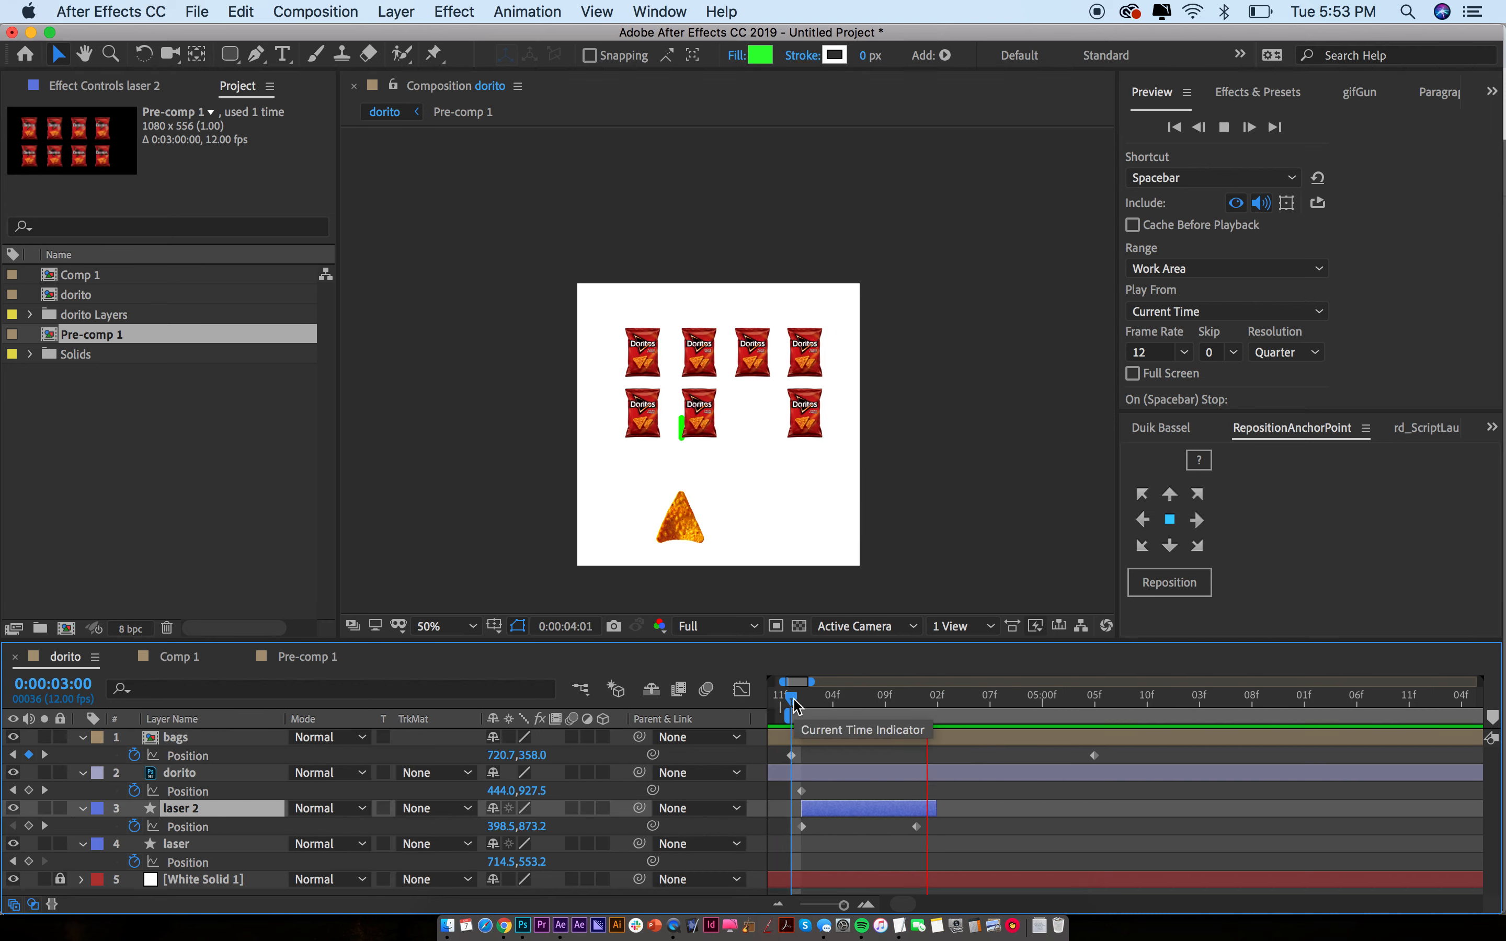
{"action": "key", "text": "space"}
{"action": "key", "text": "minus"}
{"action": "key", "text": "minus"}
{"action": "key", "text": "minus"}
{"action": "key", "text": "minus"}
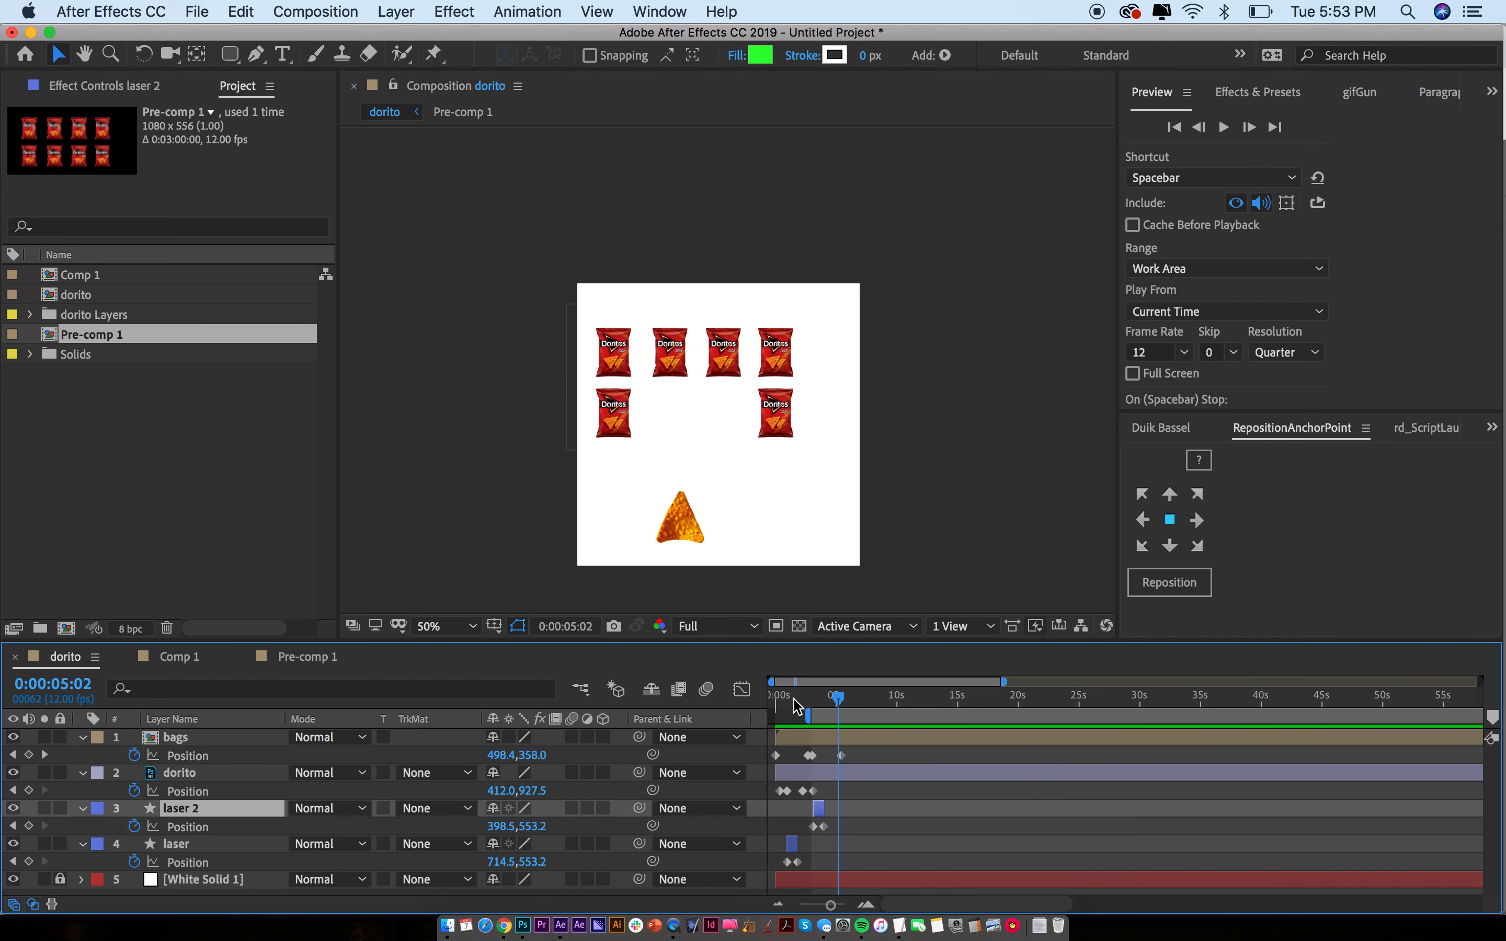
{"action": "left_click_drag", "start_coordinate": [802, 716], "coordinate": [621, 725]}
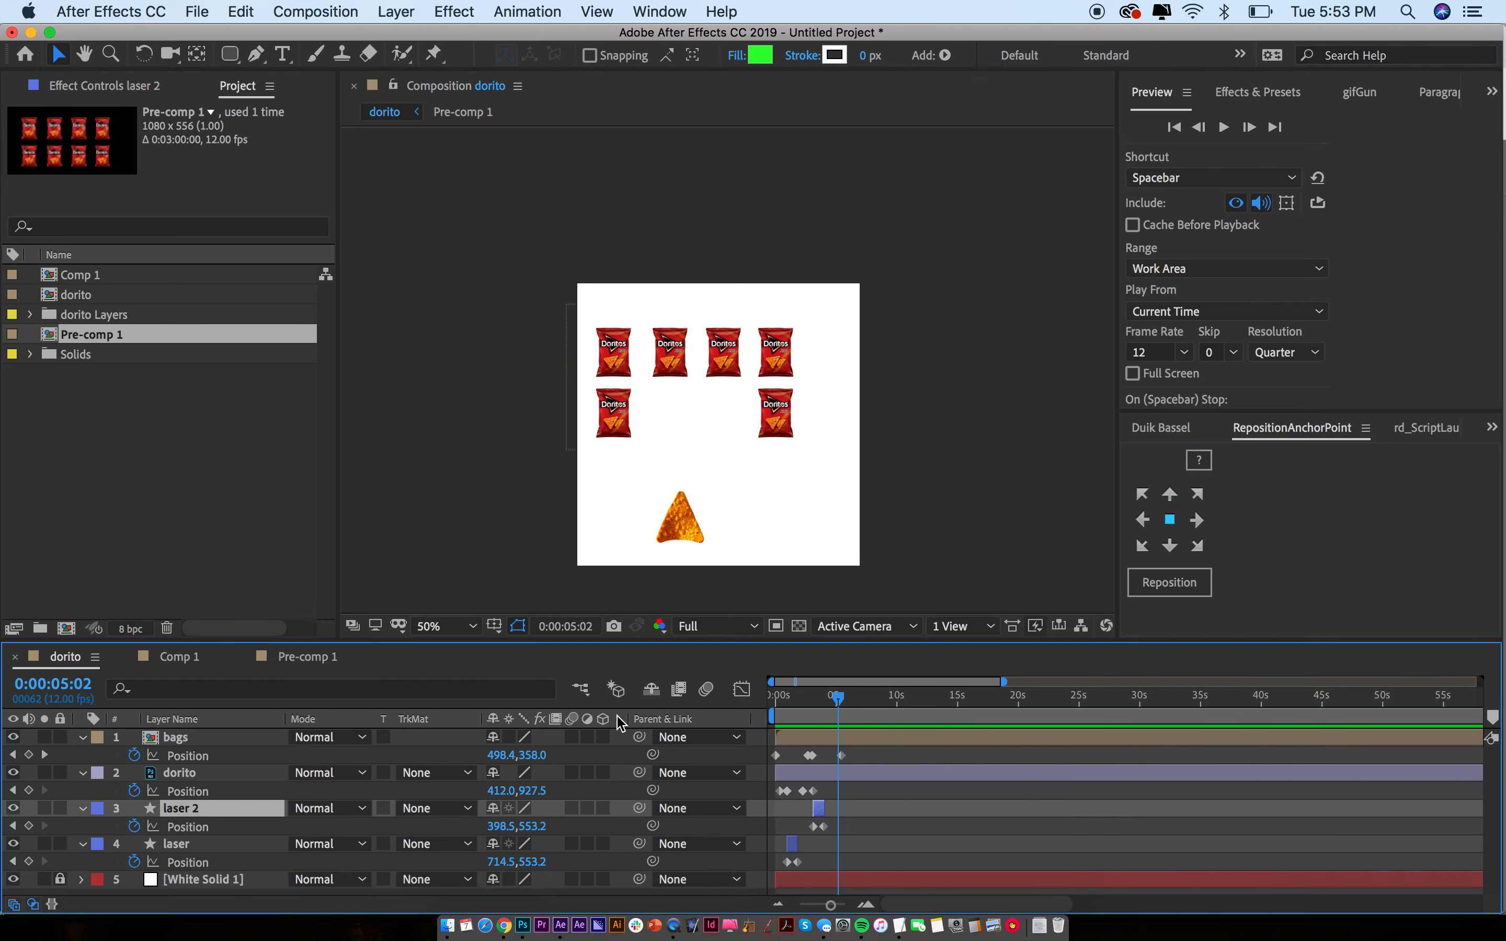
{"action": "key", "text": "space"}
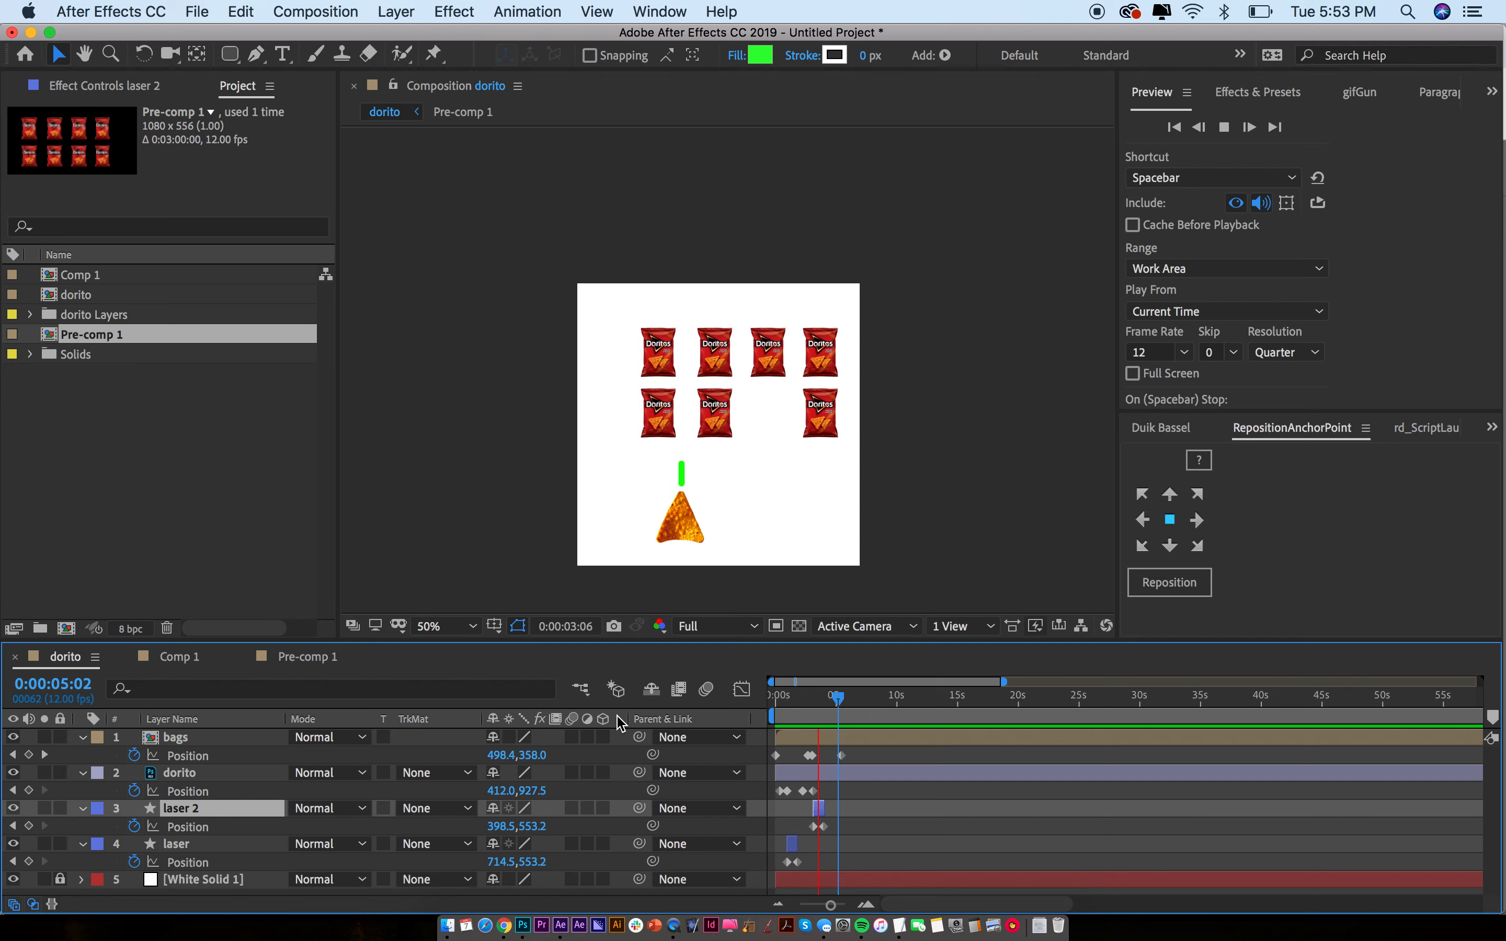
Add a text layer with the contact e-mail, coloured with the sampled bag red, under the bags
{"action": "key", "text": "space"}
{"action": "key", "text": "super+t"}
{"action": "left_click", "coordinate": [772, 502]}
{"action": "key", "text": "super+a"}
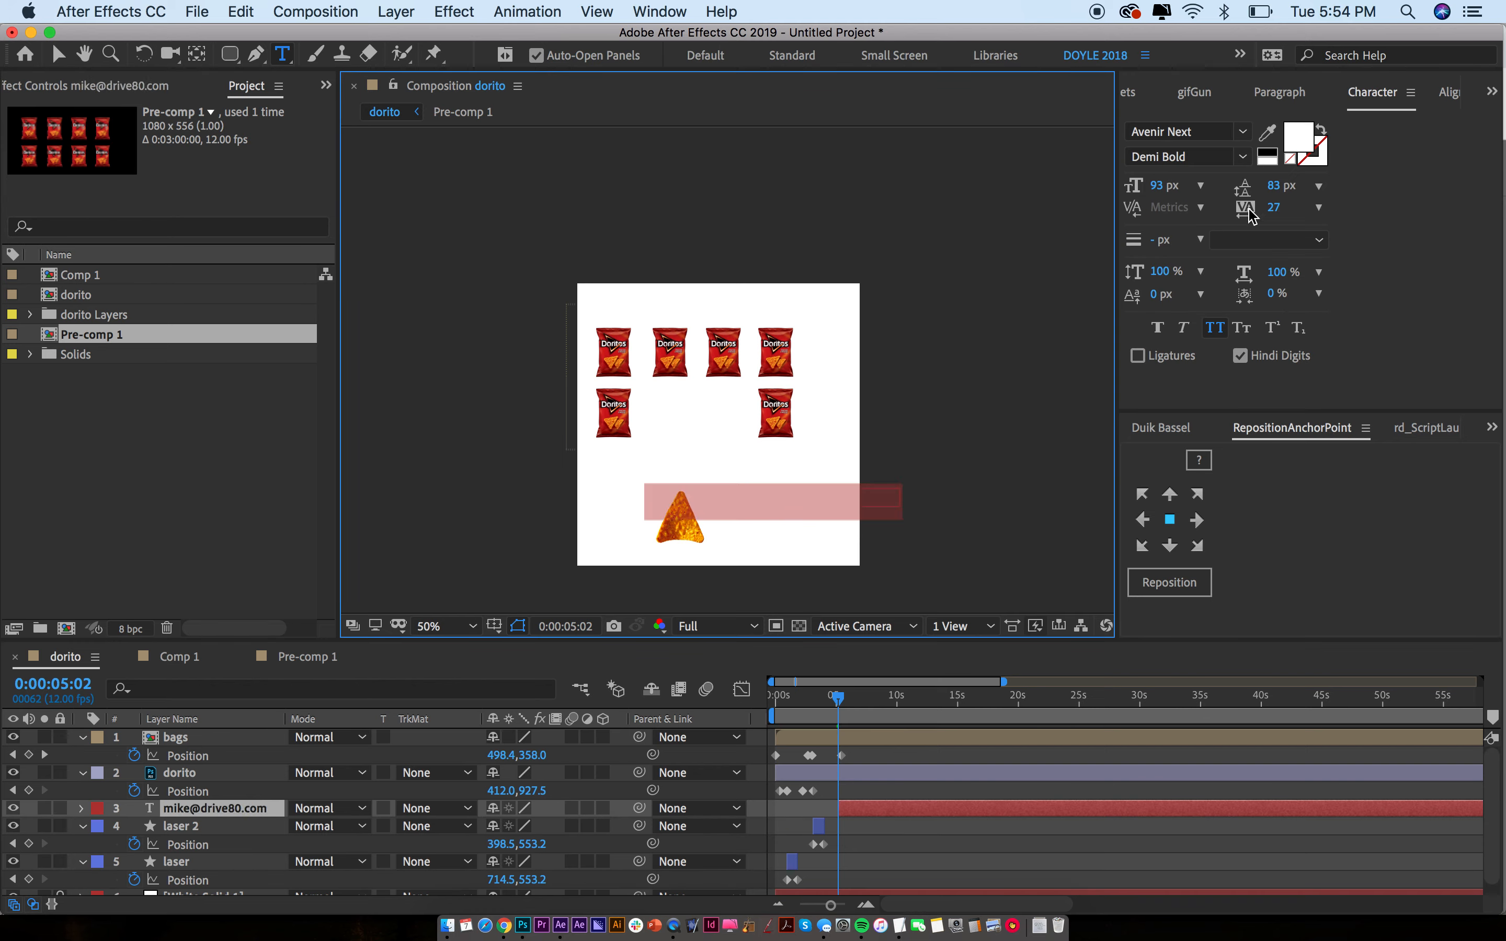
{"action": "left_click", "coordinate": [1288, 160]}
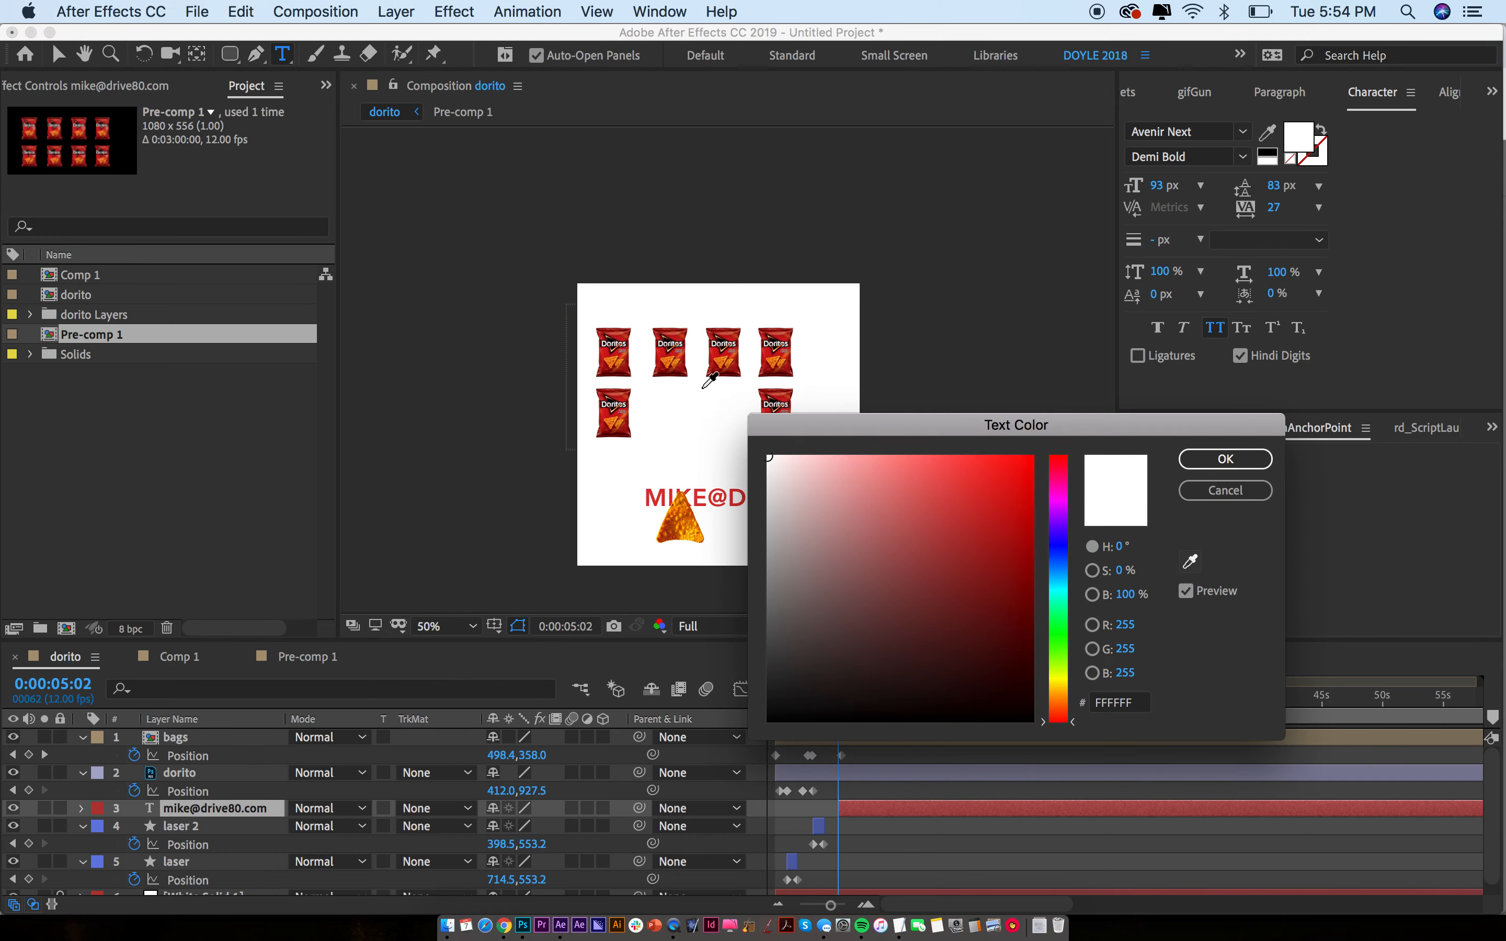
{"action": "left_click", "coordinate": [722, 349]}
{"action": "left_click", "coordinate": [1225, 458]}
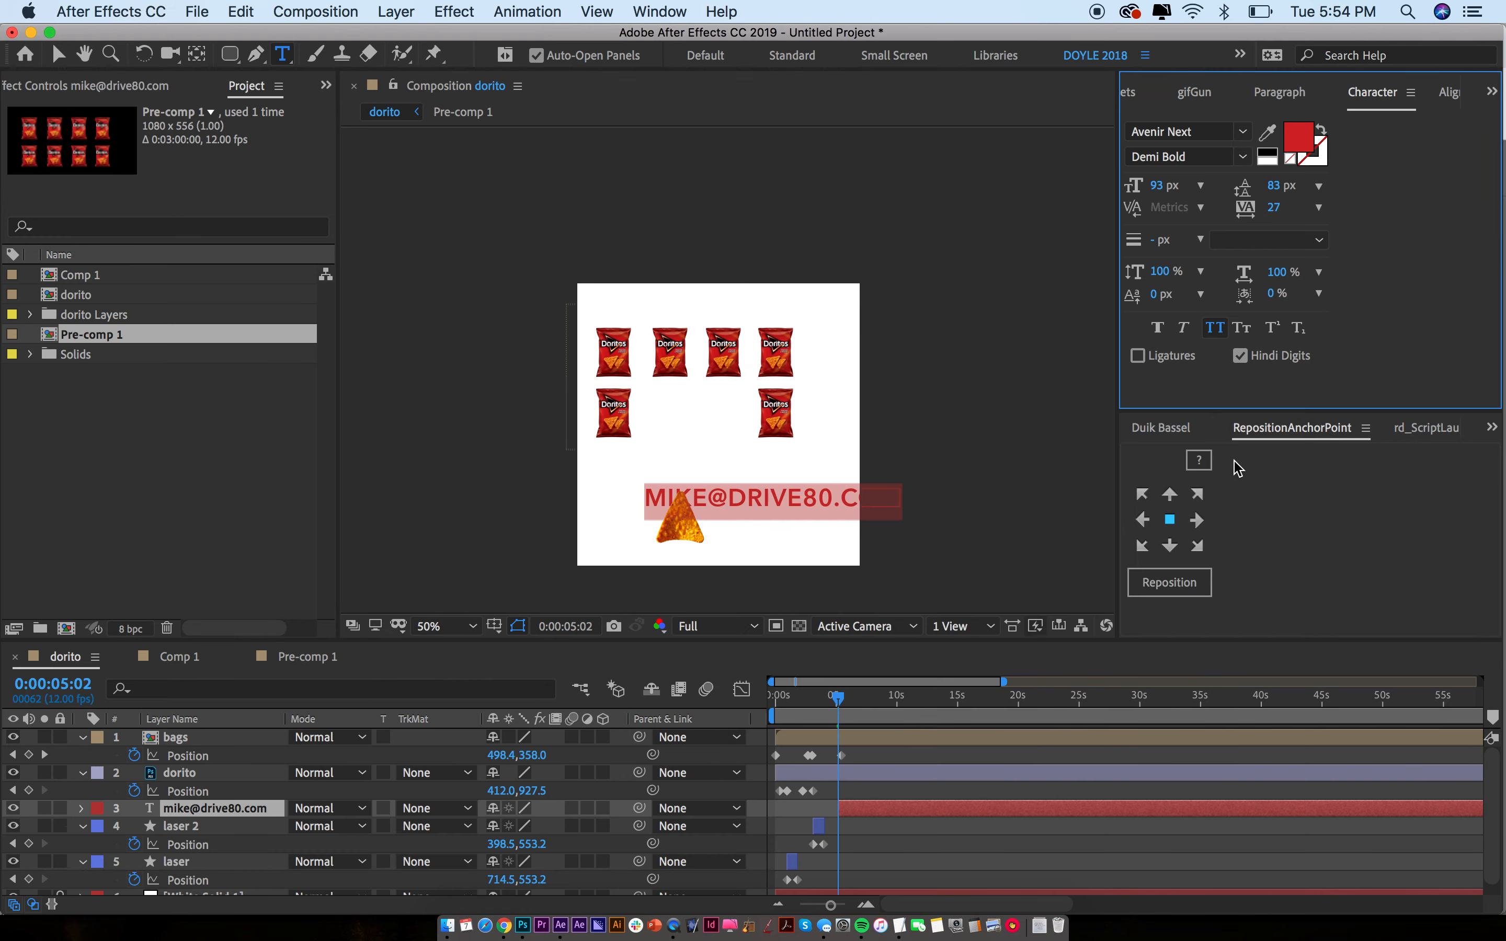
{"action": "key", "text": "Escape"}
{"action": "key", "text": "v"}
{"action": "left_click_drag", "start_coordinate": [827, 495], "coordinate": [766, 493]}
Duplicate the e-mail text, edit the copy to DRIVE80.COM, and place it beside the chip
{"action": "left_click", "coordinate": [772, 470]}
{"action": "left_click", "coordinate": [768, 470]}
{"action": "key", "text": "super+d"}
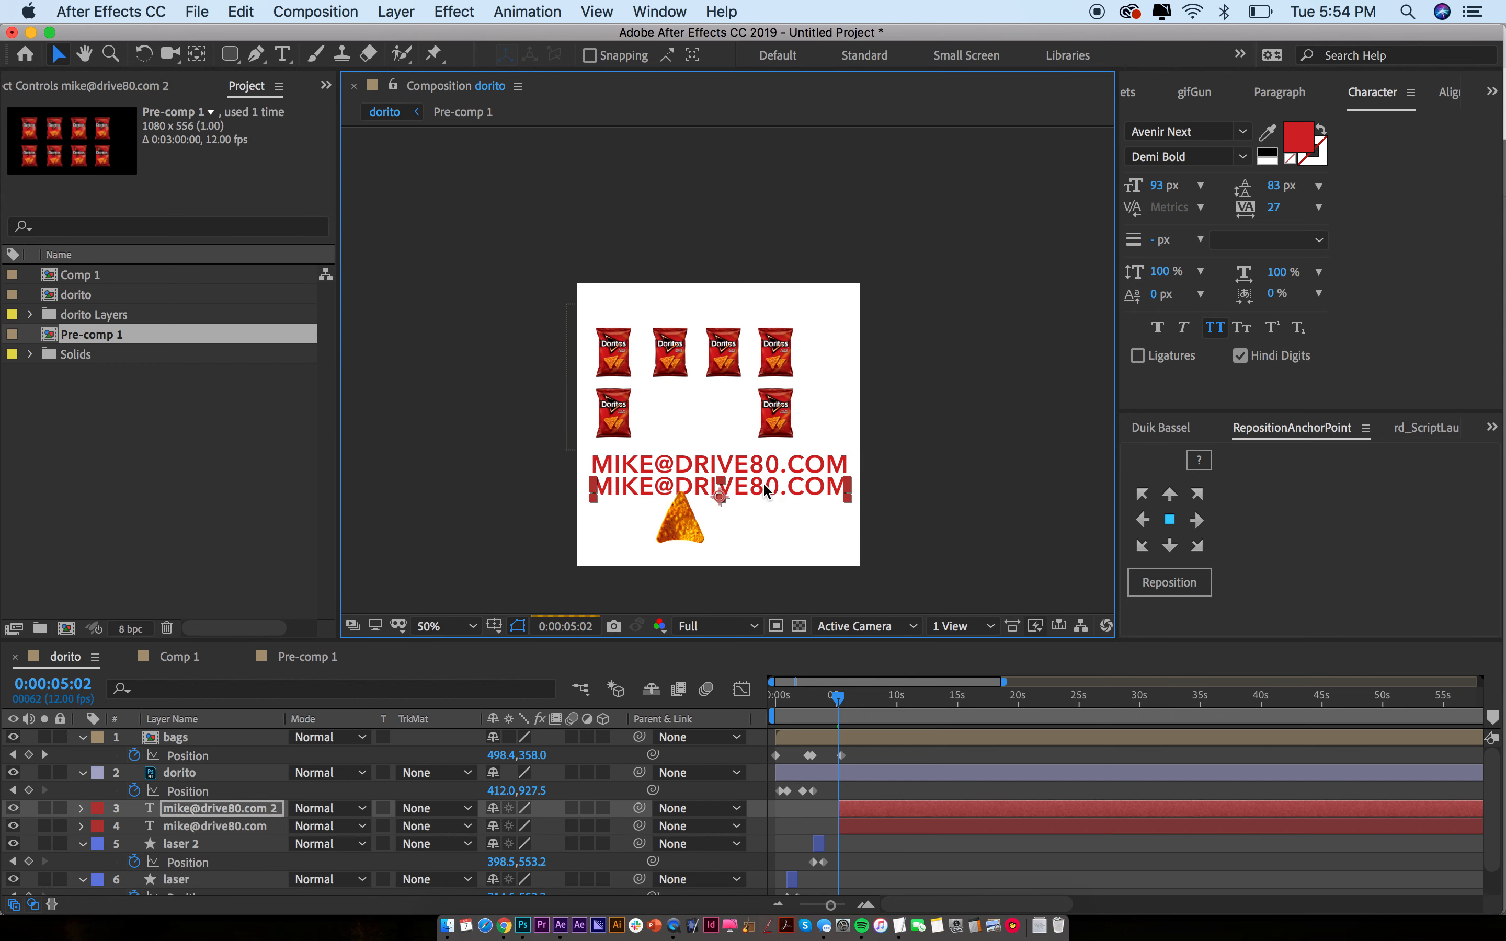
{"action": "key", "text": "super+t"}
{"action": "left_click_drag", "start_coordinate": [592, 488], "coordinate": [673, 486]}
{"action": "key", "text": "BackSpace"}
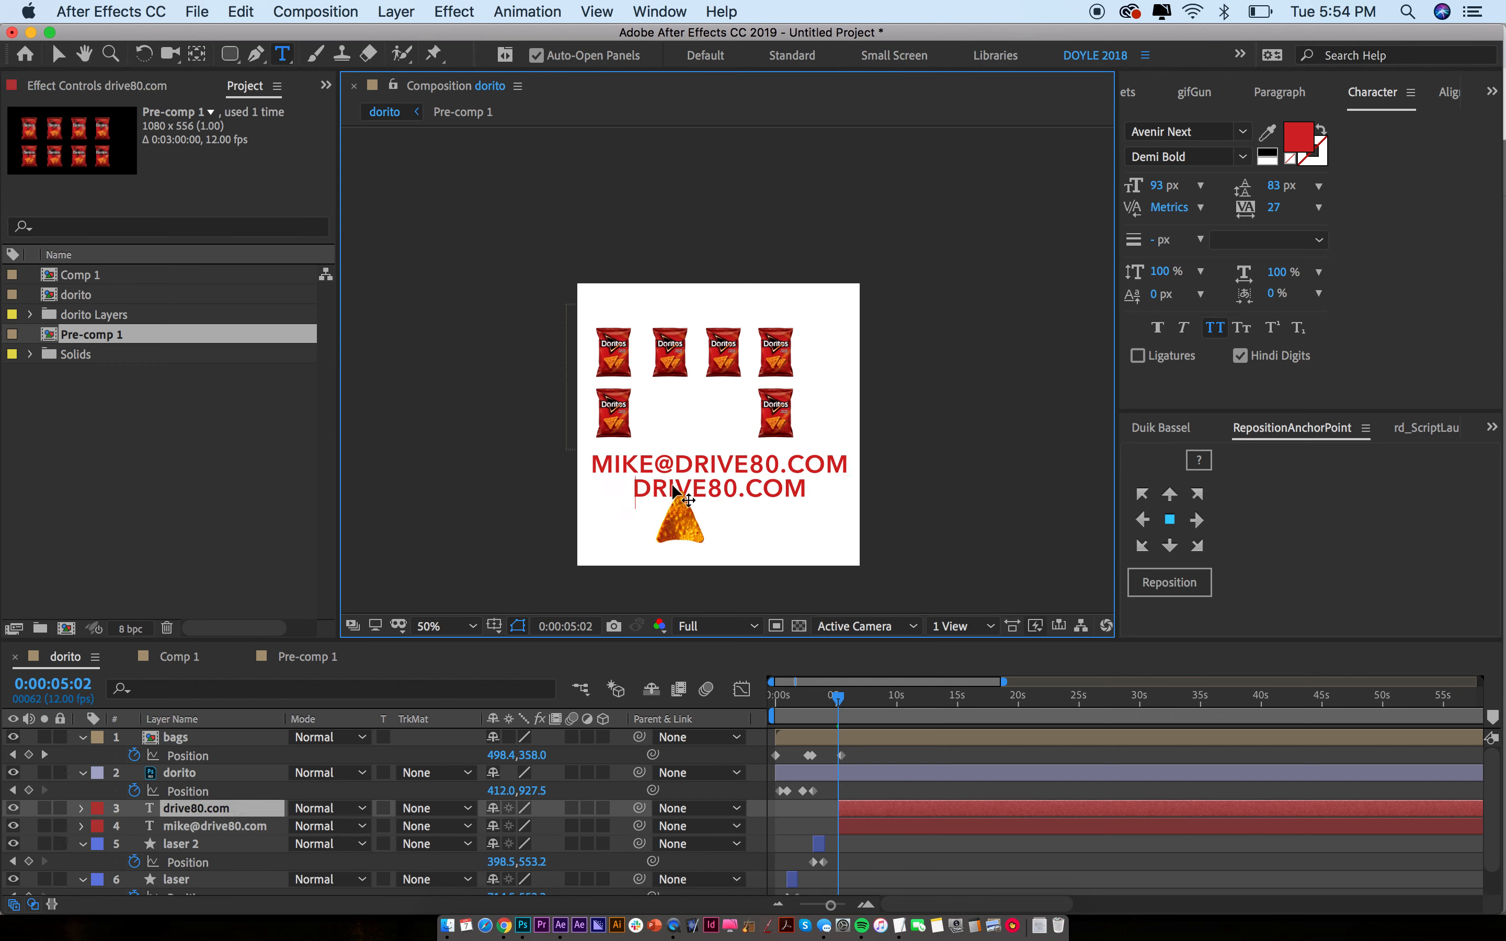
{"action": "key", "text": "Escape"}
{"action": "key", "text": "v"}
{"action": "left_click_drag", "start_coordinate": [688, 487], "coordinate": [745, 501]}
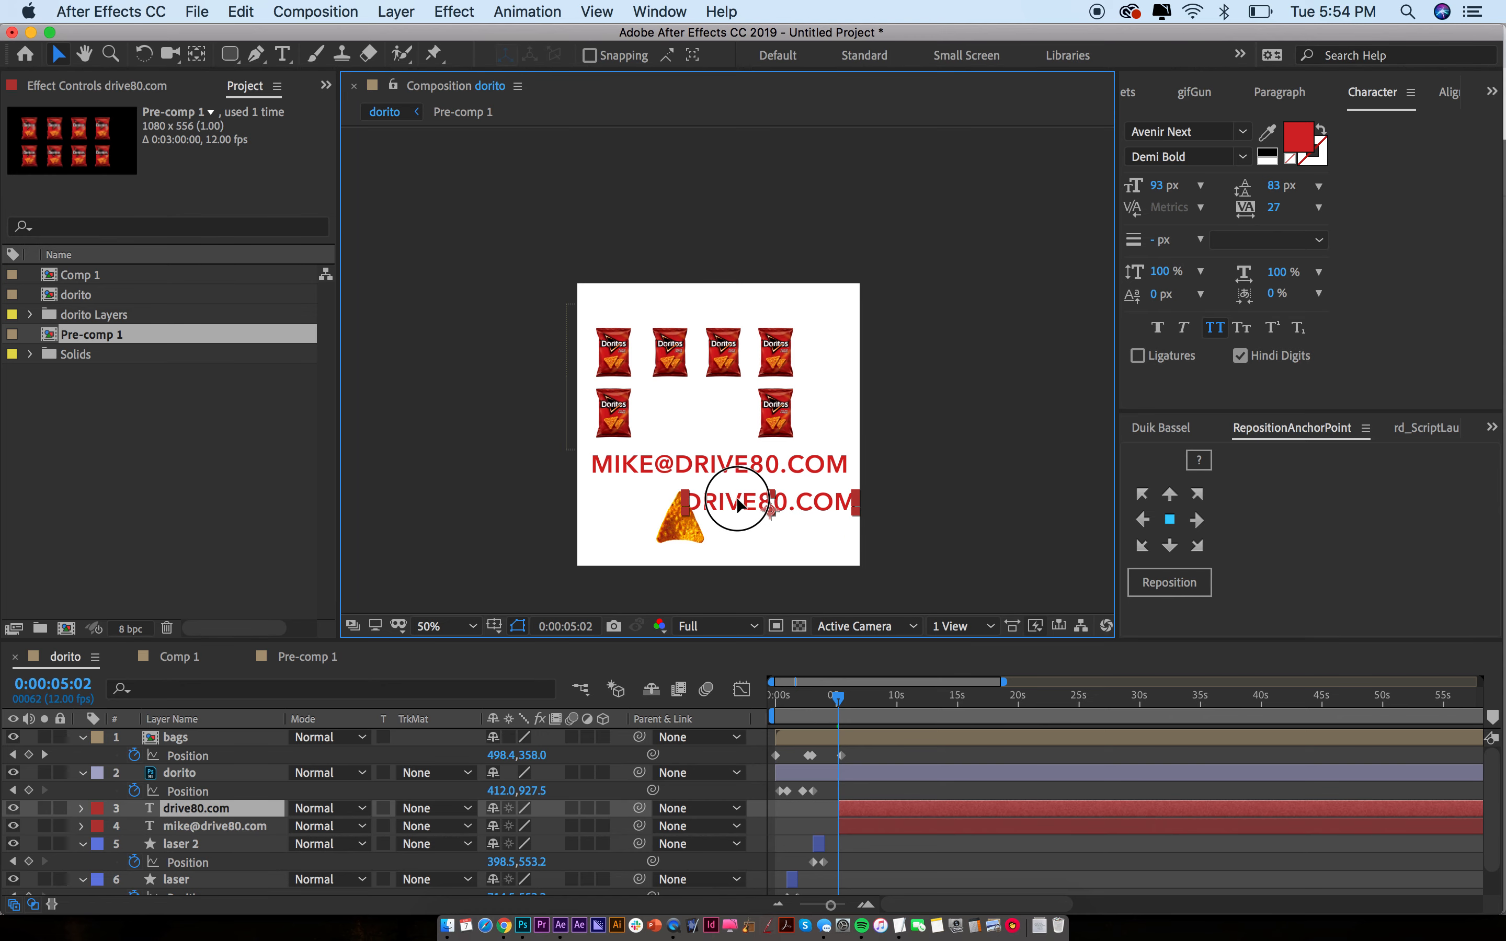
{"action": "left_click", "coordinate": [947, 528]}
Drag the dorito chip left to 246.0,927.5, adding a Position keyframe
{"action": "key", "text": "slash"}
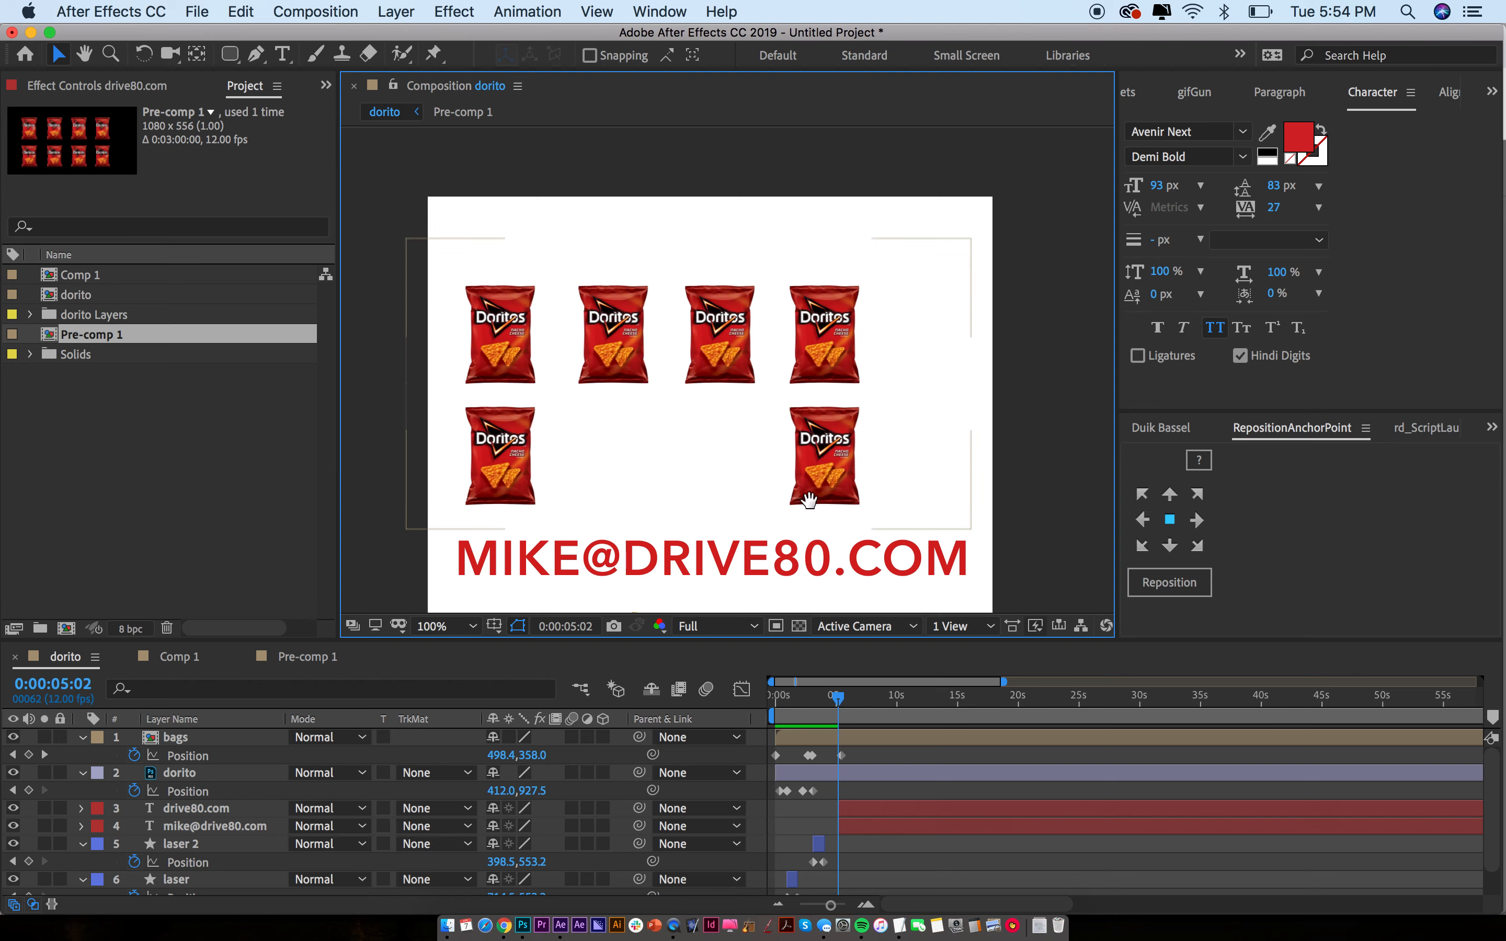
{"action": "scroll", "coordinate": [952, 548], "scroll_direction": "down", "scroll_amount": 3}
{"action": "left_click_drag", "start_coordinate": [654, 588], "coordinate": [566, 591]}
{"action": "left_click", "coordinate": [1046, 262]}
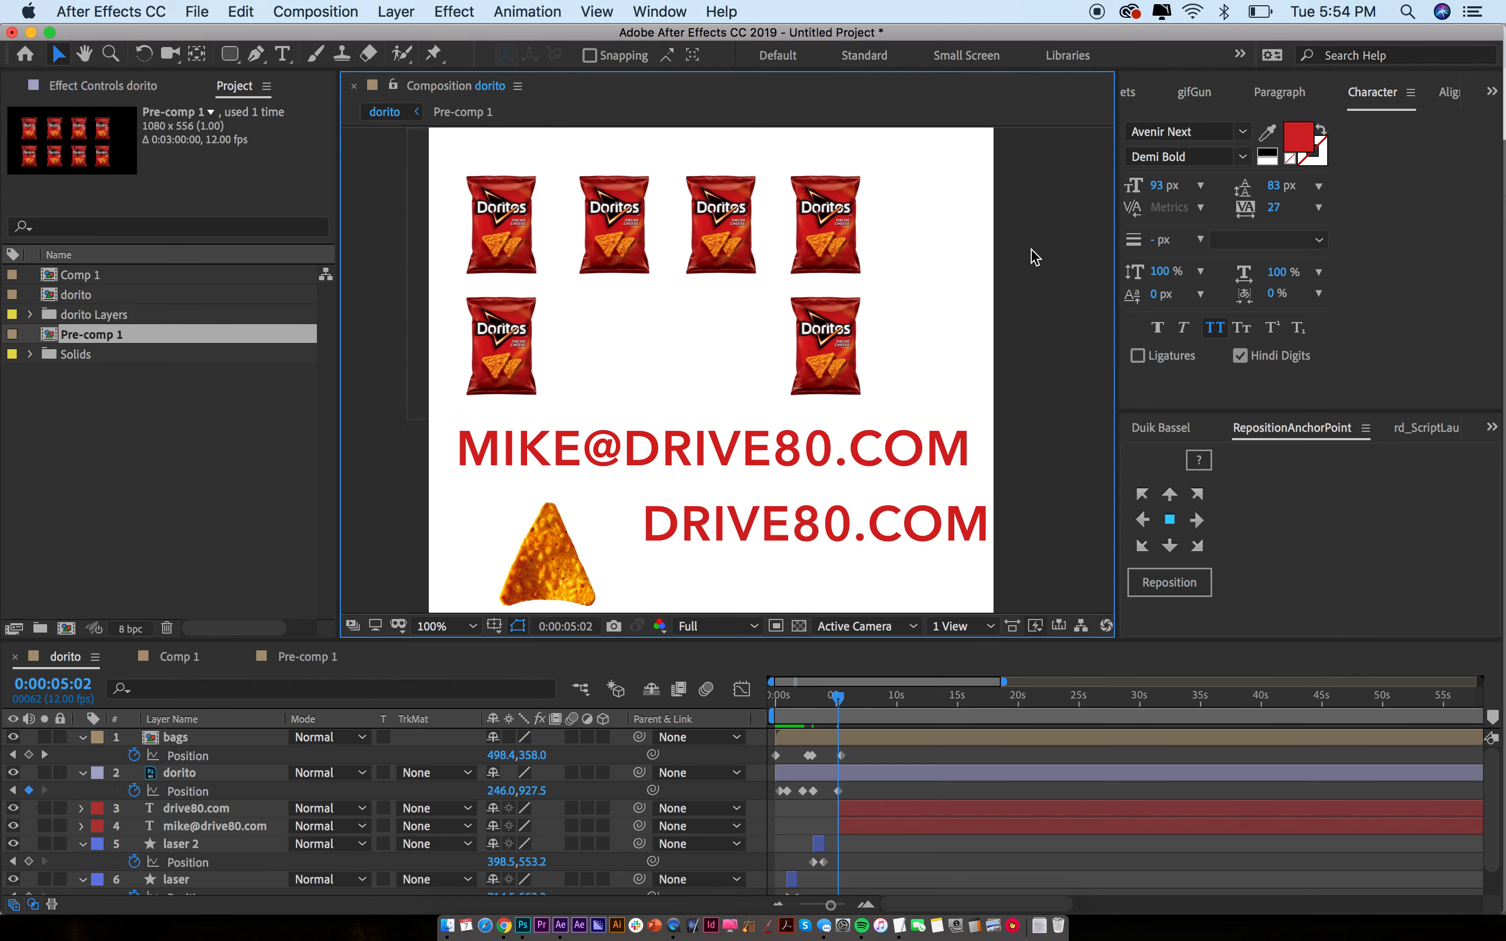